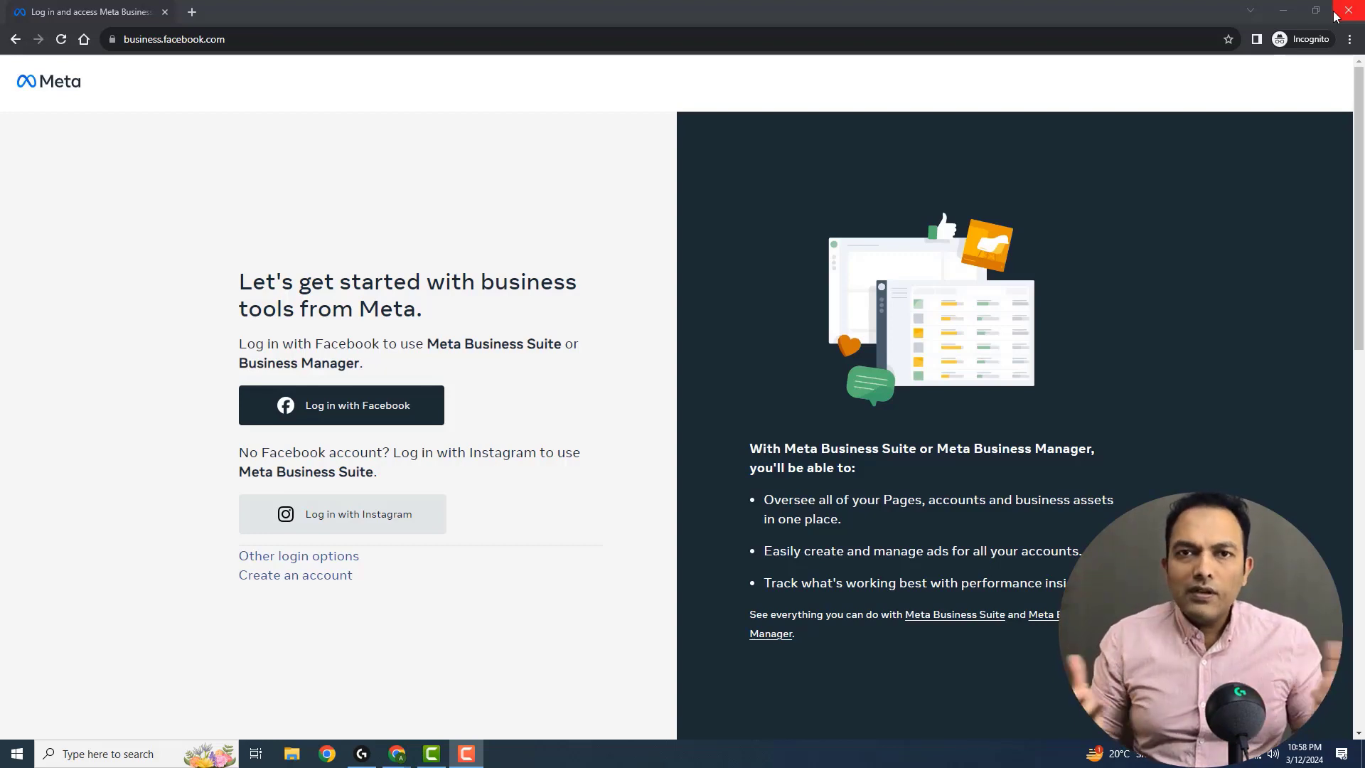
# Close the incognito login window and open the full Business settings page from the Meta Business Suite settings
pyautogui.click(1348, 11)
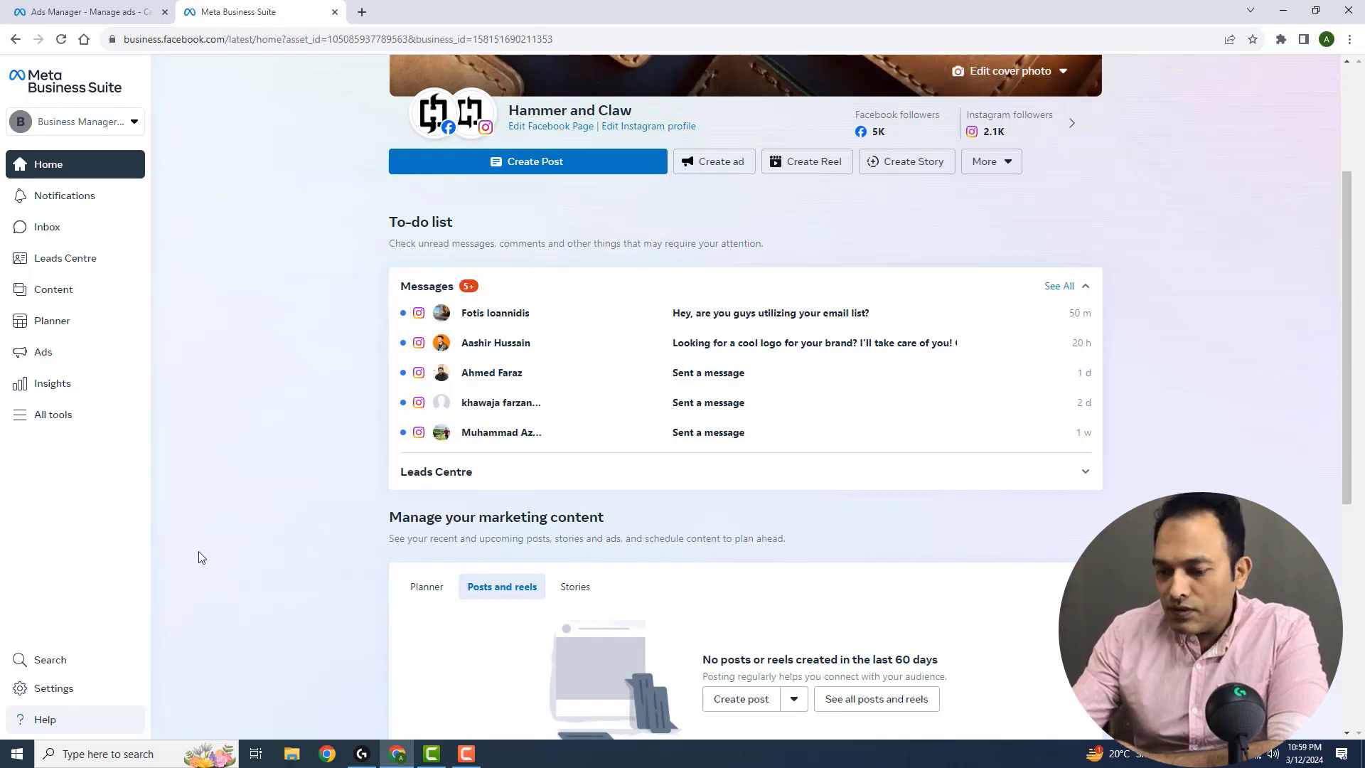
pyautogui.click(51, 688)
pyautogui.scroll(-5, 265, 256)
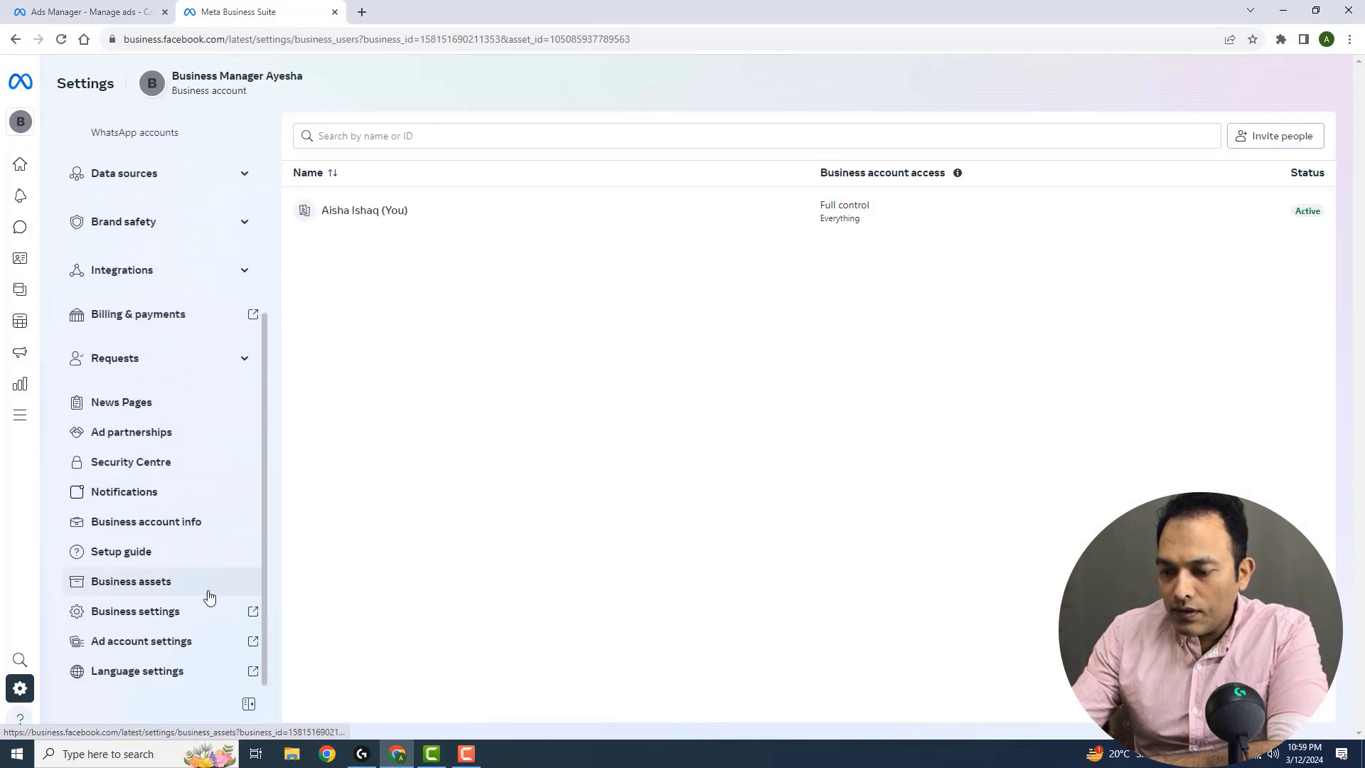
pyautogui.click(163, 610)
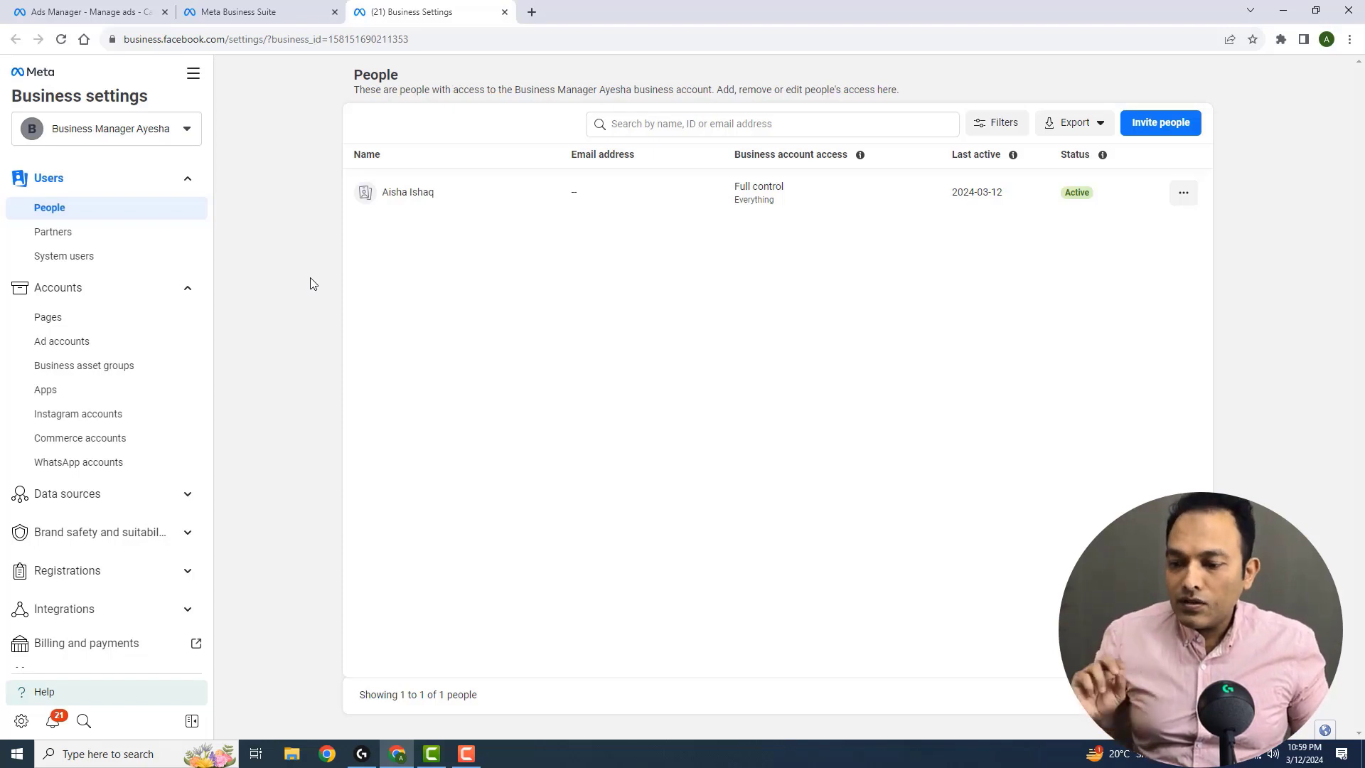
# Begin creating a new ad account named "test" in the business's ad accounts and dismiss it without saving
pyautogui.click(95, 344)
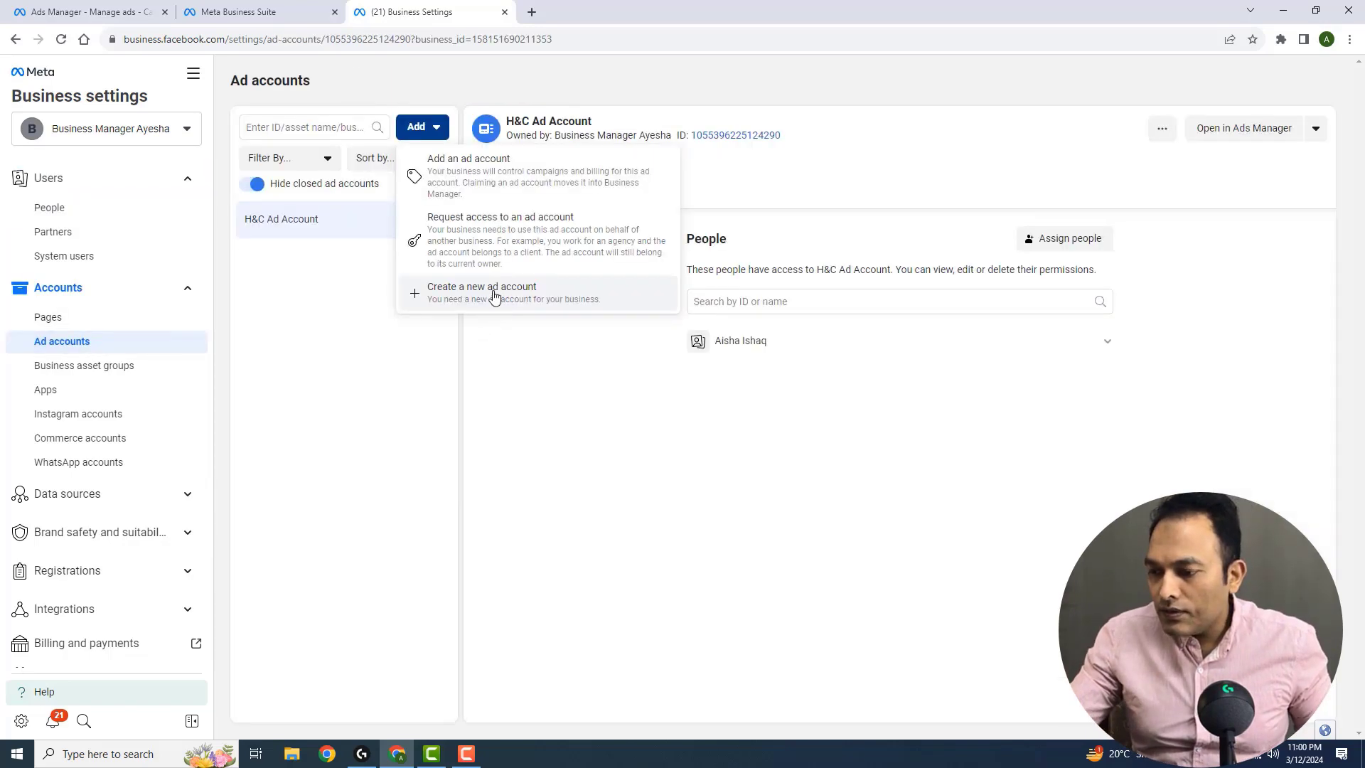
pyautogui.click(496, 295)
pyautogui.write('test')
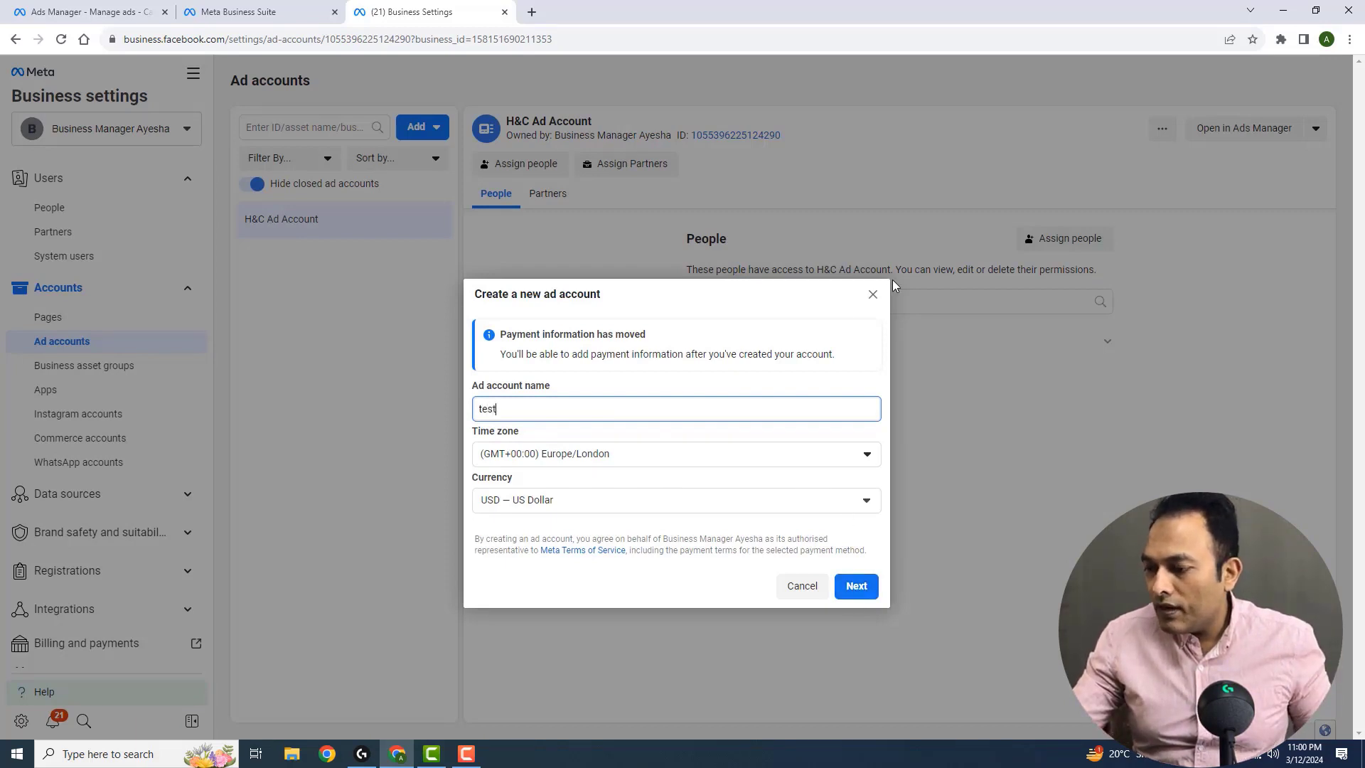
pyautogui.click(873, 295)
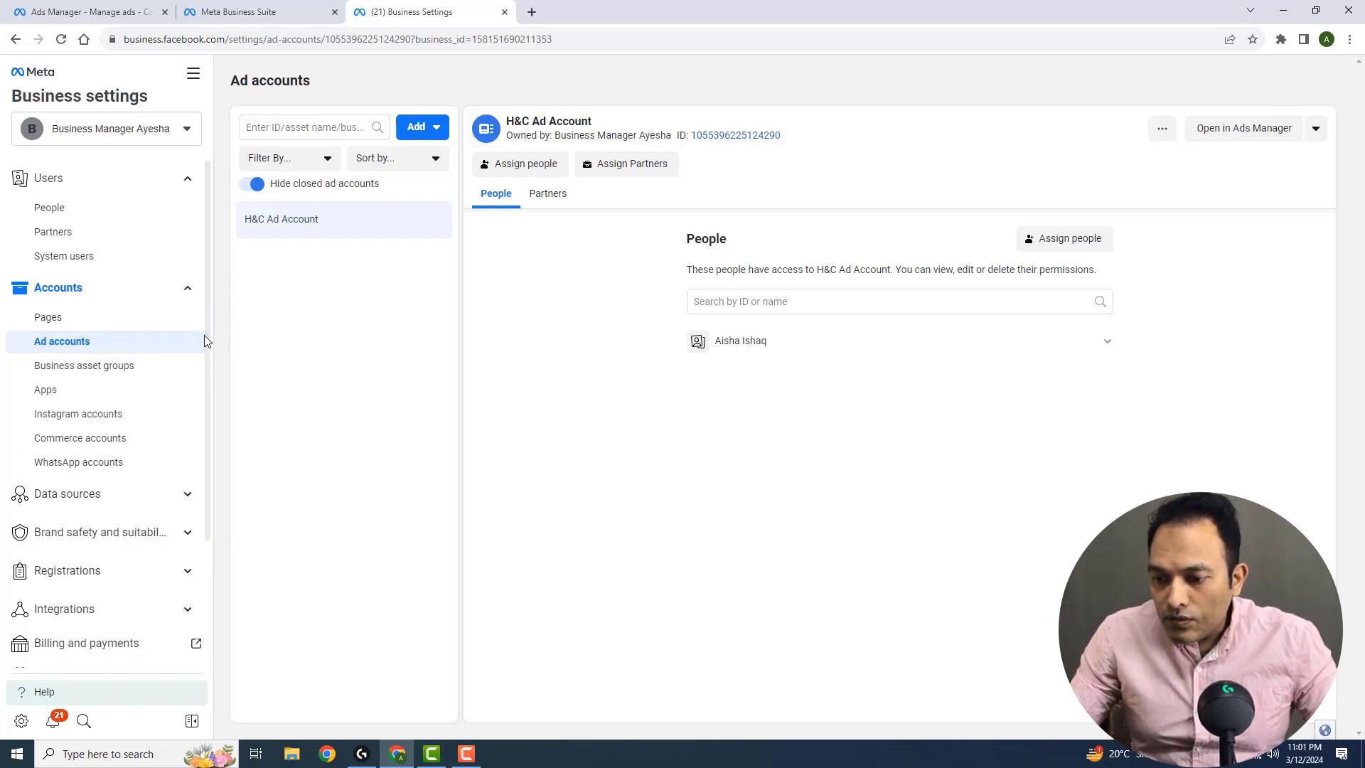
# Begin creating a new Facebook Page named "test" with the category Fashion accessories and cancel it
pyautogui.click(104, 322)
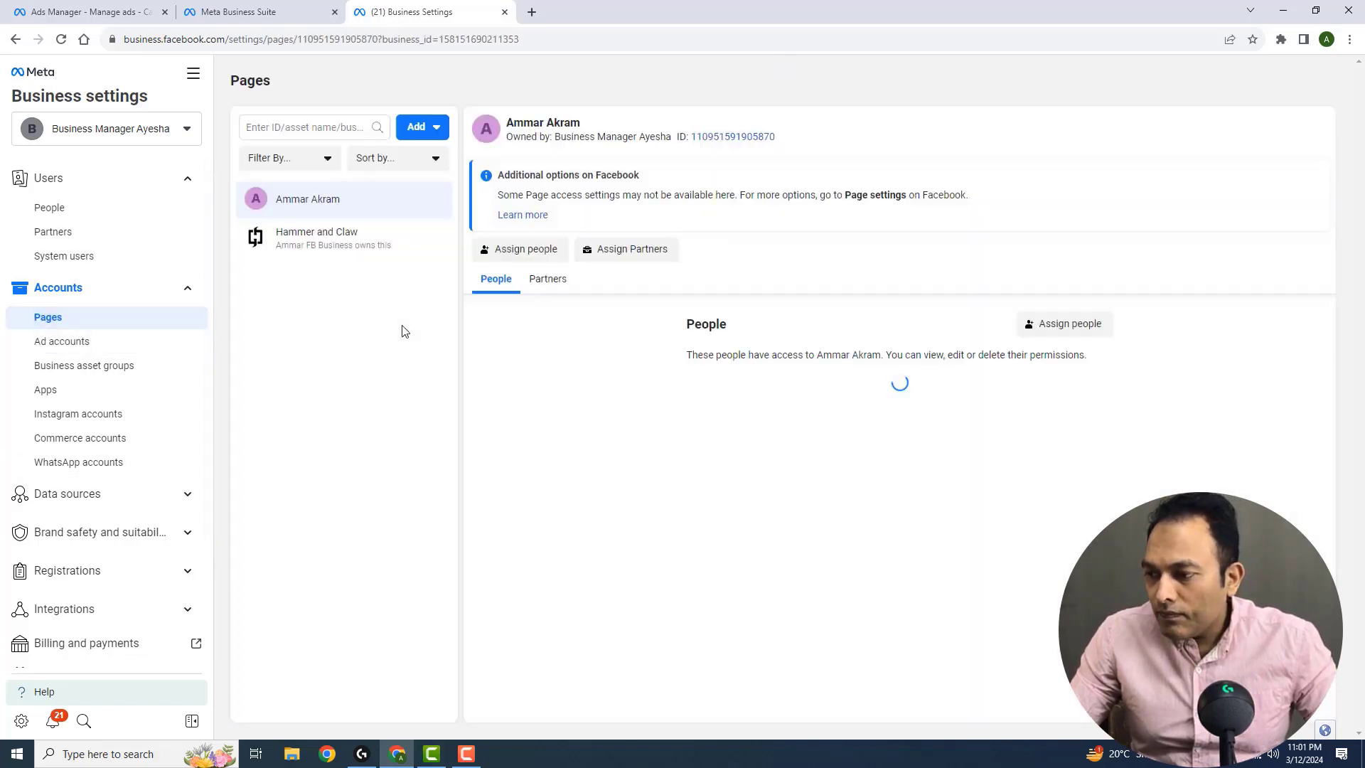
pyautogui.click(419, 126)
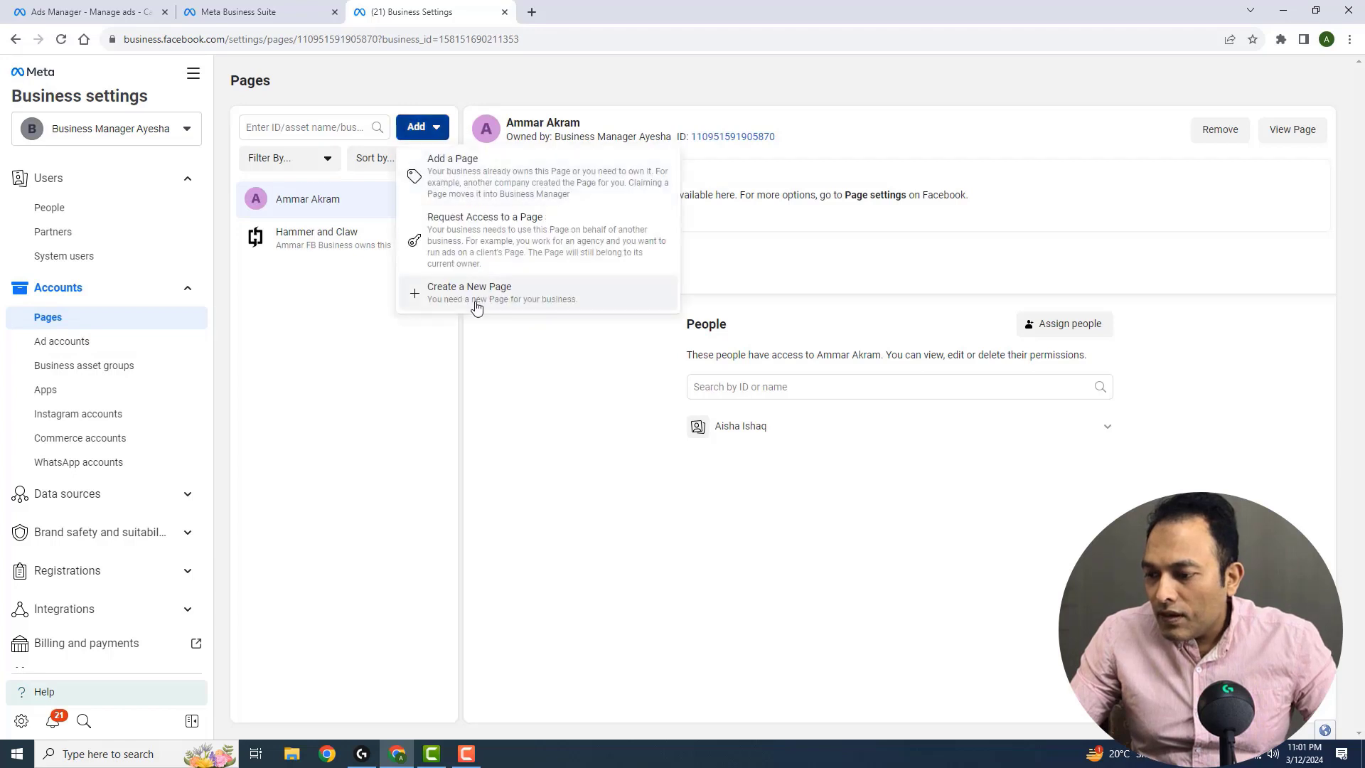
pyautogui.click(480, 306)
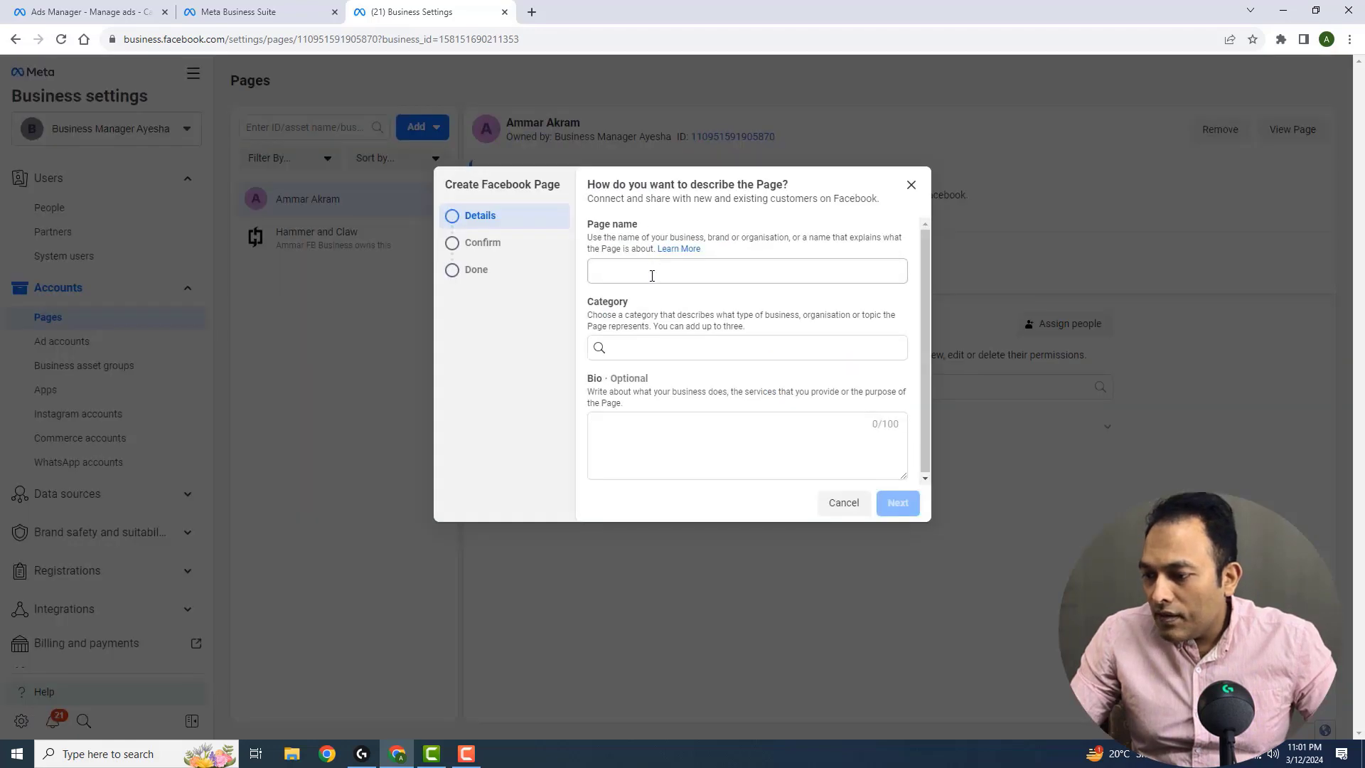
pyautogui.click(652, 276)
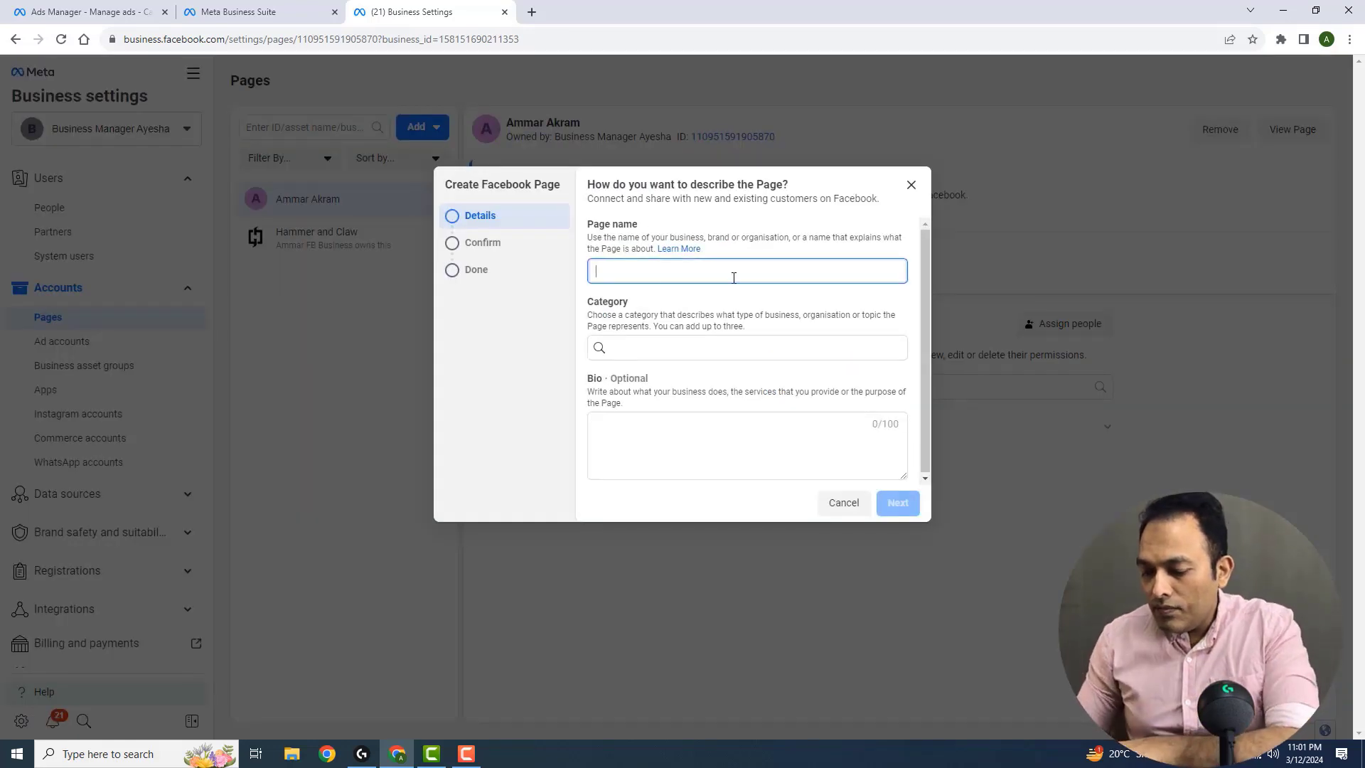
pyautogui.write('test')
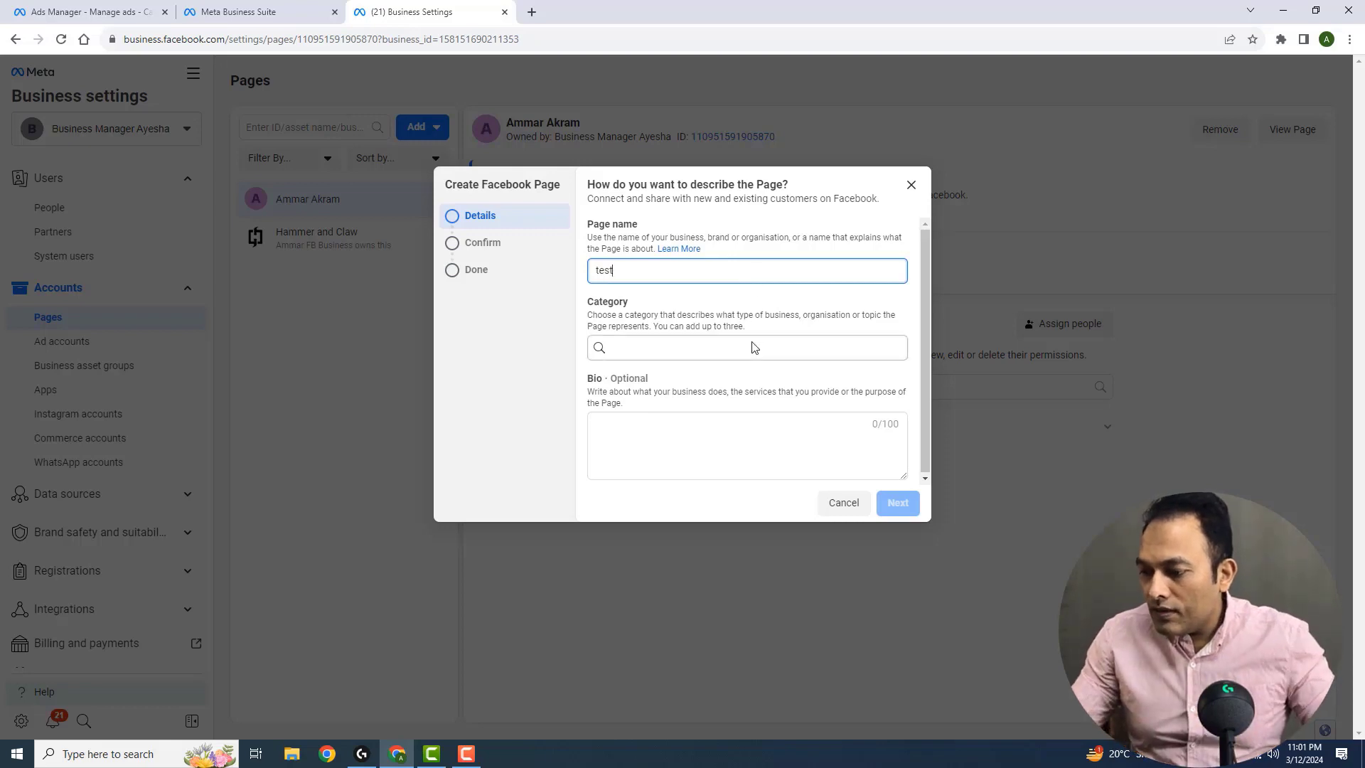
pyautogui.click(755, 347)
pyautogui.write('fashio')
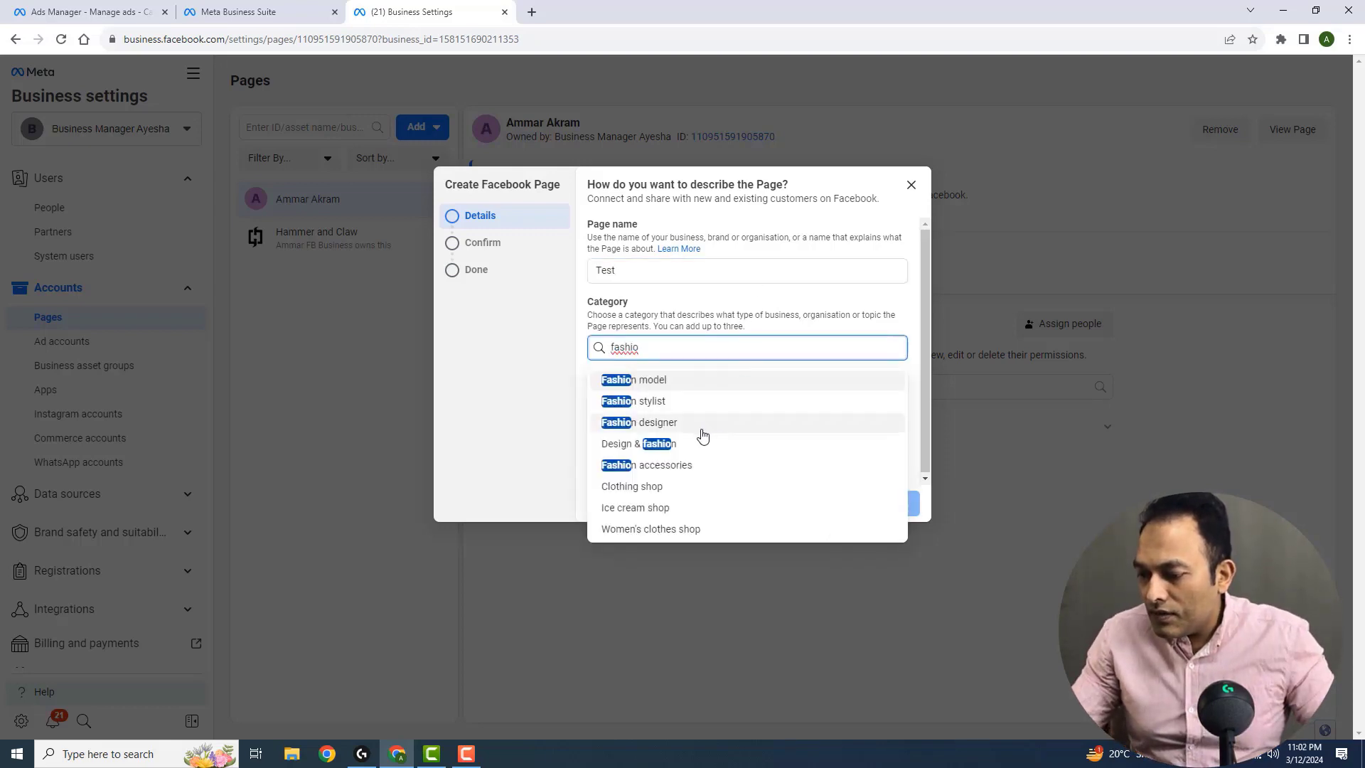
pyautogui.click(679, 466)
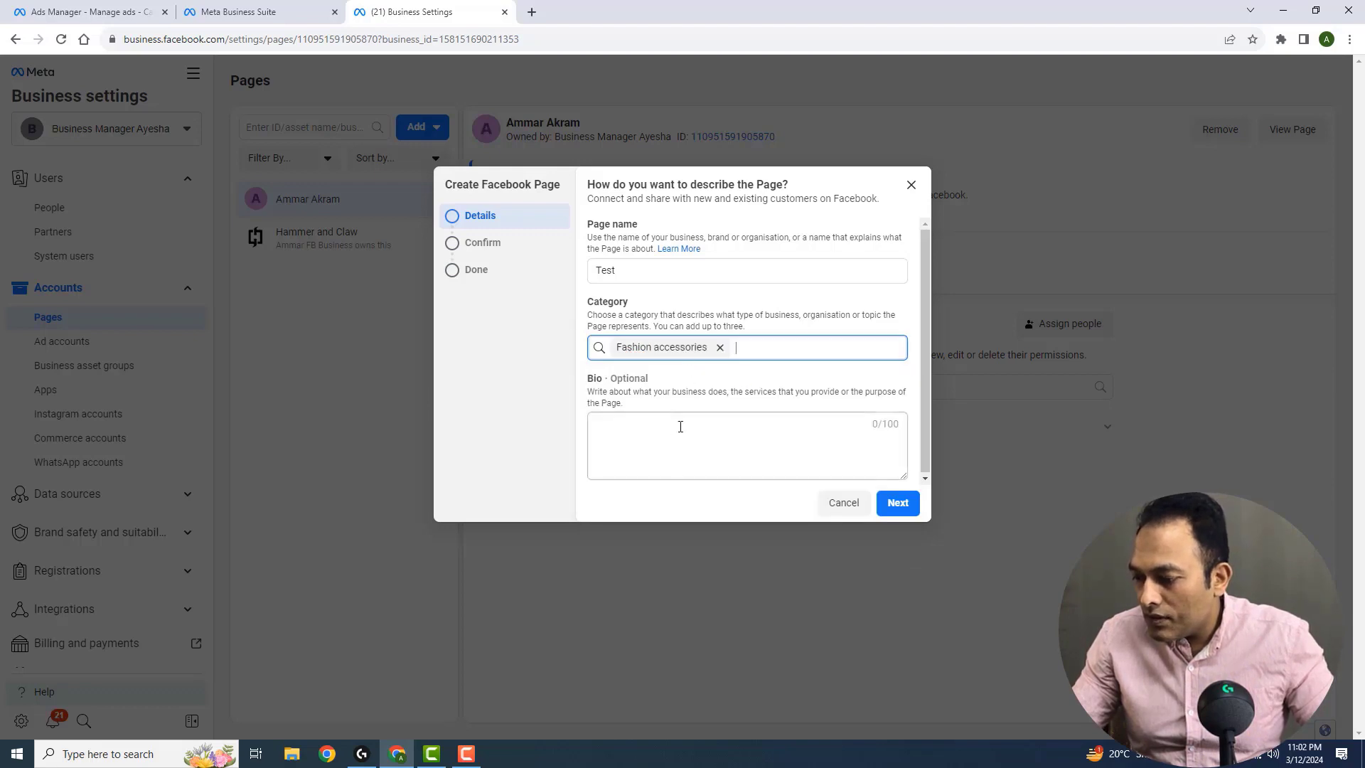
pyautogui.click(841, 506)
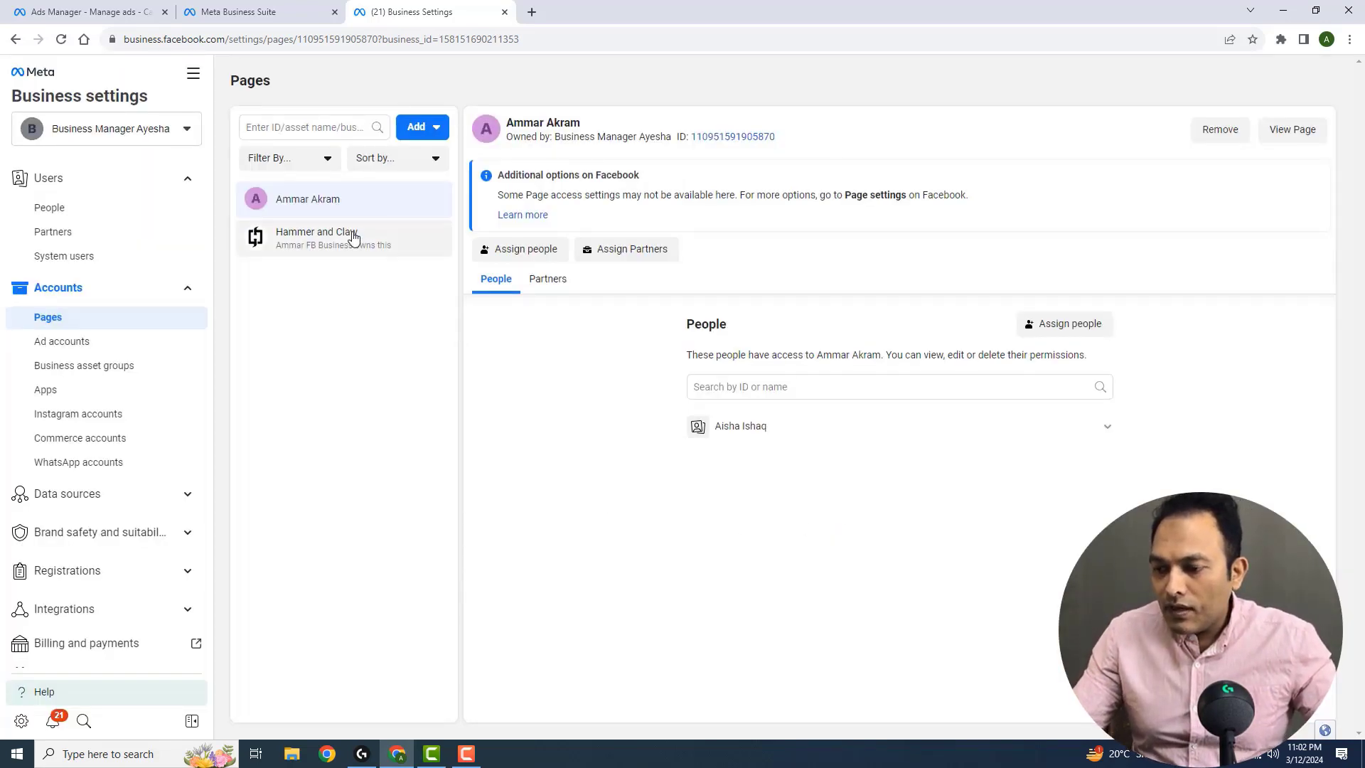
# Create a new dataset named "test 2" under the business's data sources
pyautogui.click(143, 497)
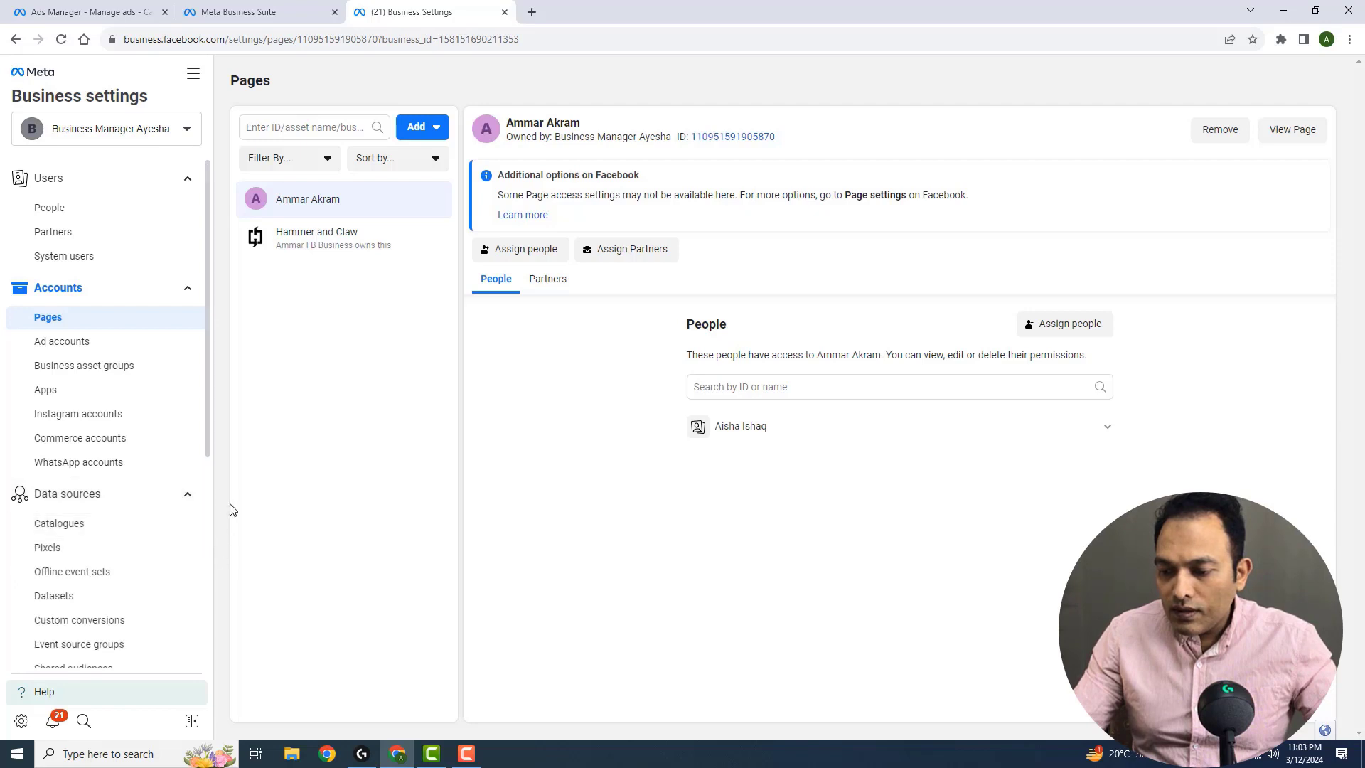
pyautogui.moveTo(206, 429); pyautogui.dragTo(207, 469)
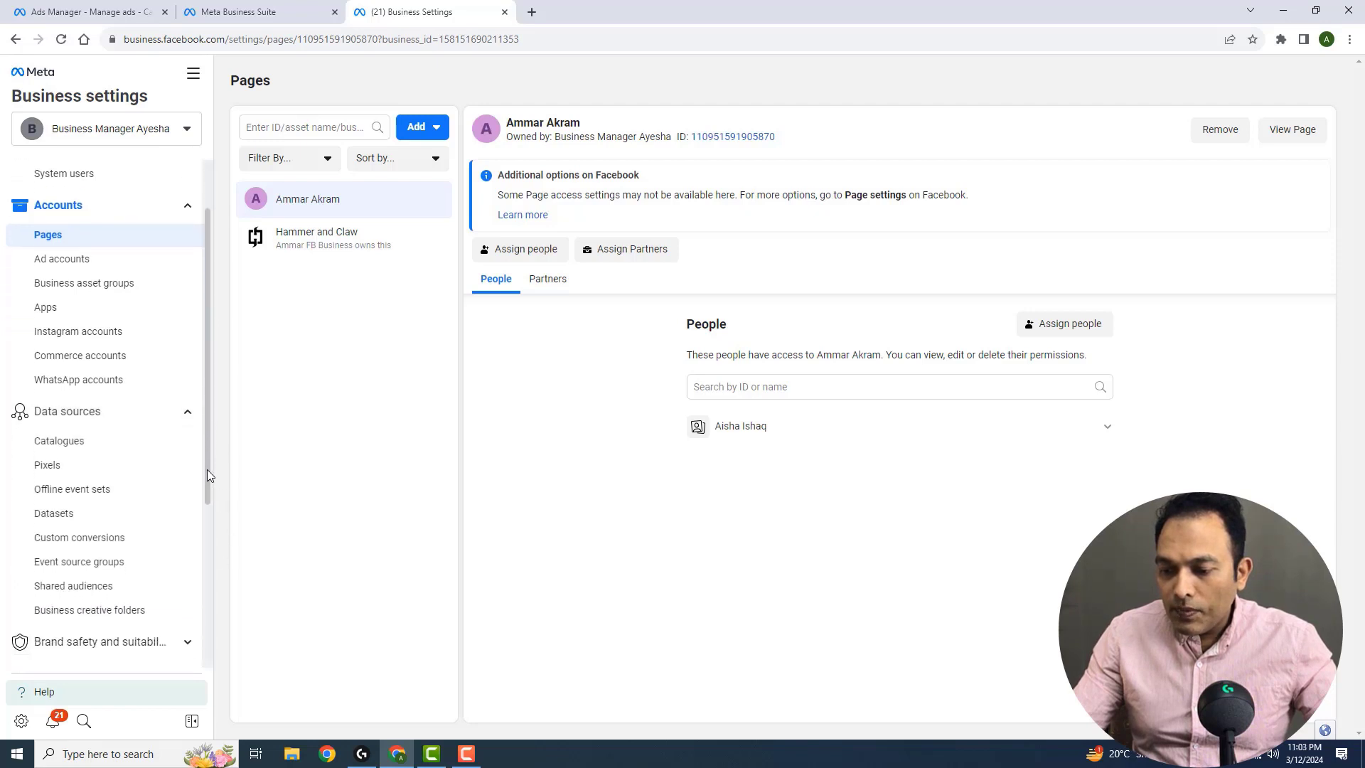
pyautogui.click(131, 463)
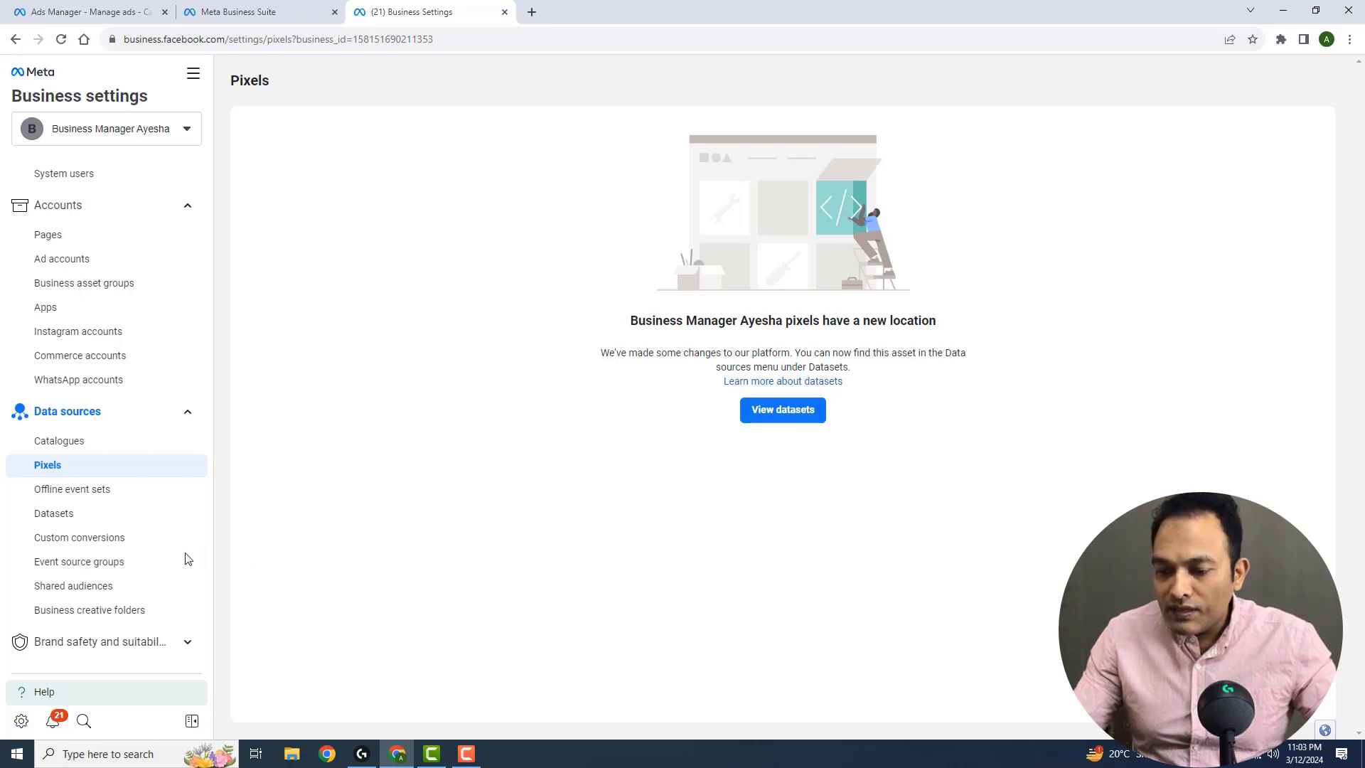
pyautogui.click(78, 523)
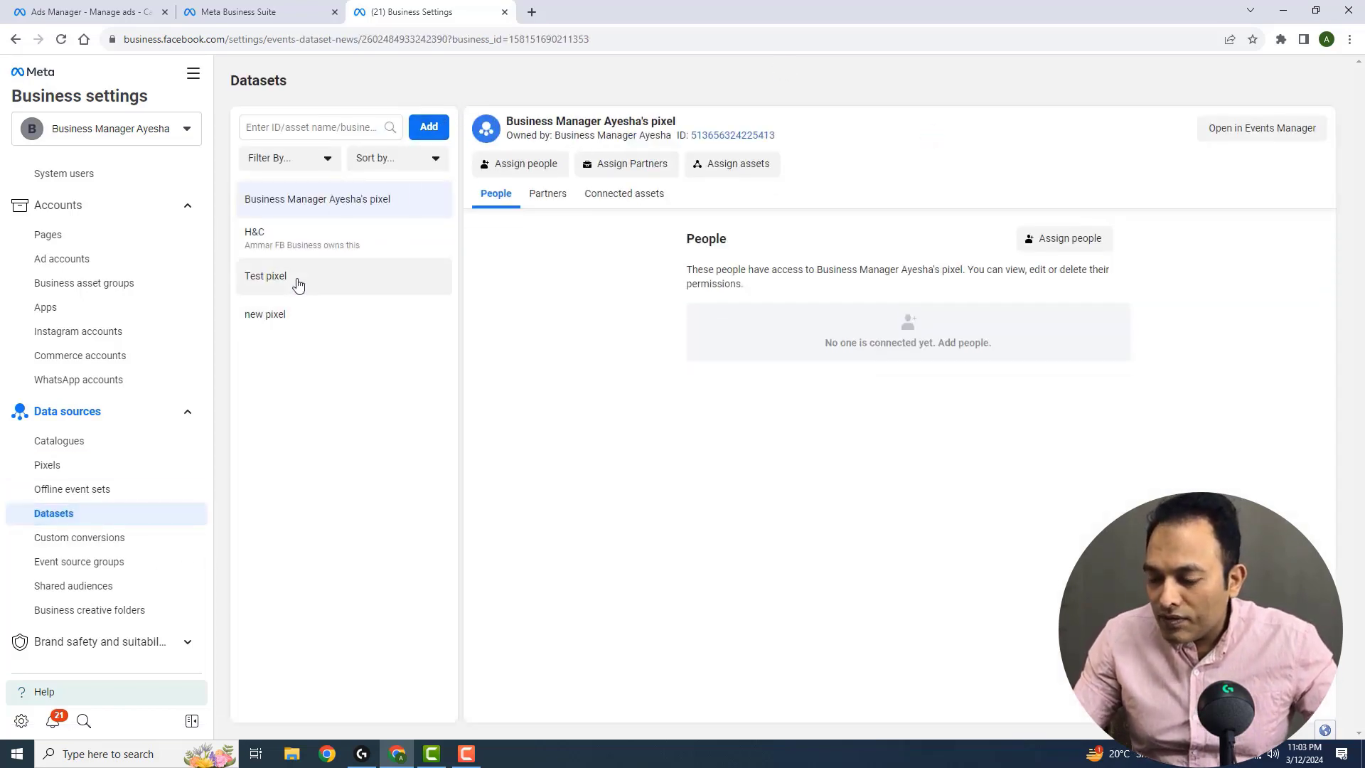
pyautogui.click(439, 128)
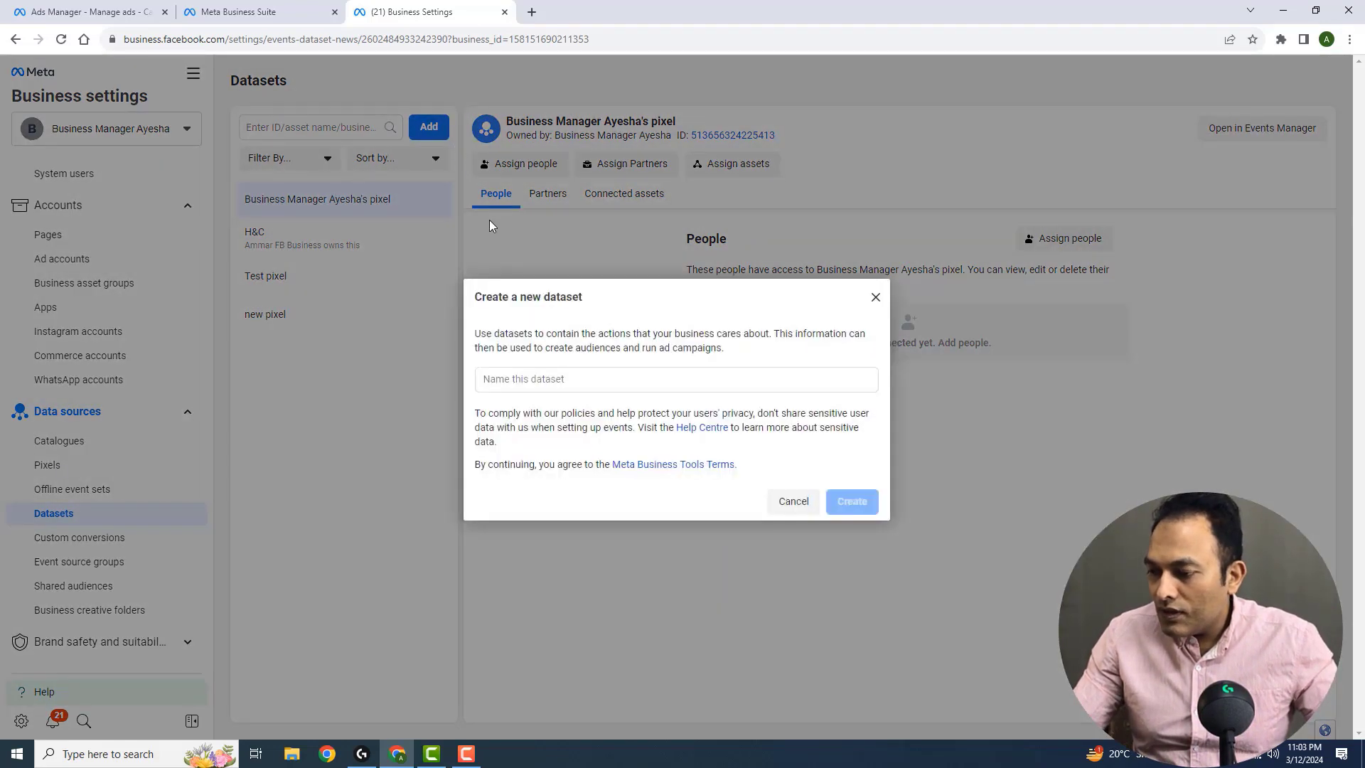
pyautogui.click(546, 382)
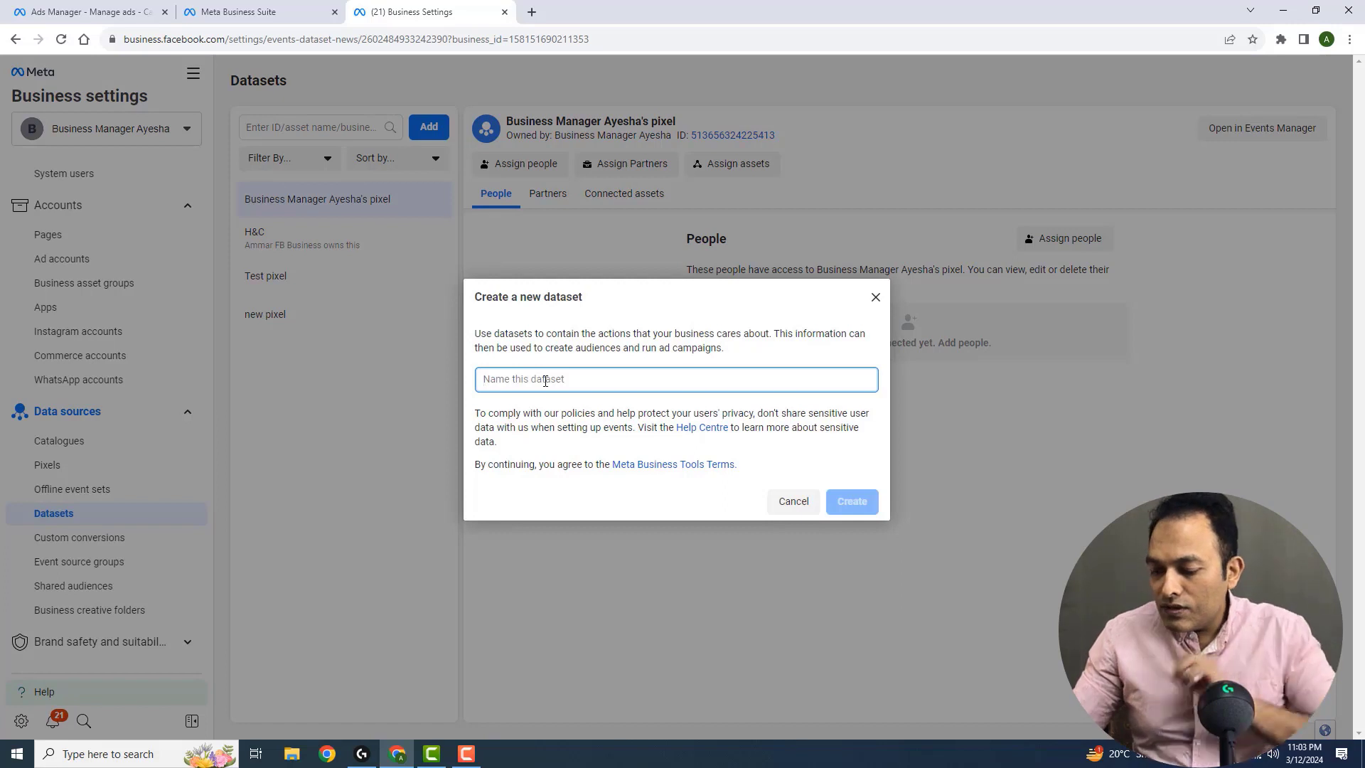
pyautogui.write('test 2')
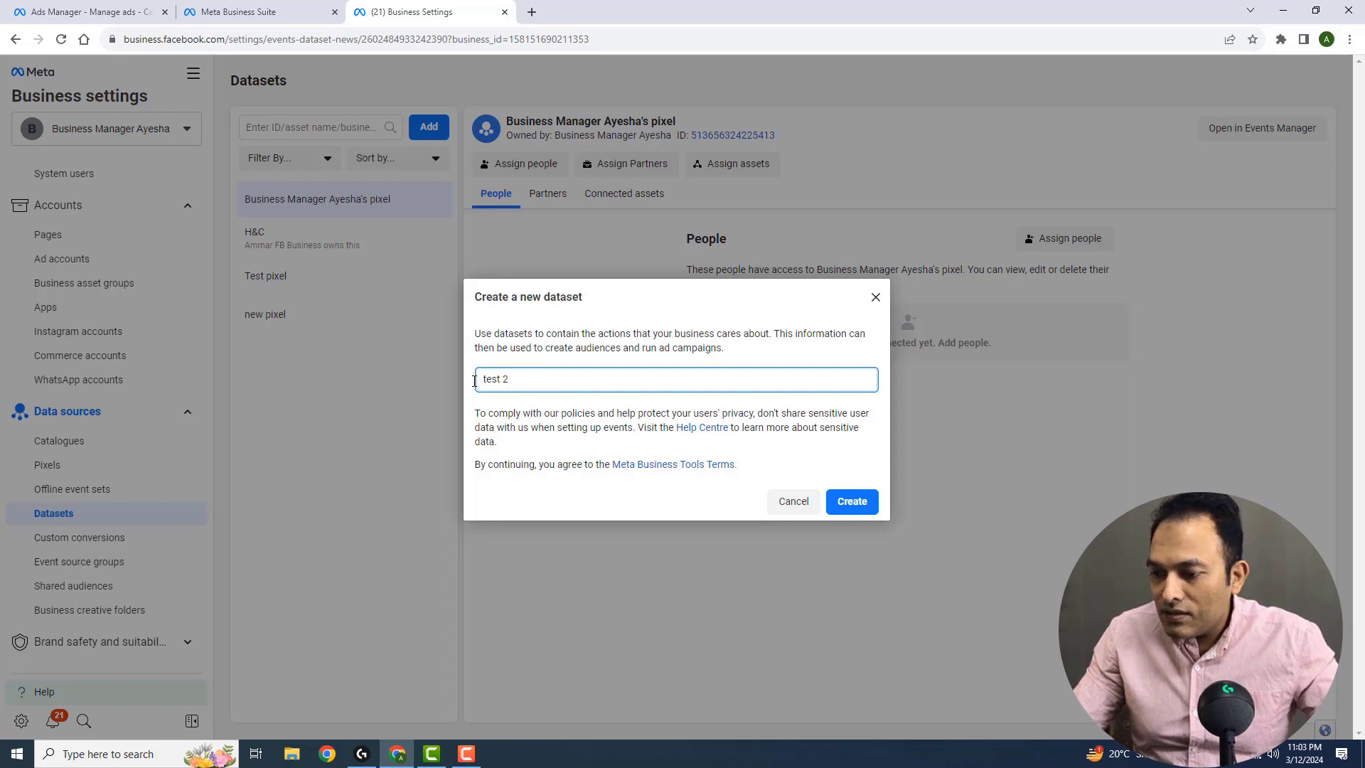
pyautogui.click(860, 503)
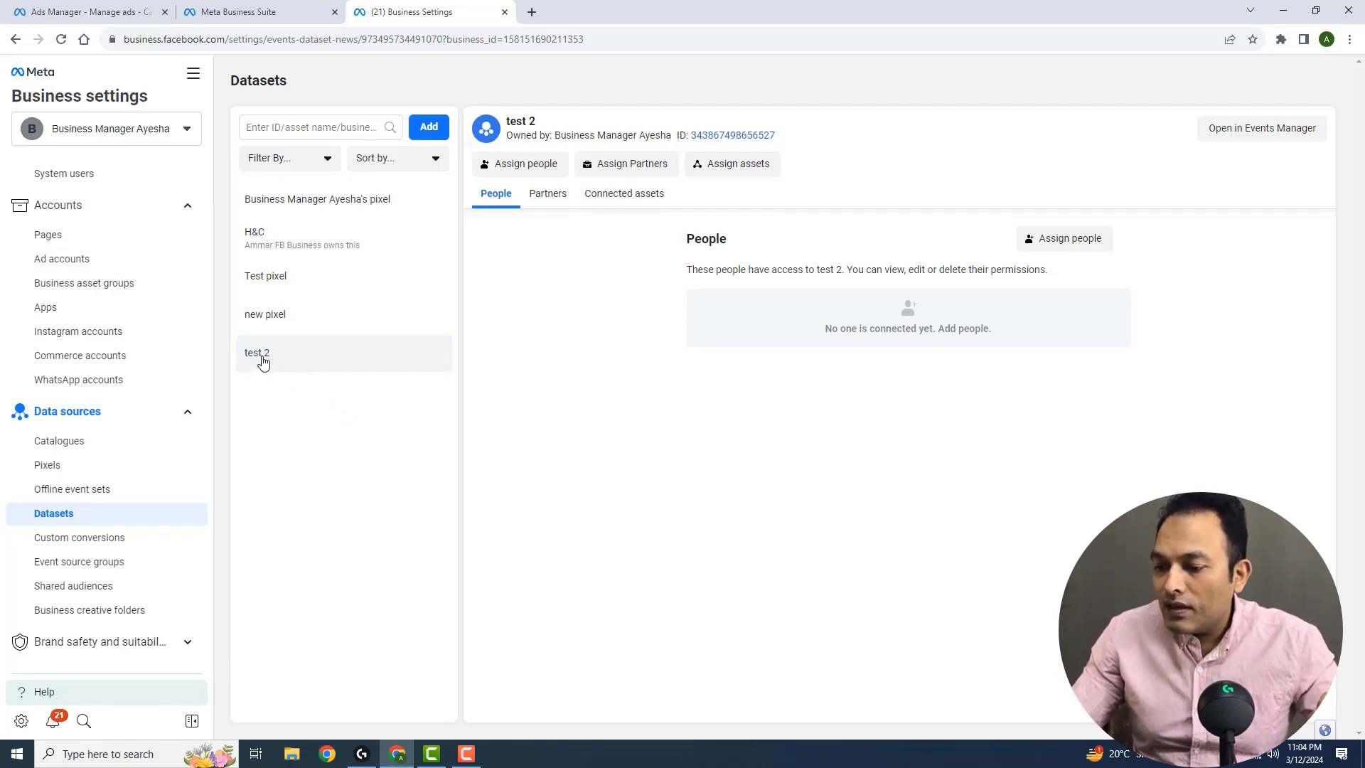
# Select the business user and full control (Manage events dataset) for the test 2 dataset, and close without assigning
pyautogui.click(1092, 248)
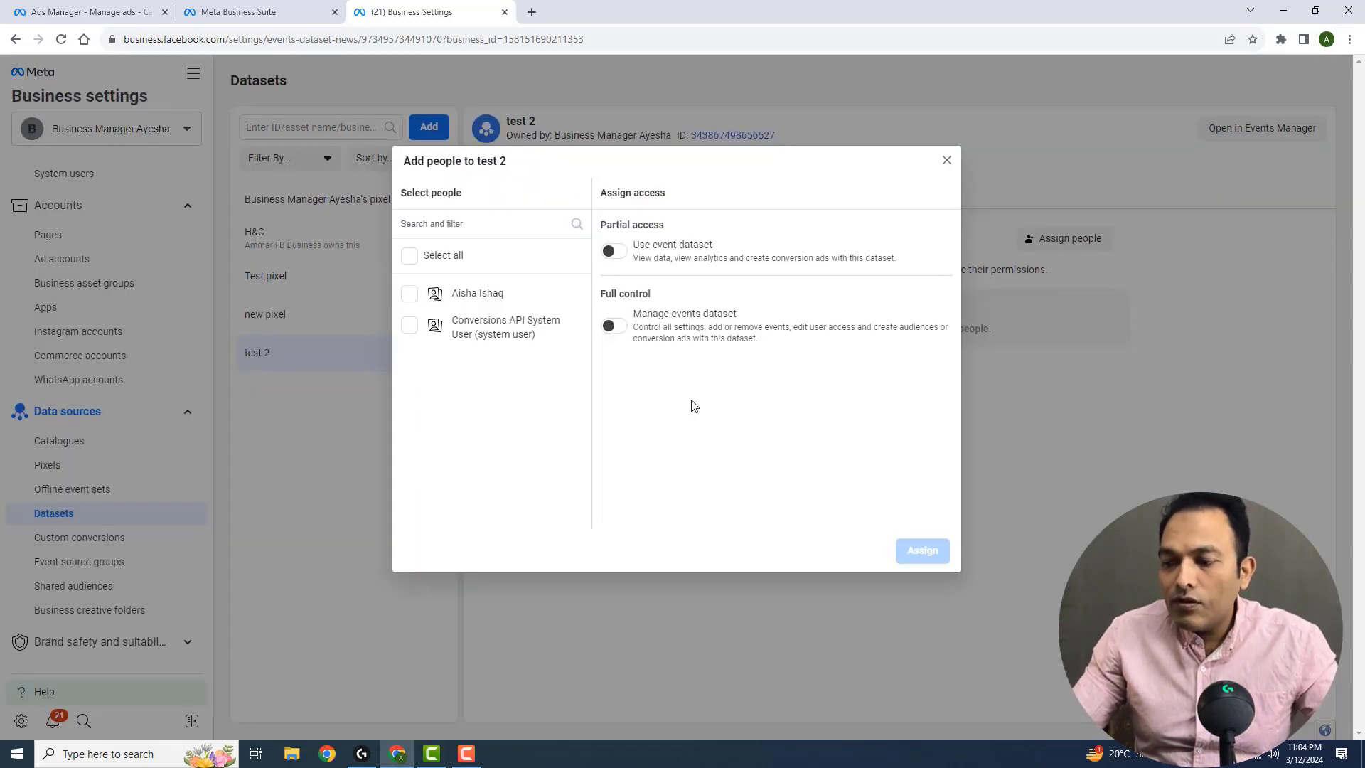
pyautogui.click(409, 294)
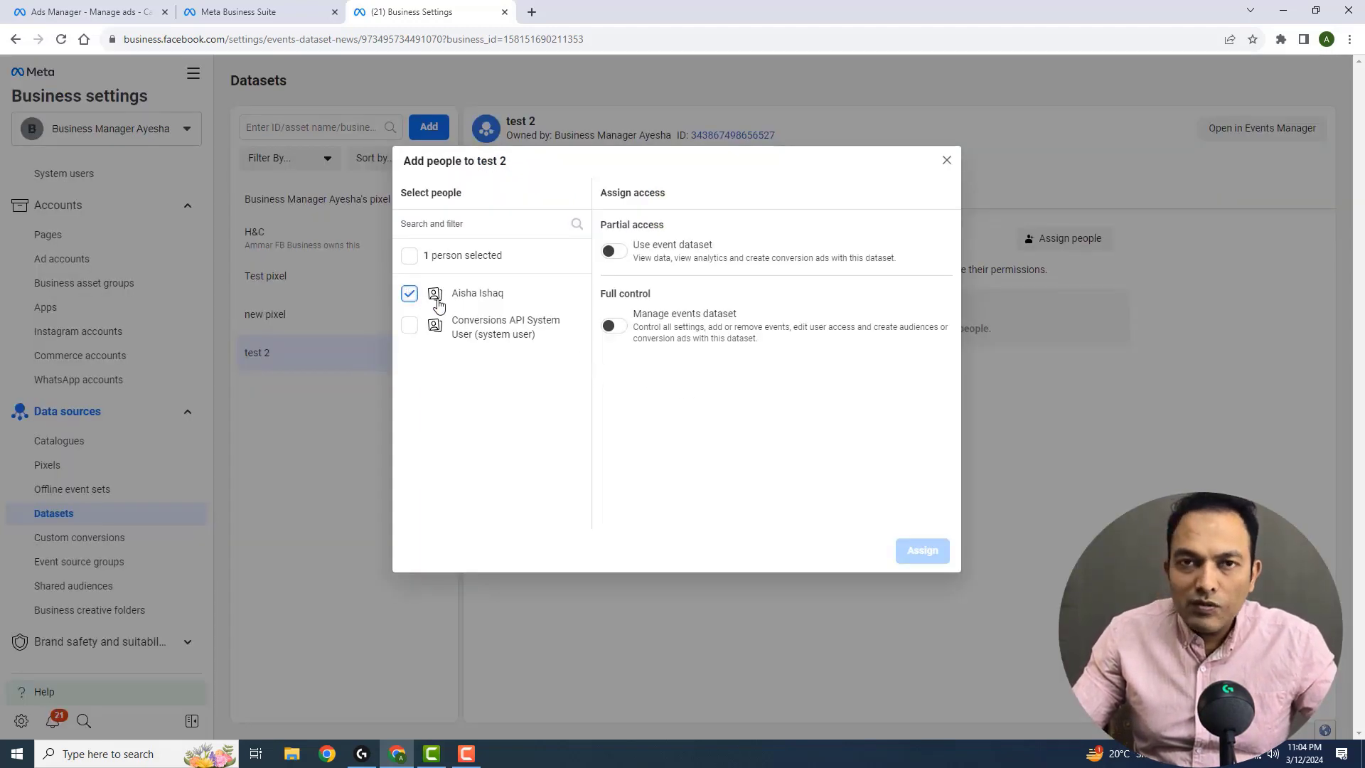
pyautogui.click(616, 327)
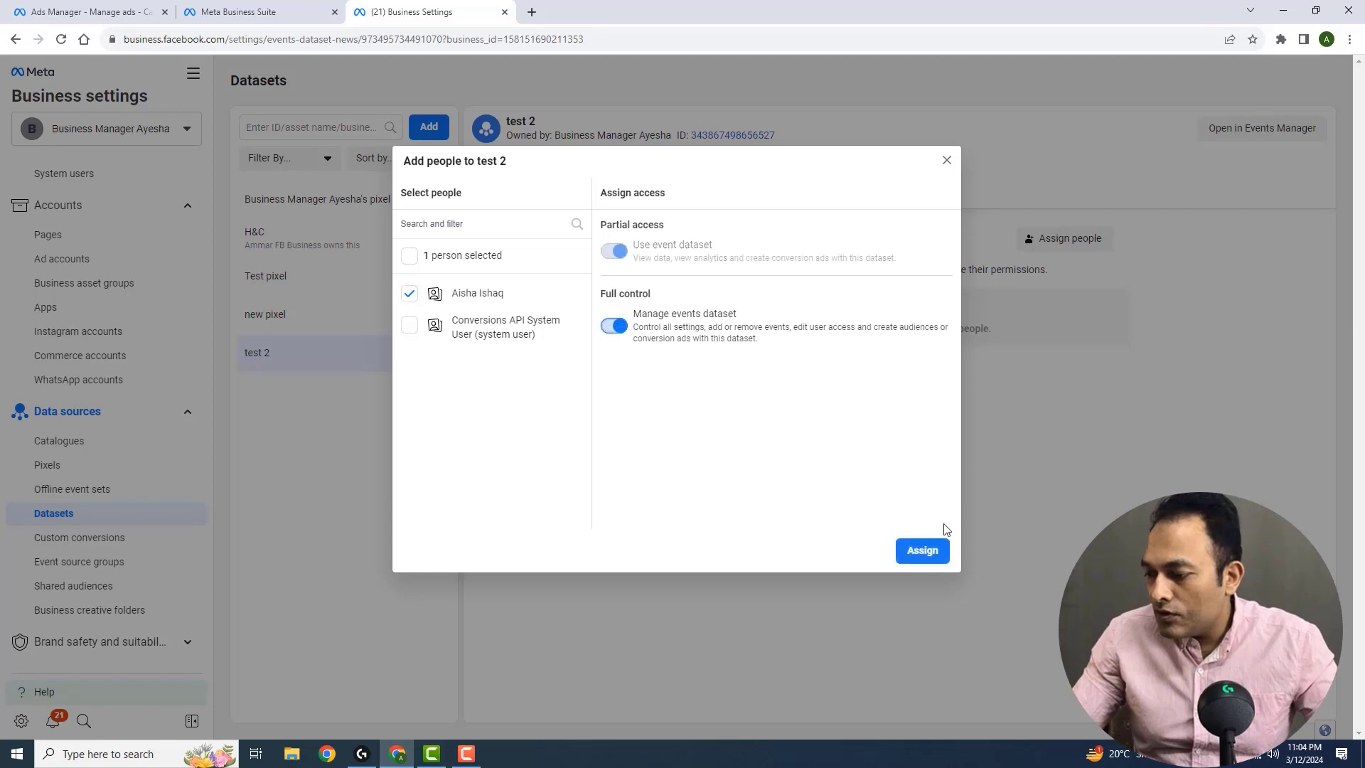
pyautogui.click(946, 160)
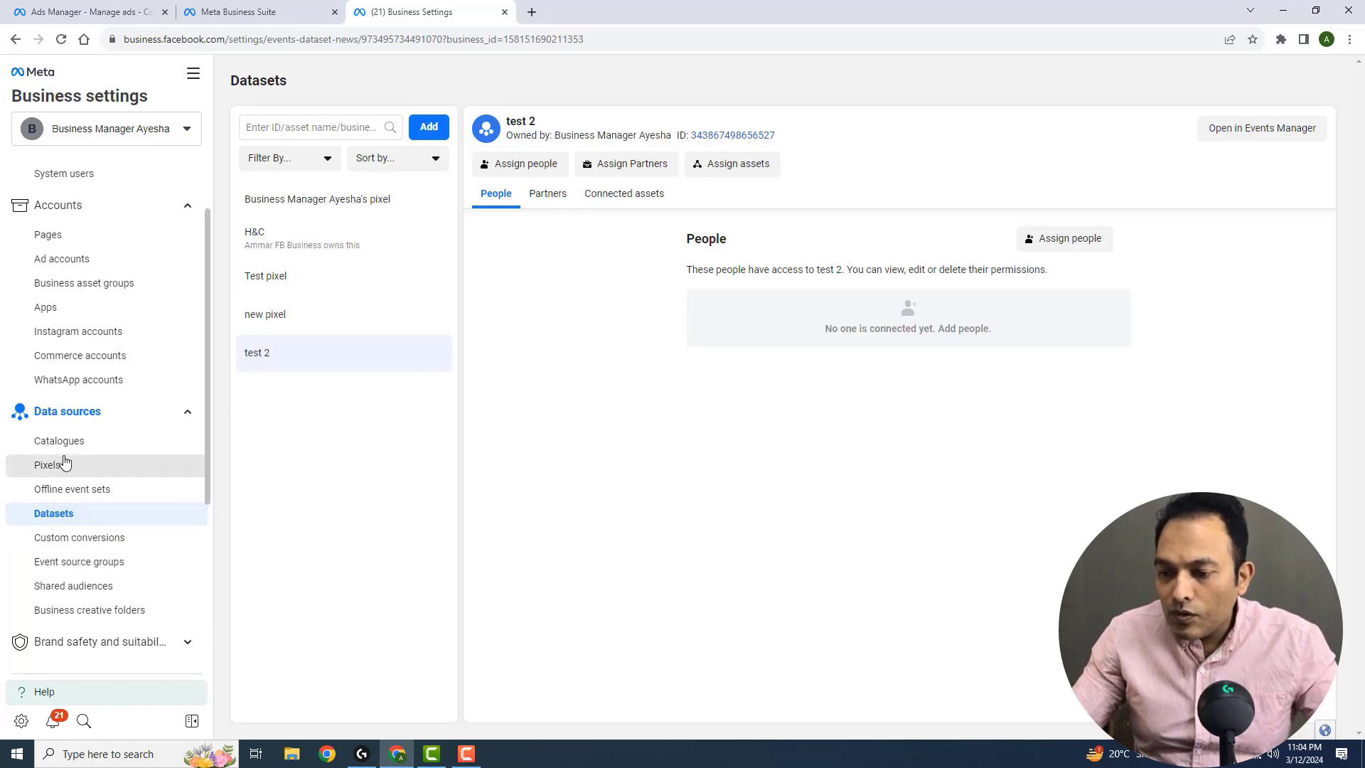
# Select the business user and full control (Everything except sensitive actions) for the Hammer and Claw Page, and close the people assignment
pyautogui.click(57, 236)
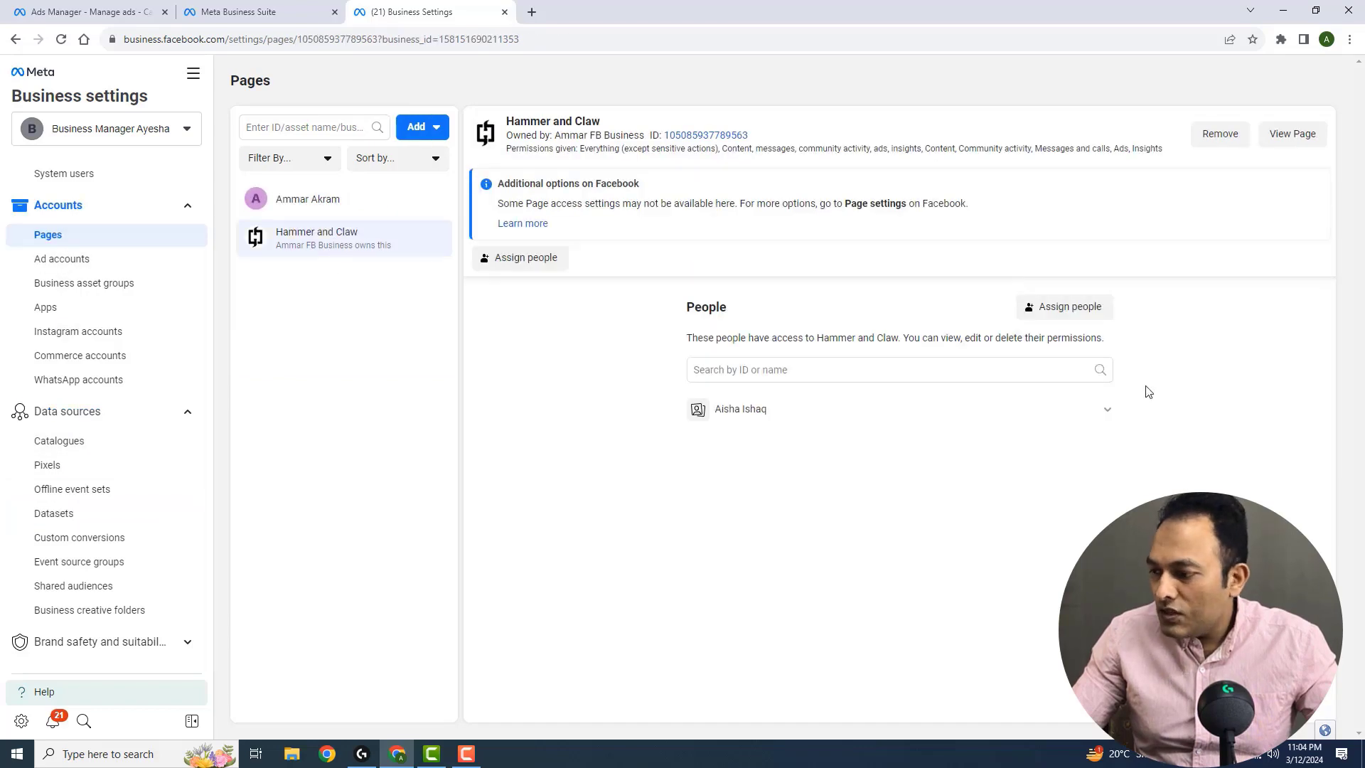
pyautogui.click(1048, 310)
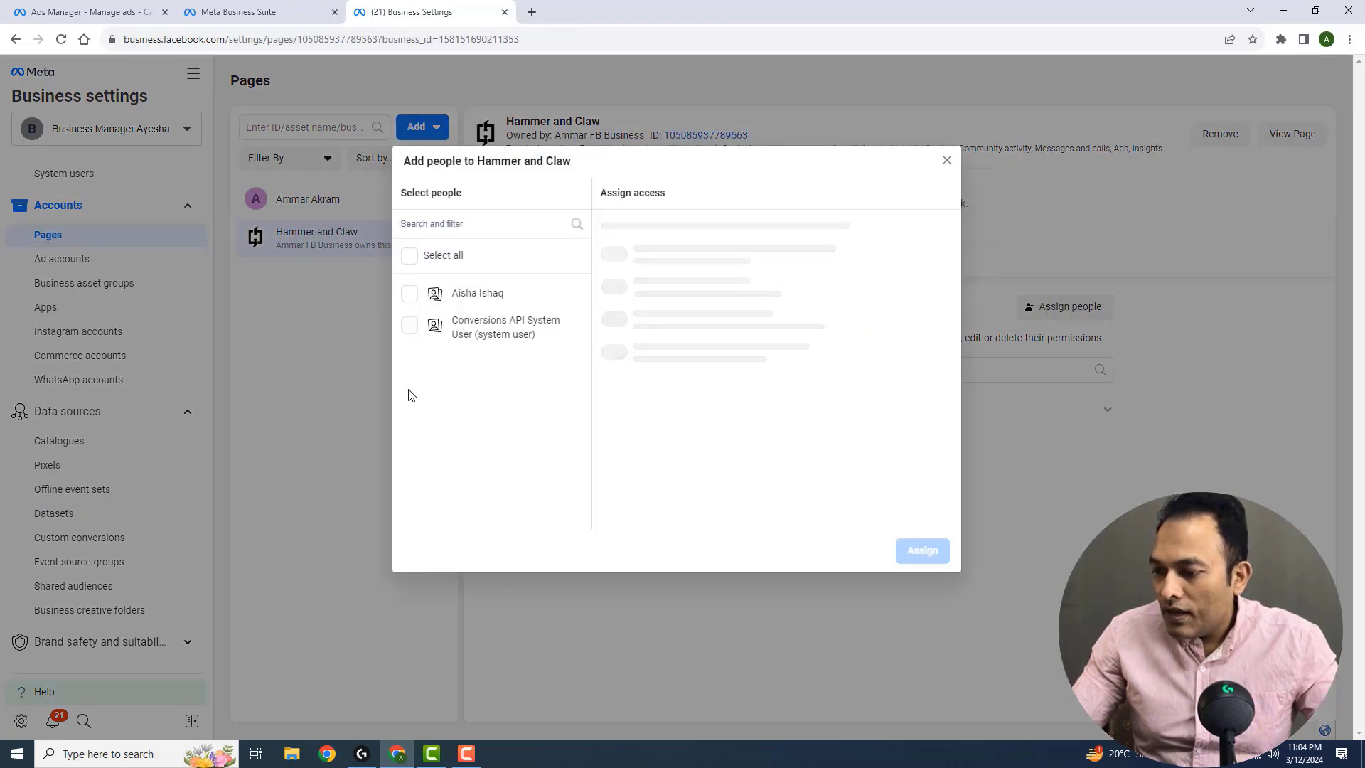
pyautogui.click(411, 296)
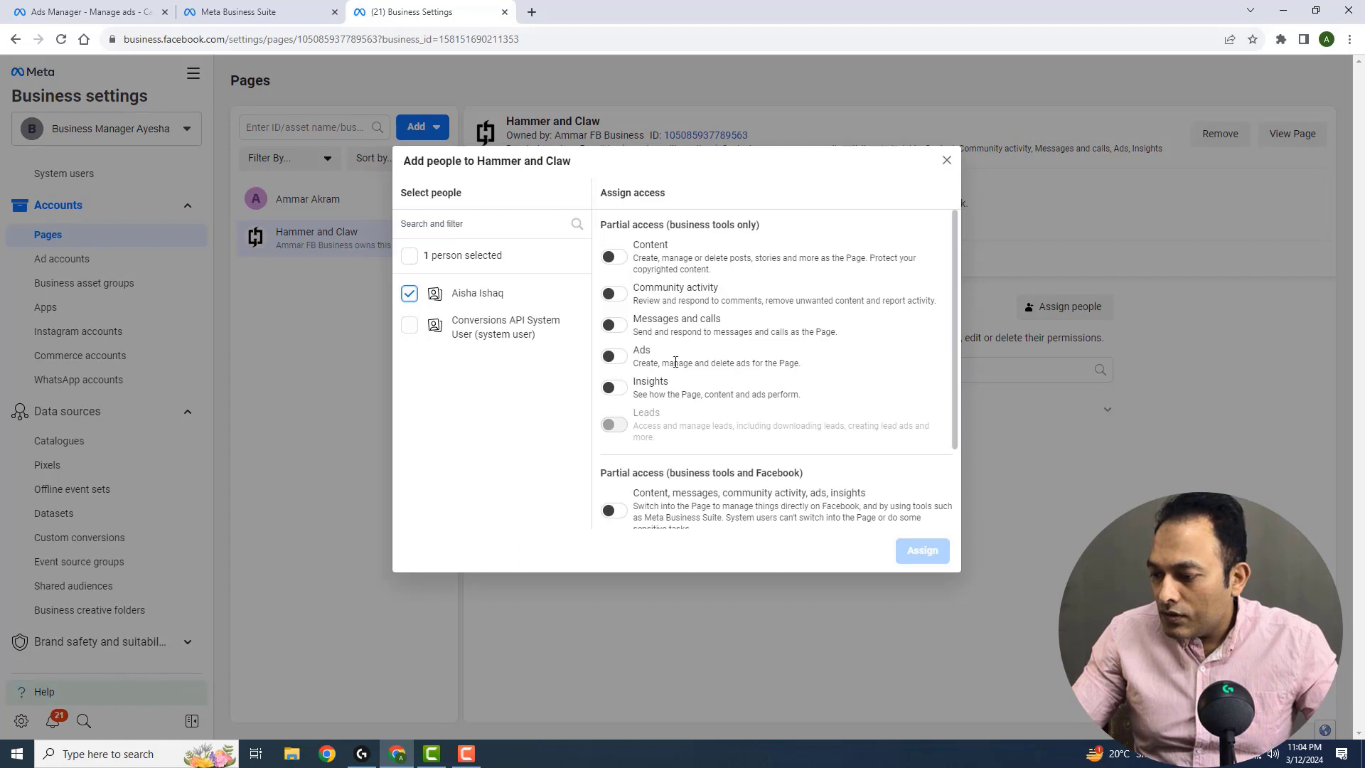
pyautogui.scroll(-2, 612, 491)
pyautogui.click(615, 497)
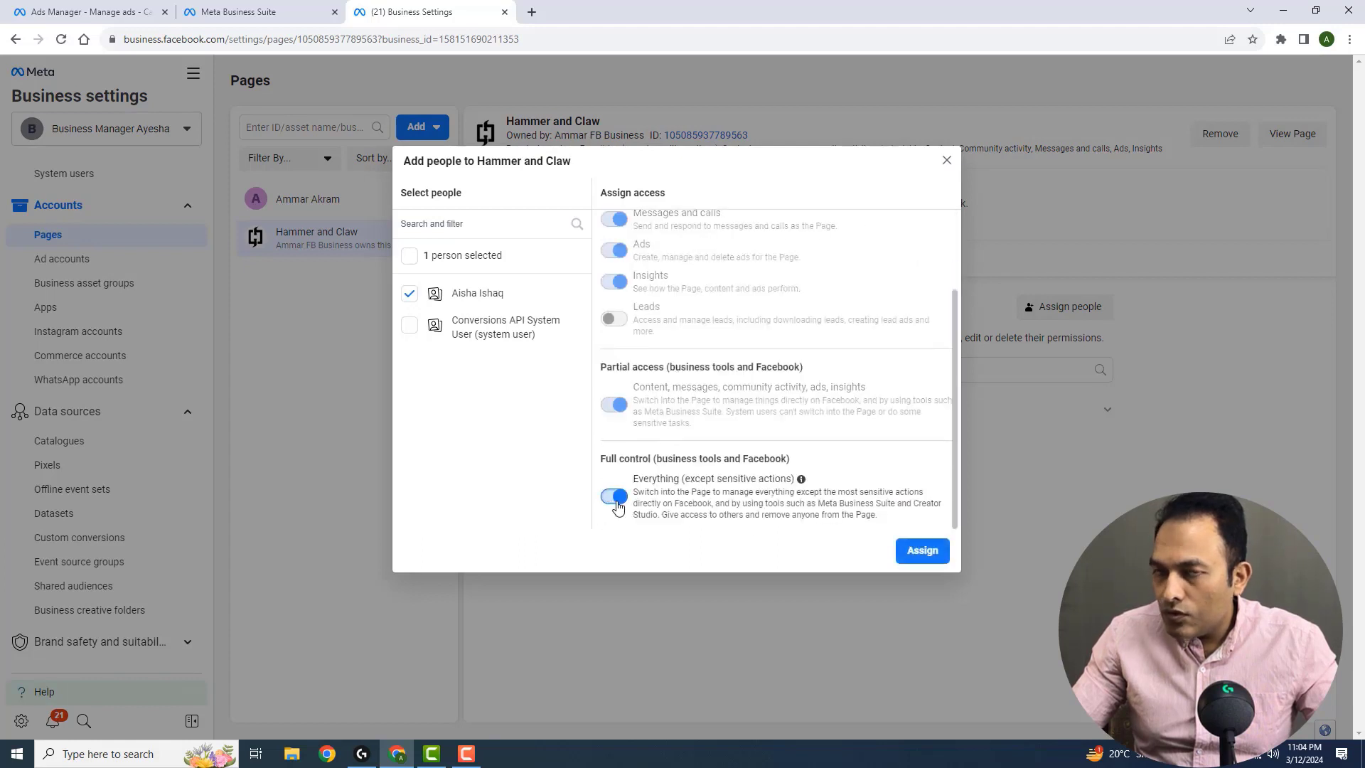
pyautogui.click(922, 550)
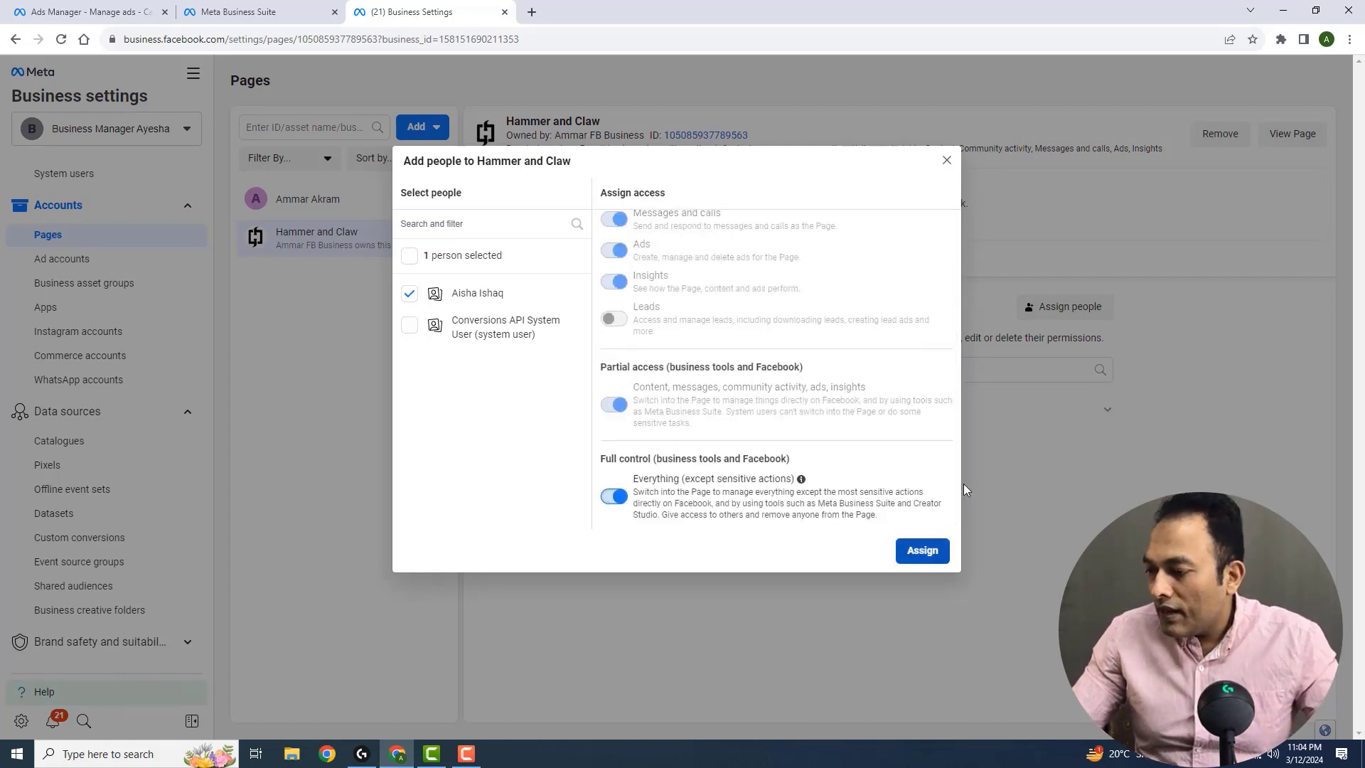
pyautogui.click(948, 160)
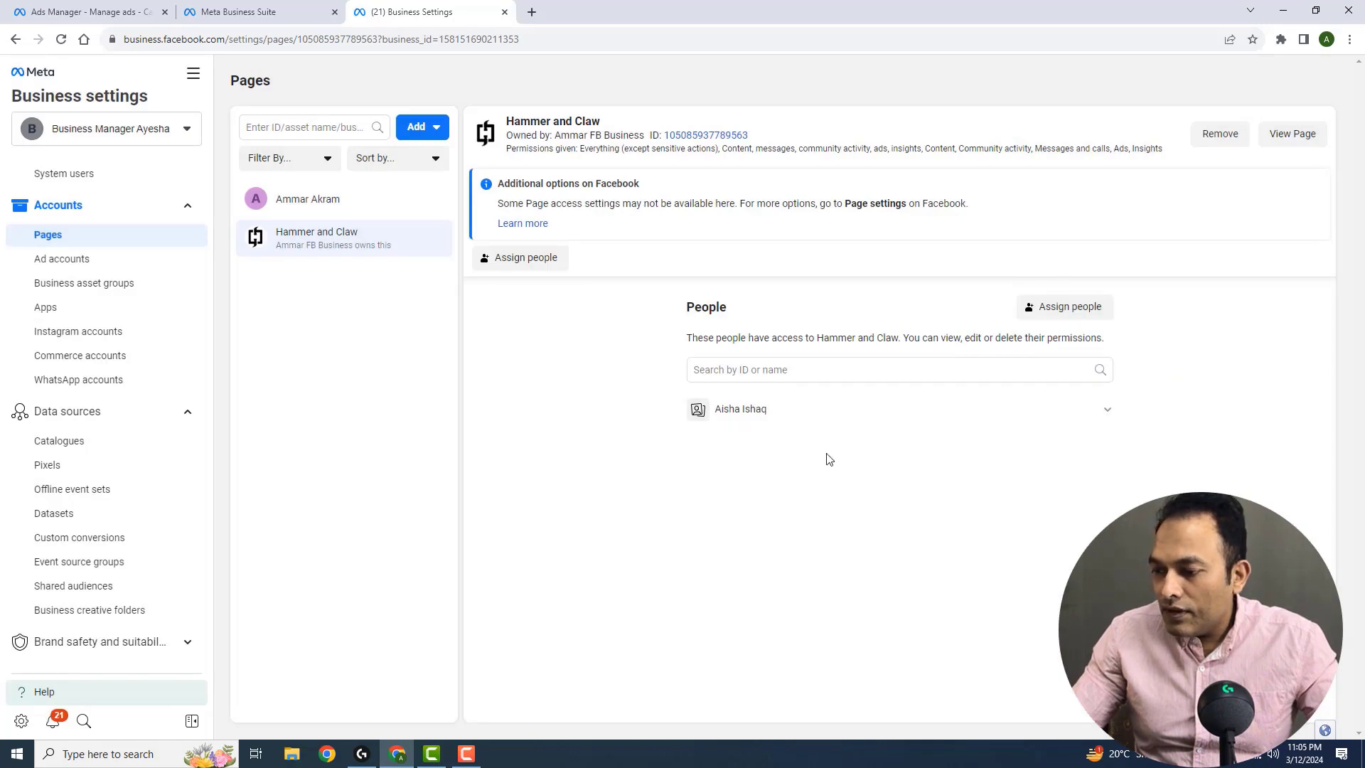
# Examine the people and access levels that can be assigned to the H&C Ad Account, and close the assignment dialog
pyautogui.click(62, 259)
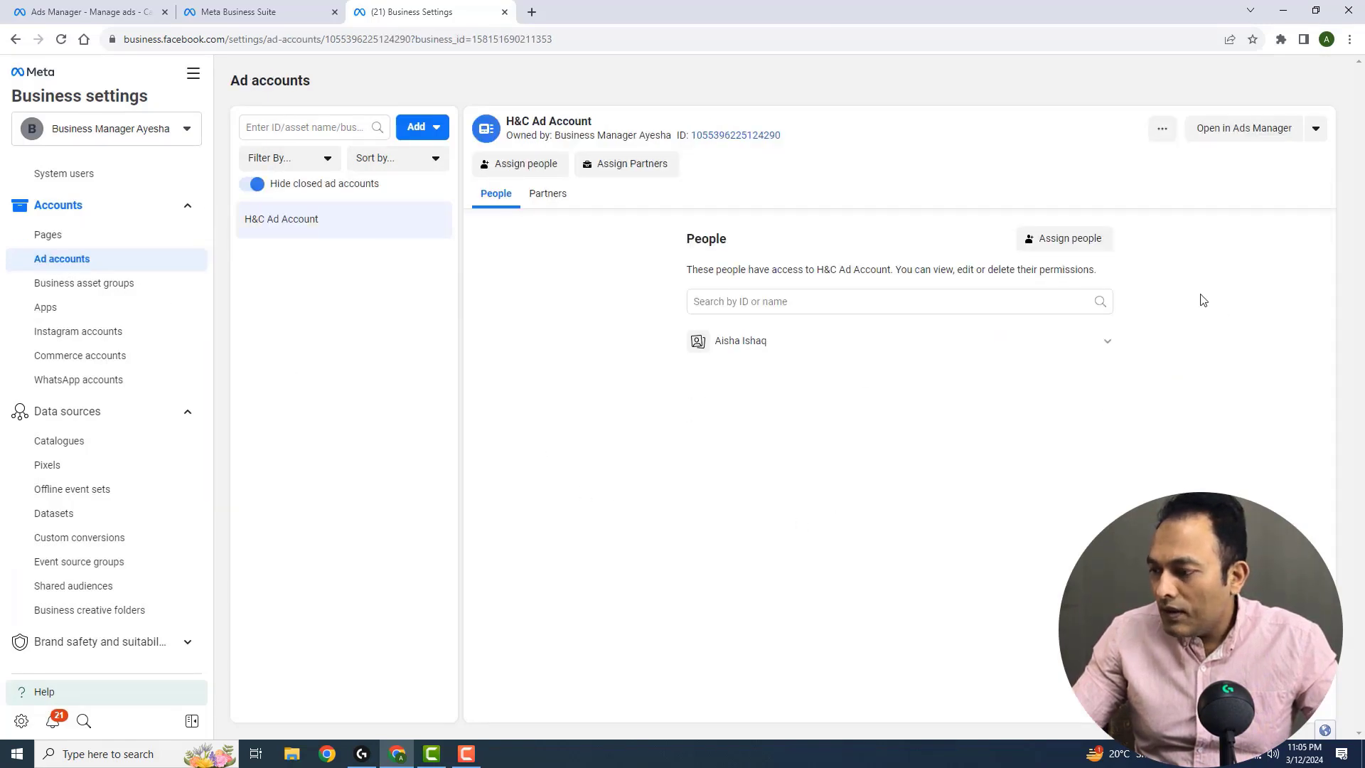
pyautogui.click(1080, 239)
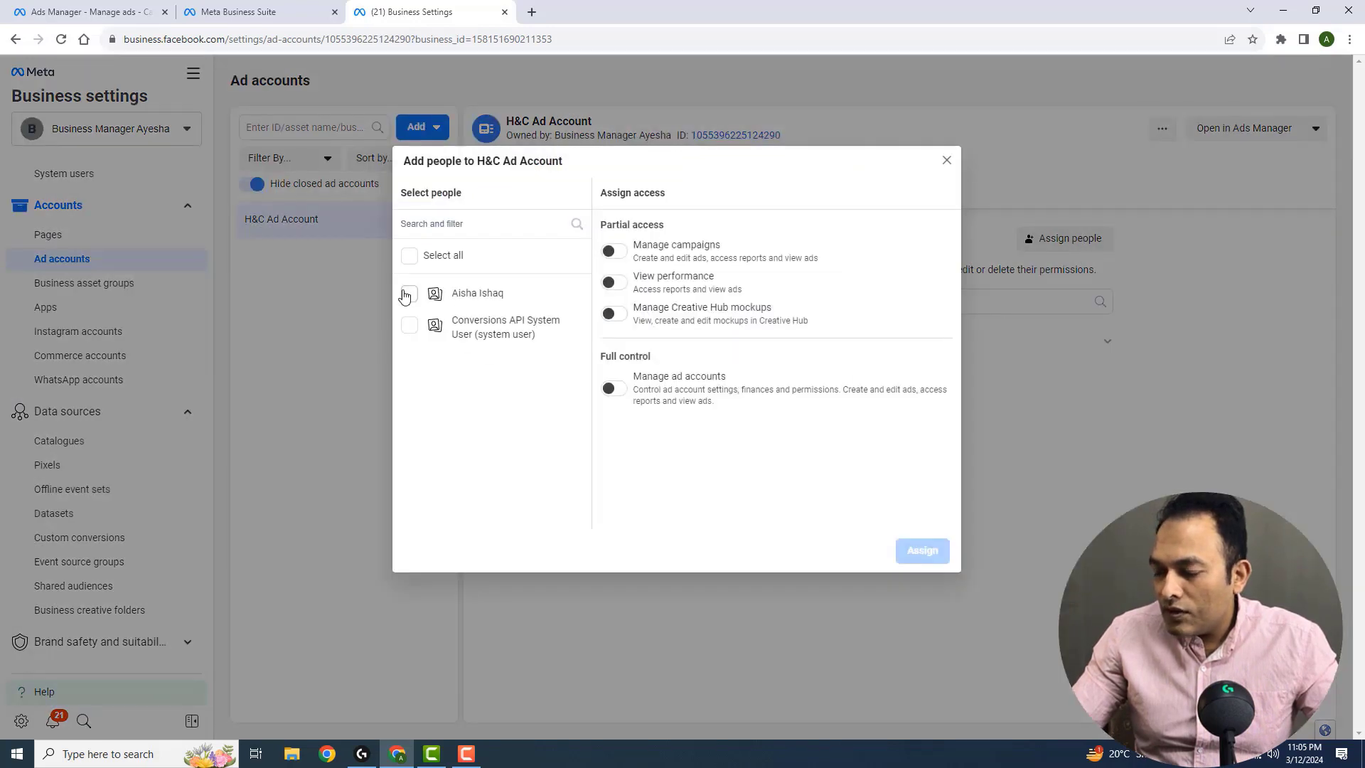
pyautogui.click(1078, 522)
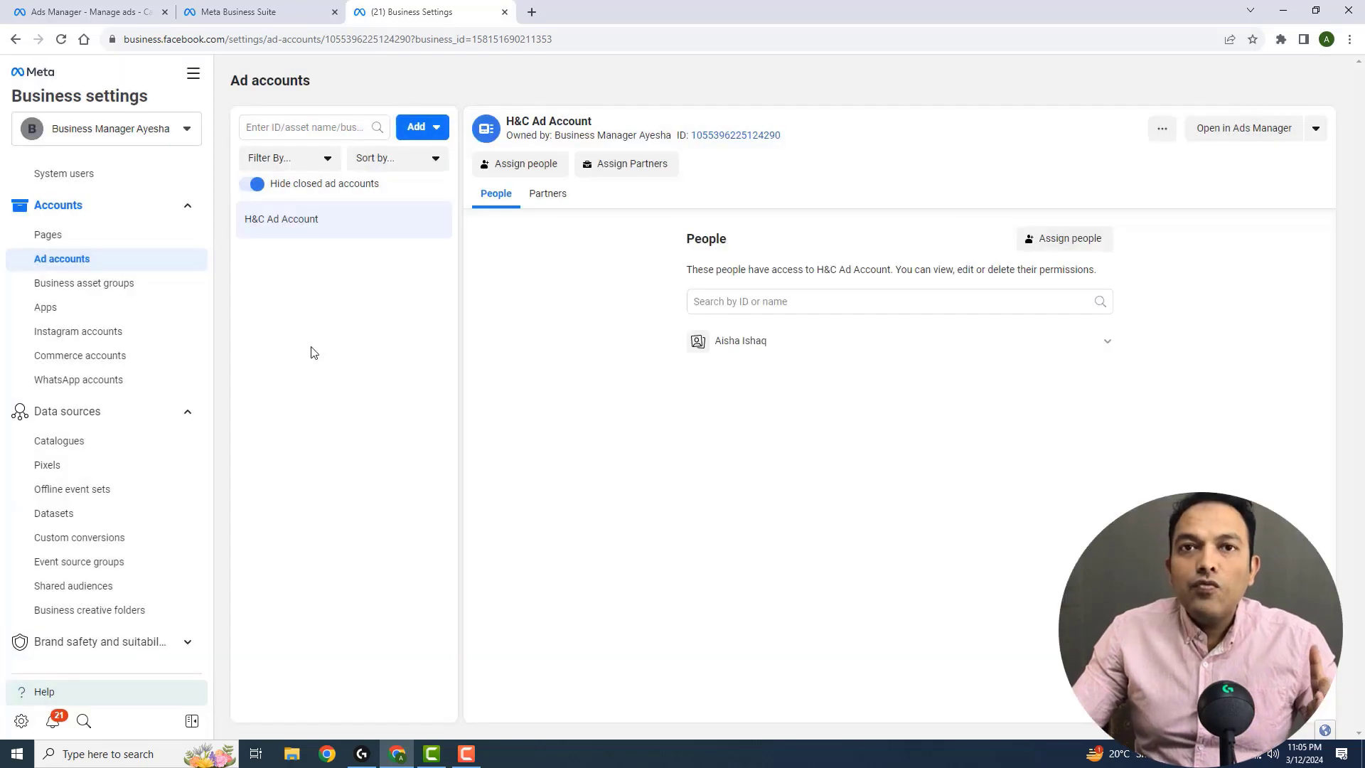
# Examine which ad accounts can be connected to the test 2 dataset, and close the asset assignment without adding any
pyautogui.click(87, 517)
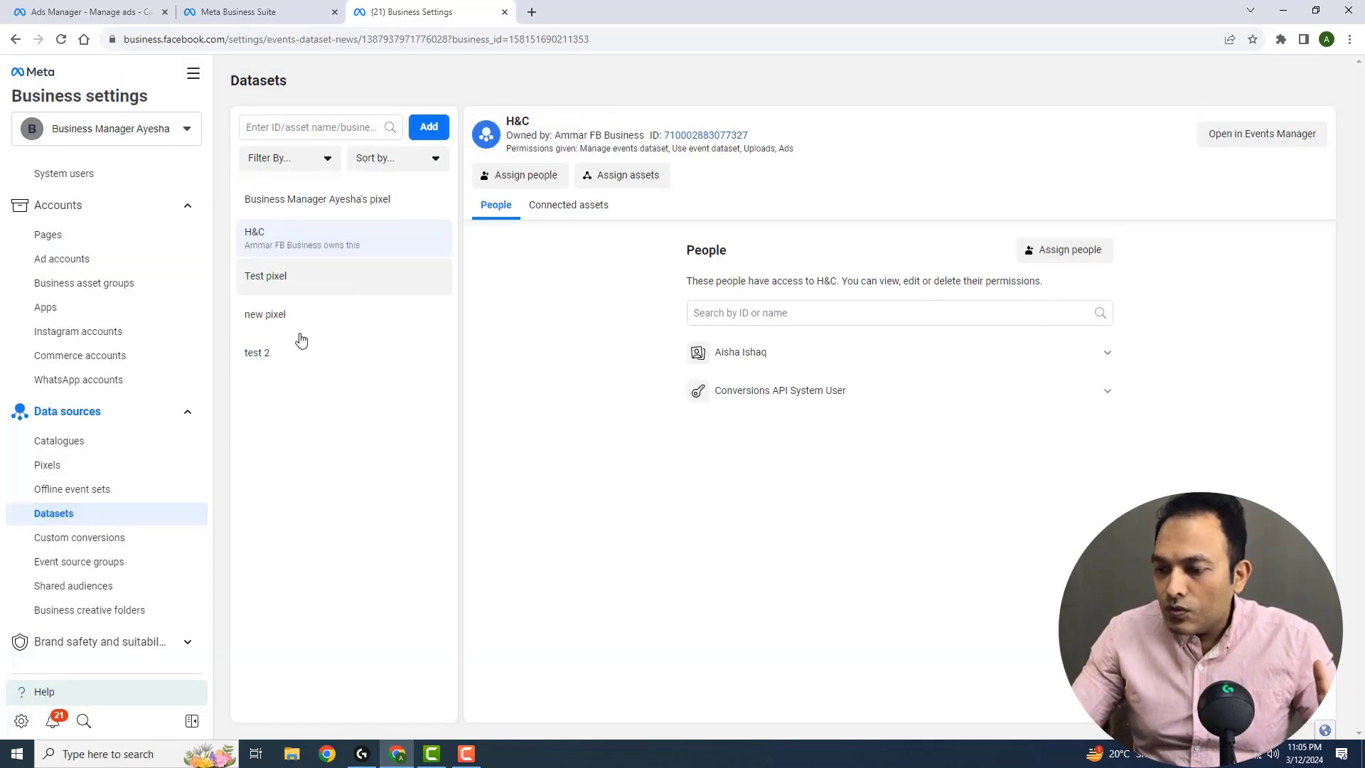
pyautogui.click(287, 360)
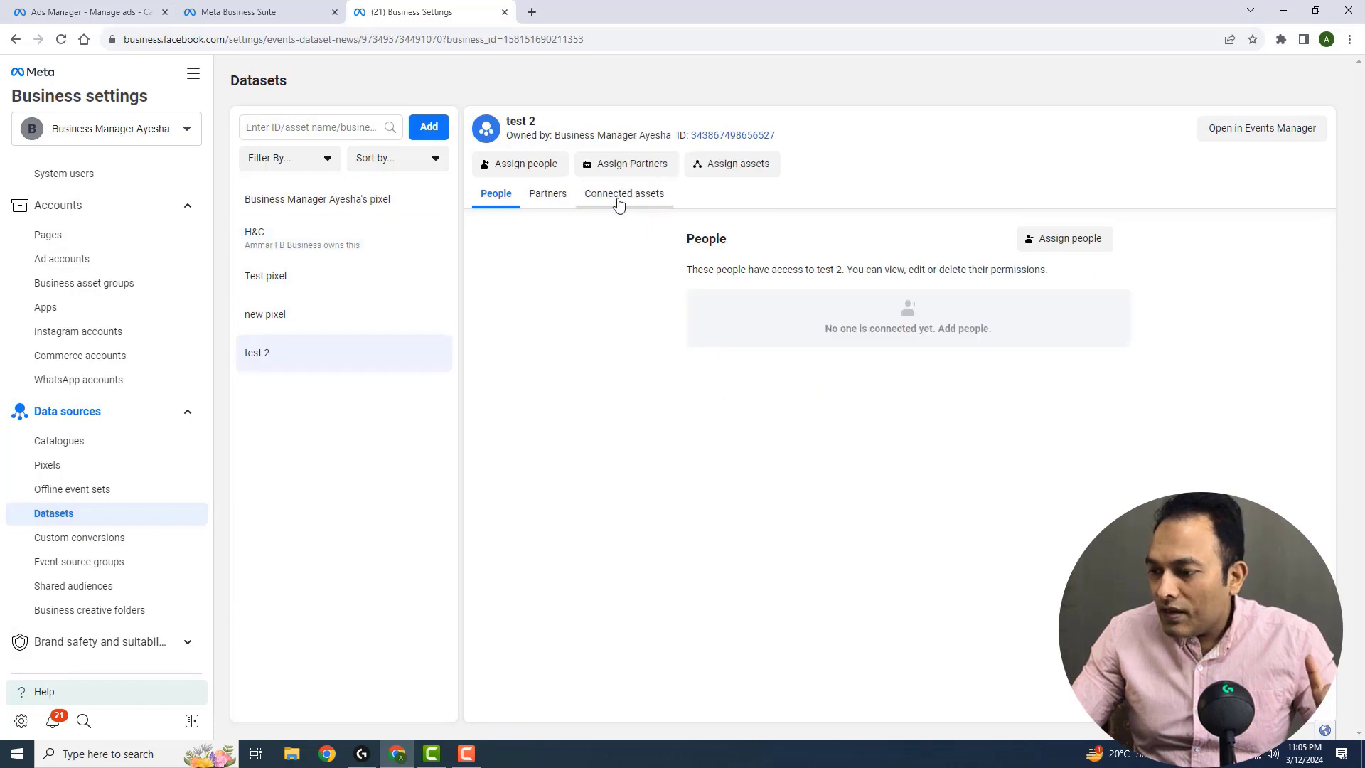
pyautogui.click(619, 202)
pyautogui.click(1065, 242)
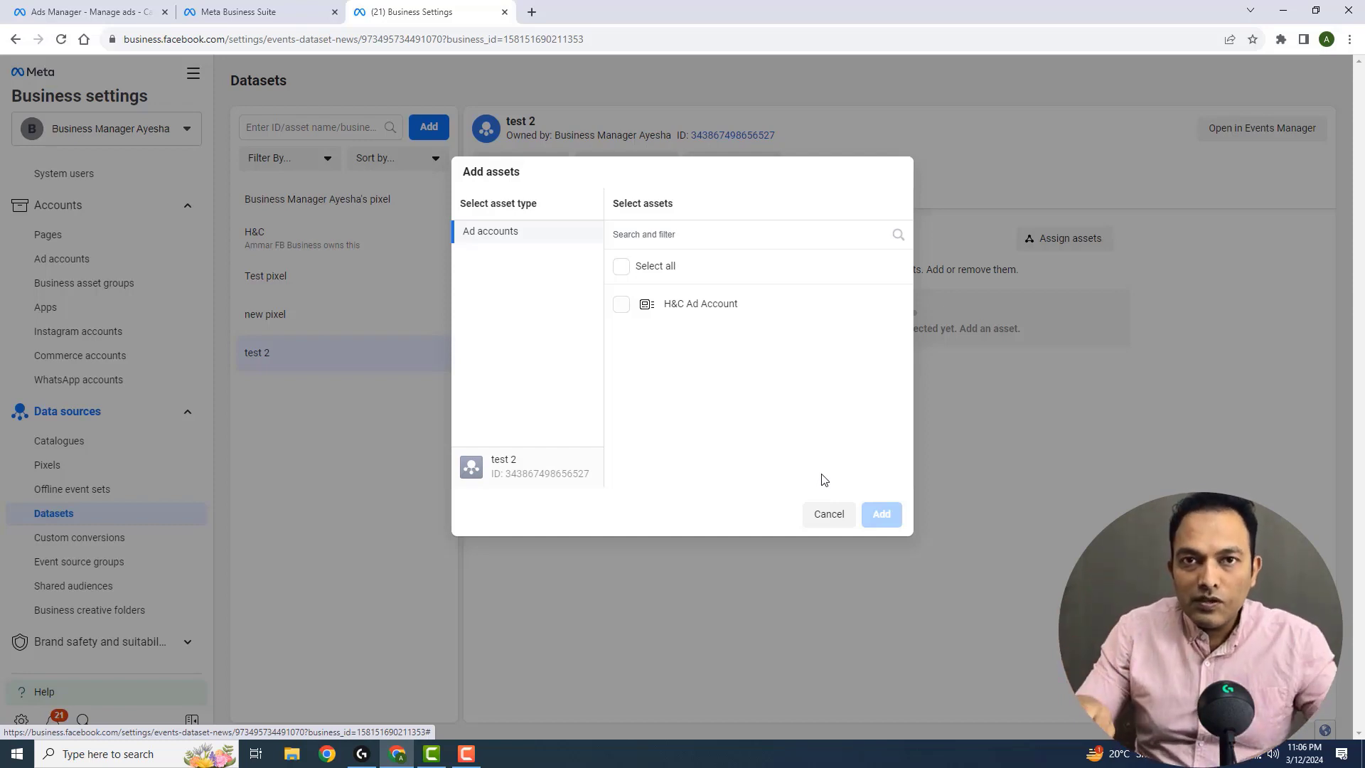
pyautogui.click(829, 513)
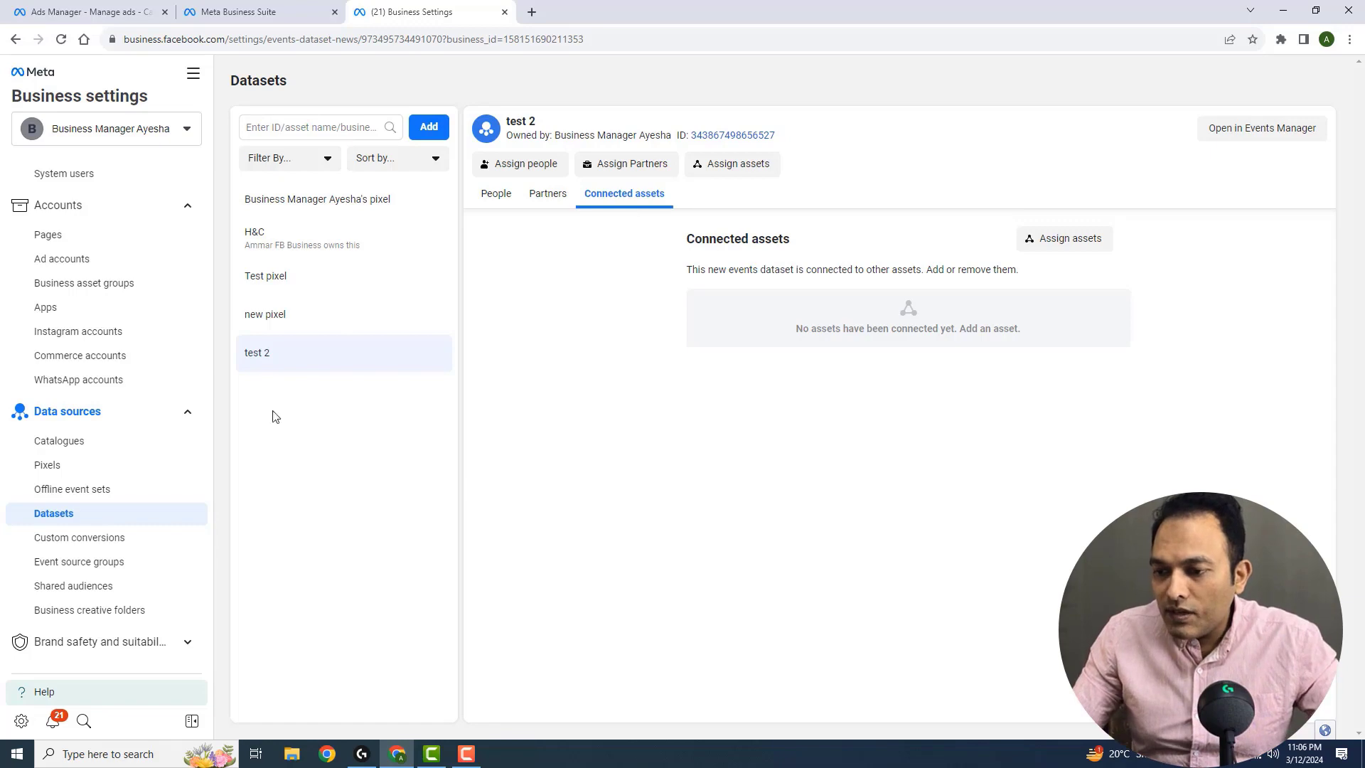
# Switch to Ads Manager for the H&C Ad Account and create a campaign with the Sales objective and the Manual sales campaign setup
pyautogui.click(192, 74)
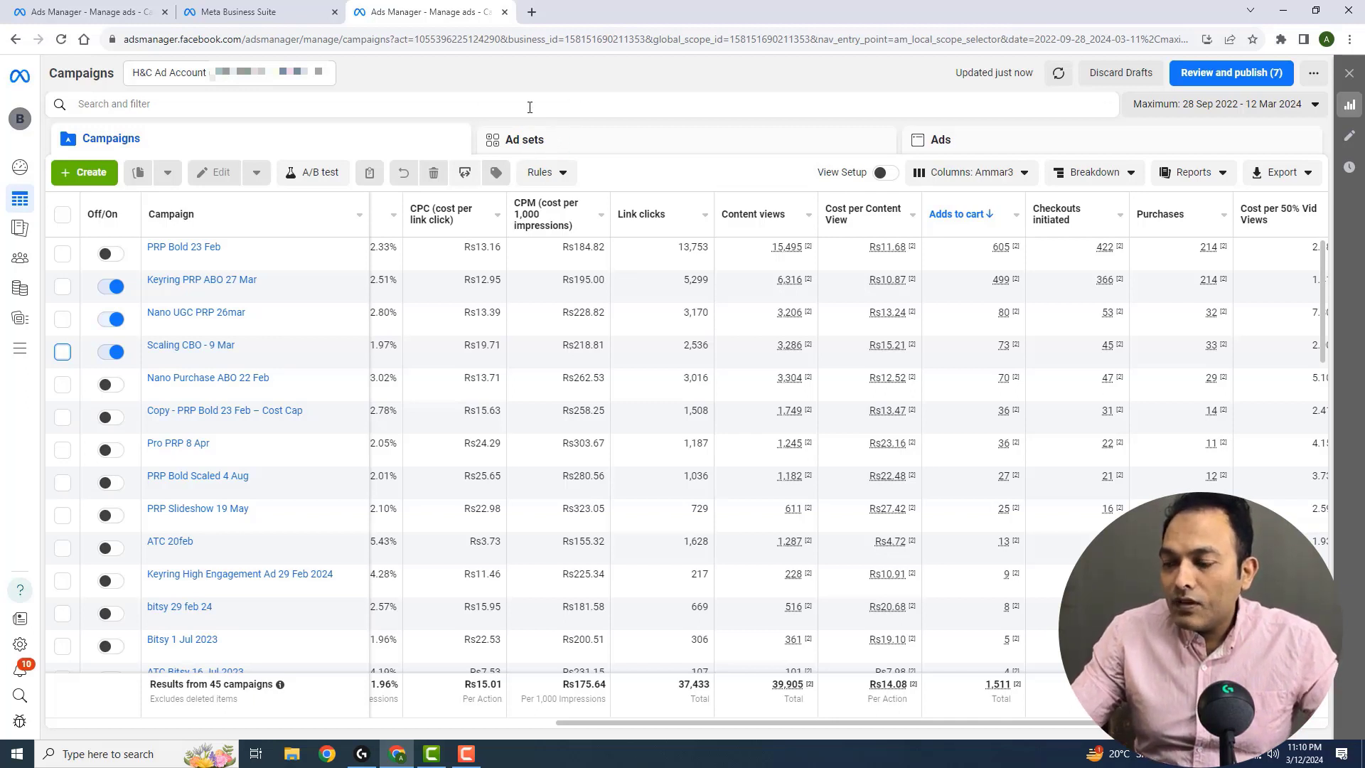
pyautogui.click(83, 174)
pyautogui.click(549, 461)
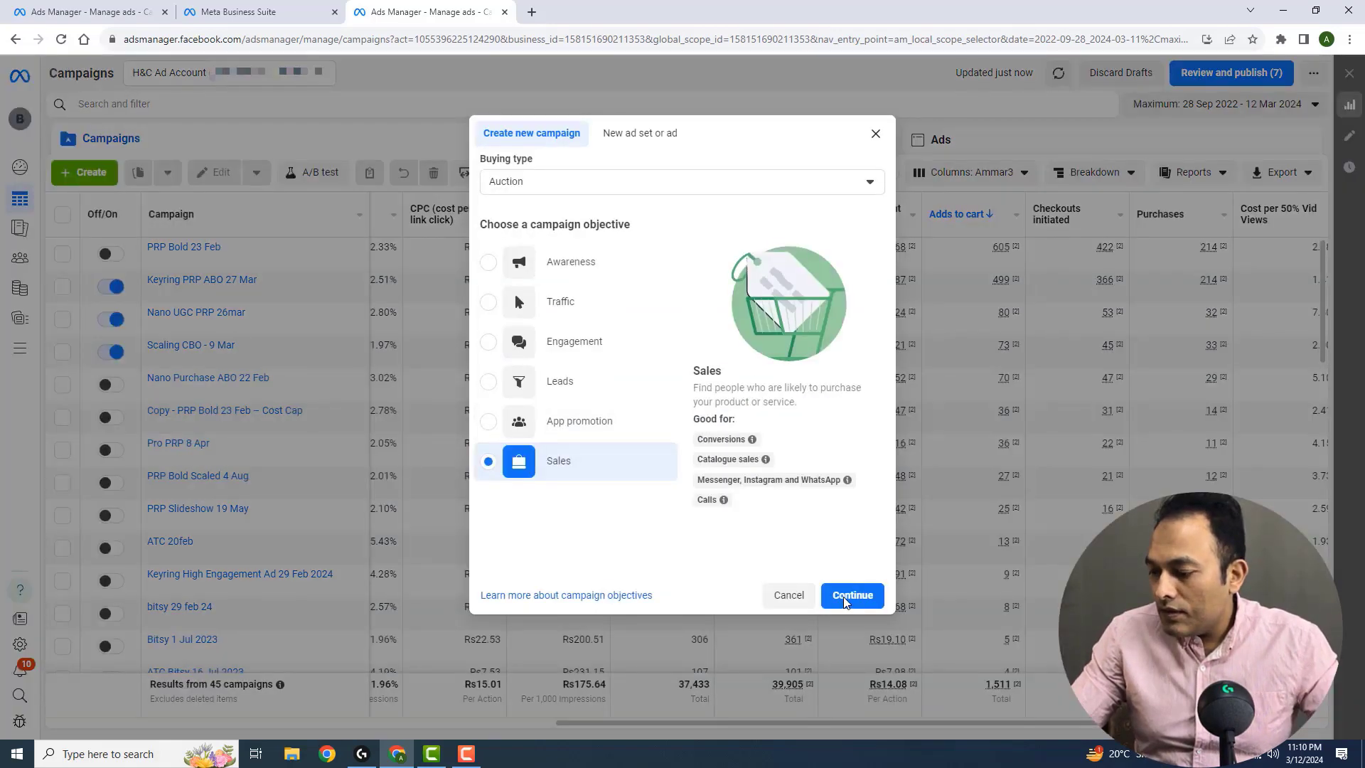
pyautogui.click(846, 598)
pyautogui.click(663, 517)
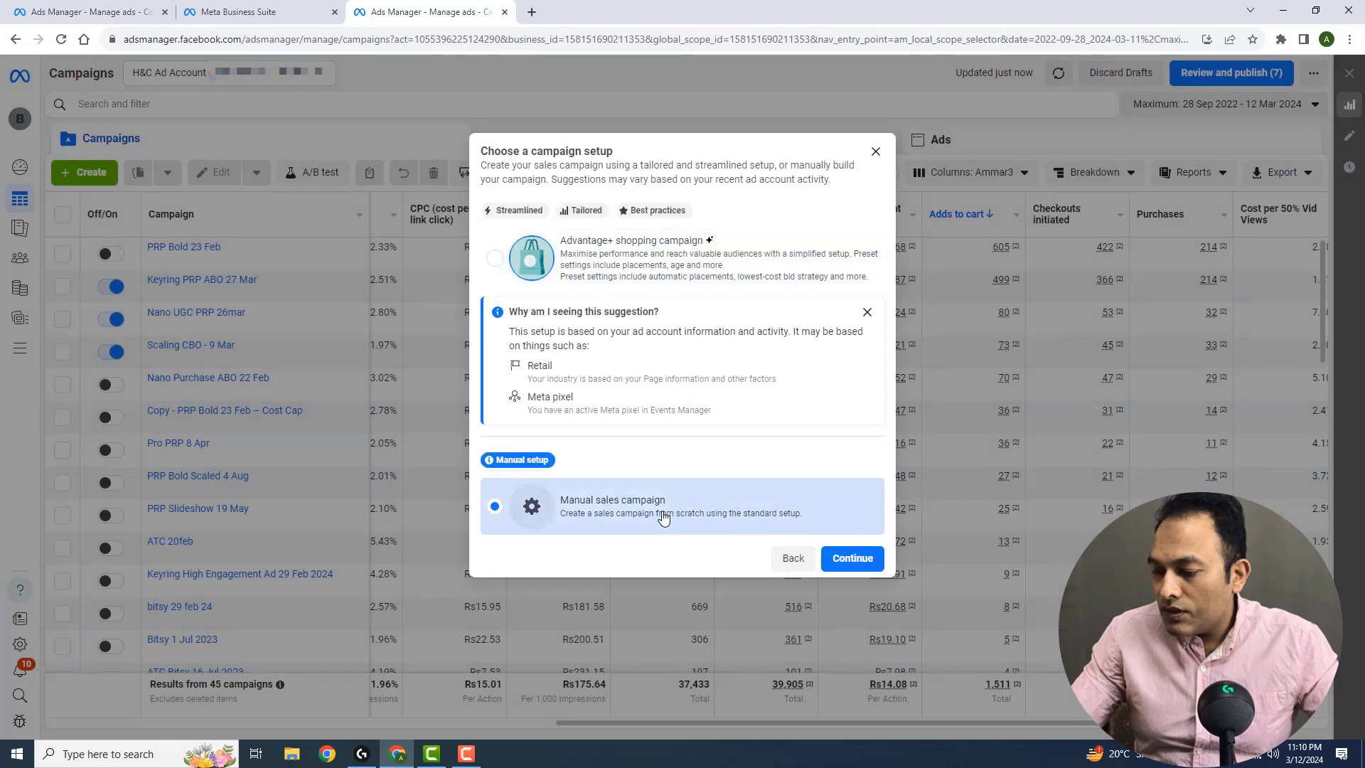
pyautogui.click(867, 565)
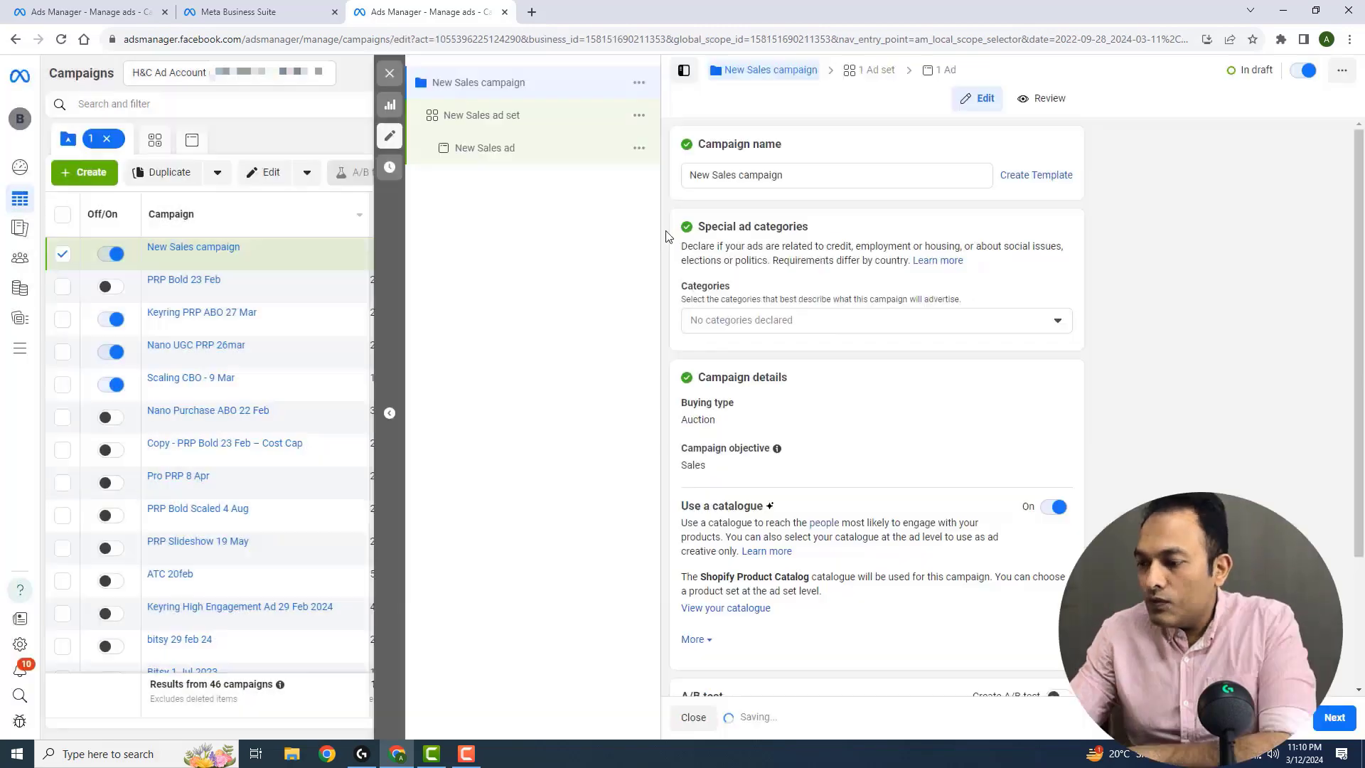
# Name the new sales campaign "Keyring PRP 12 Mar 2024"
pyautogui.hotkey('ctrl', 'a')
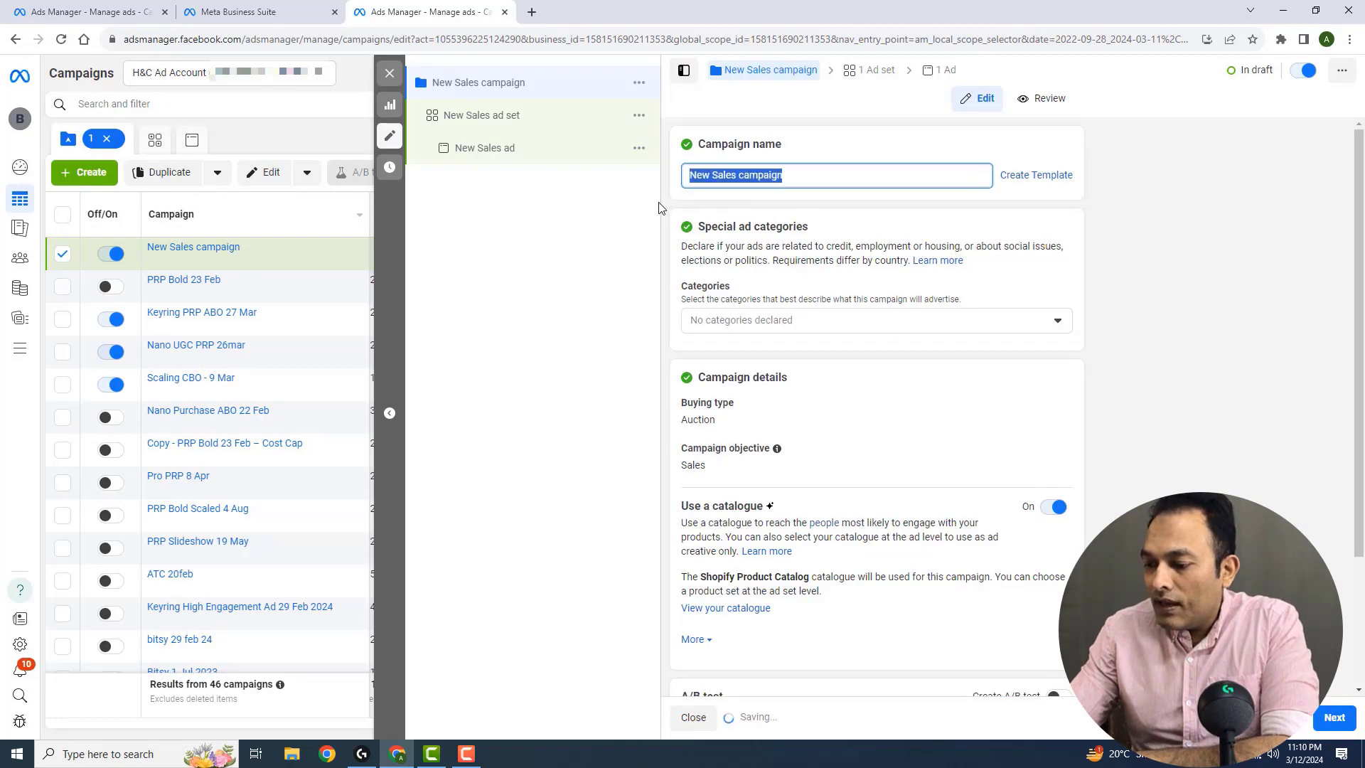
pyautogui.write('Keyring')
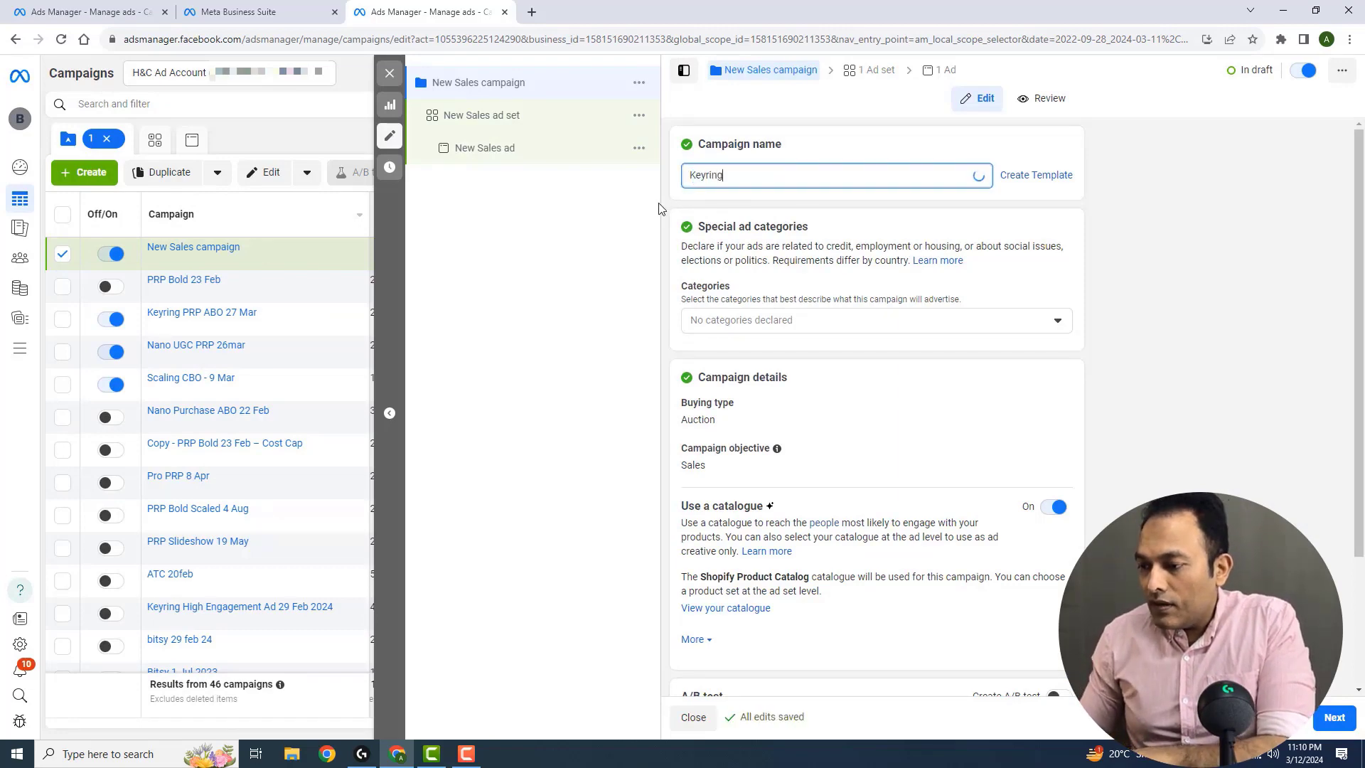
pyautogui.write(' P')
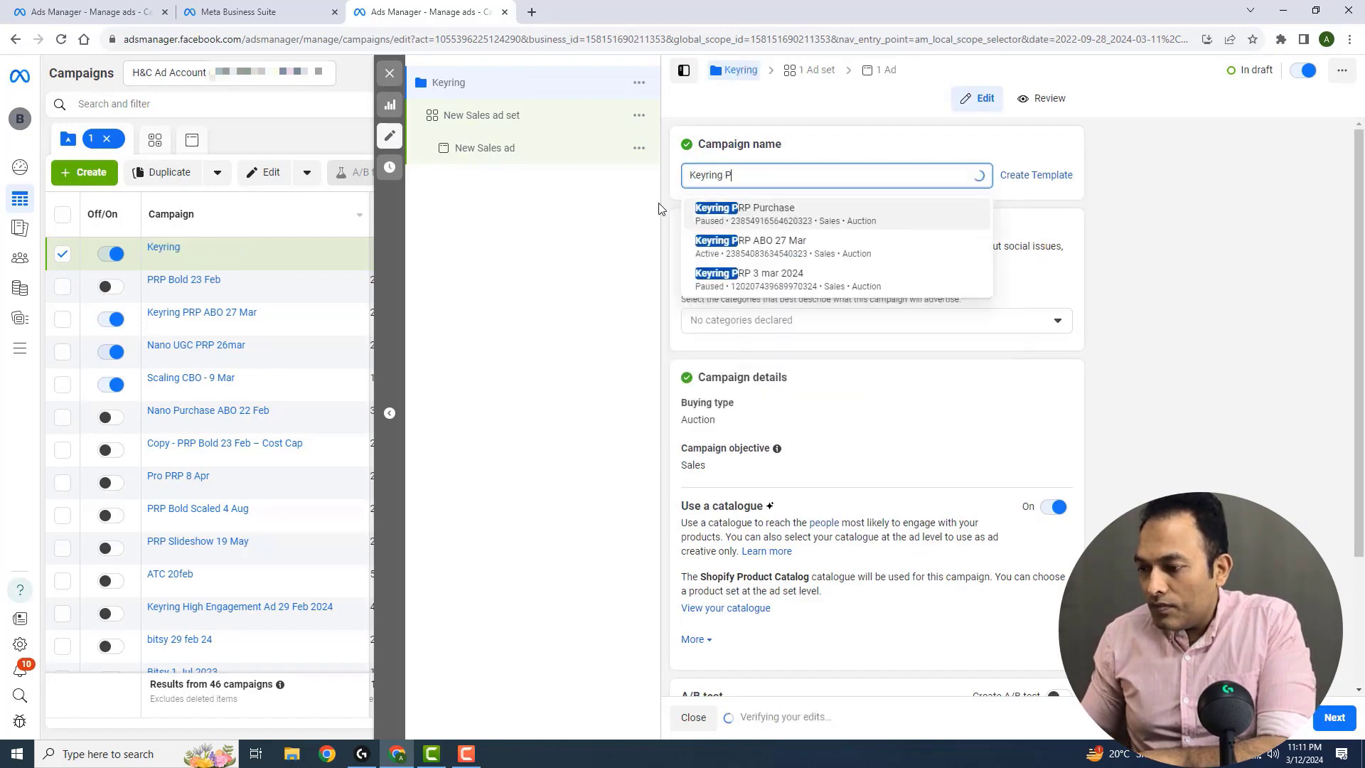
pyautogui.write('RP 12')
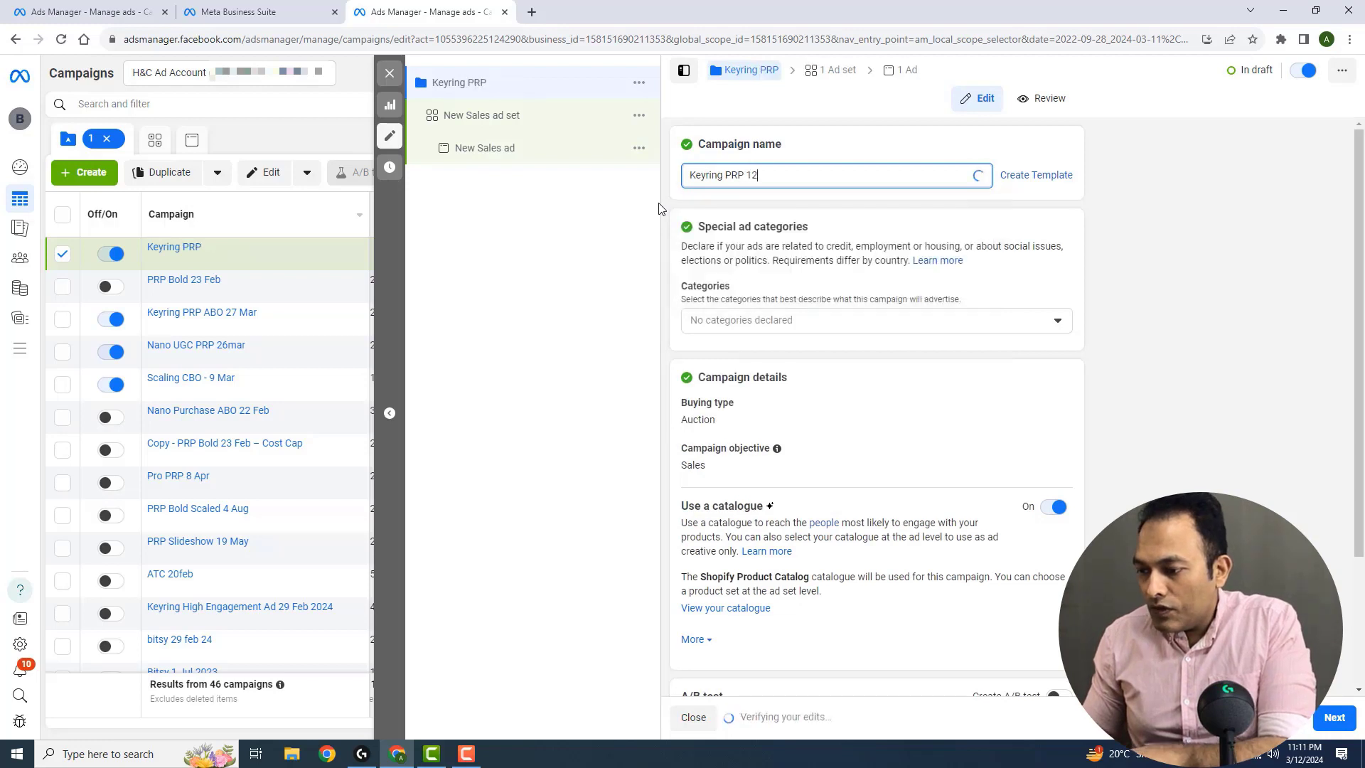
pyautogui.write(' Mar 2024')
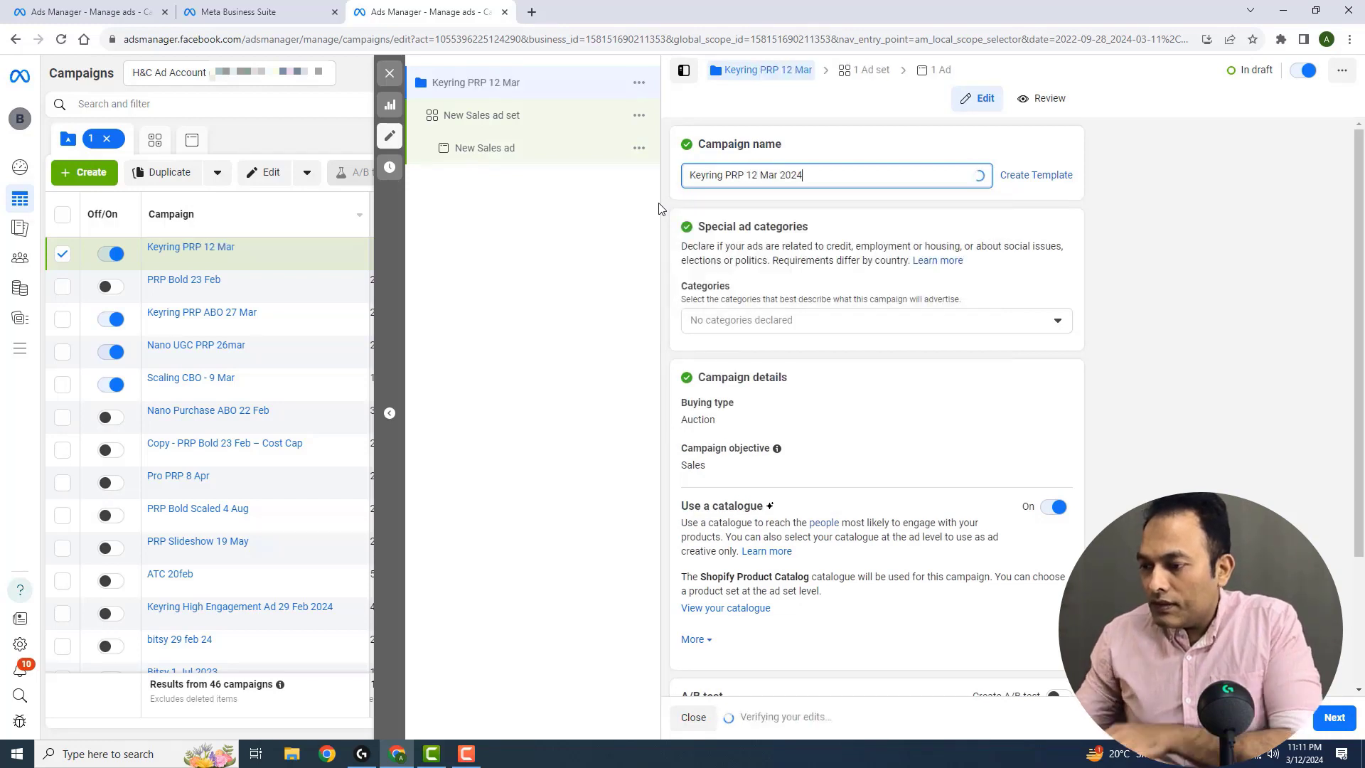
pyautogui.click(662, 199)
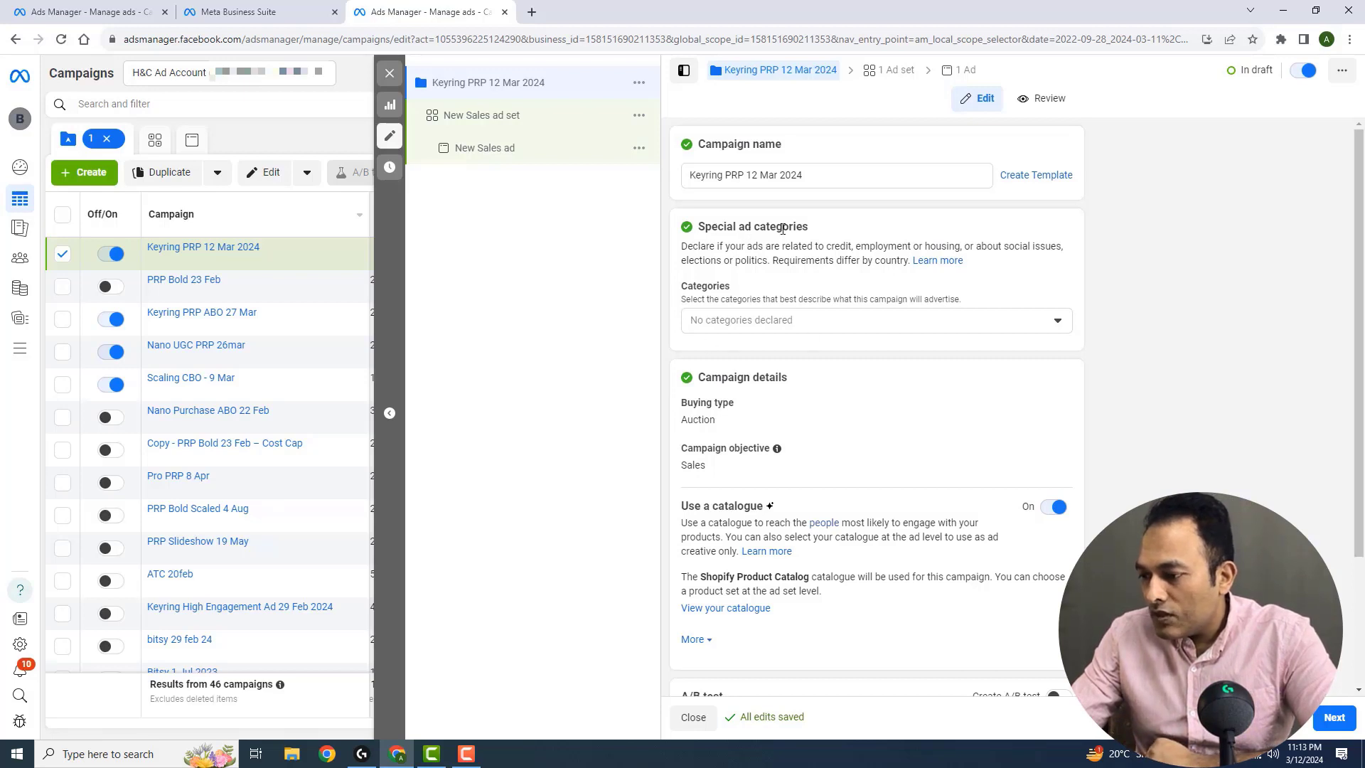
# Turn off the use of a catalogue for the campaign and continue to its ad set
pyautogui.moveTo(1363, 258); pyautogui.dragTo(1364, 318)
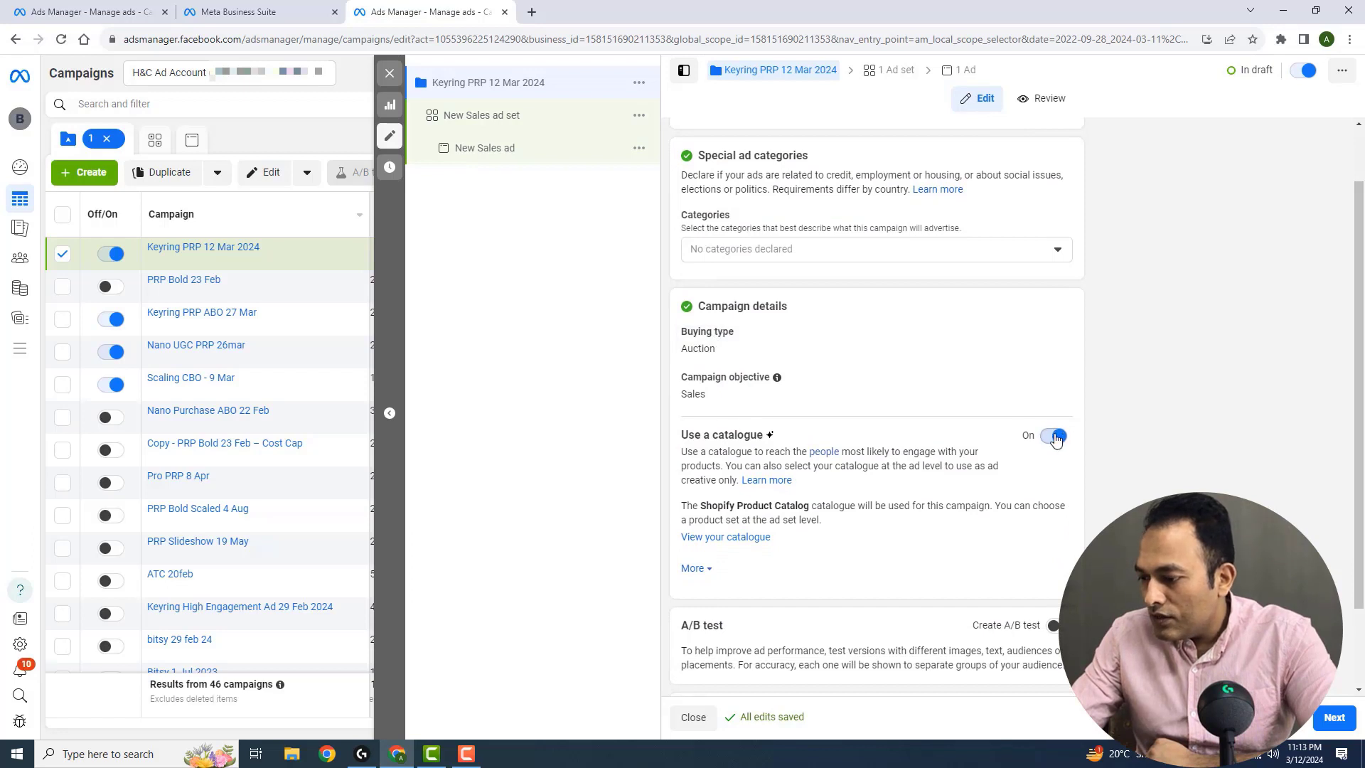
pyautogui.click(1055, 436)
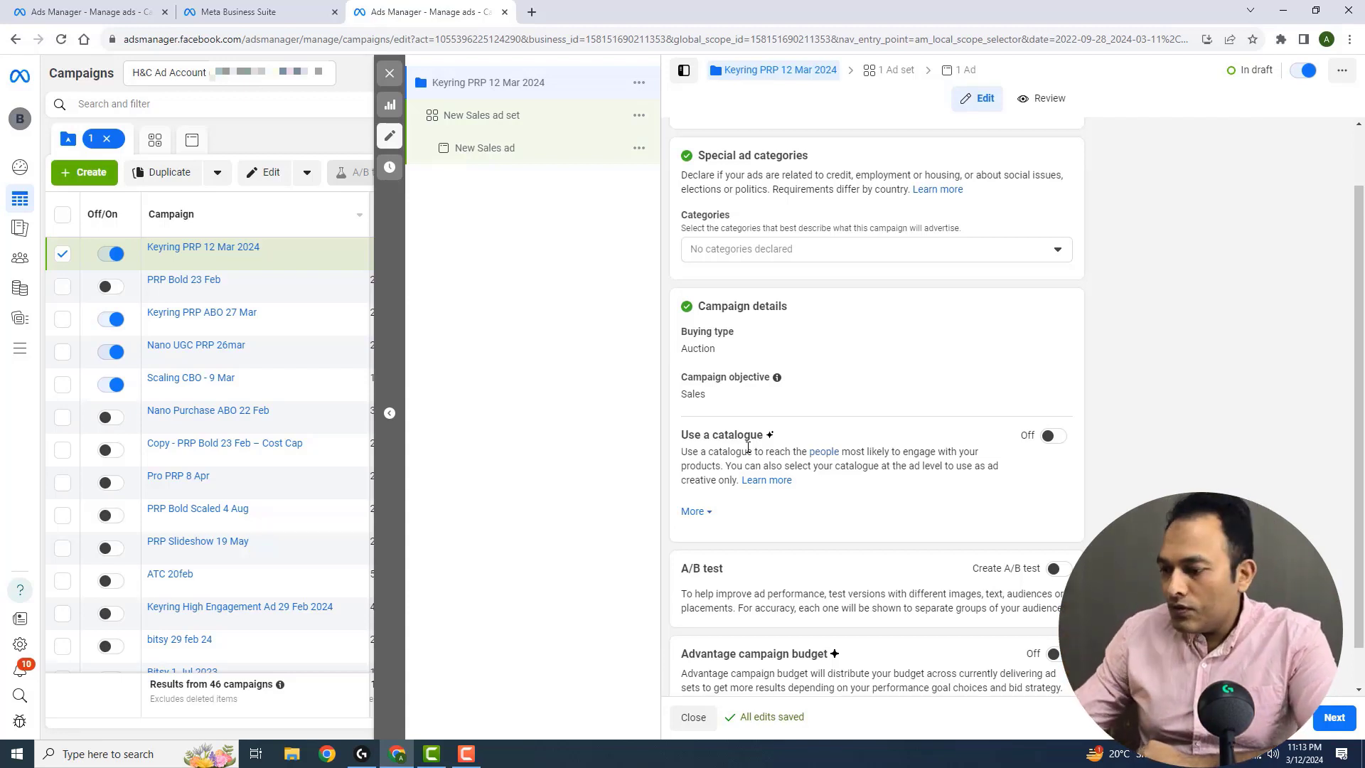
pyautogui.scroll(-1, 748, 447)
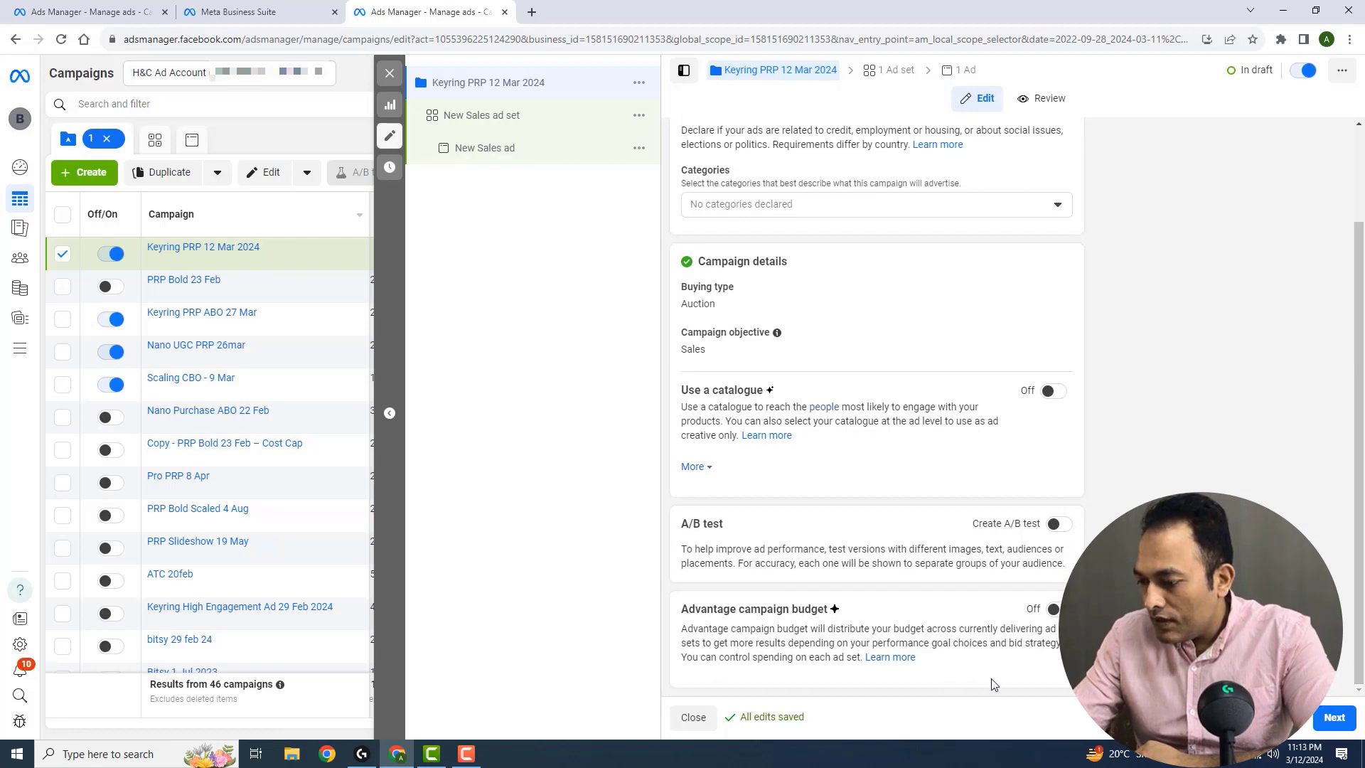
pyautogui.click(1317, 720)
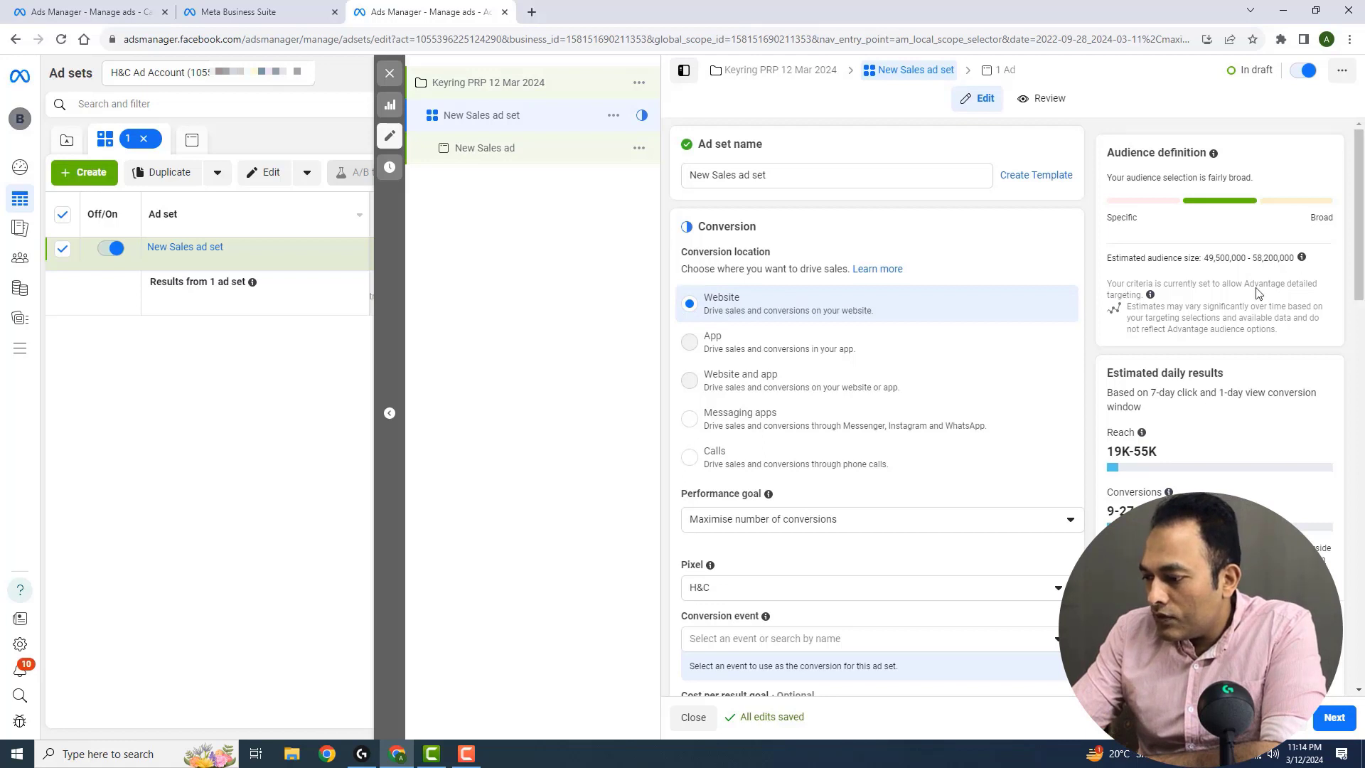
# Set the ad set's conversion event to Purchase
pyautogui.scroll(-2, 1020, 453)
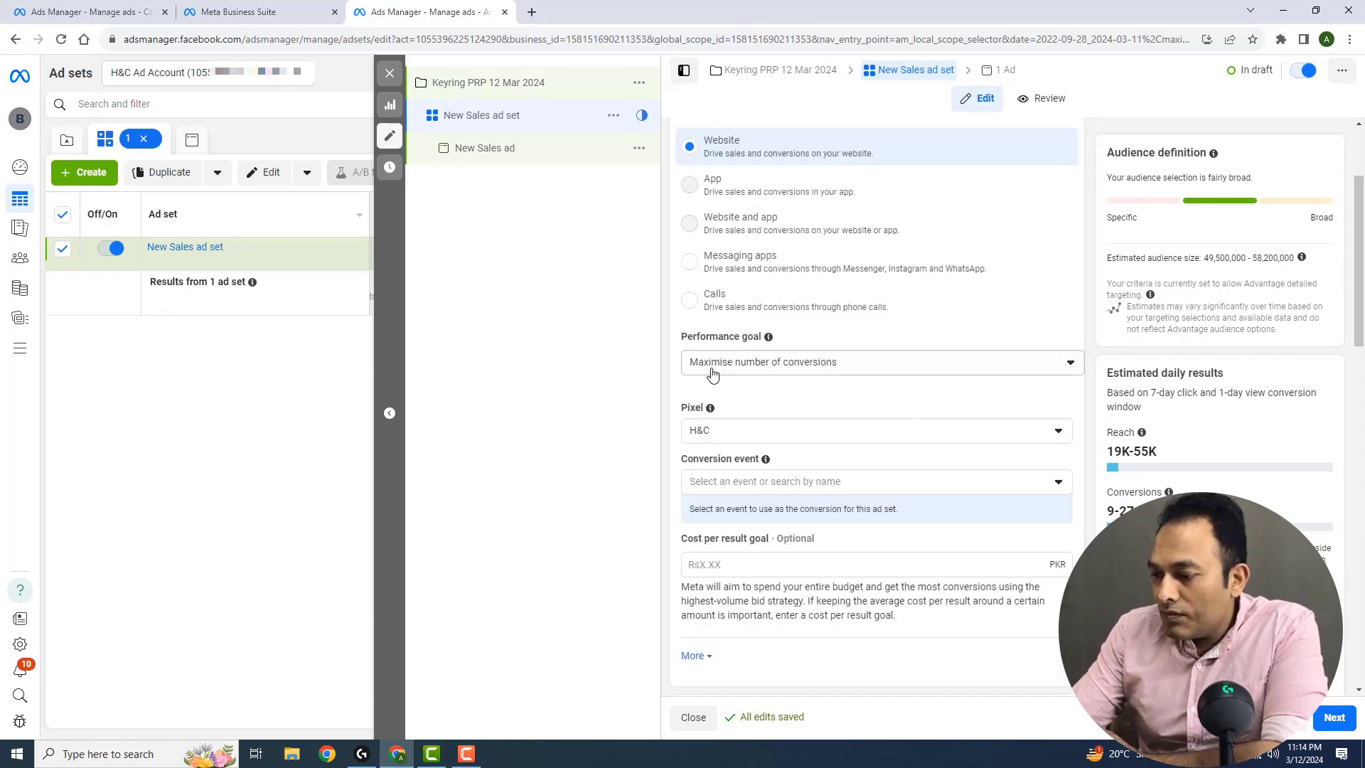
pyautogui.scroll(-1, 823, 418)
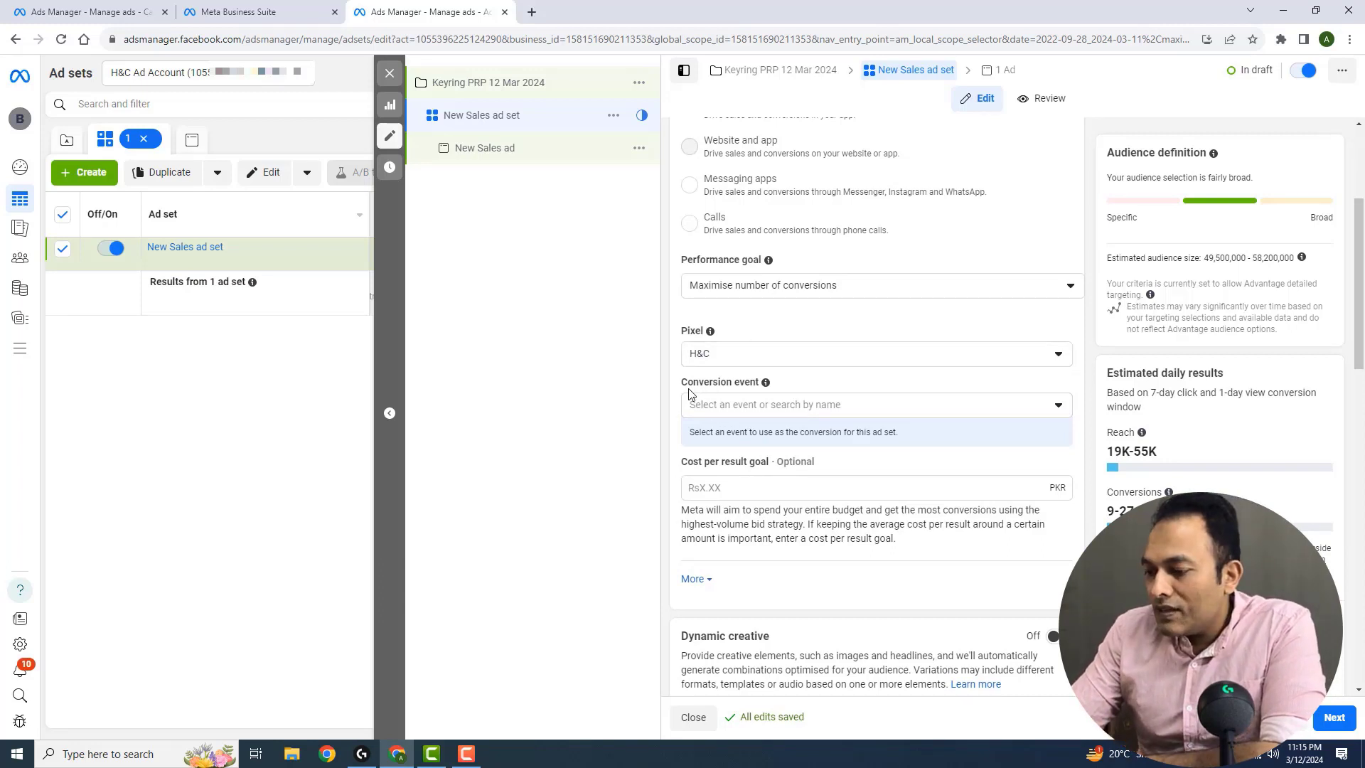
pyautogui.click(777, 404)
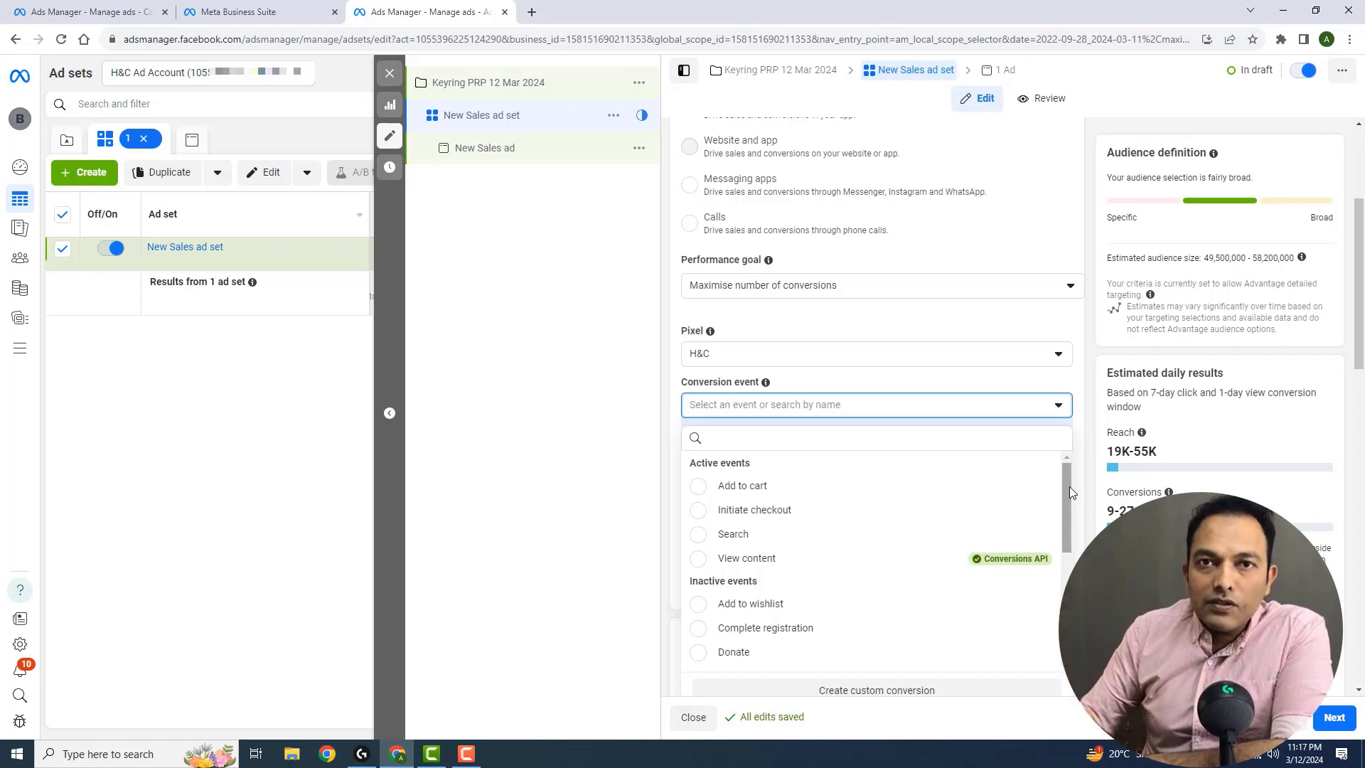
pyautogui.scroll(-3, 811, 600)
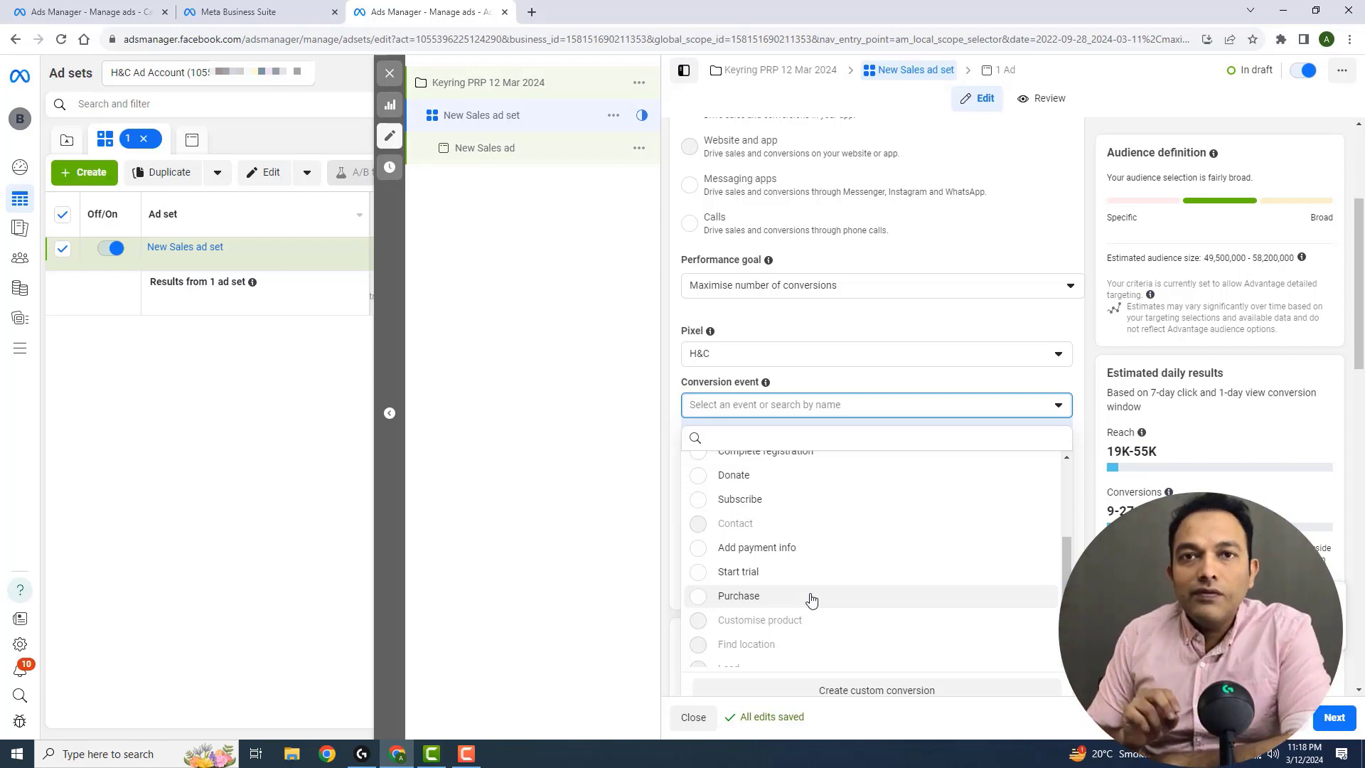
pyautogui.scroll(3, 1066, 490)
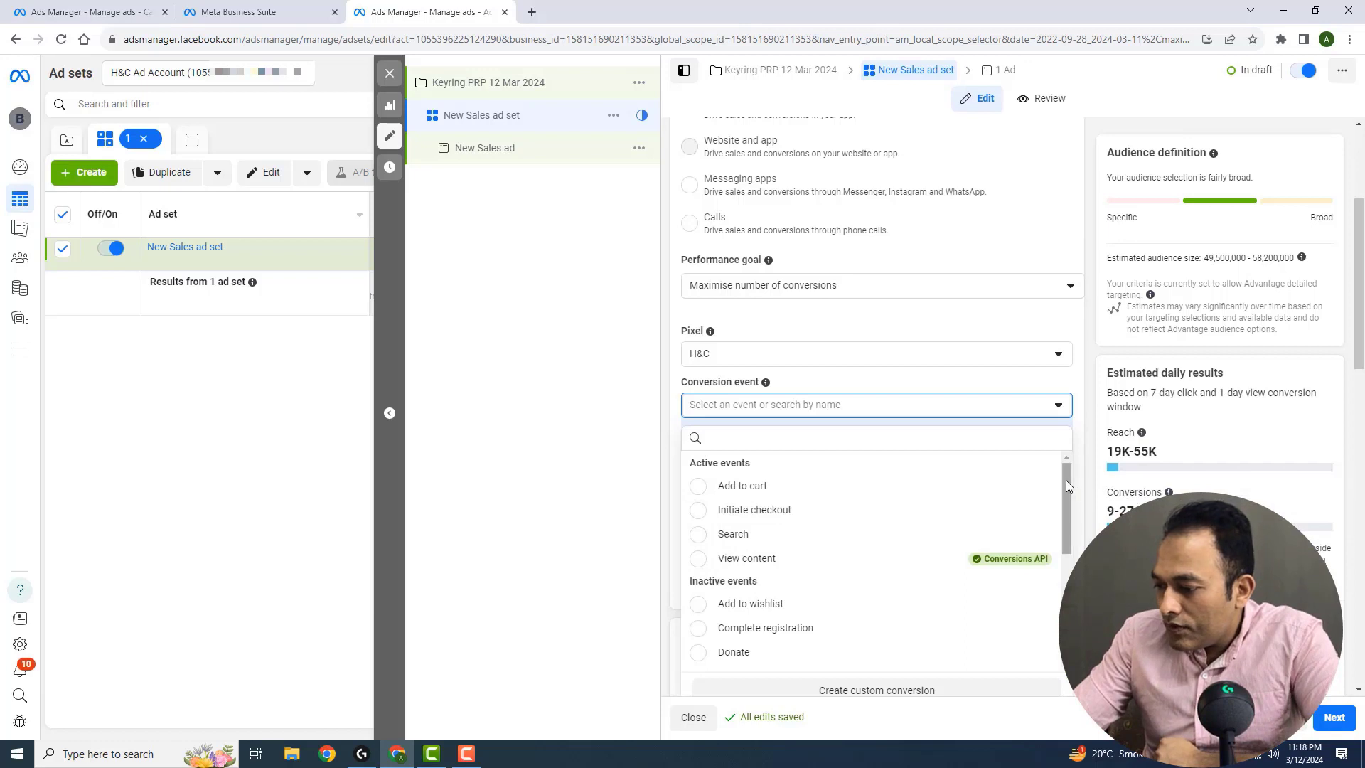
pyautogui.scroll(-1, 1070, 498)
pyautogui.moveTo(1072, 501); pyautogui.dragTo(1058, 589)
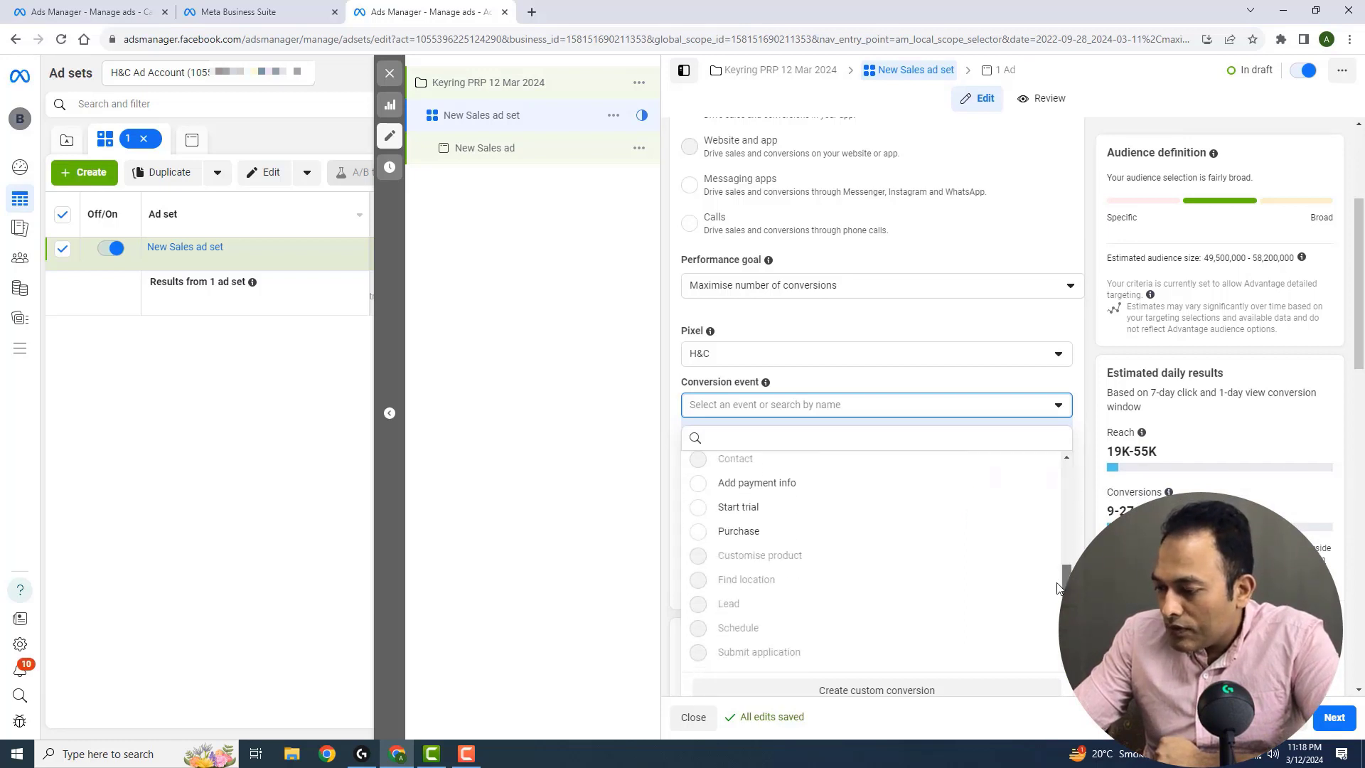
pyautogui.click(740, 532)
# Set the ad set's daily budget to Rs2,500
pyautogui.scroll(-3, 698, 390)
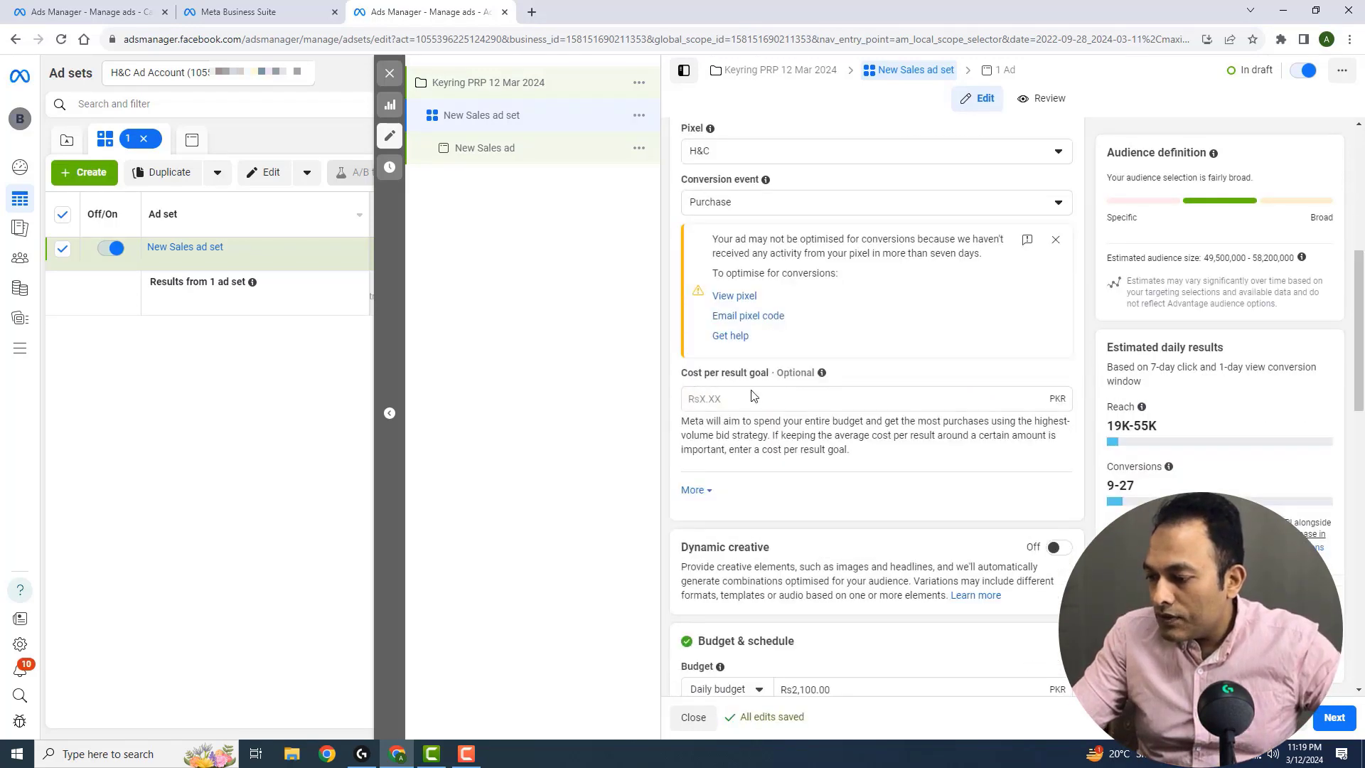
pyautogui.scroll(-3, 780, 408)
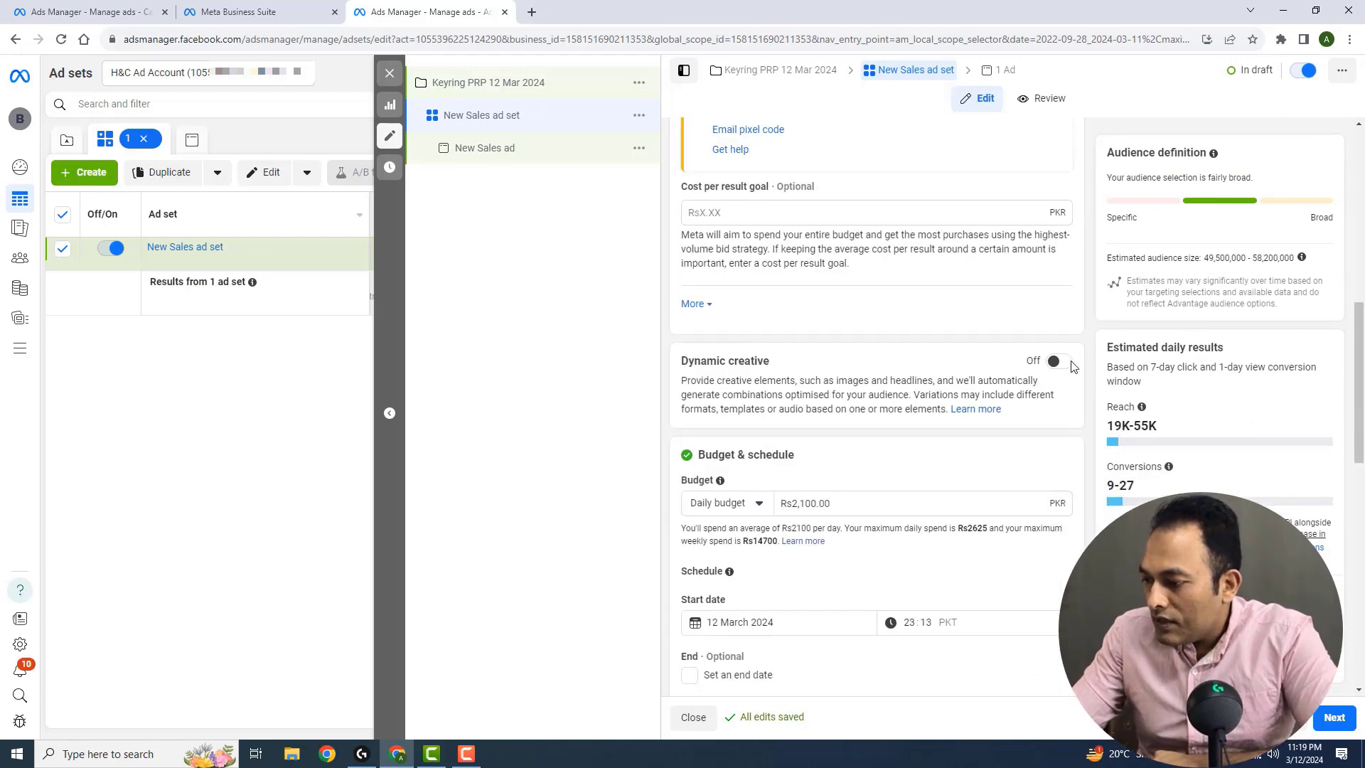
pyautogui.scroll(-2, 863, 384)
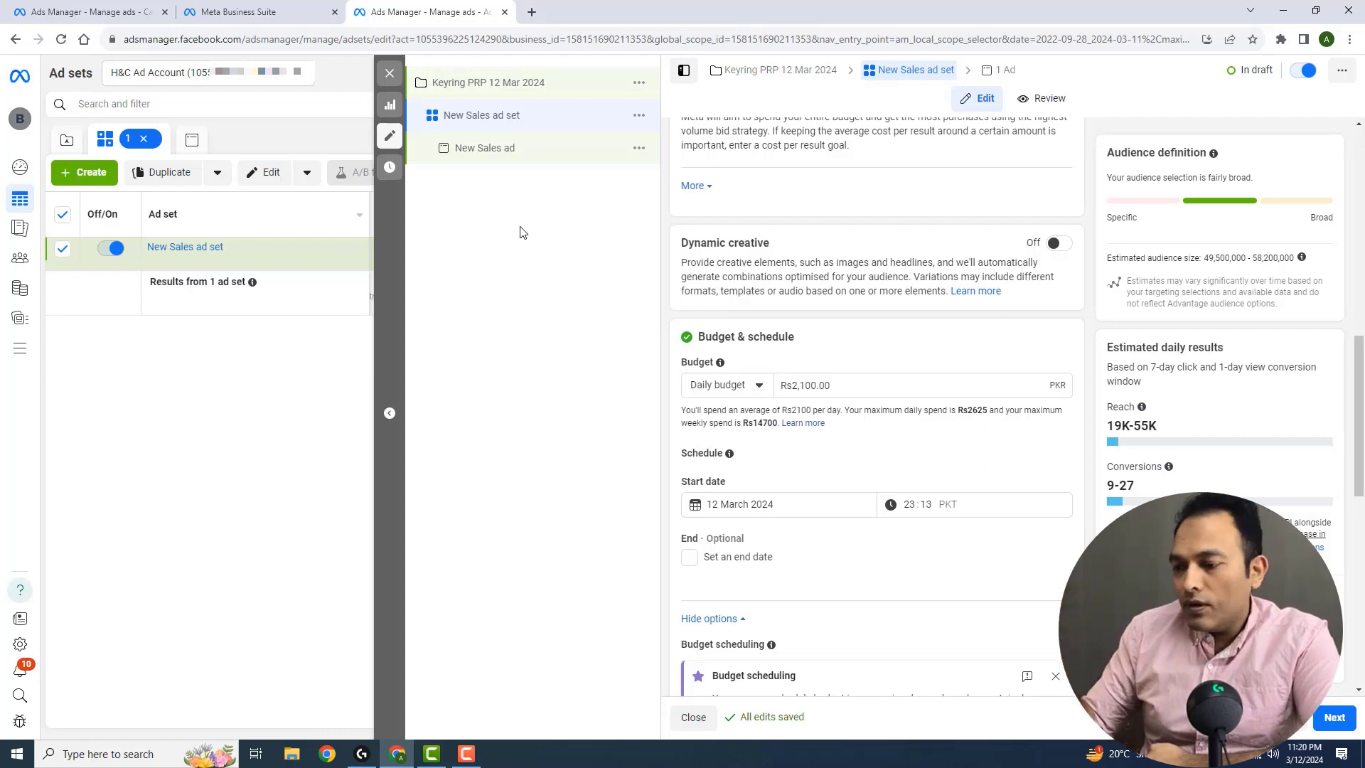
pyautogui.click(783, 387)
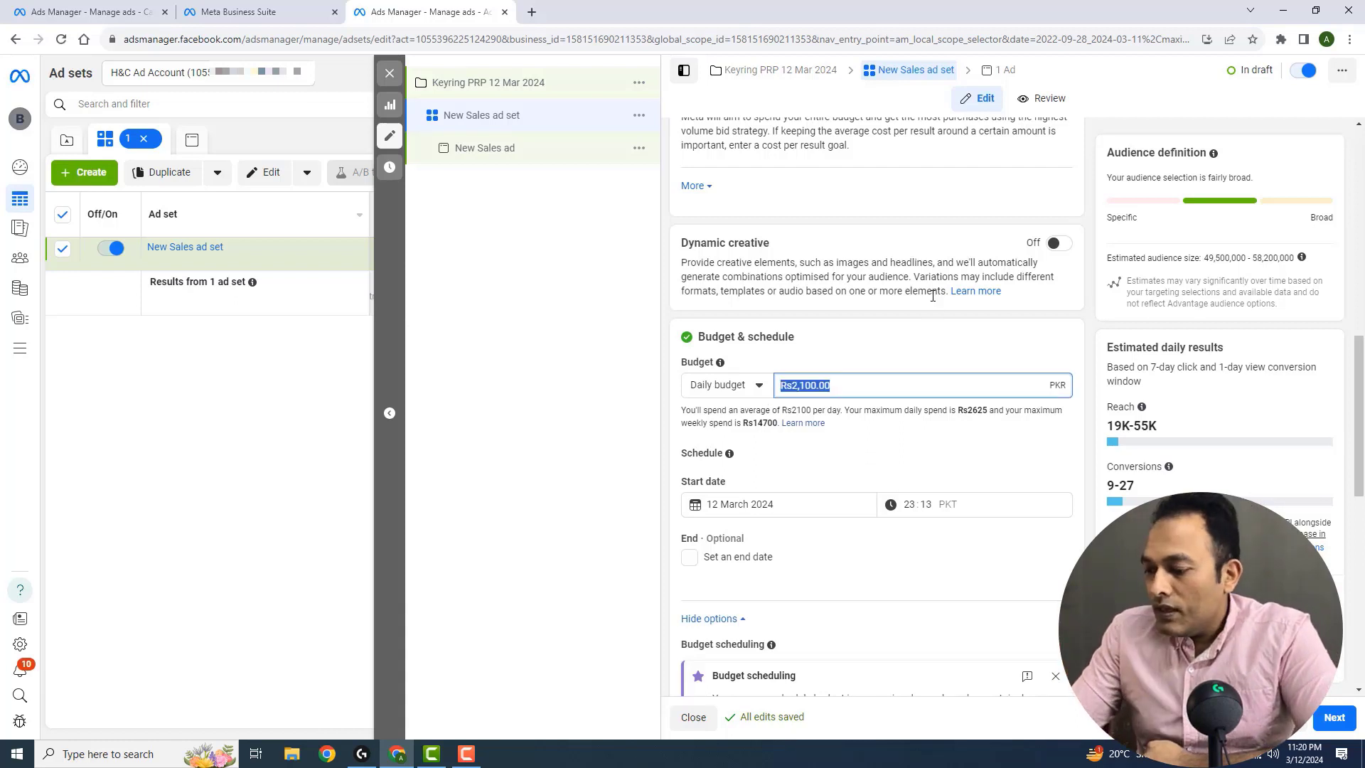
pyautogui.write('2500')
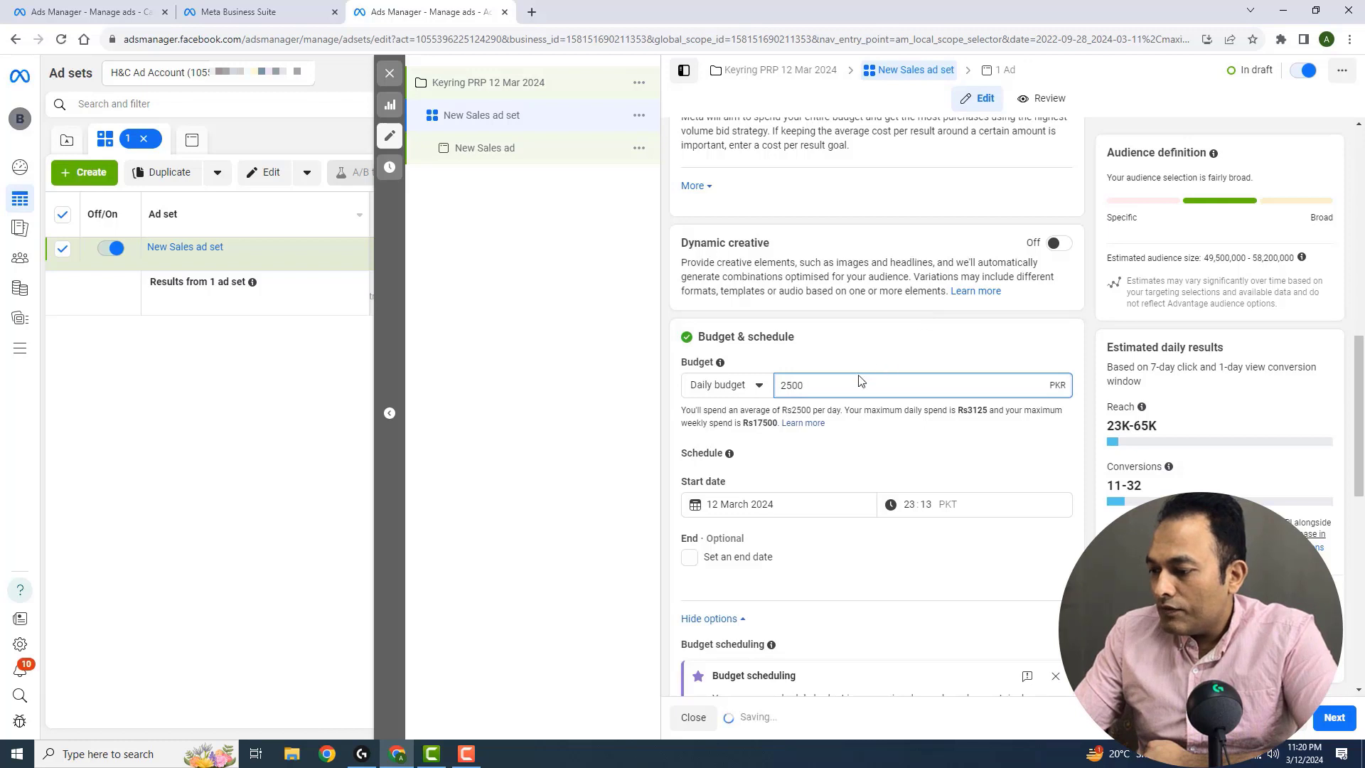
pyautogui.click(865, 447)
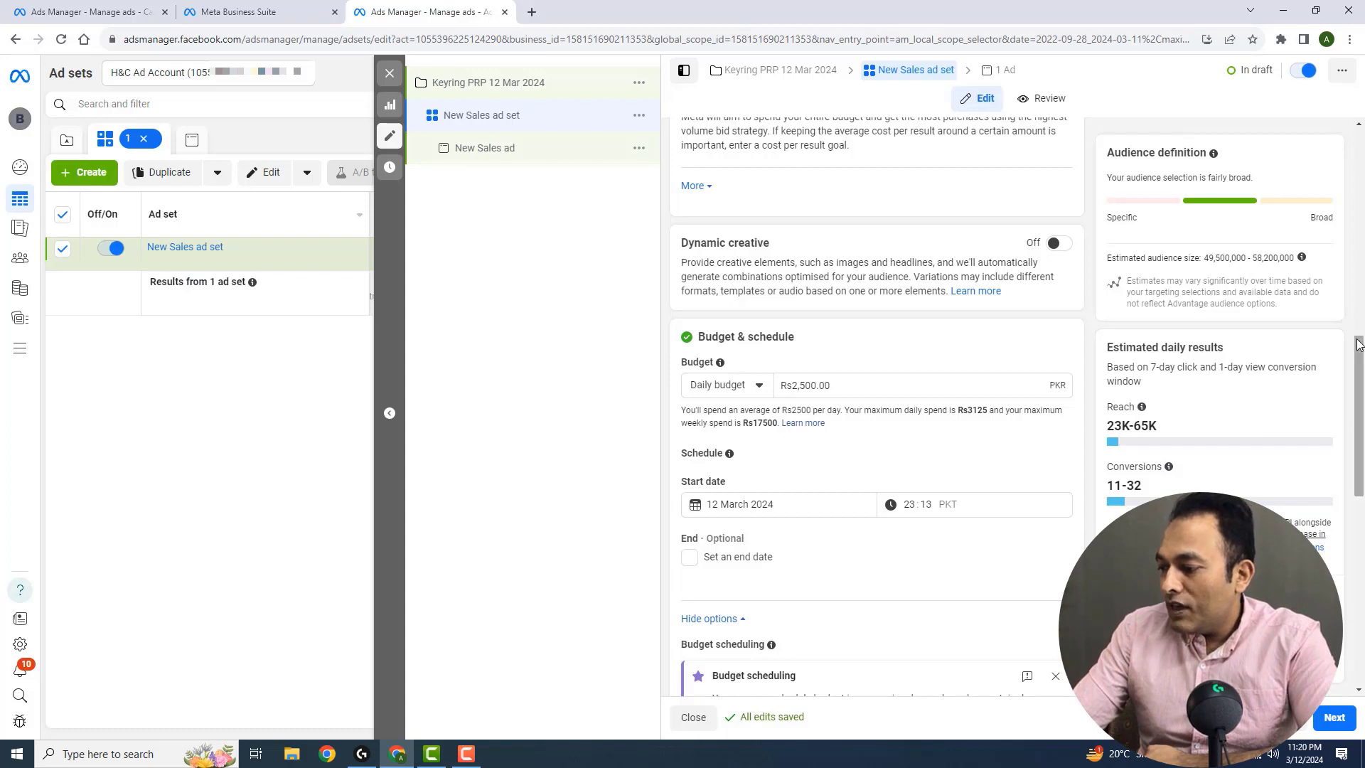
# Edit the locations in the ad set's audience controls and remove Pakistan
pyautogui.moveTo(1360, 352); pyautogui.dragTo(1360, 392)
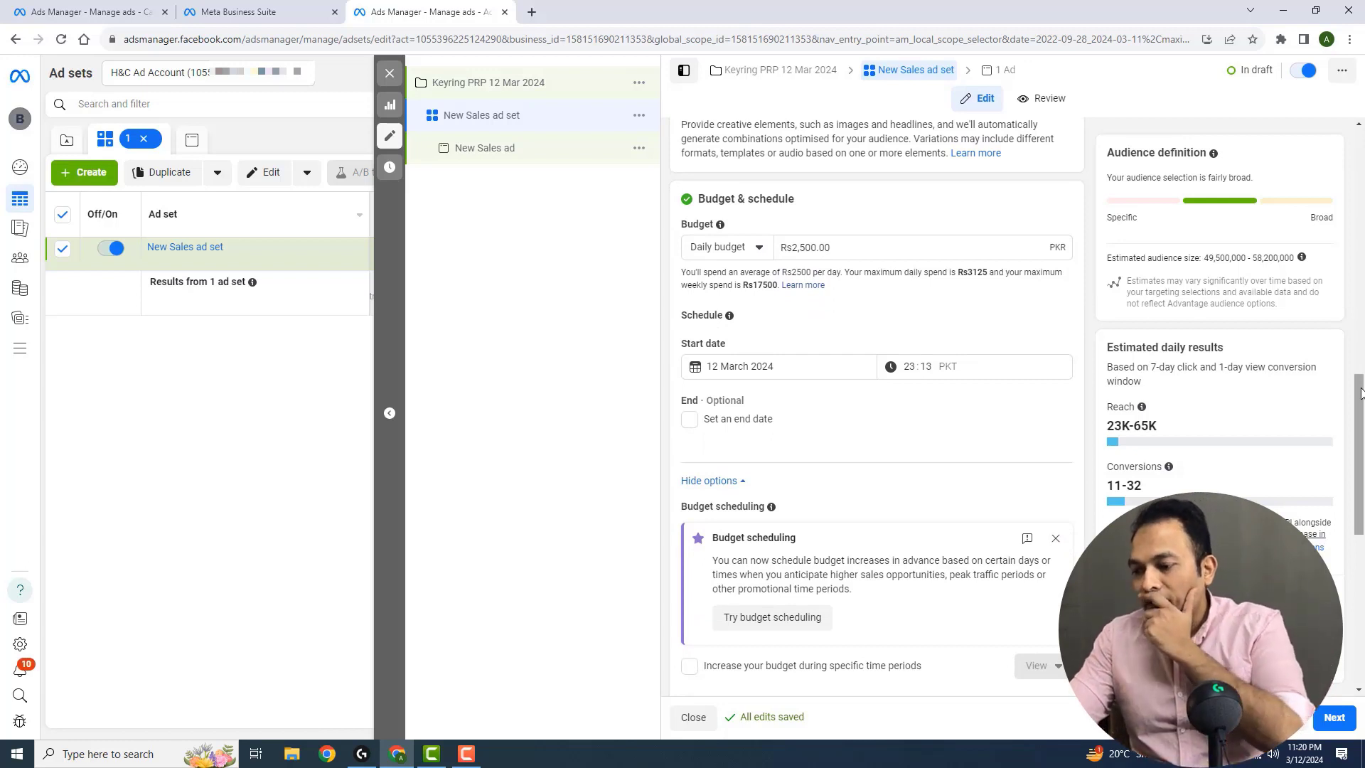
pyautogui.moveTo(1360, 391); pyautogui.dragTo(1361, 466)
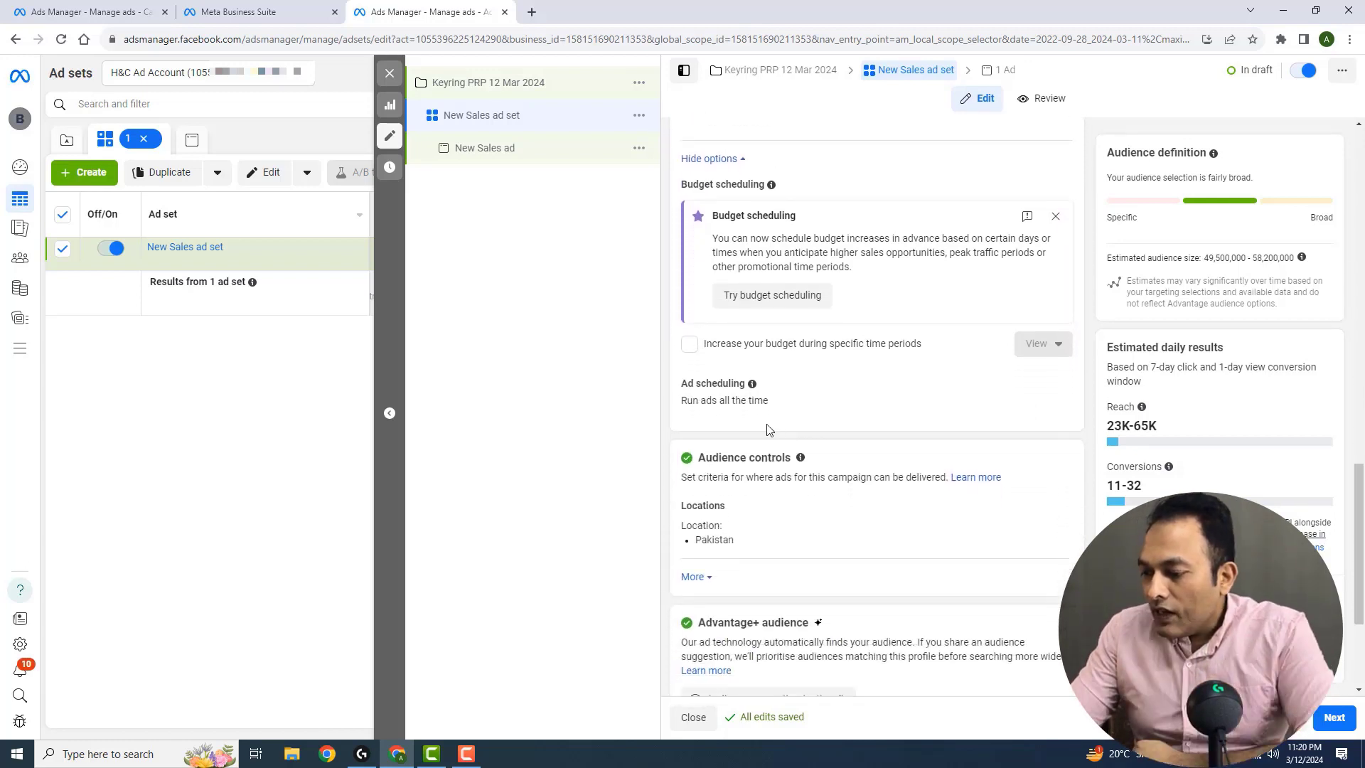
pyautogui.moveTo(755, 538)
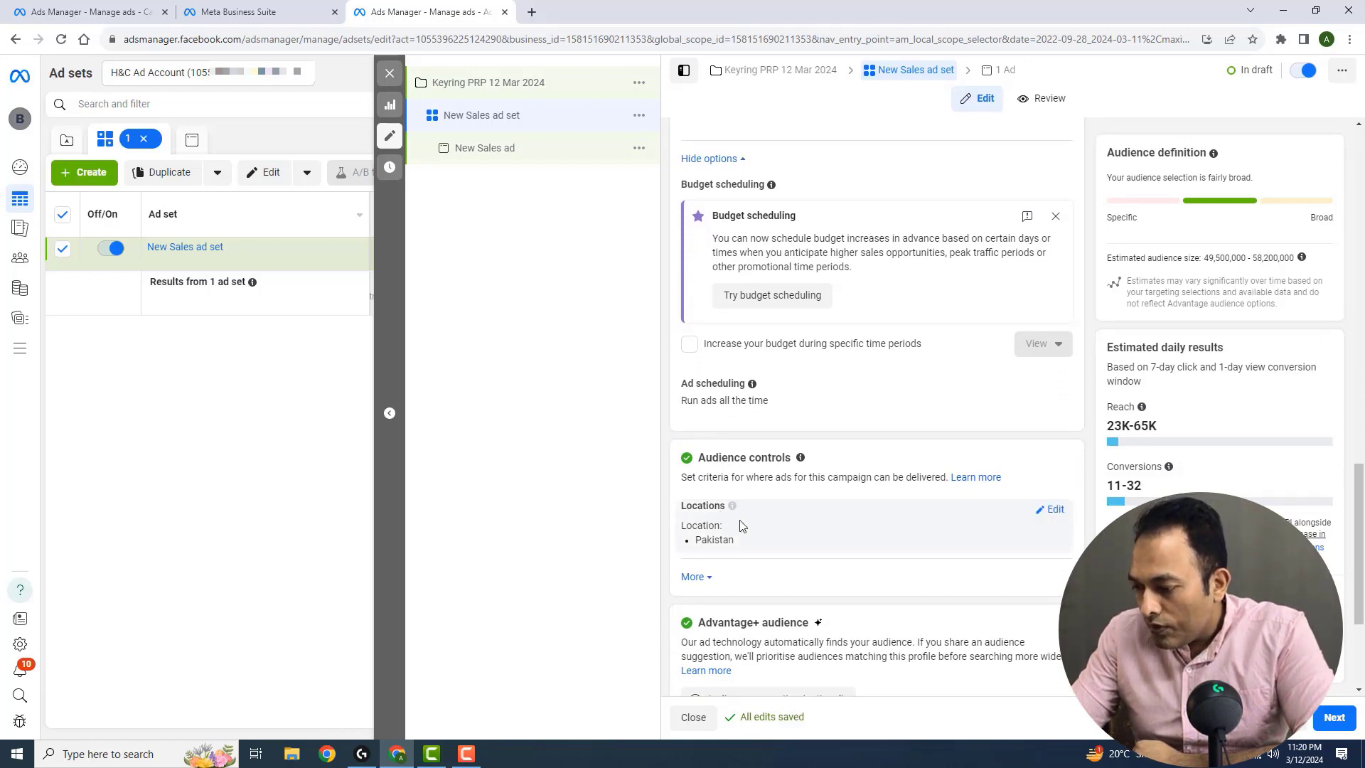
pyautogui.click(1057, 513)
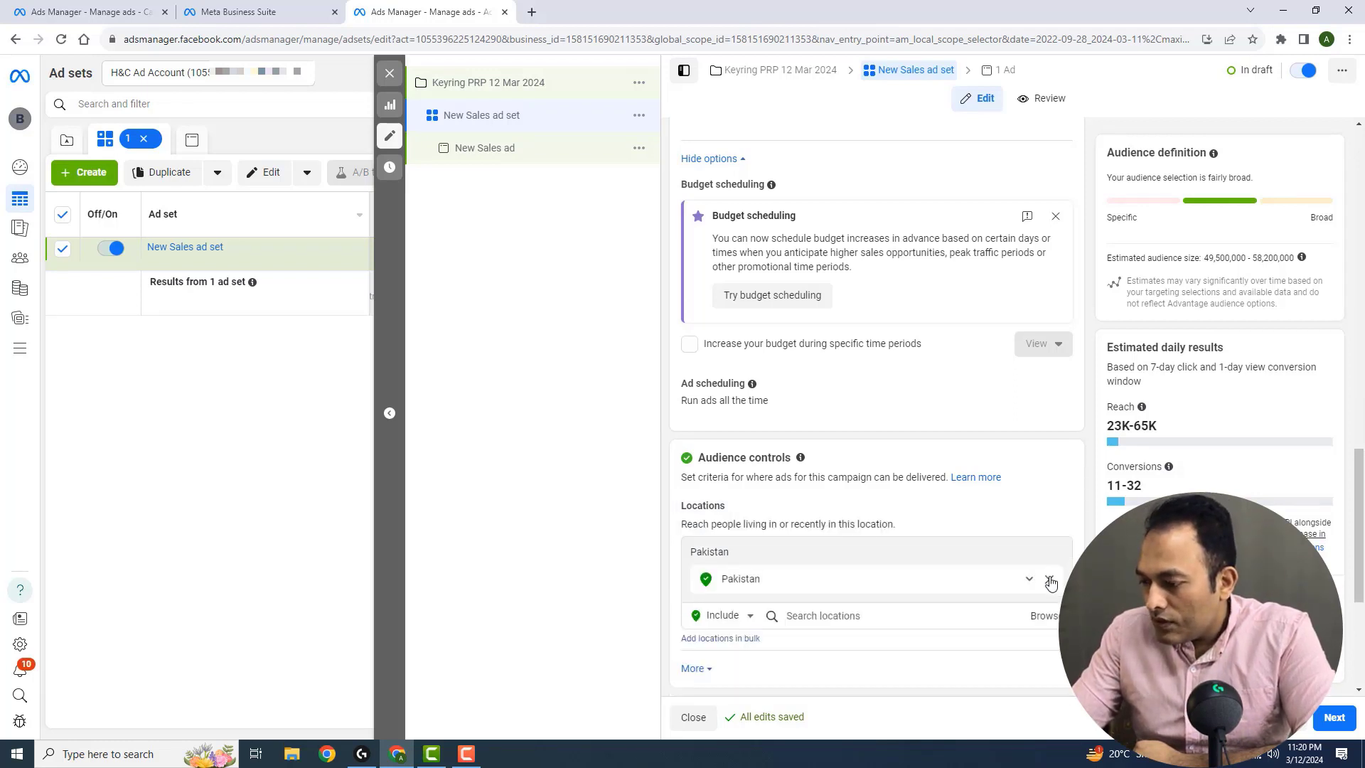
pyautogui.click(1051, 581)
pyautogui.scroll(-1, 1361, 480)
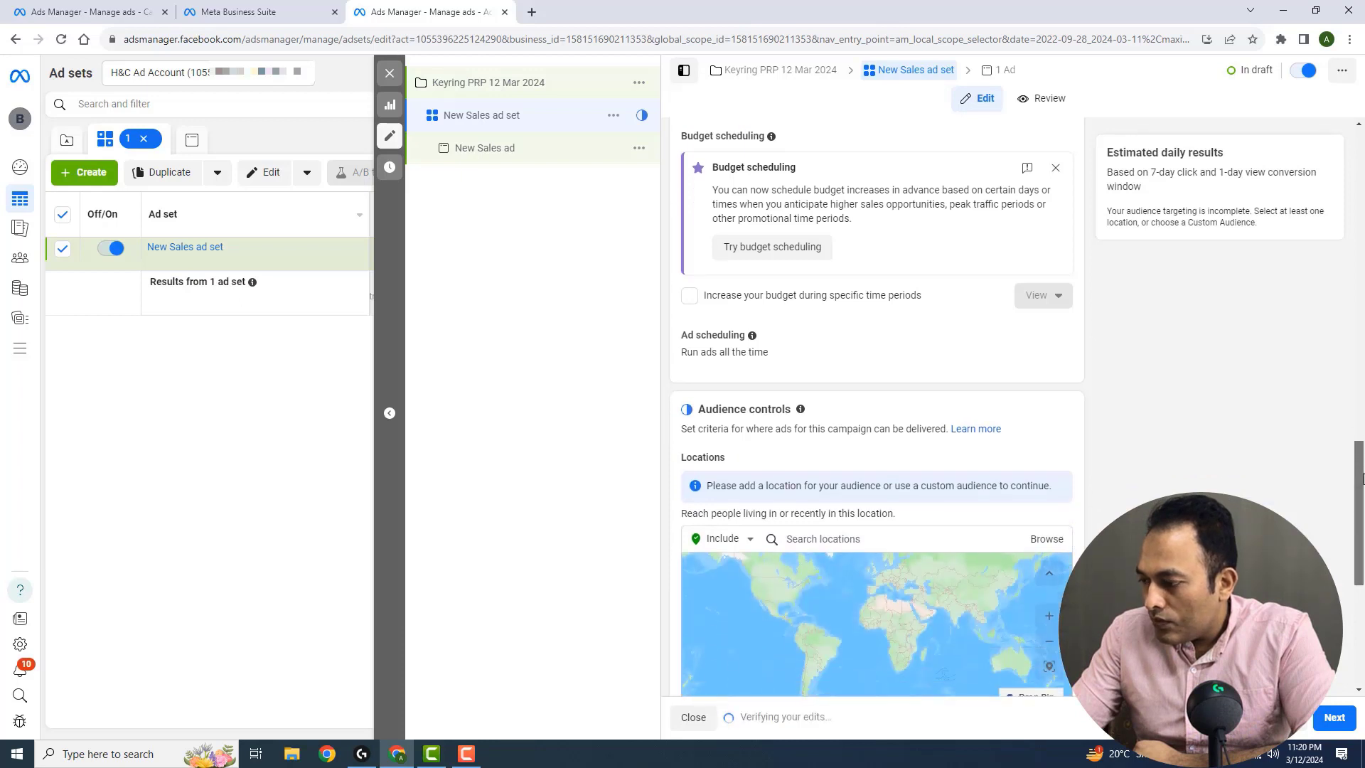
# Add United Kingdom as the included location in the ad set's audience controls
pyautogui.scroll(-2, 1362, 480)
pyautogui.click(945, 441)
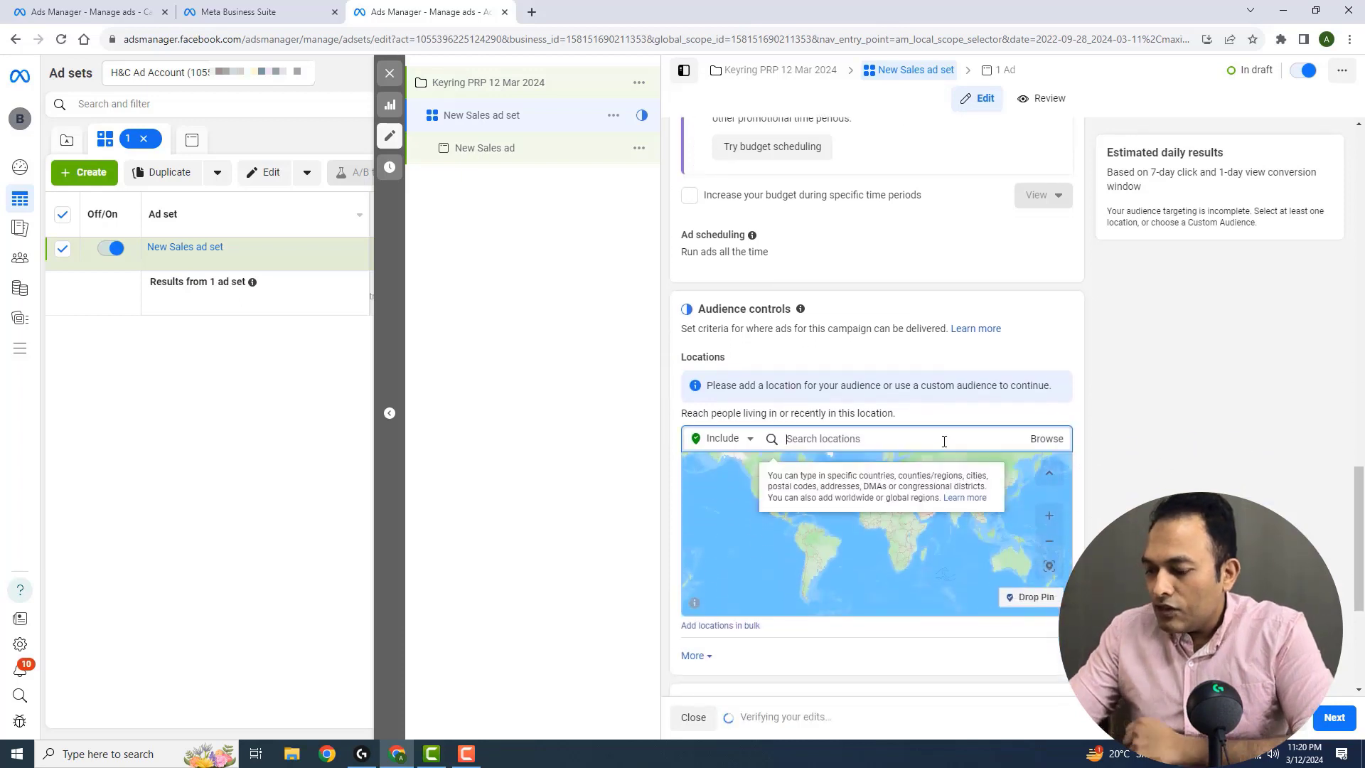
pyautogui.write('united kor')
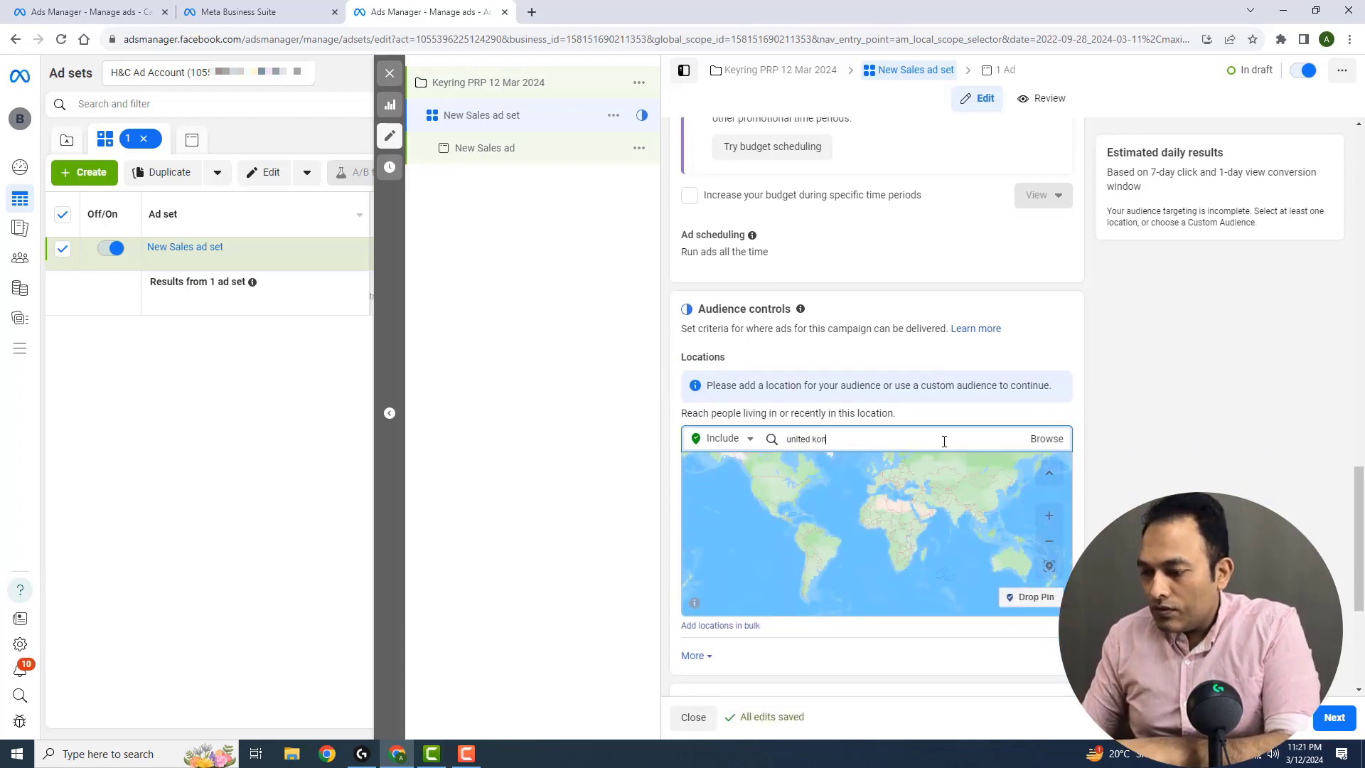
pyautogui.press('BackSpace')
pyautogui.press('BackSpace')
pyautogui.write('ing')
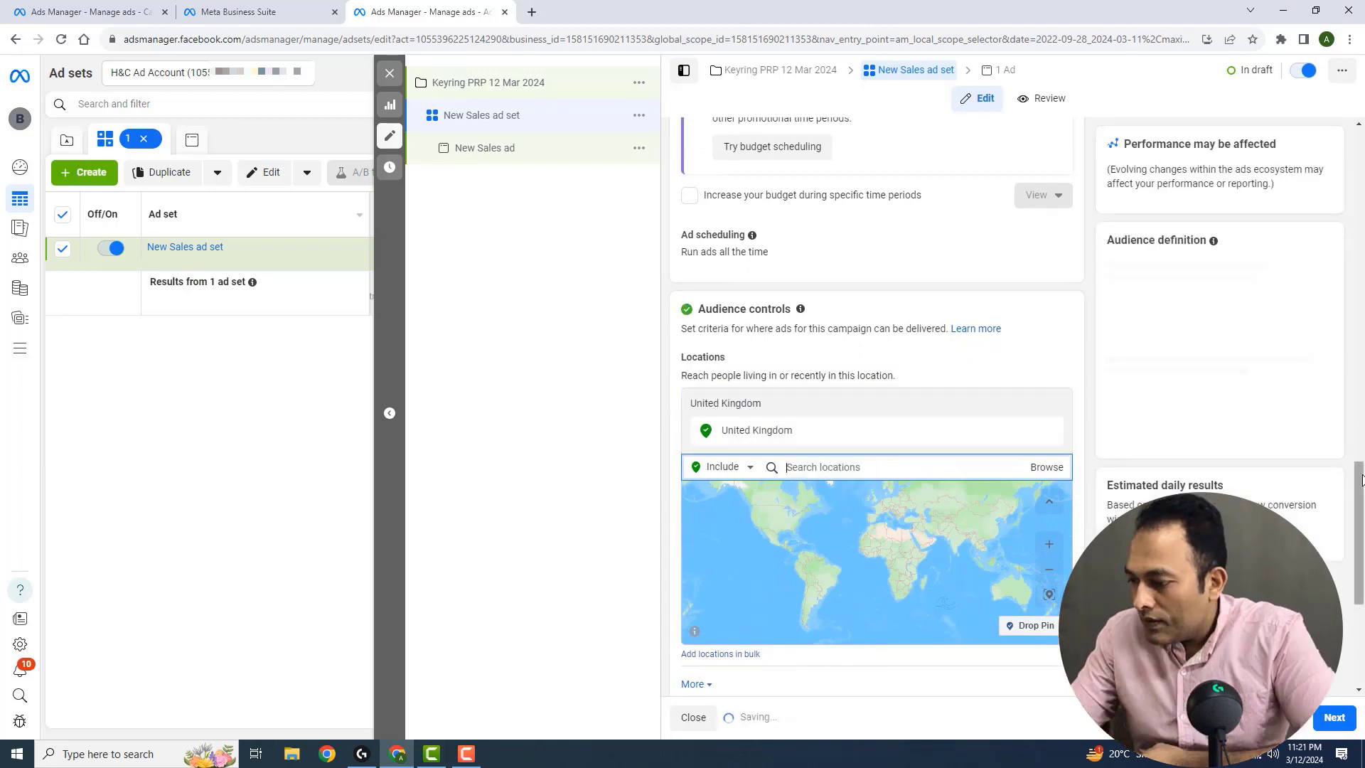
# Switch the ad set from Advantage+ audience to the original audience options
pyautogui.moveTo(1362, 480); pyautogui.dragTo(1361, 516)
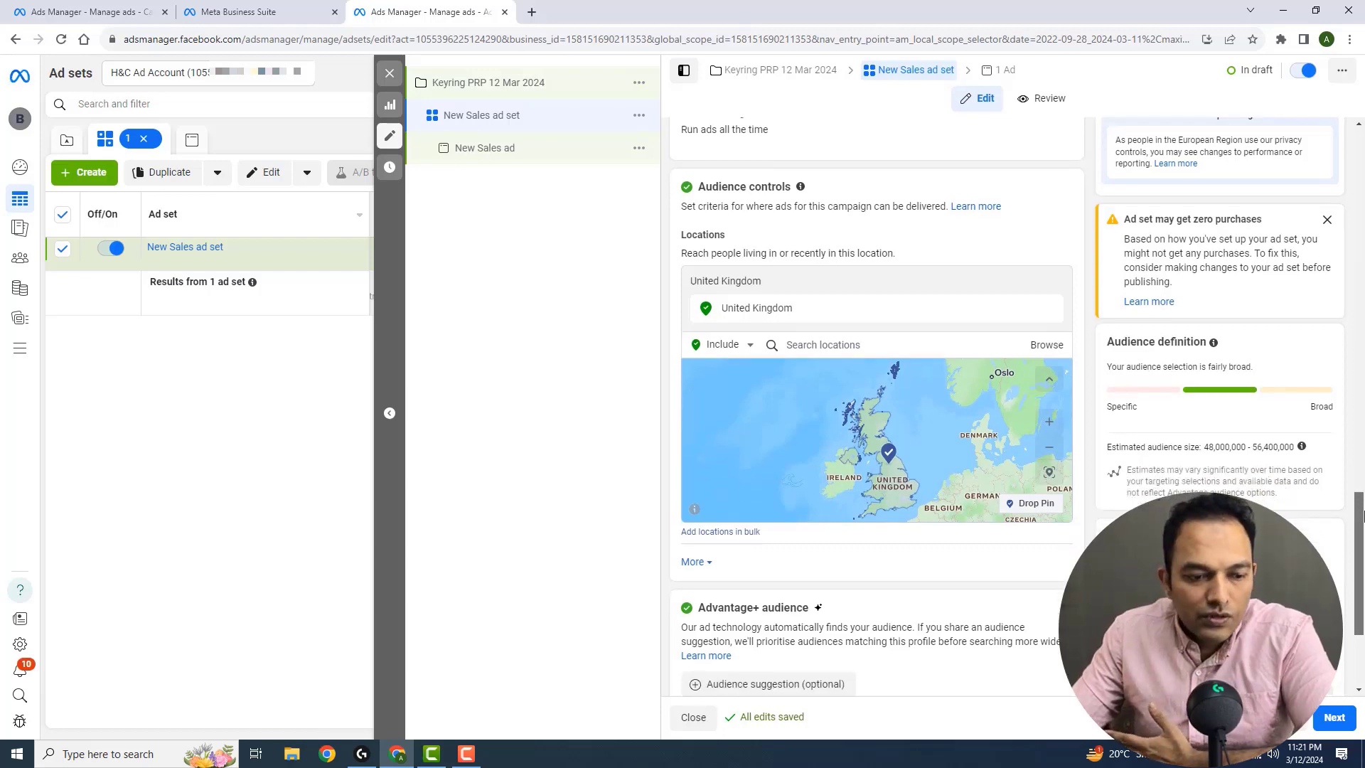
pyautogui.moveTo(1361, 516); pyautogui.dragTo(1361, 543)
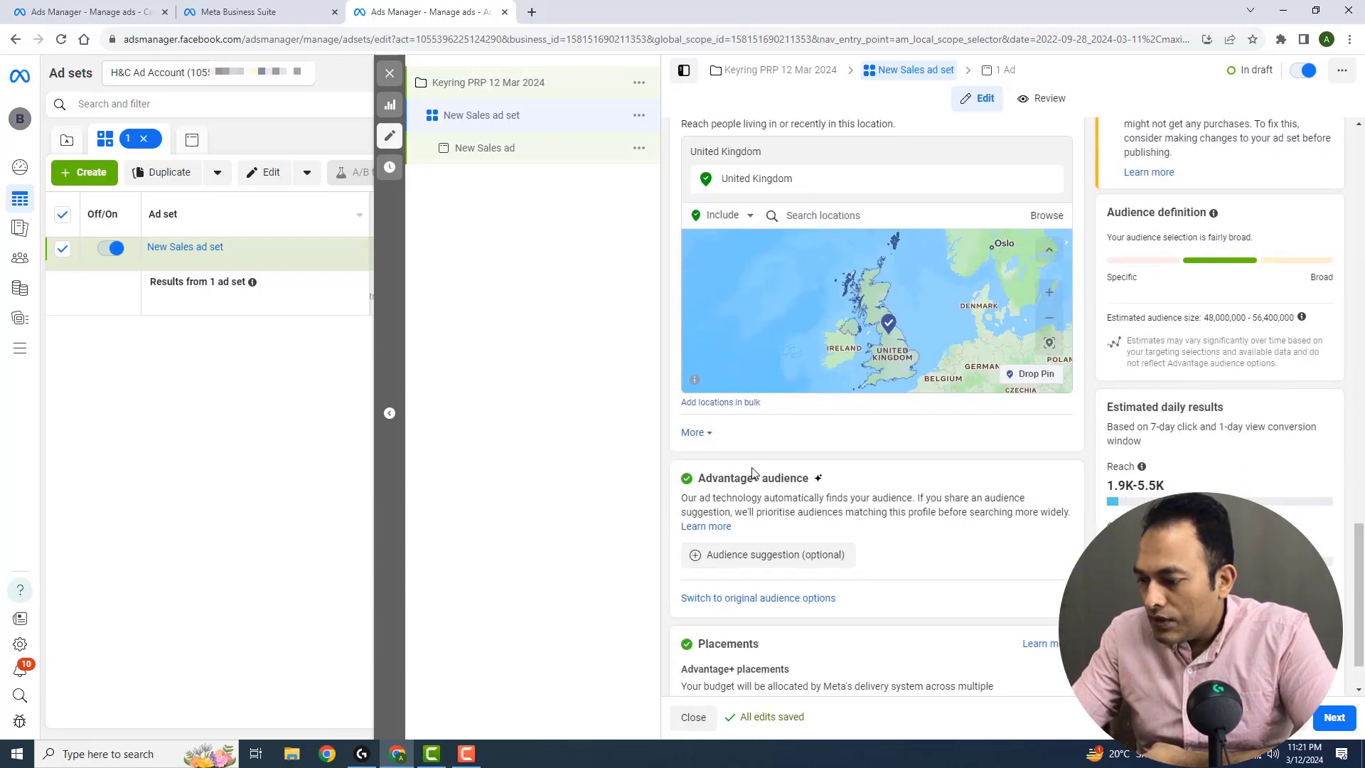
pyautogui.click(724, 598)
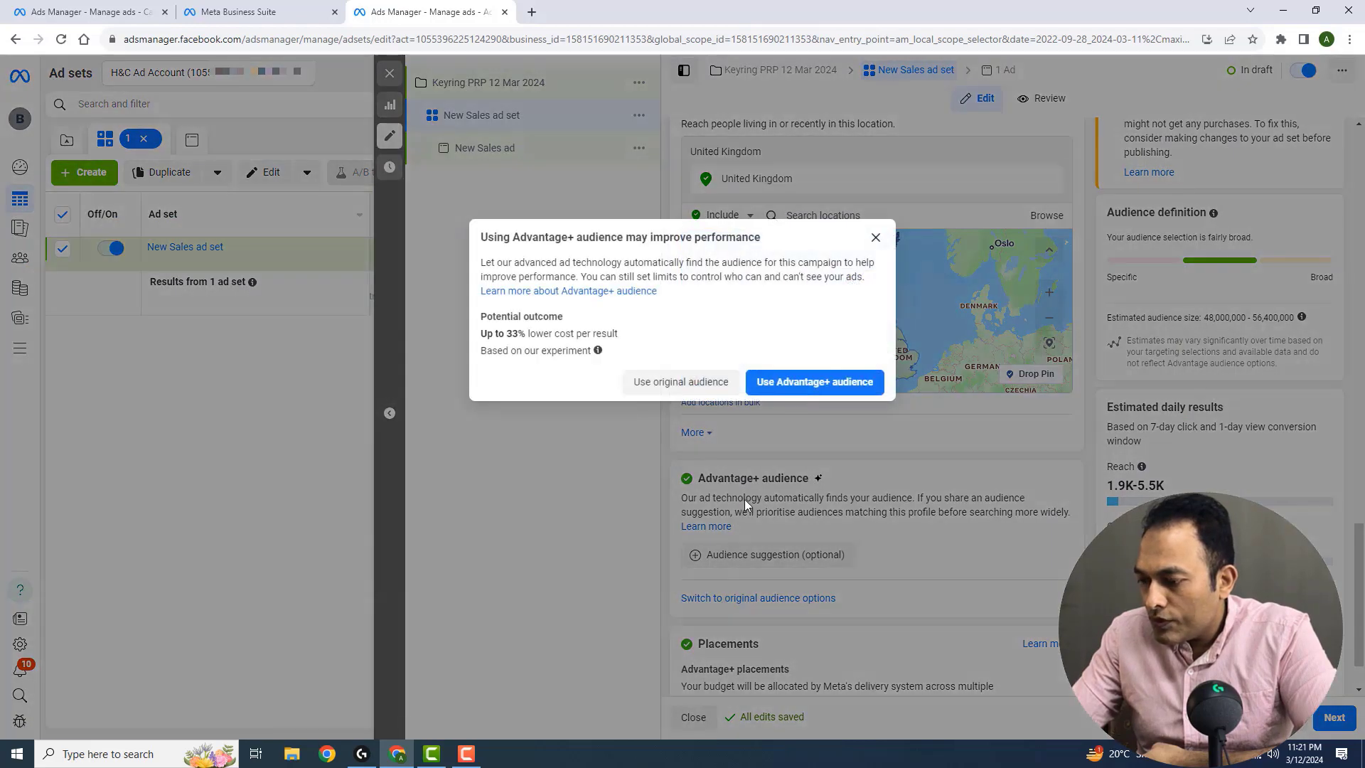
pyautogui.click(655, 384)
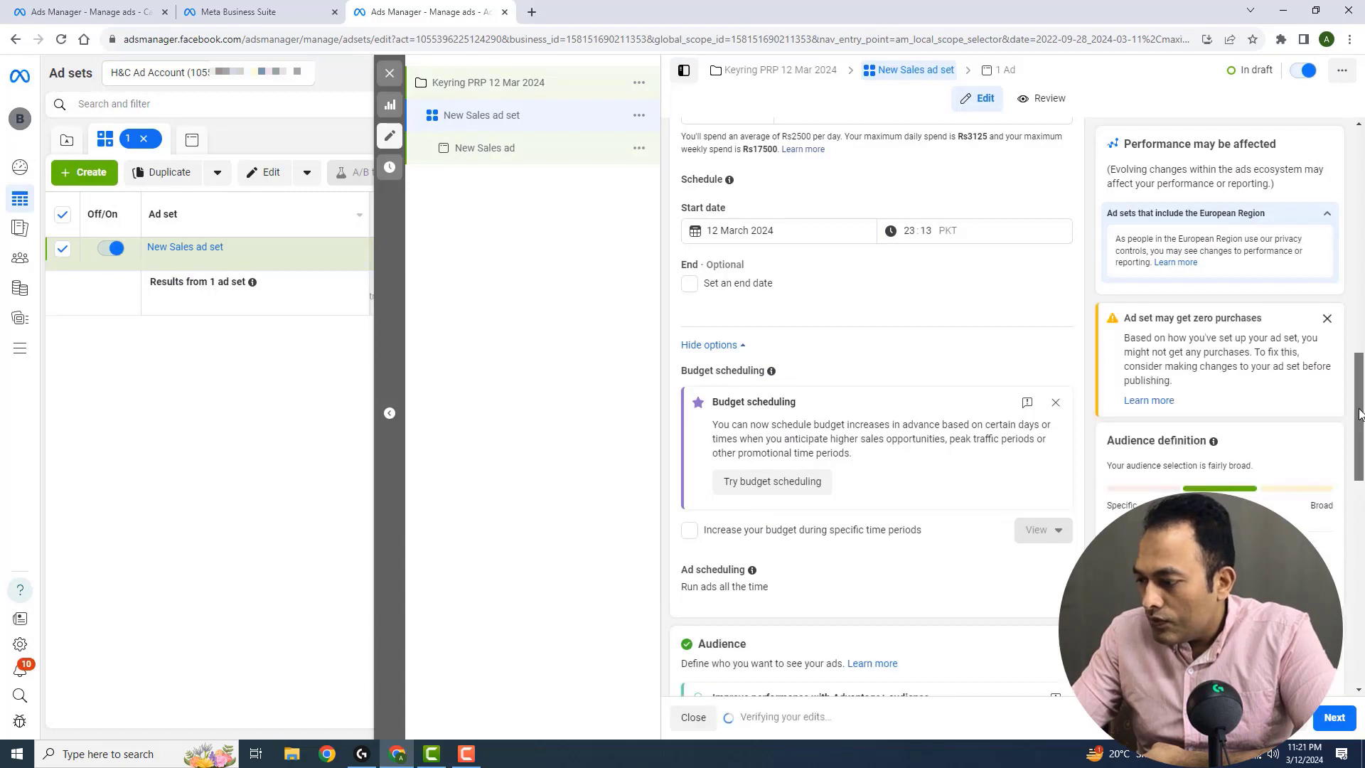
# Review the ad set's location, age, gender, detailed targeting, language and placement settings, and continue to the ad
pyautogui.moveTo(1362, 424); pyautogui.dragTo(1361, 571)
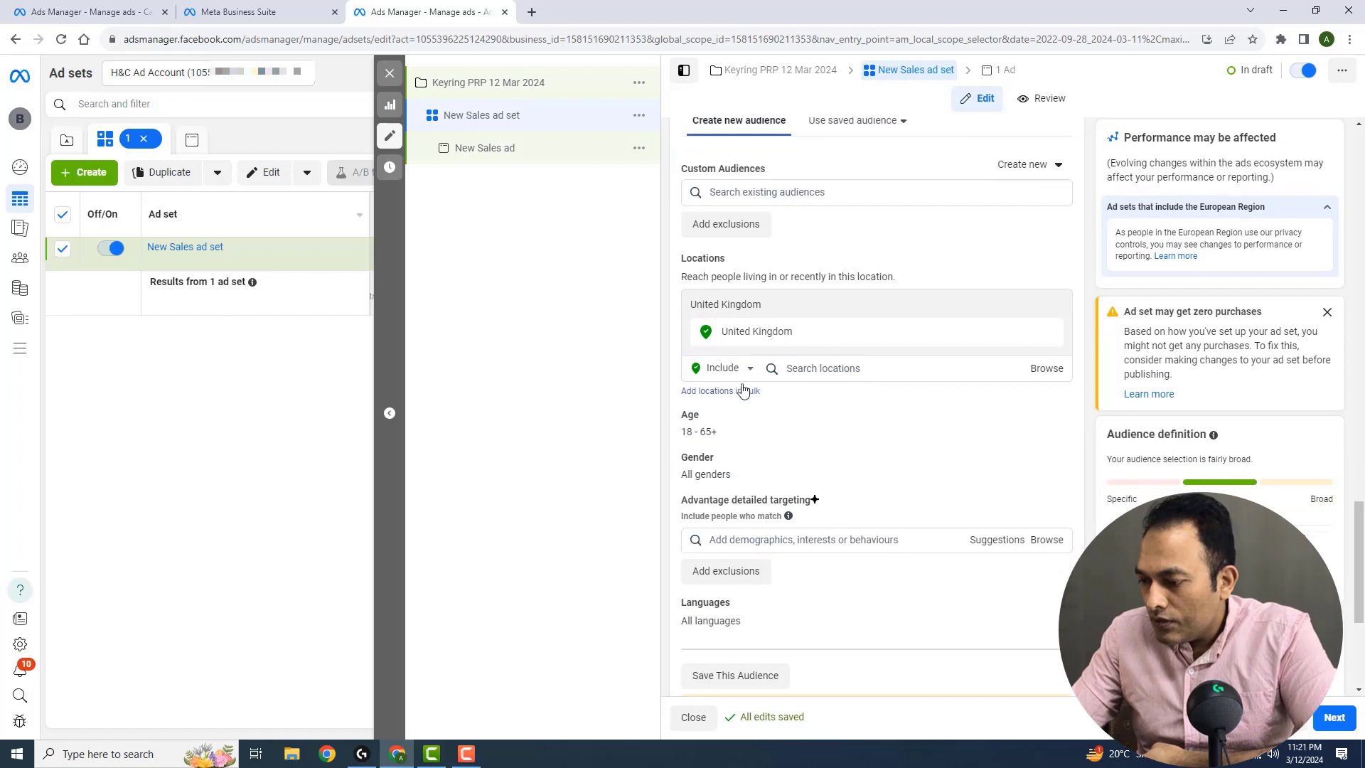
pyautogui.moveTo(689, 437)
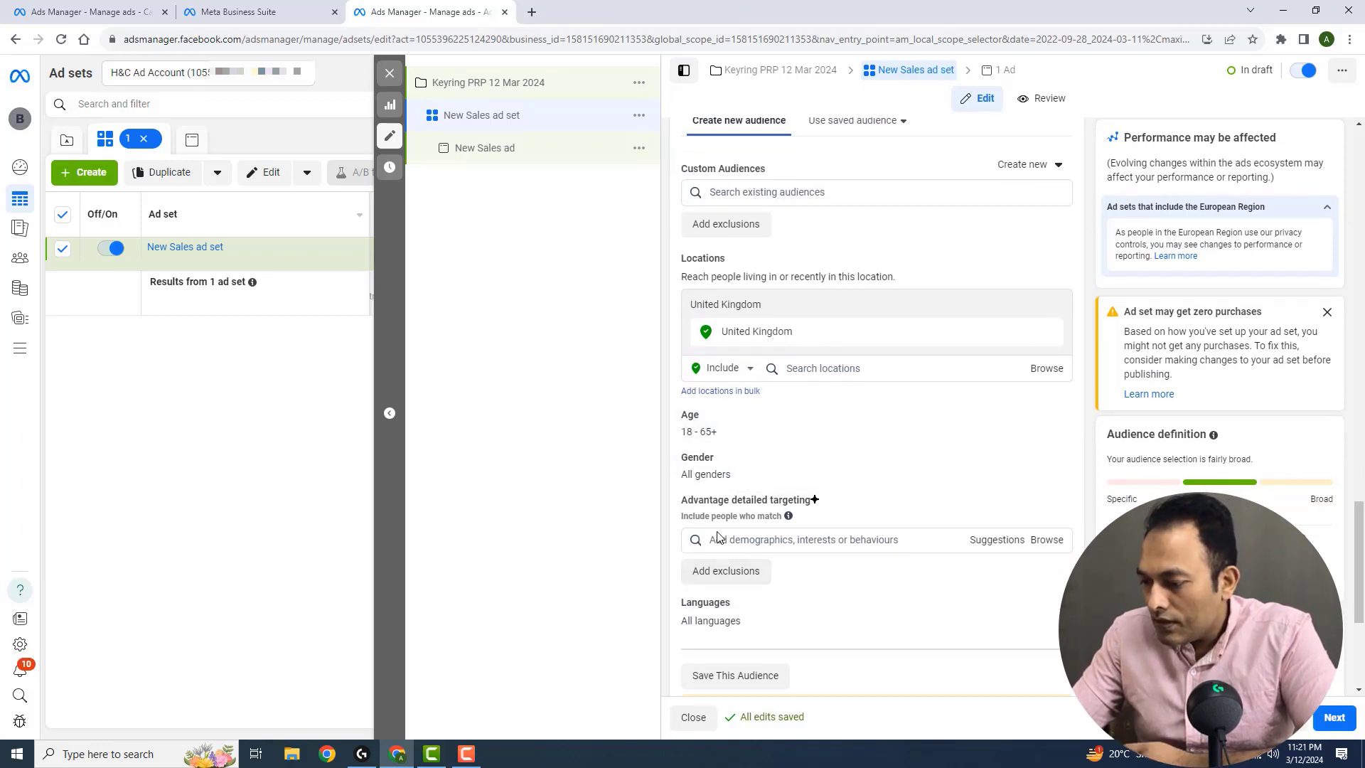
pyautogui.scroll(-4, 748, 605)
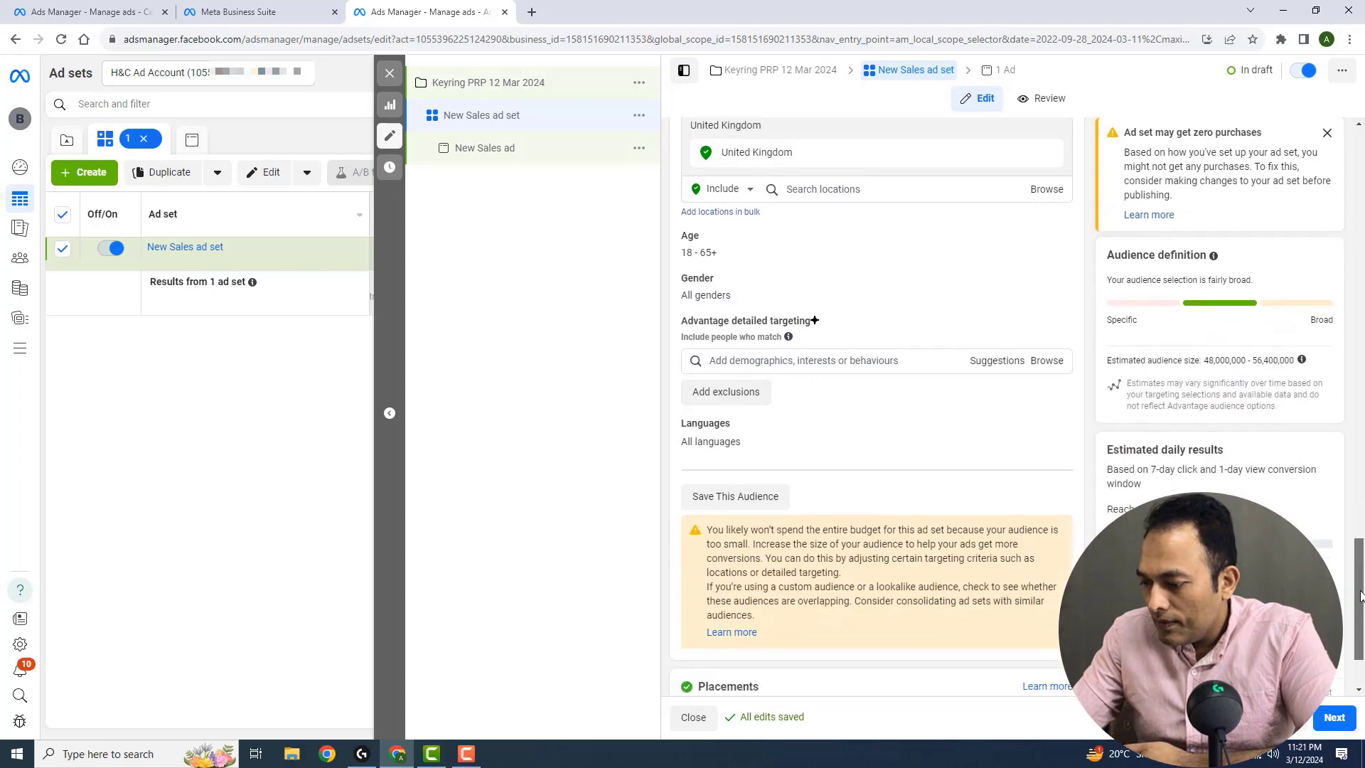
pyautogui.click(1334, 720)
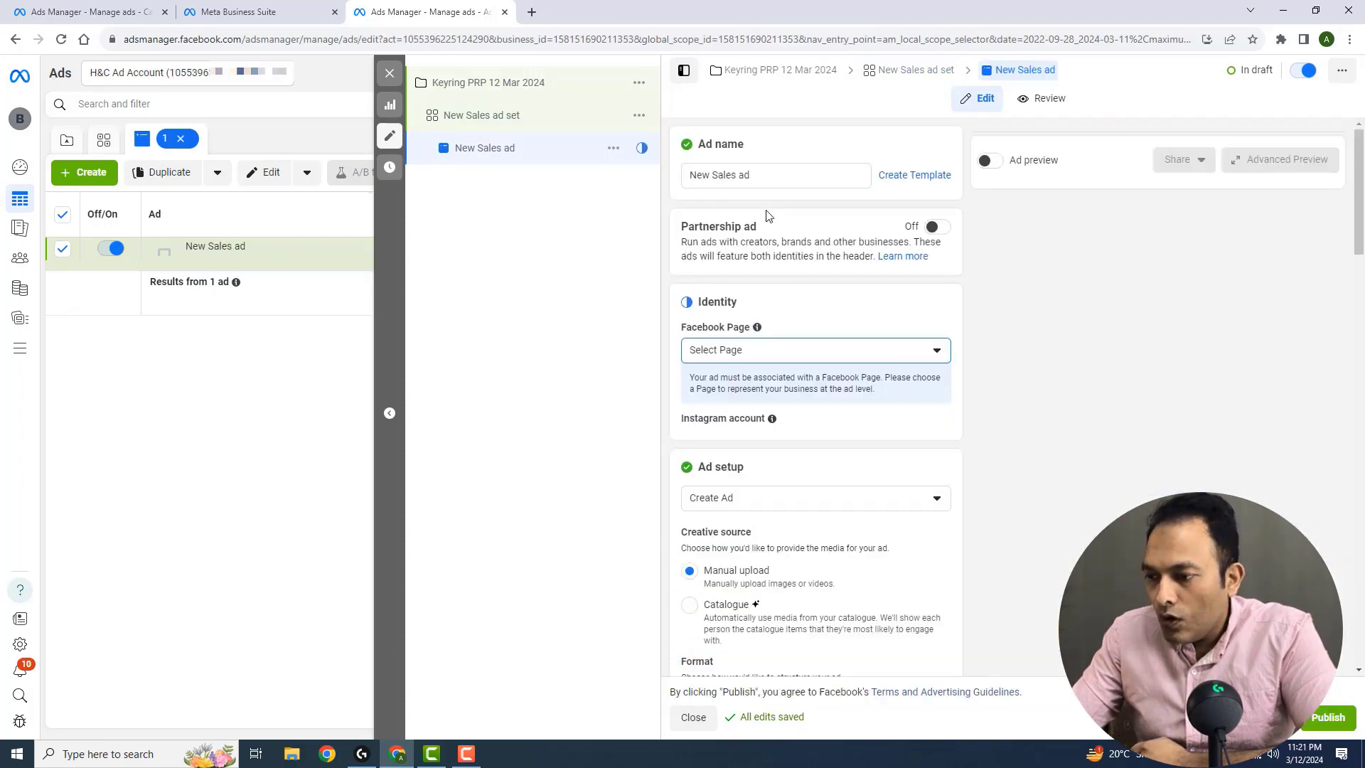
# Return to the New Sales ad set and open its detailed targeting search for demographics, interests or behaviours
pyautogui.click(505, 119)
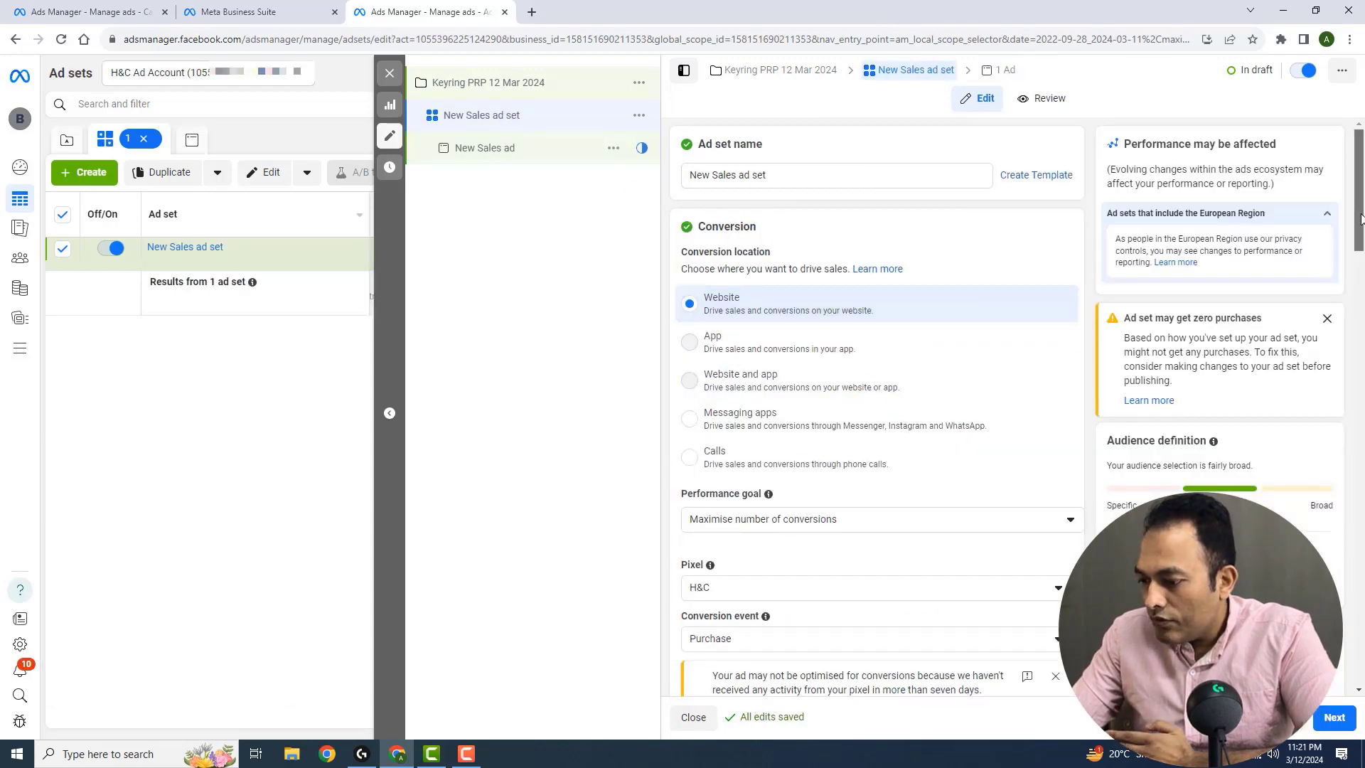
pyautogui.scroll(-10, 1360, 306)
pyautogui.scroll(-10, 1360, 540)
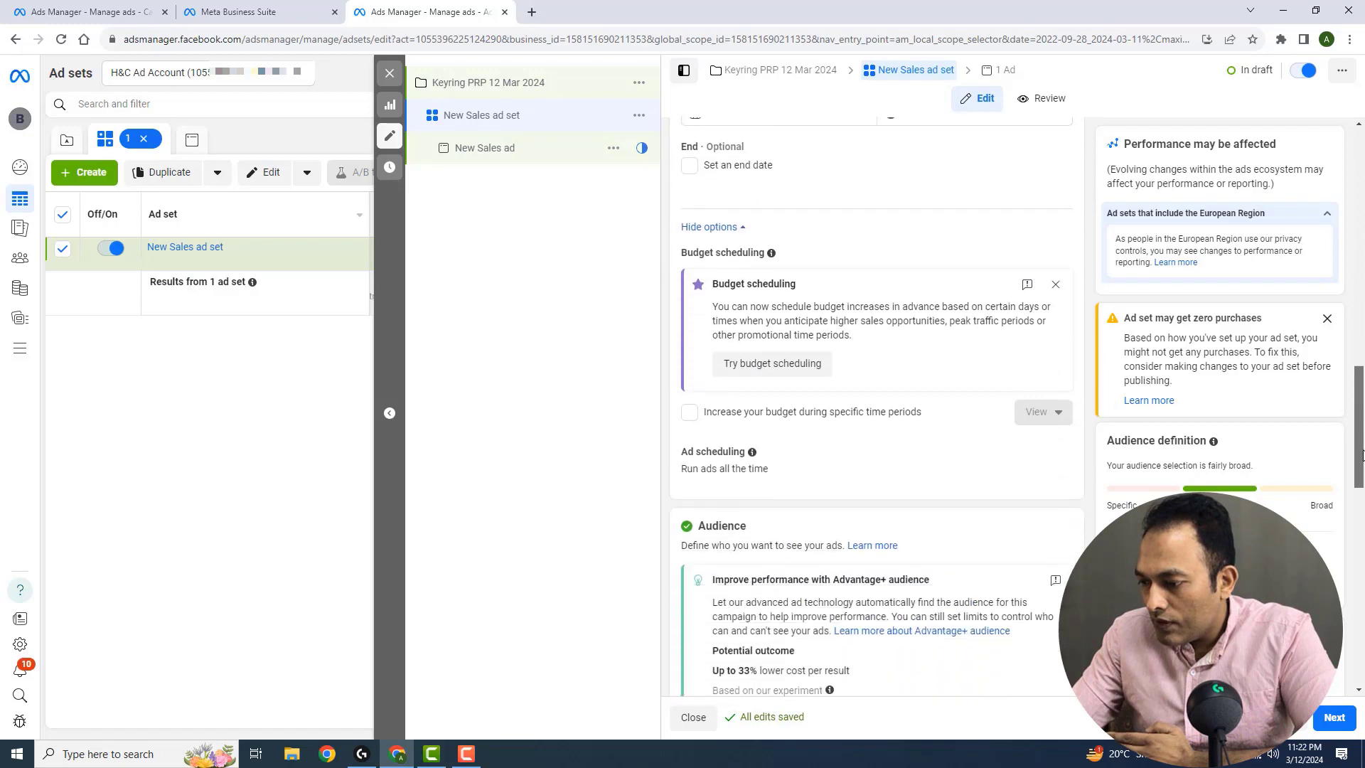
pyautogui.scroll(-4, 1363, 540)
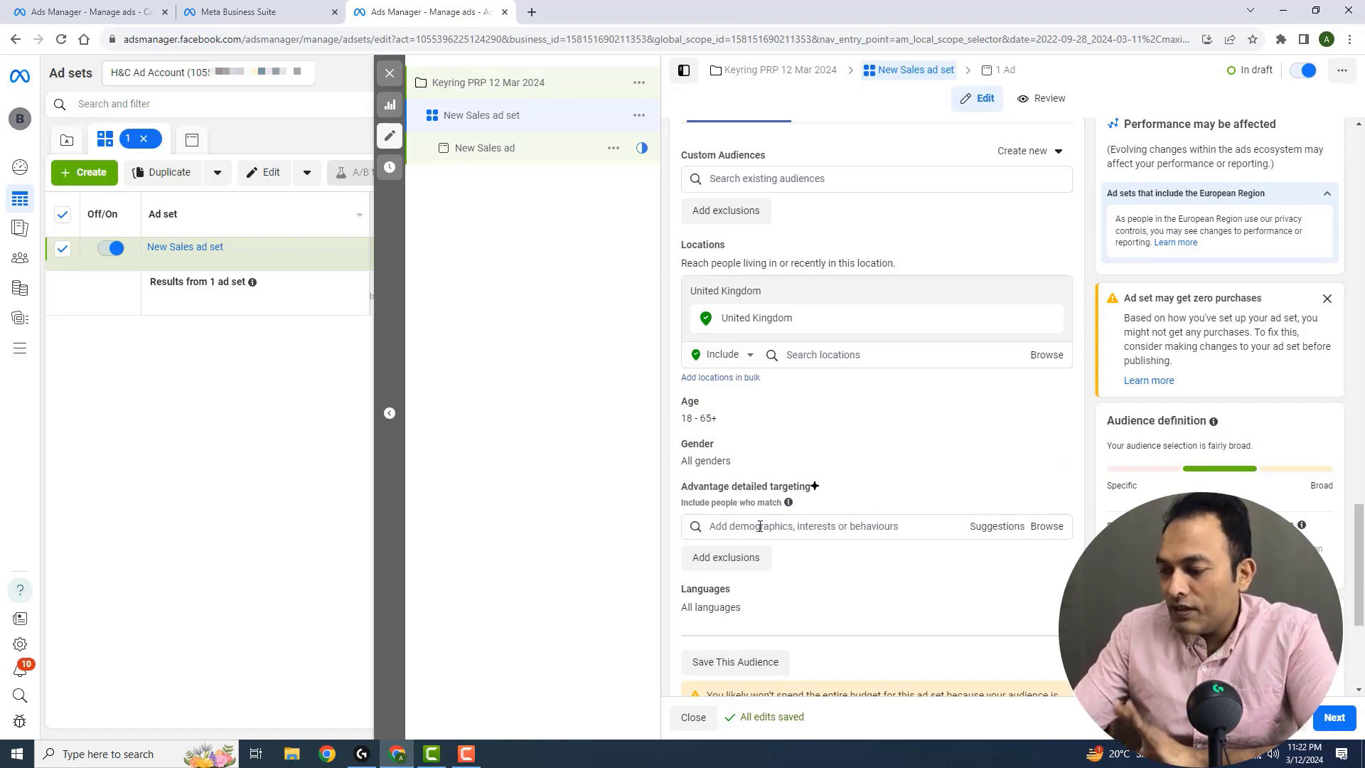
pyautogui.click(760, 526)
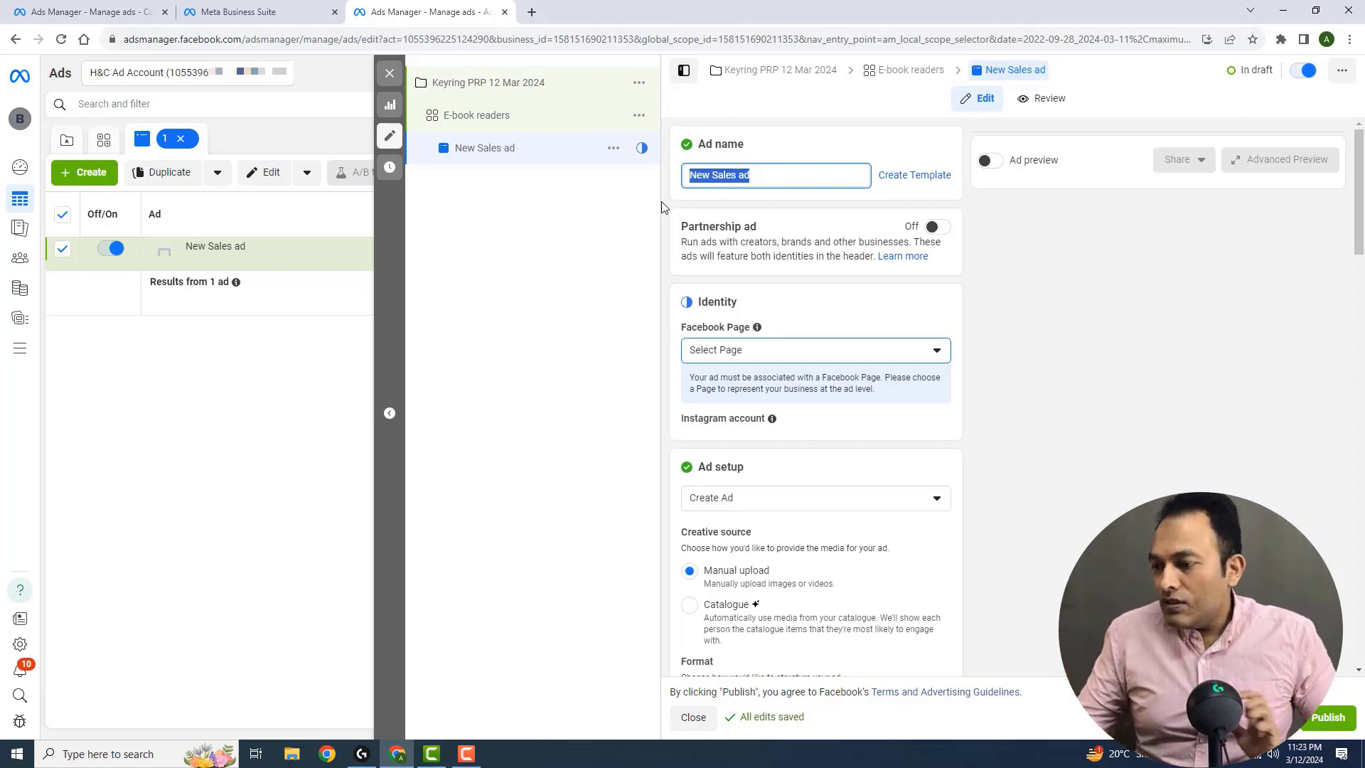
# Rename the ad "image" and choose the Hammer and Claw Facebook Page as its identity
pyautogui.write('image')
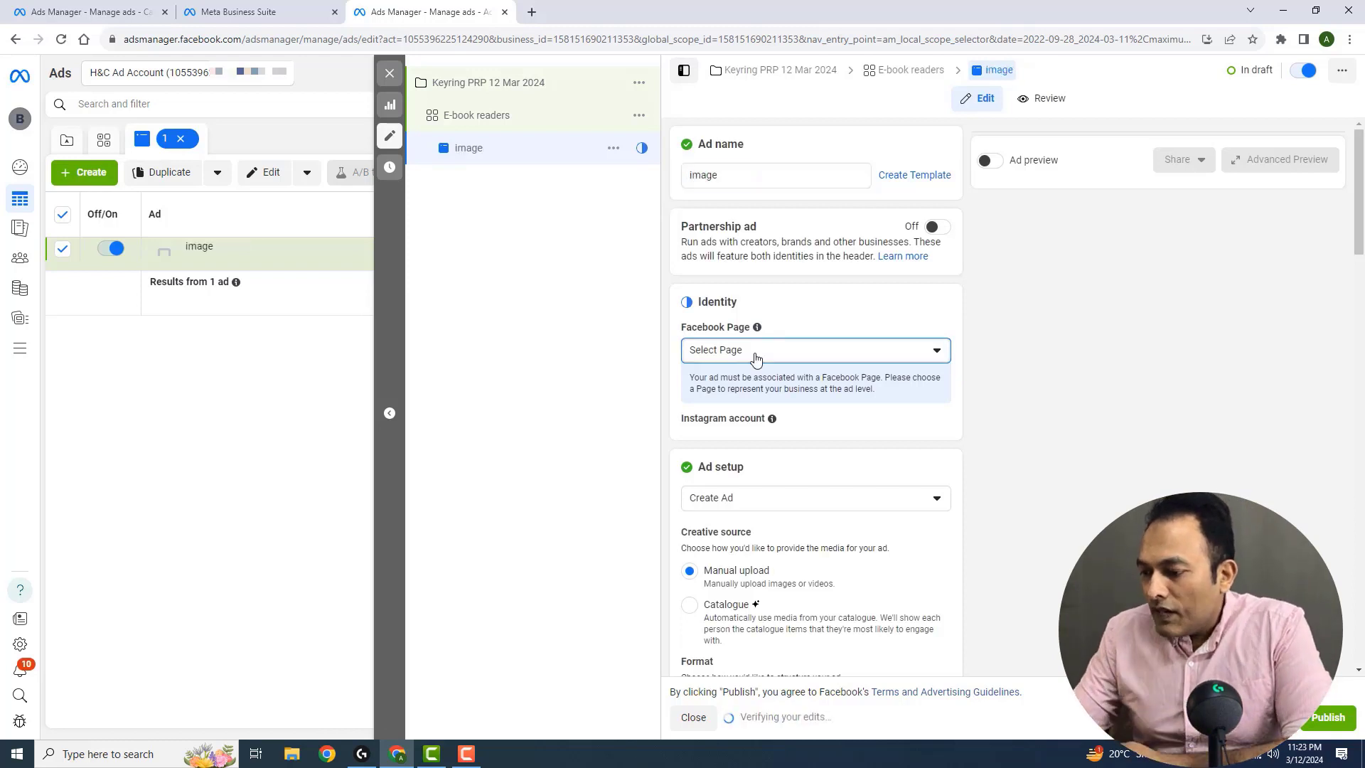
pyautogui.click(756, 352)
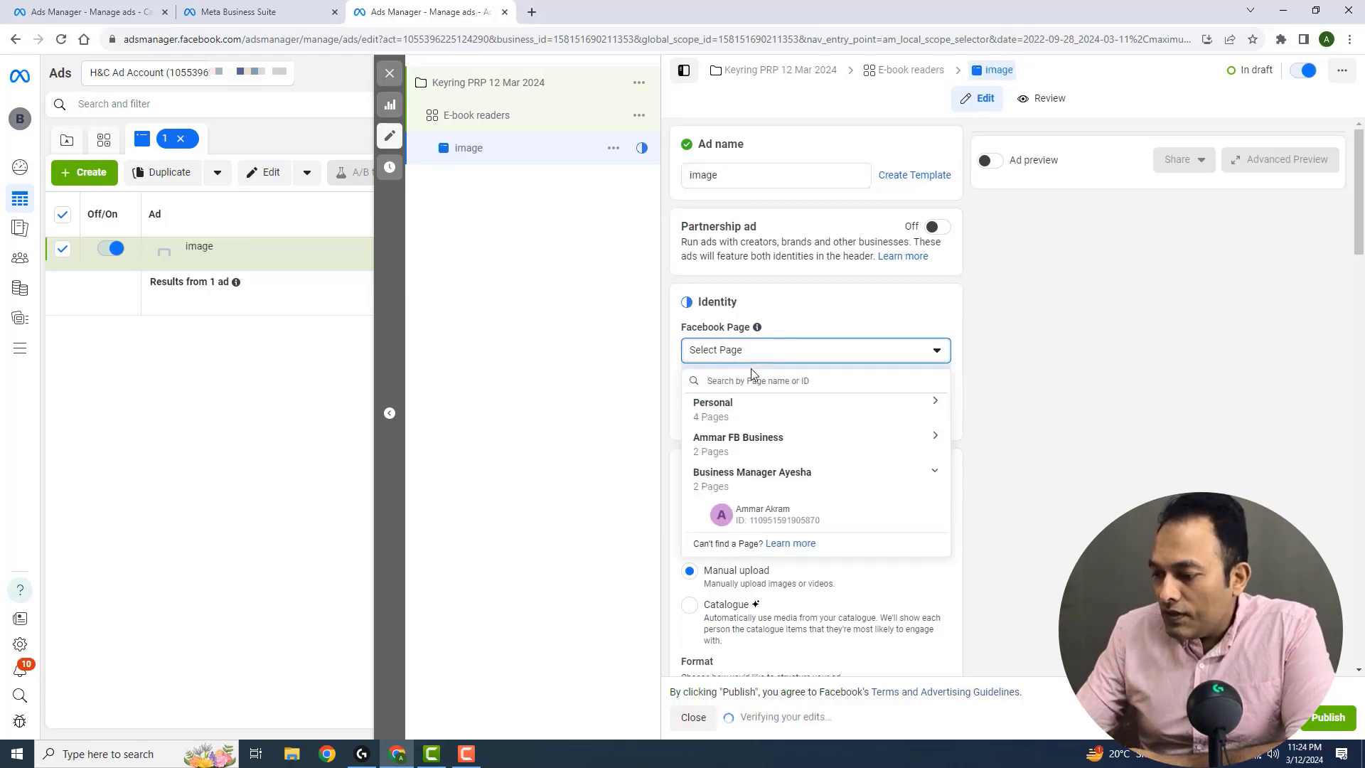
pyautogui.click(754, 512)
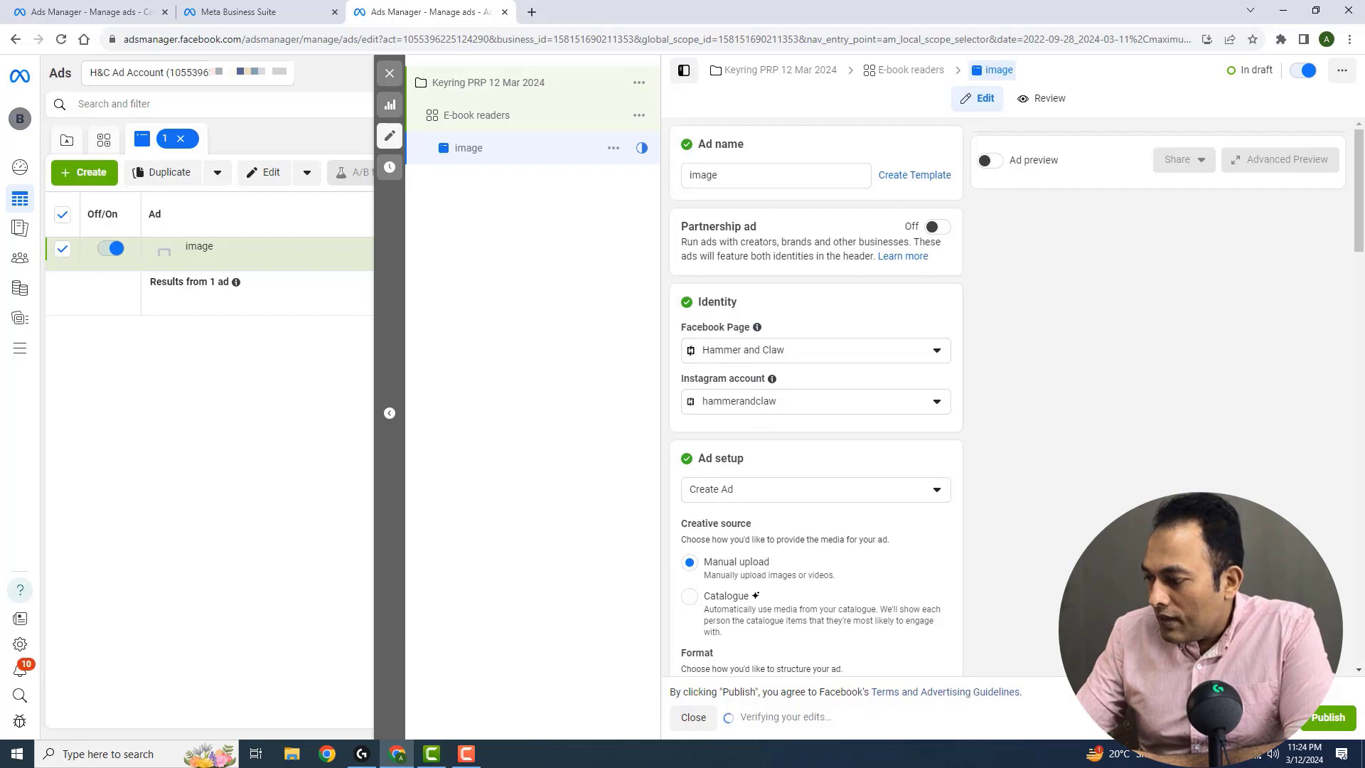
# Look at the posts offered by the existing-post ad setup, and set the ad setup back to Create Ad
pyautogui.scroll(-1, 1361, 225)
pyautogui.scroll(-2, 1360, 225)
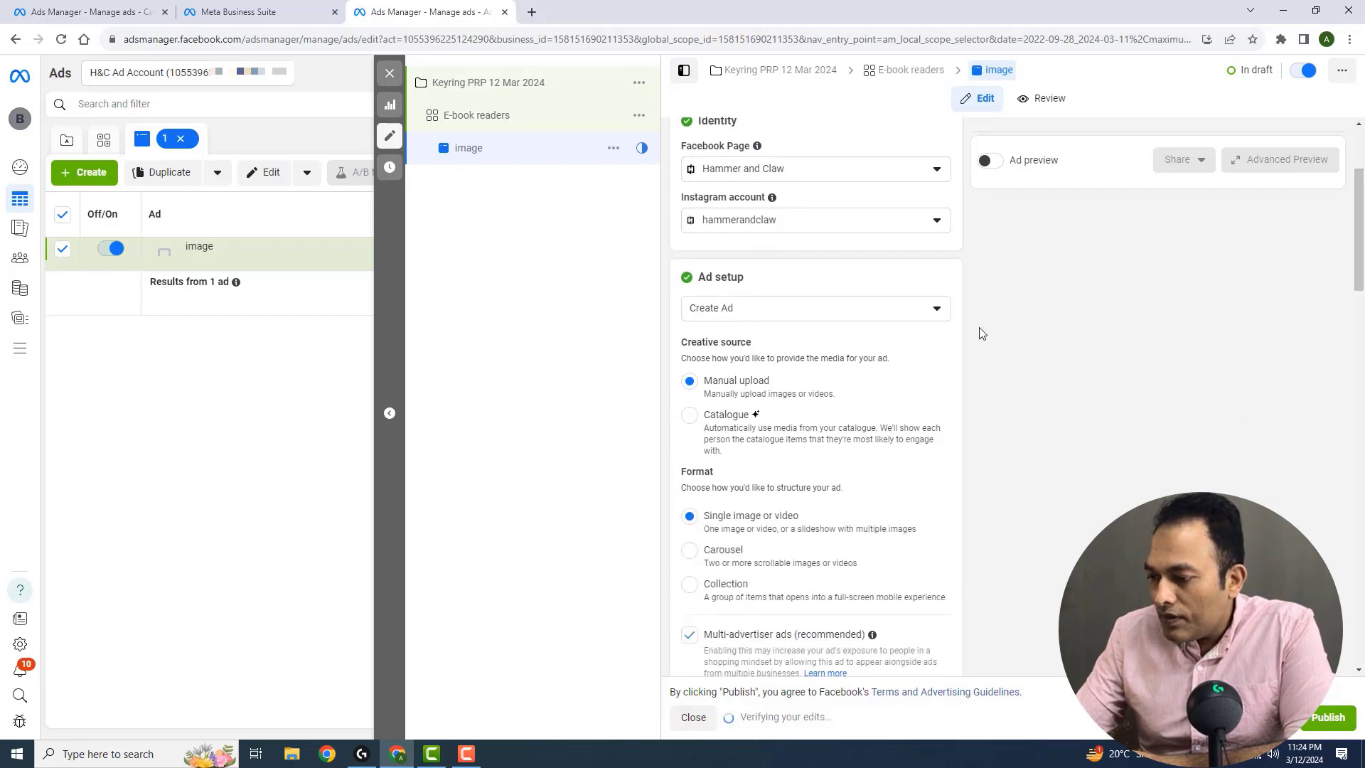
pyautogui.click(755, 308)
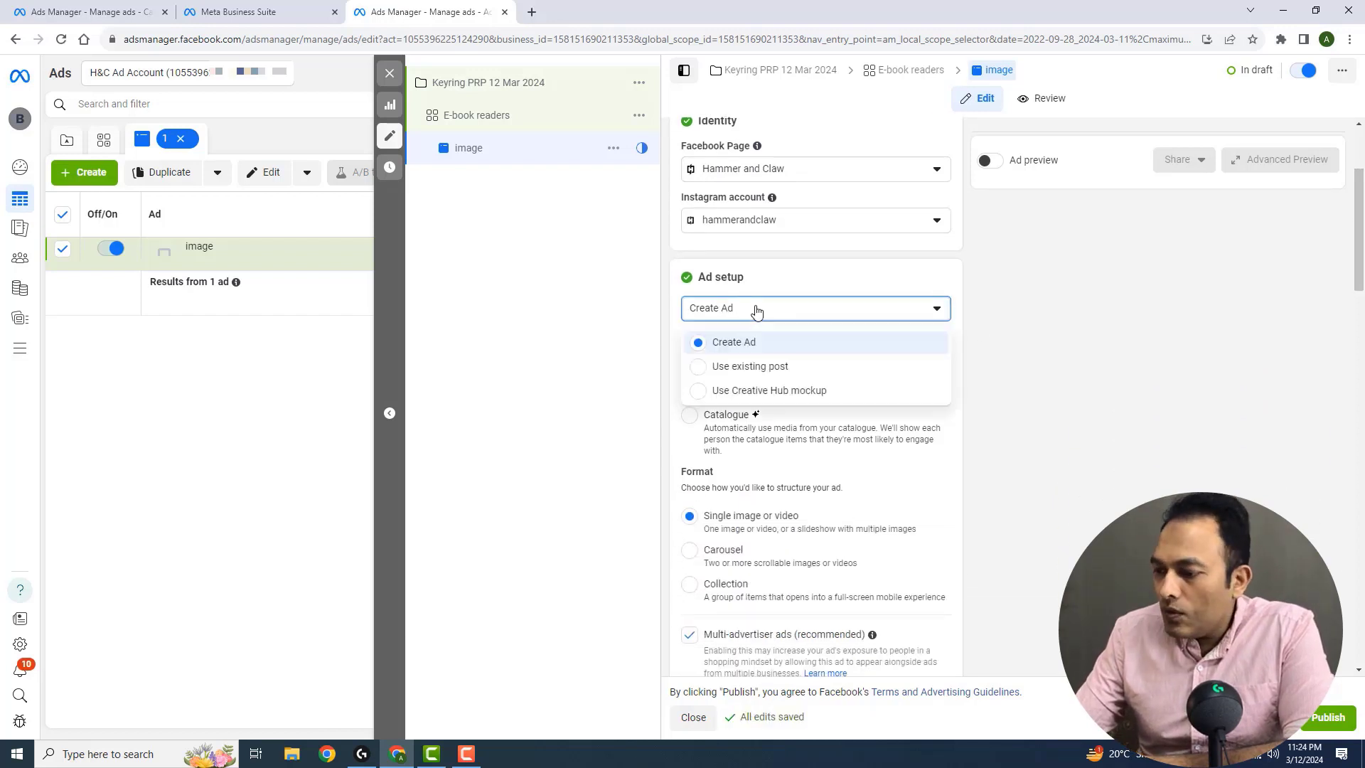
pyautogui.click(774, 369)
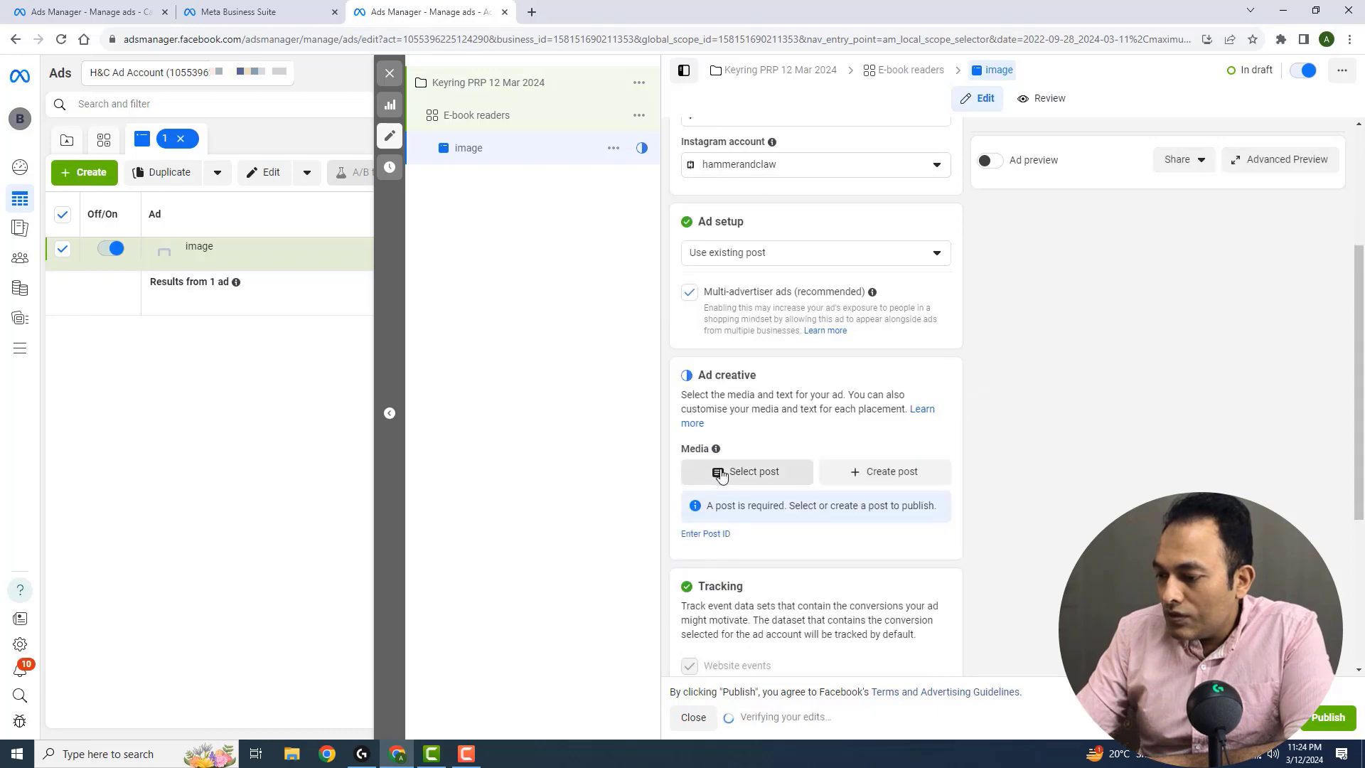
pyautogui.click(721, 474)
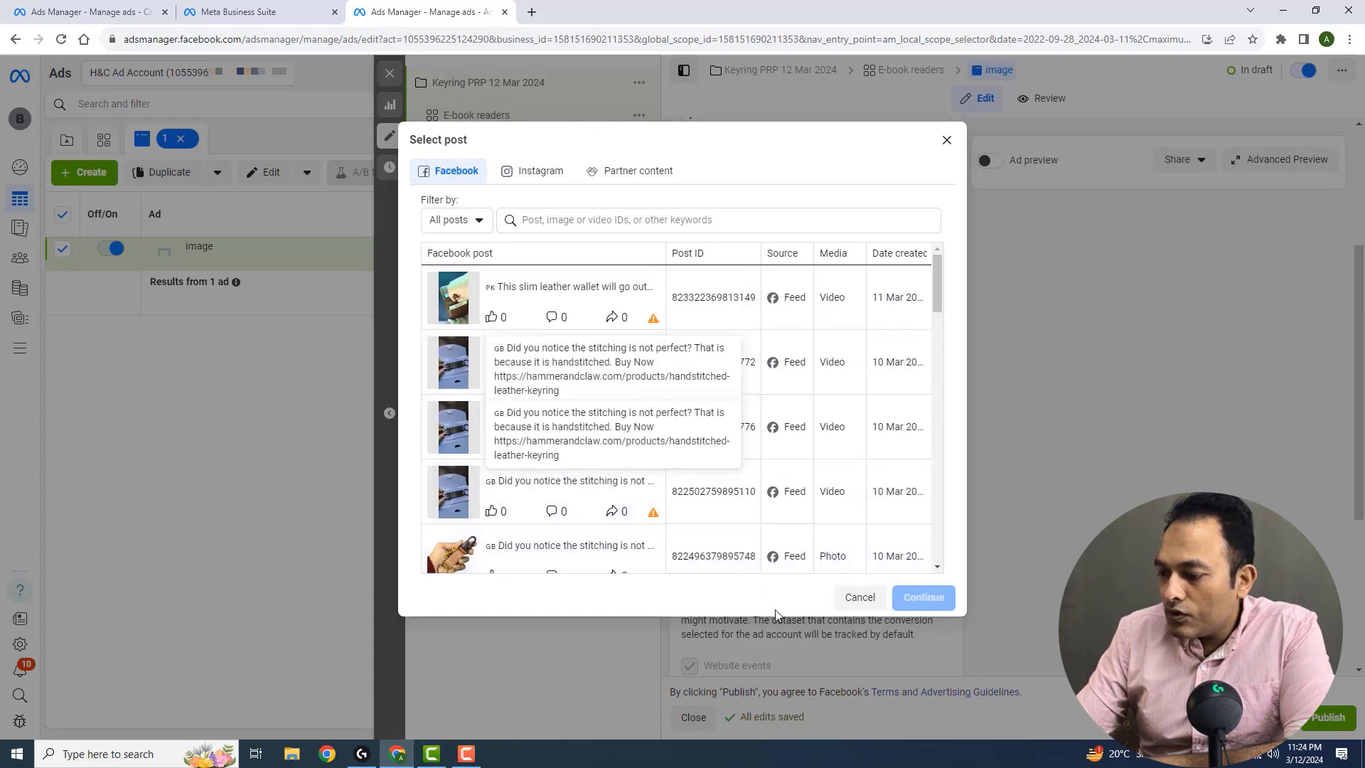
pyautogui.click(860, 597)
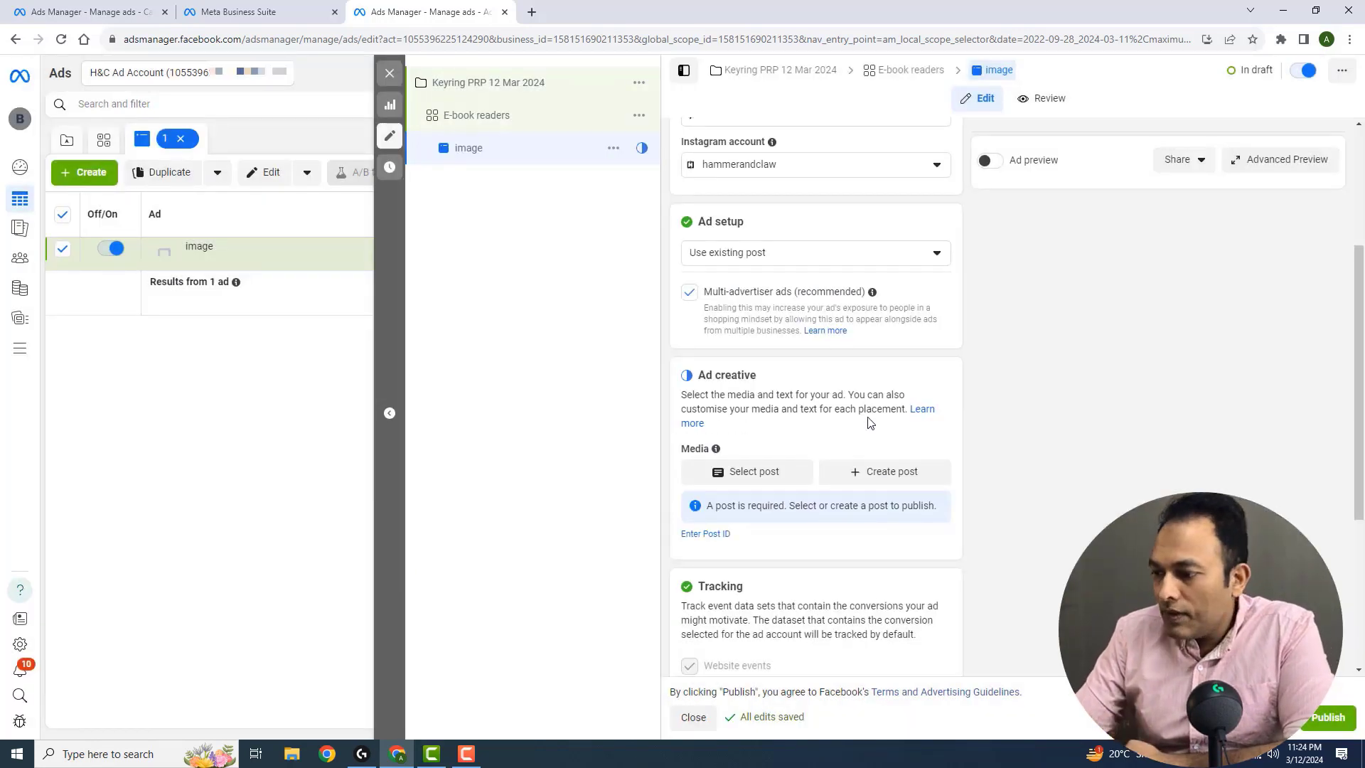
pyautogui.click(800, 255)
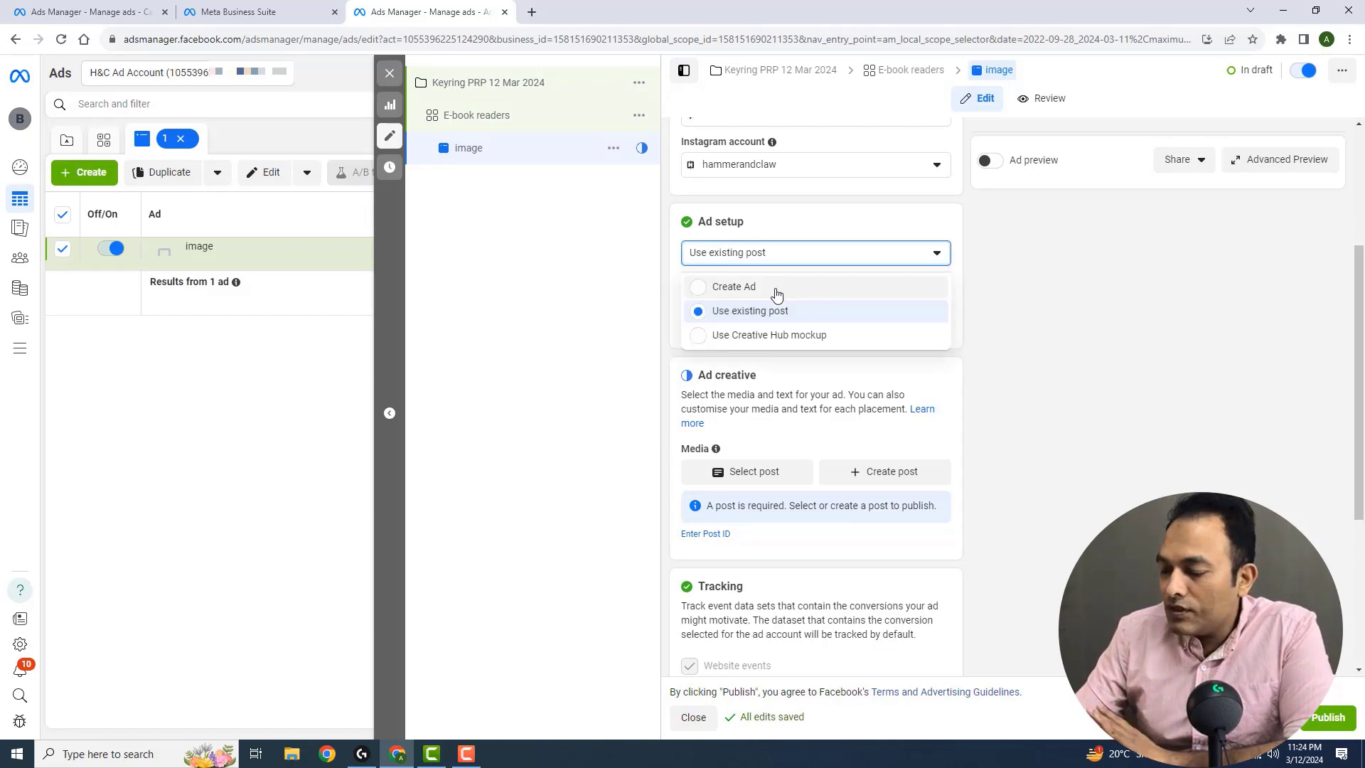
pyautogui.click(776, 288)
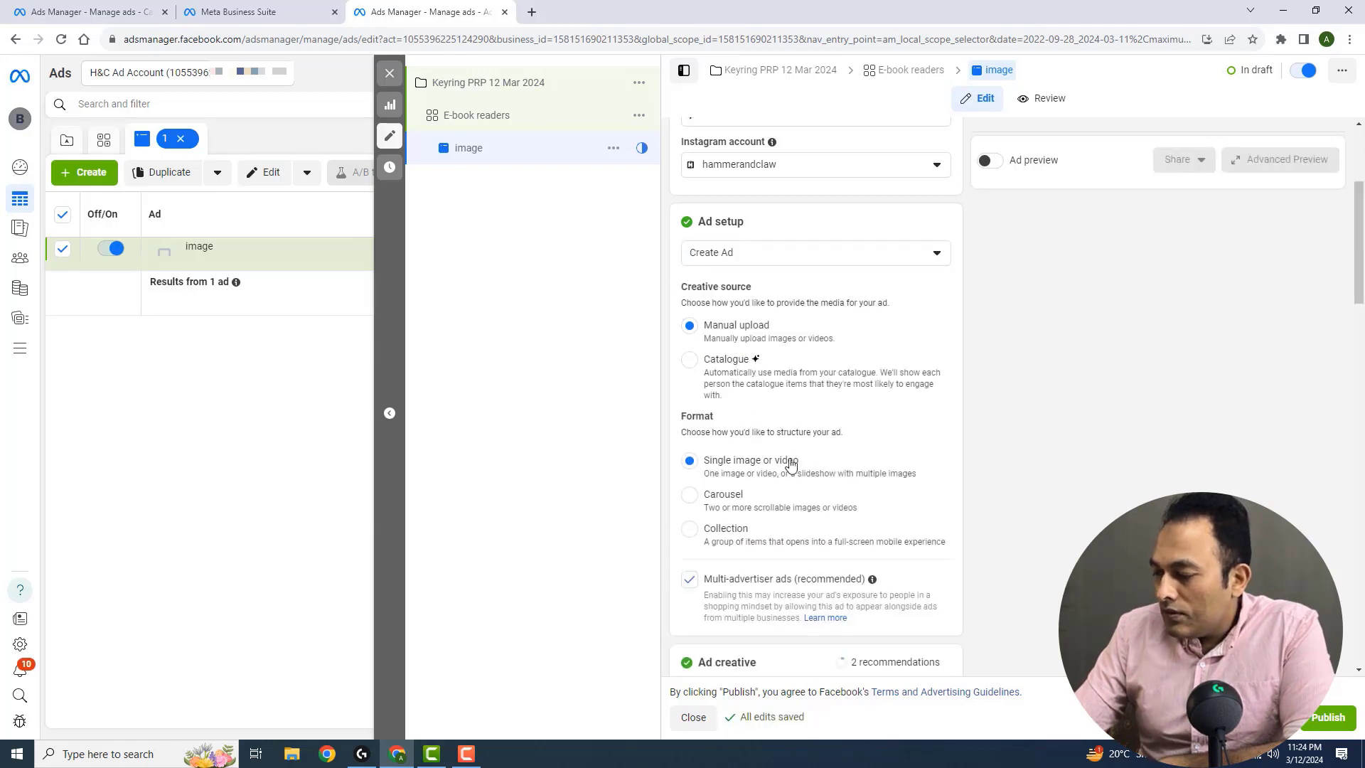
# Add the 1080 × 1080 keyring image marked "imperfect" from the account images as the ad's media
pyautogui.moveTo(1358, 254); pyautogui.dragTo(1360, 332)
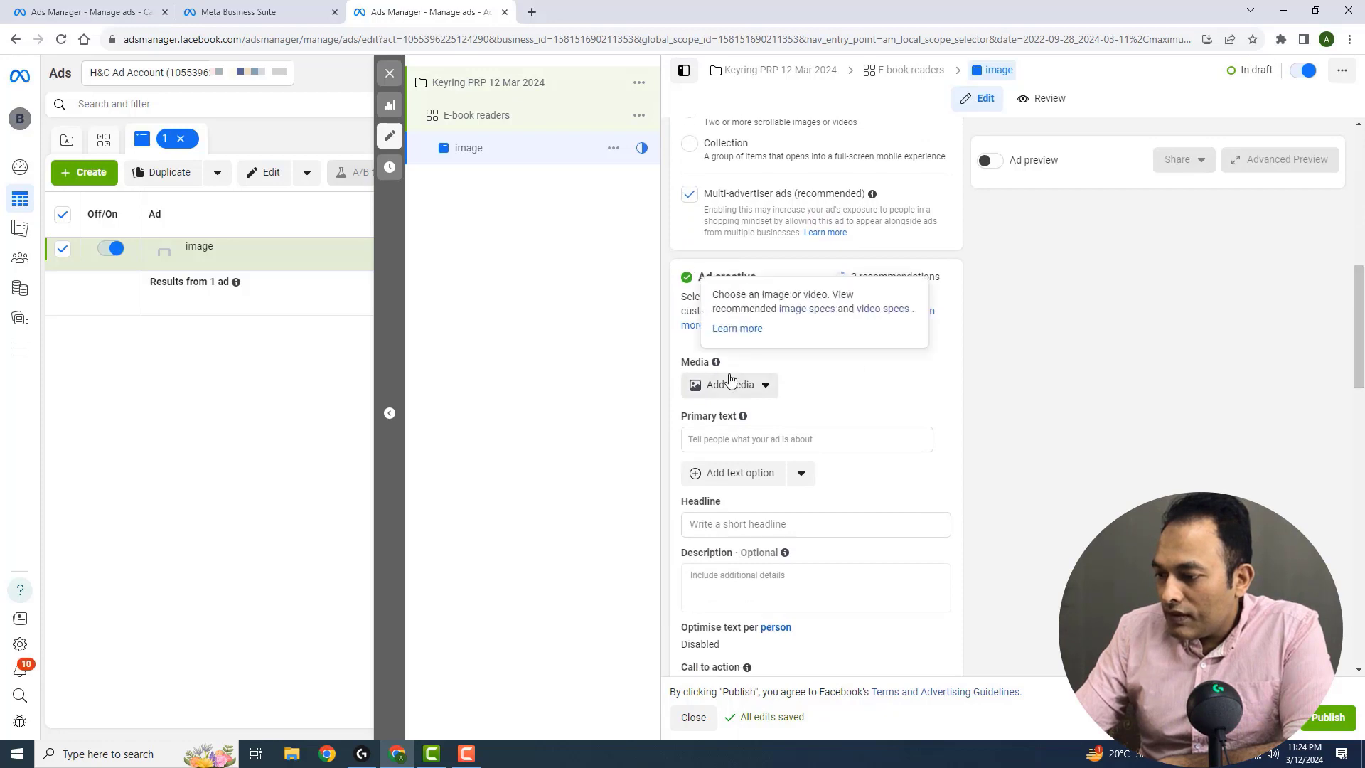
pyautogui.click(750, 387)
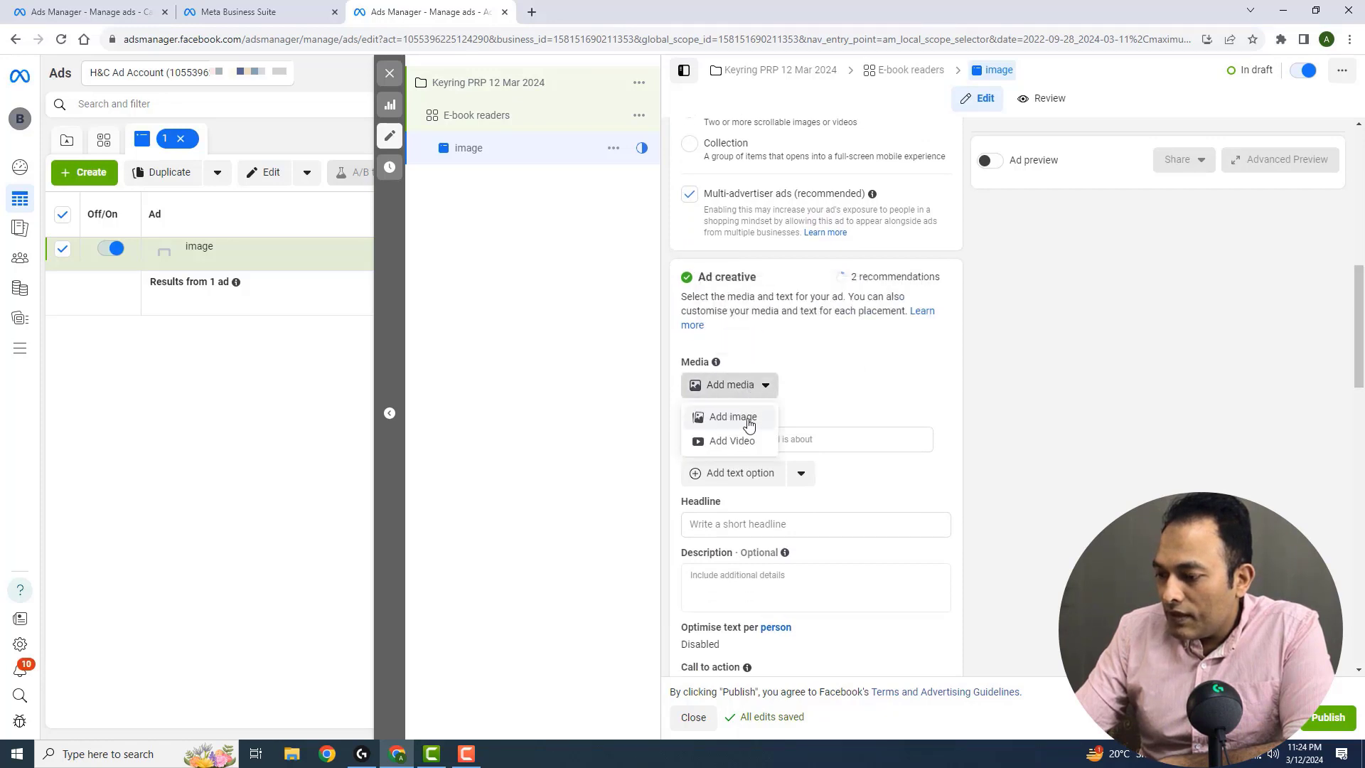
pyautogui.click(749, 420)
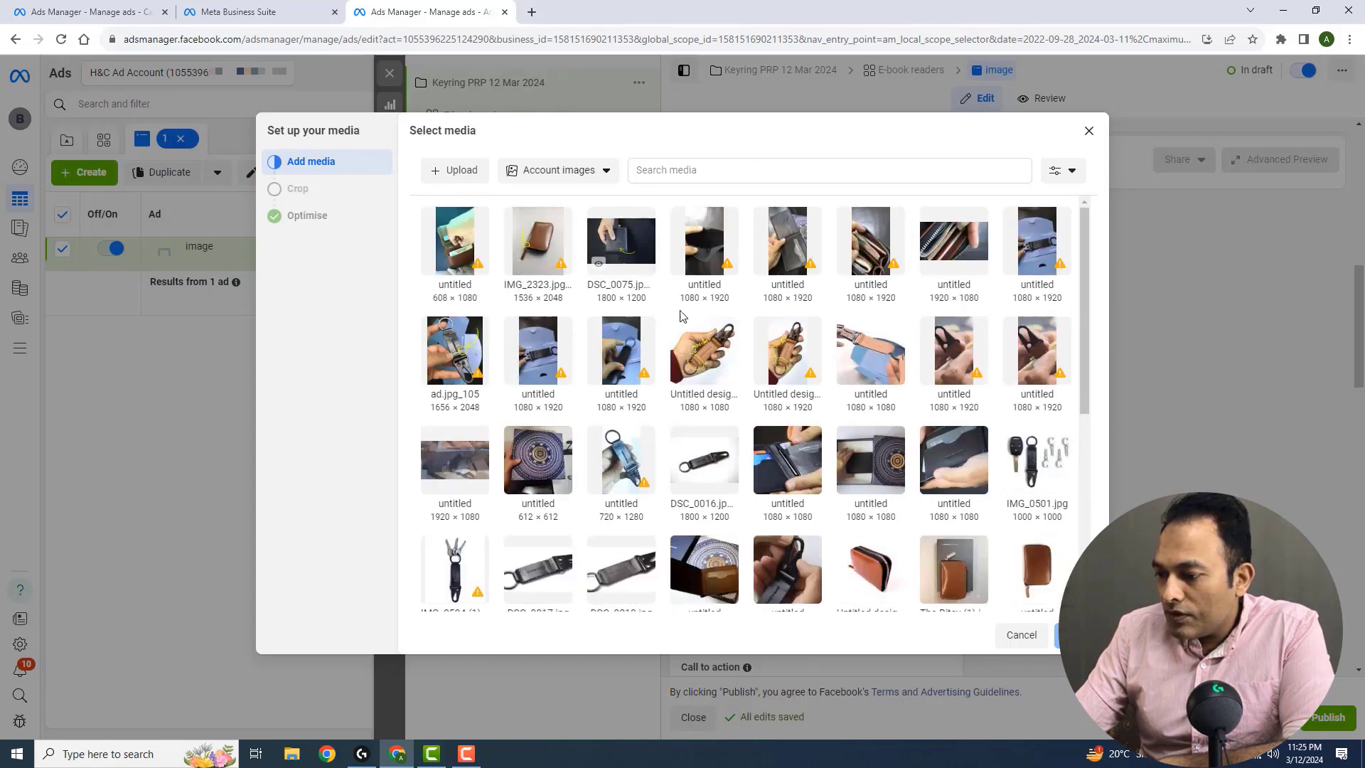
pyautogui.doubleClick(714, 364)
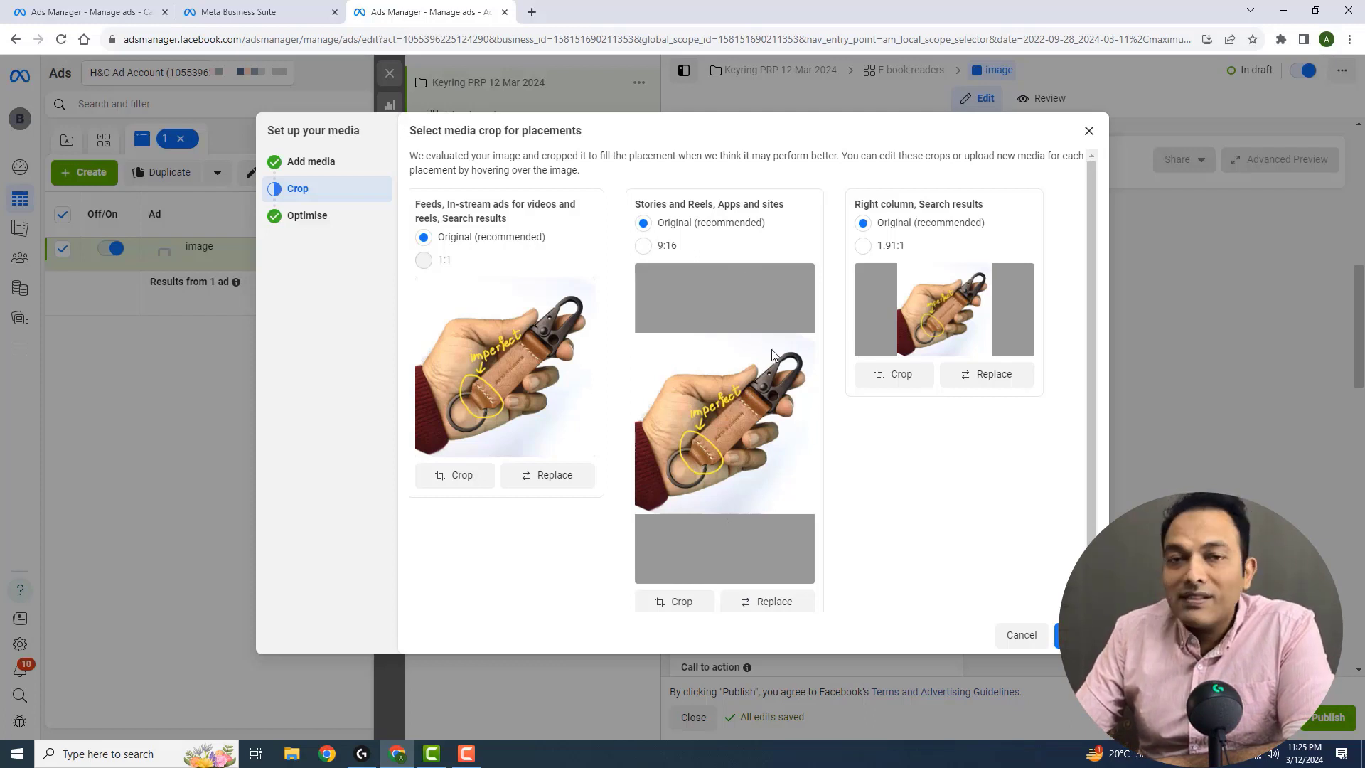
# Replace the Stories and Reels, Apps and sites media with the 1080 × 1920 keyring image and continue through the media setup
pyautogui.click(785, 604)
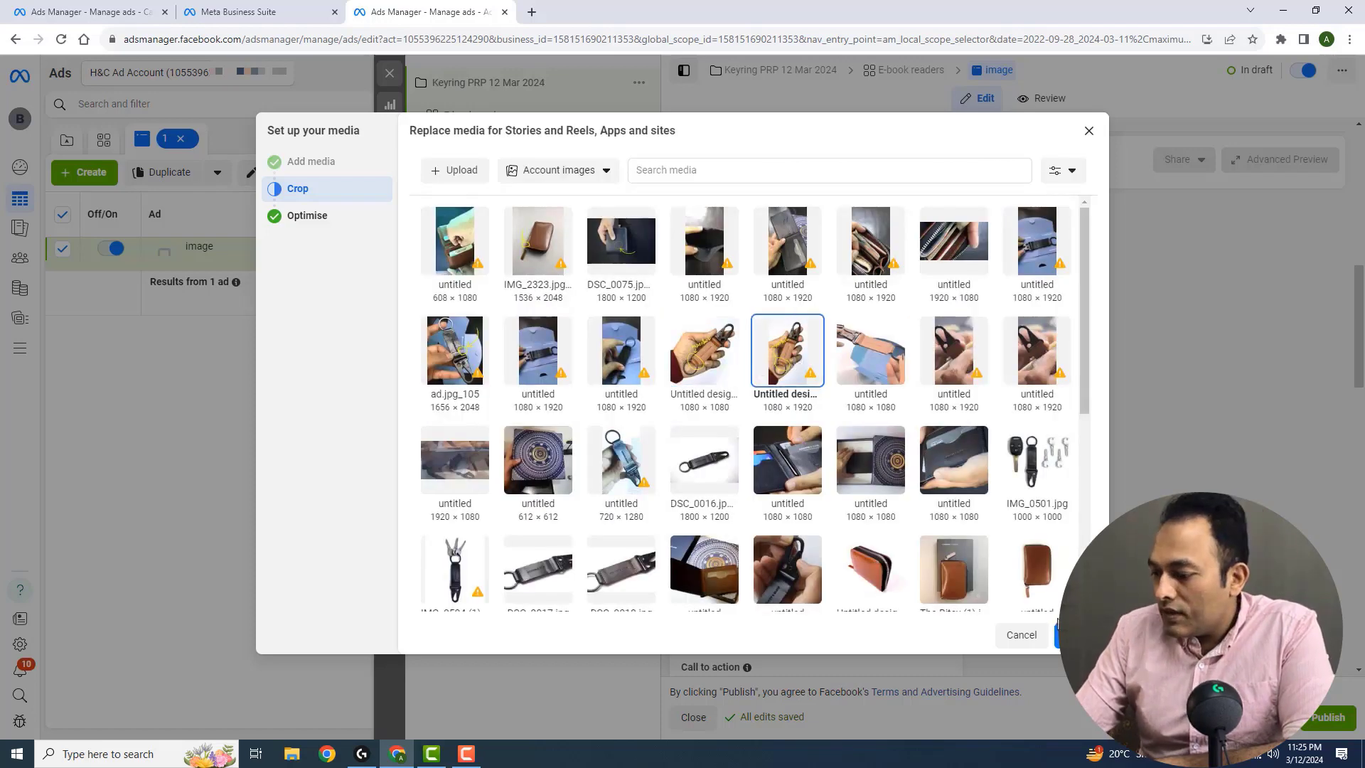
pyautogui.click(1076, 635)
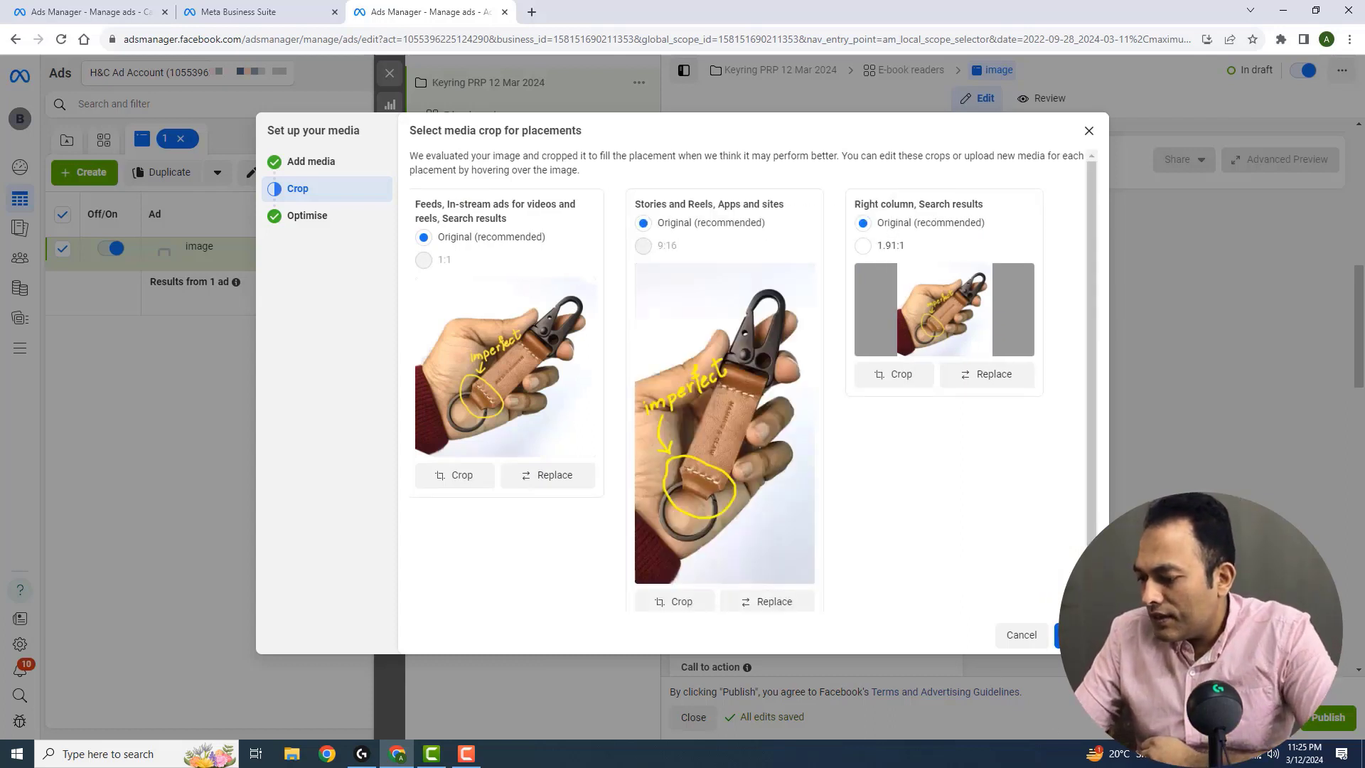
pyautogui.click(1070, 635)
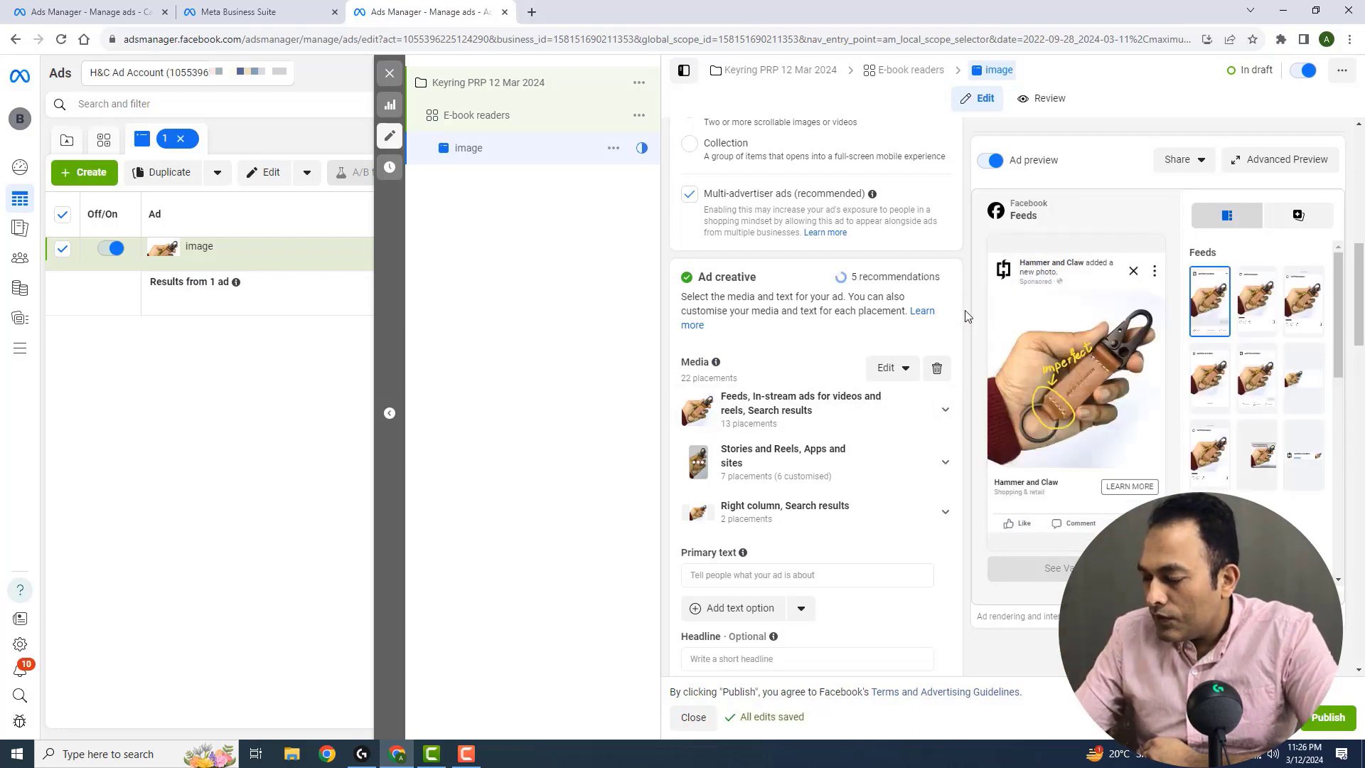
# Copy the United Kingdom flag emoji from Emojipedia and start the ad's primary text with it, followed by "Did you notice the stitching?"
pyautogui.scroll(-1, 971, 312)
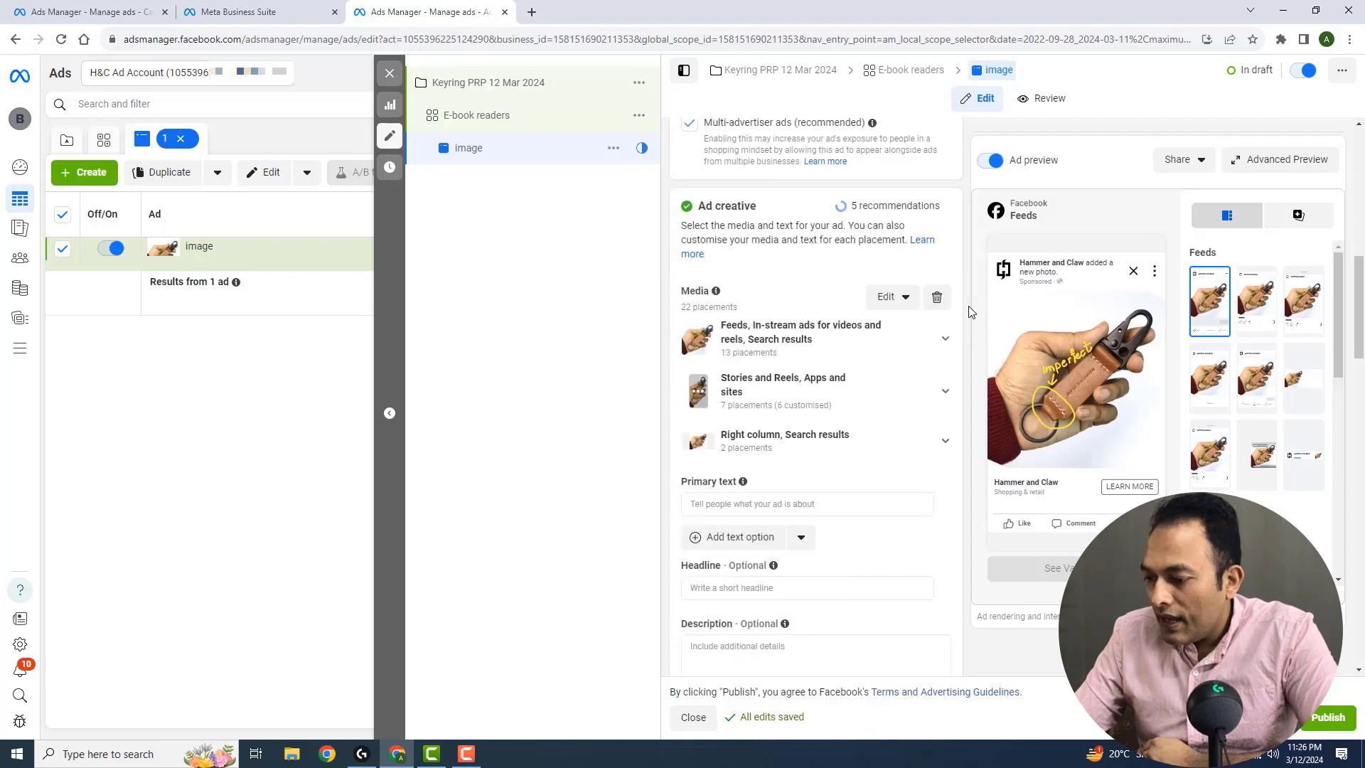
pyautogui.click(840, 504)
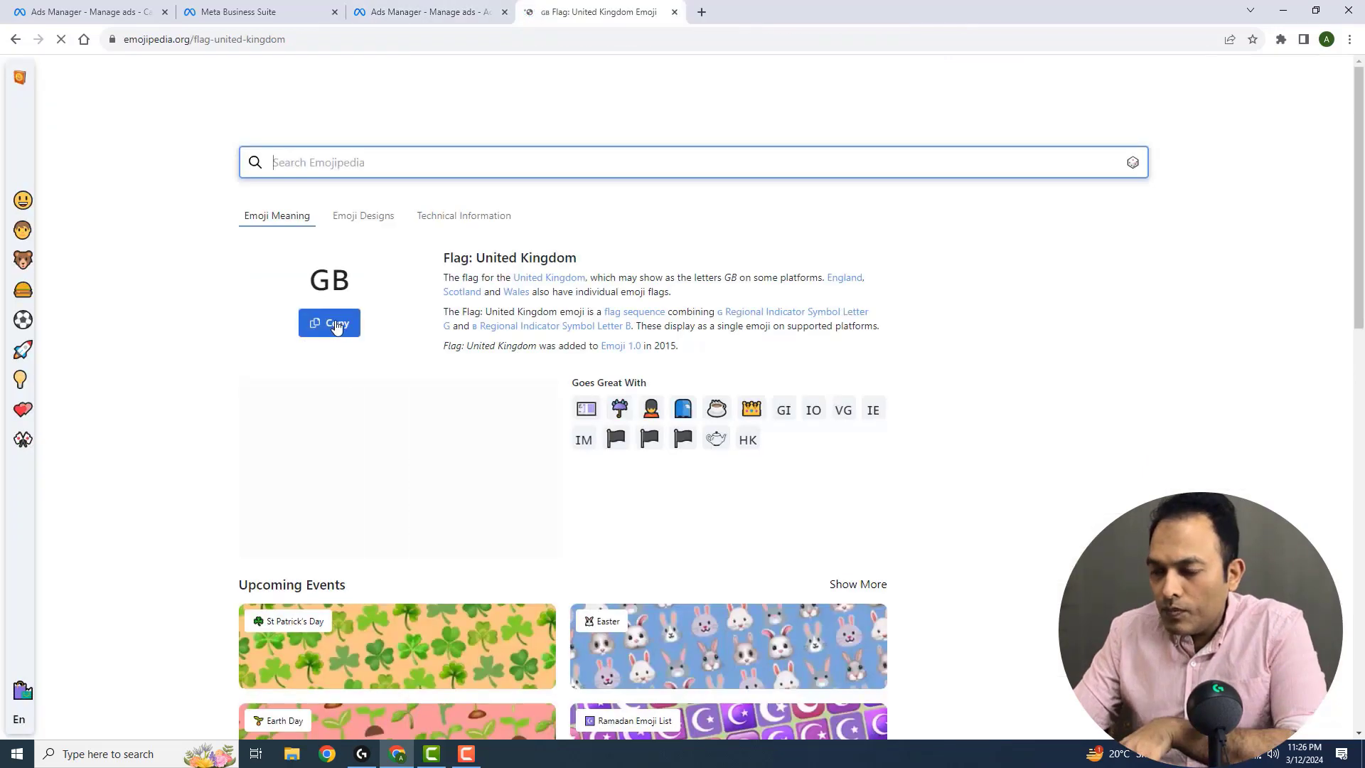
pyautogui.click(332, 325)
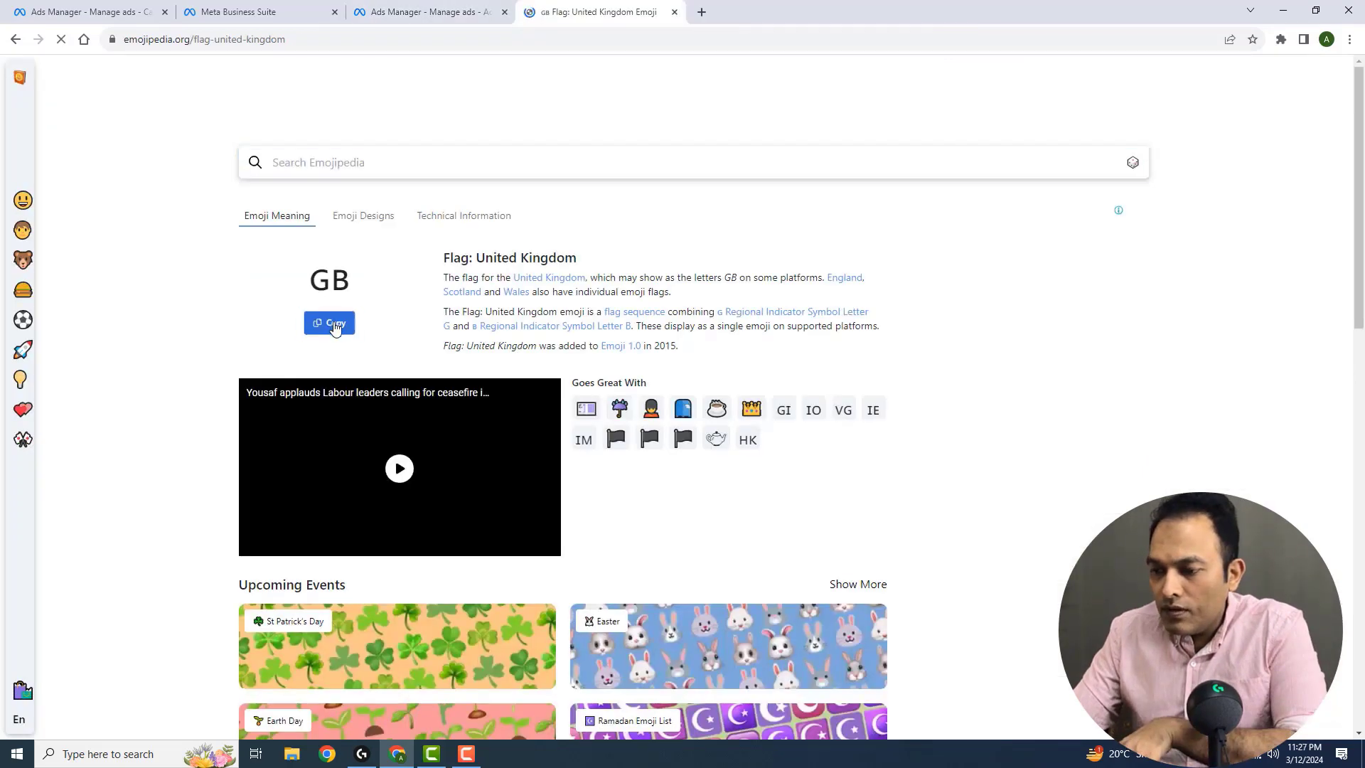
pyautogui.click(446, 13)
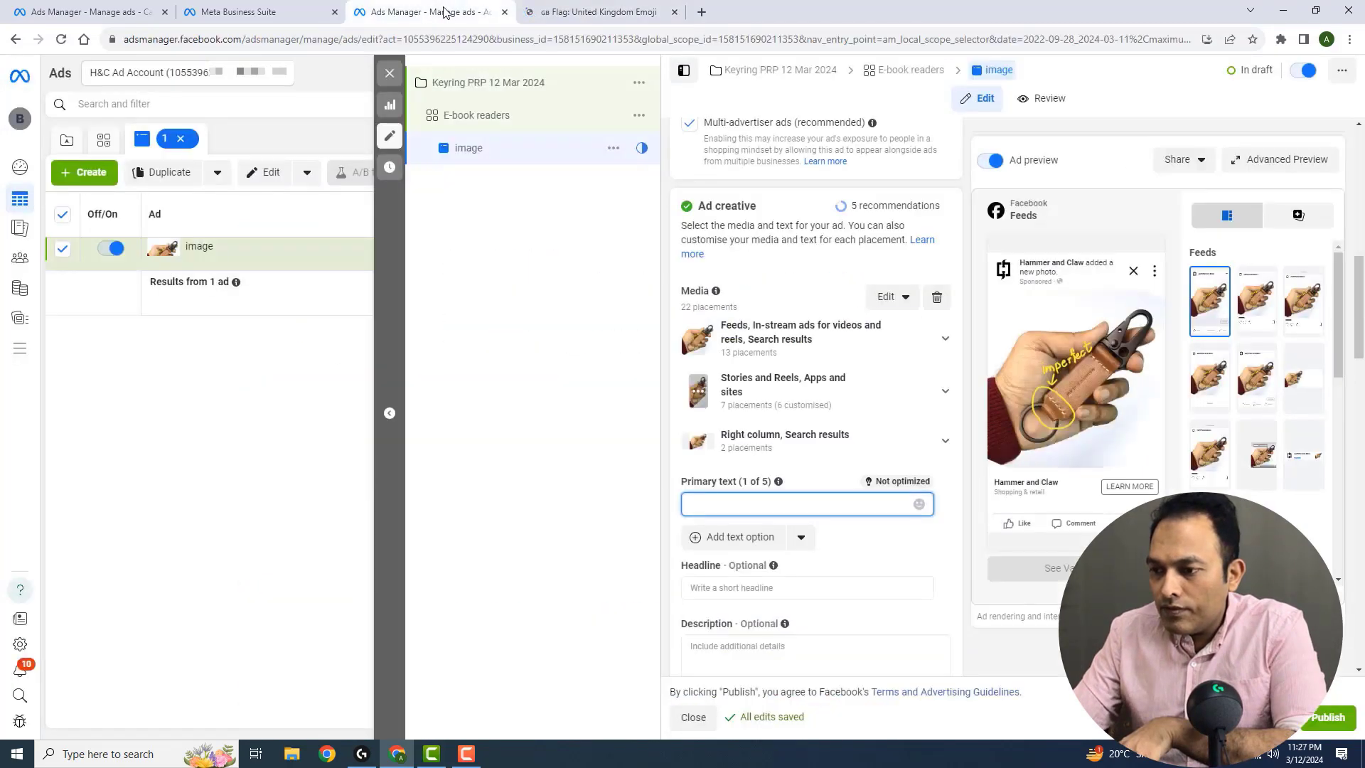
pyautogui.hotkey('ctrl', 'v')
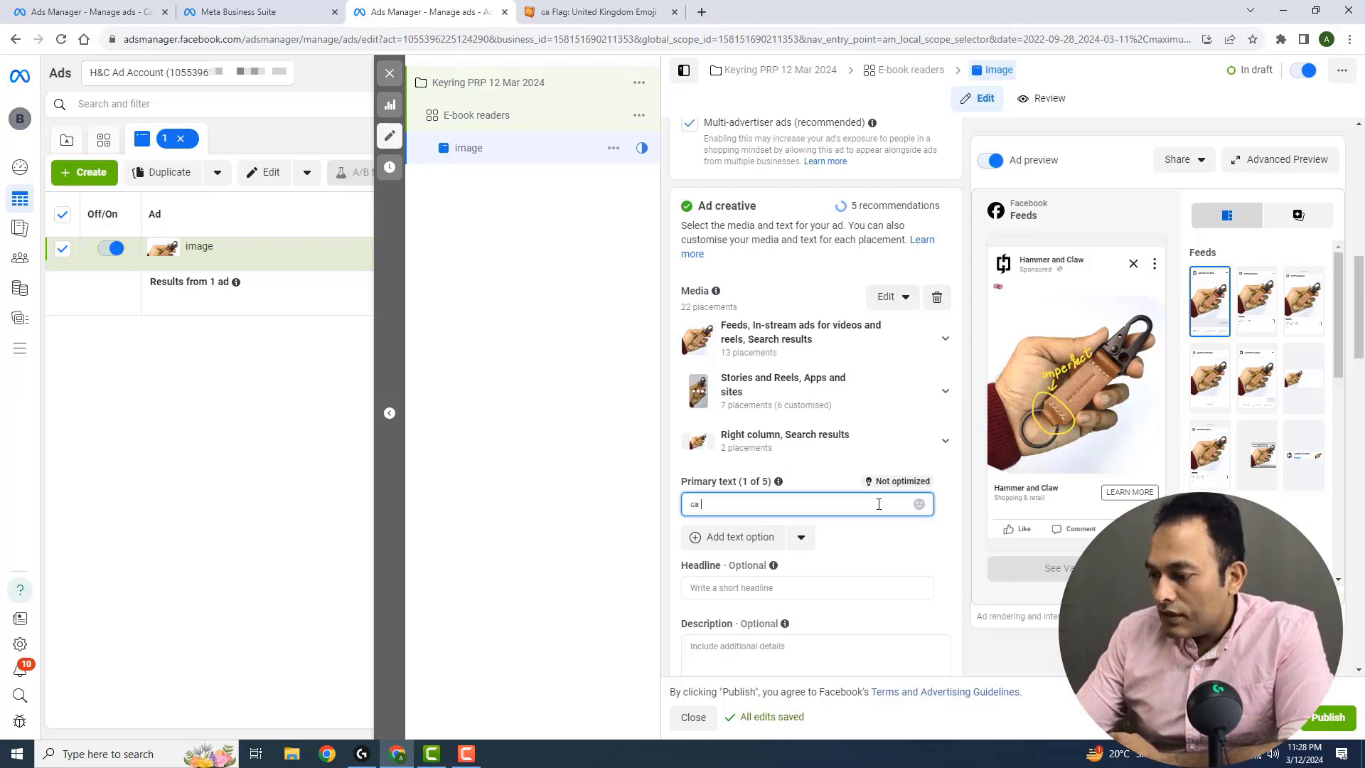
pyautogui.write('Did')
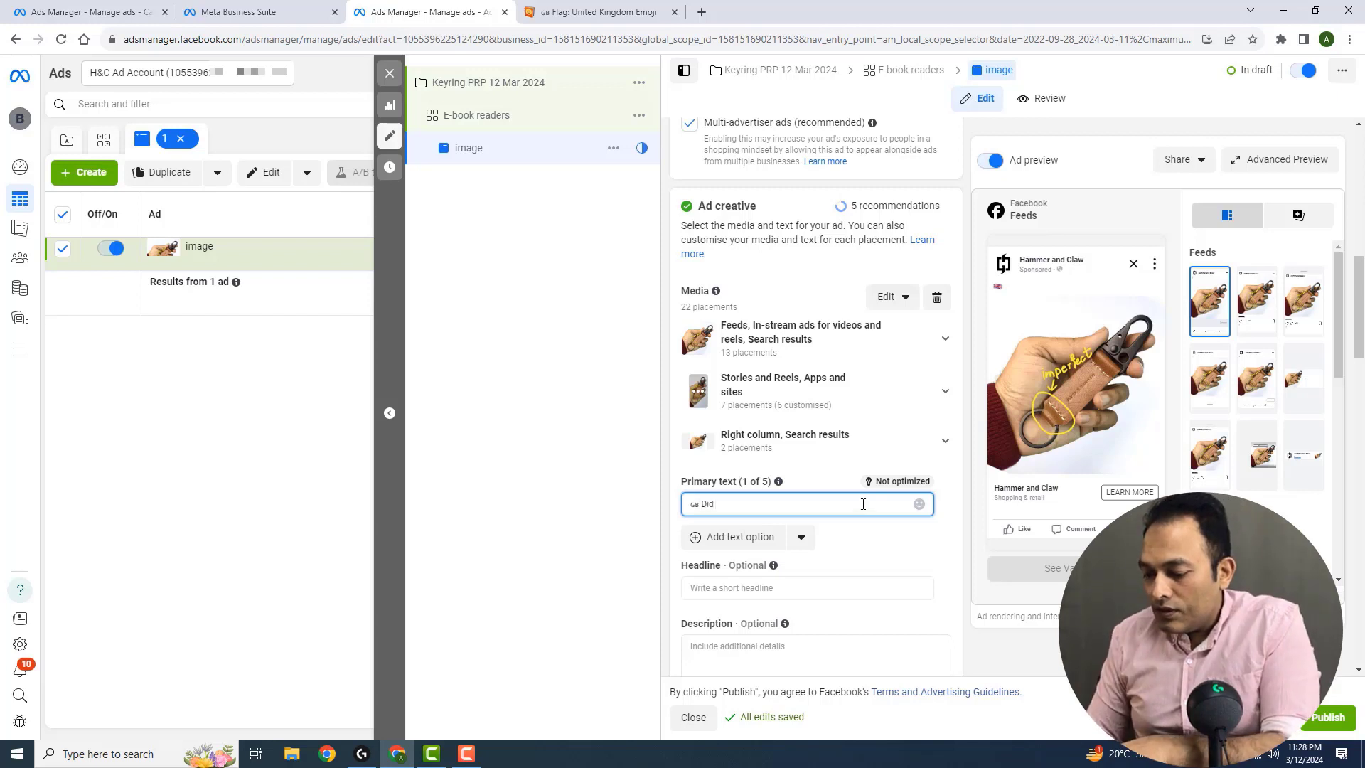
pyautogui.write(' you notice the stitching?')
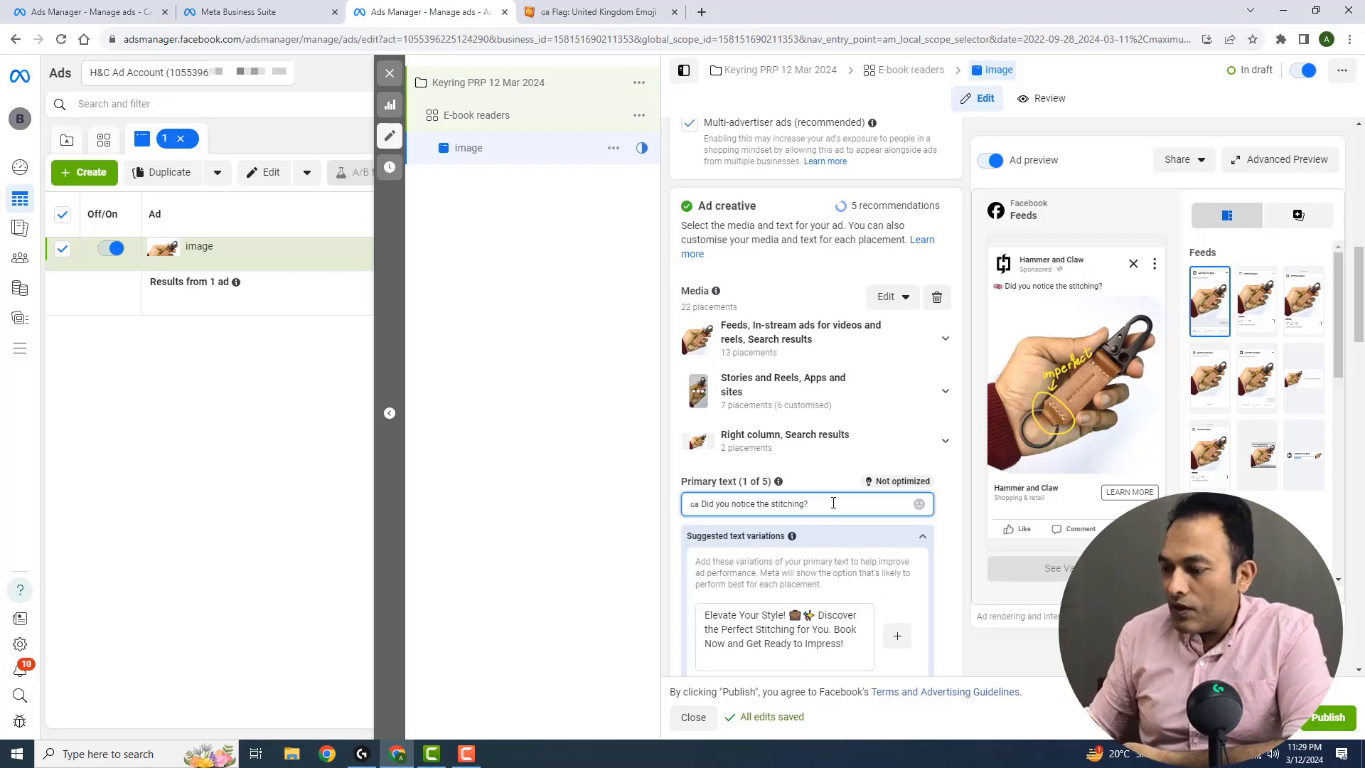
# Add a blank line and "Buy now:" below the stitching question in the primary text, ending with a line break
pyautogui.press('Return')
pyautogui.press('Return')
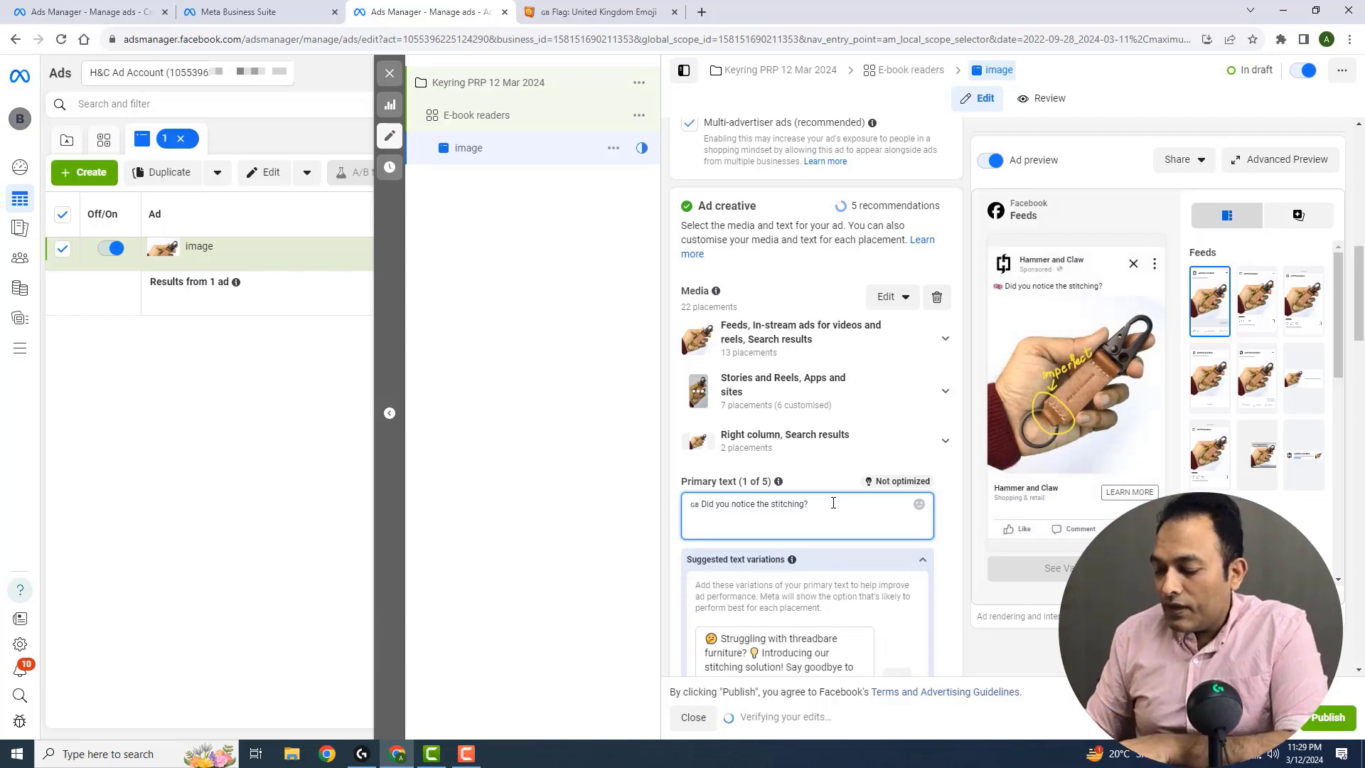
pyautogui.write('Buy ')
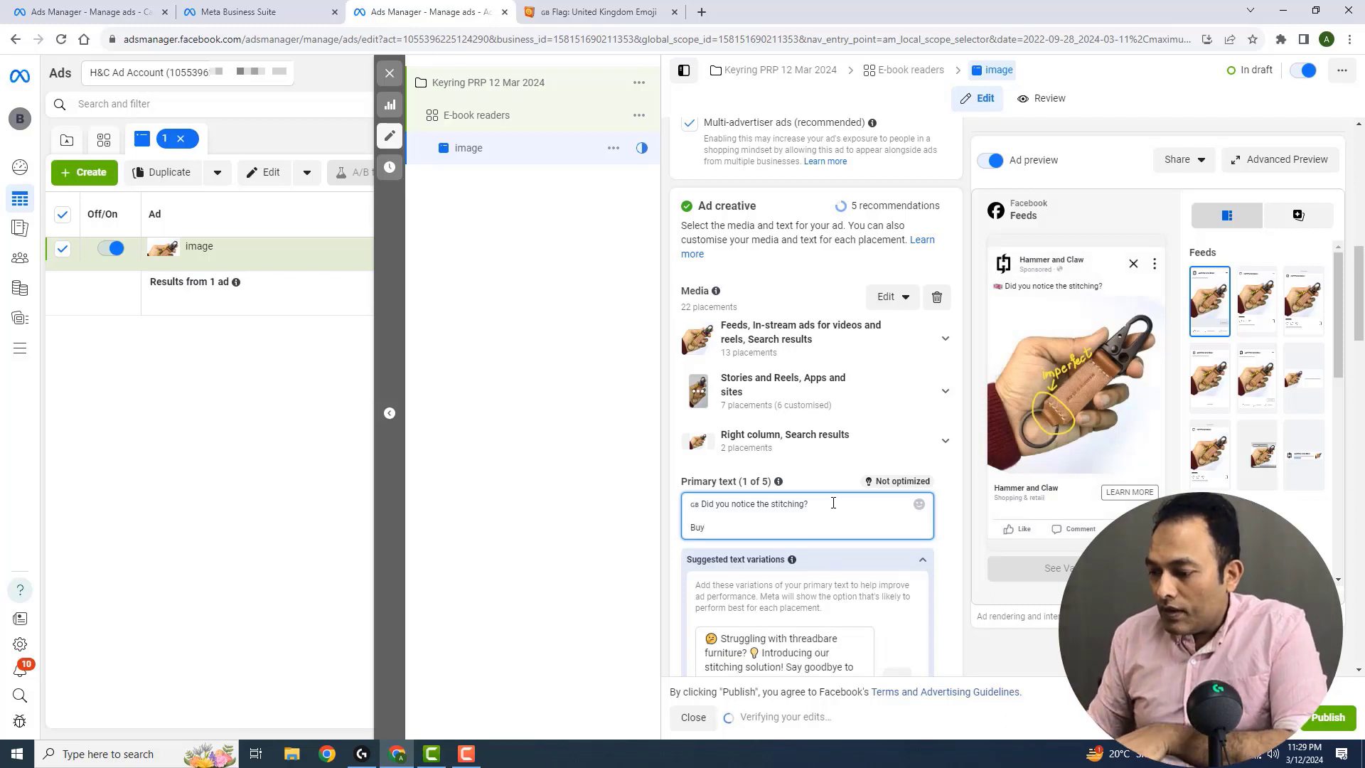
pyautogui.write('now!')
pyautogui.press('Return')
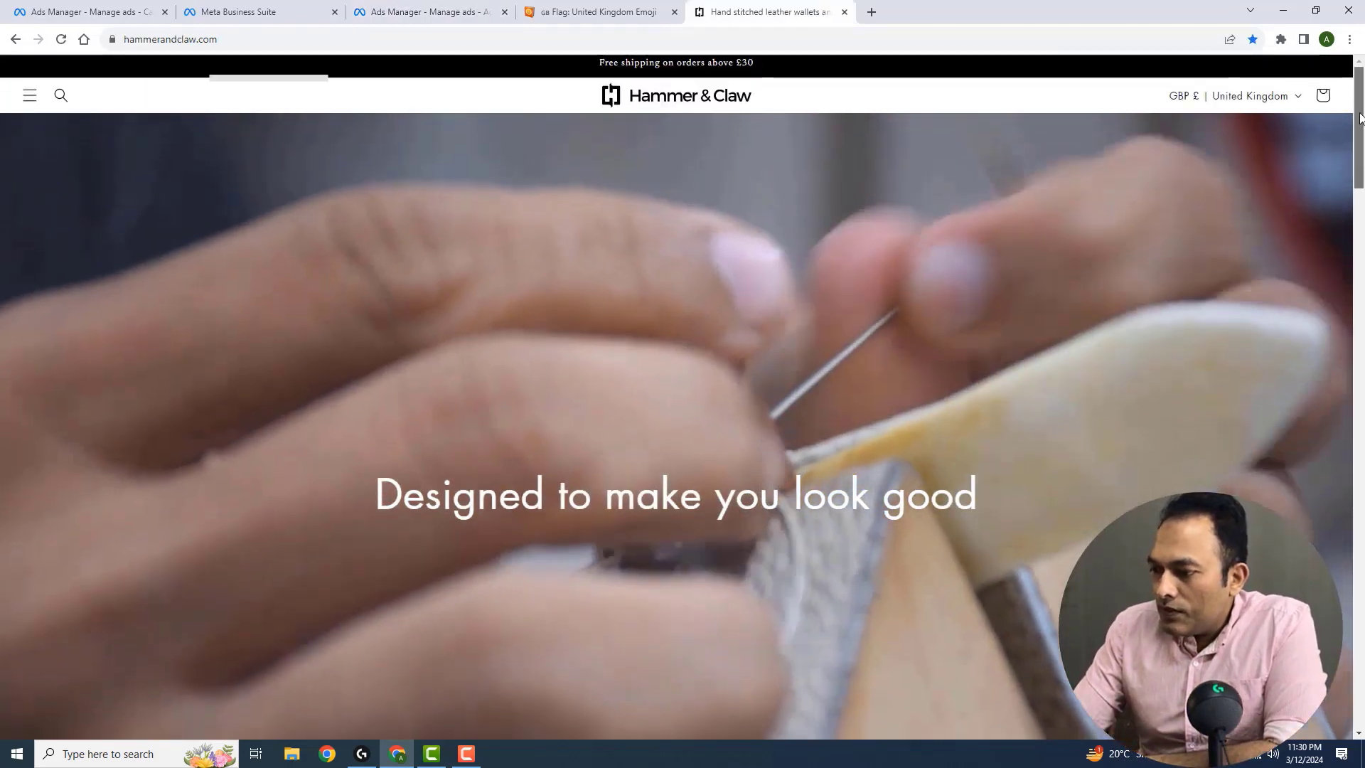
# Copy the Handstitched Leather Keyring X product page URL from hammerandclaw.com and paste it under "Buy now:" in the primary text
pyautogui.moveTo(1361, 118); pyautogui.dragTo(1362, 229)
pyautogui.click(215, 468)
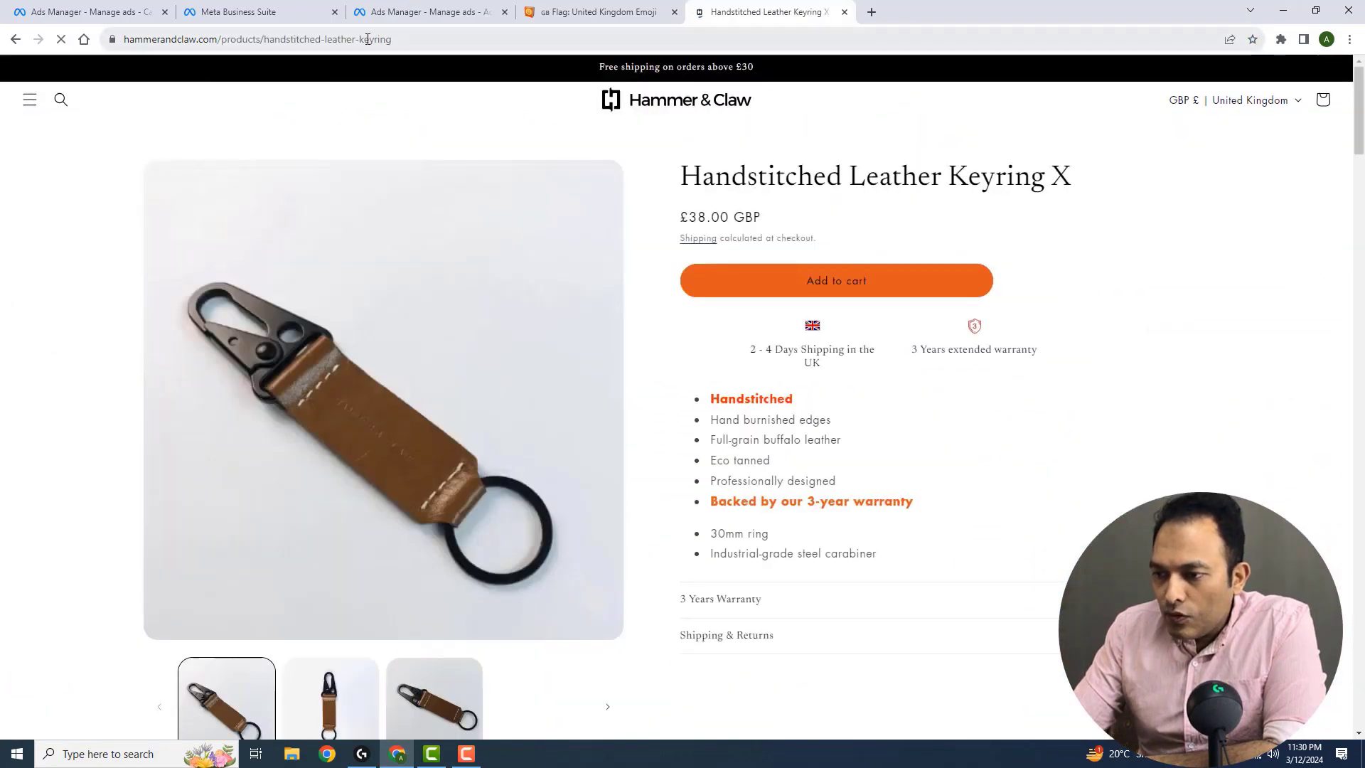
pyautogui.click(371, 39)
pyautogui.rightClick(368, 39)
pyautogui.click(415, 125)
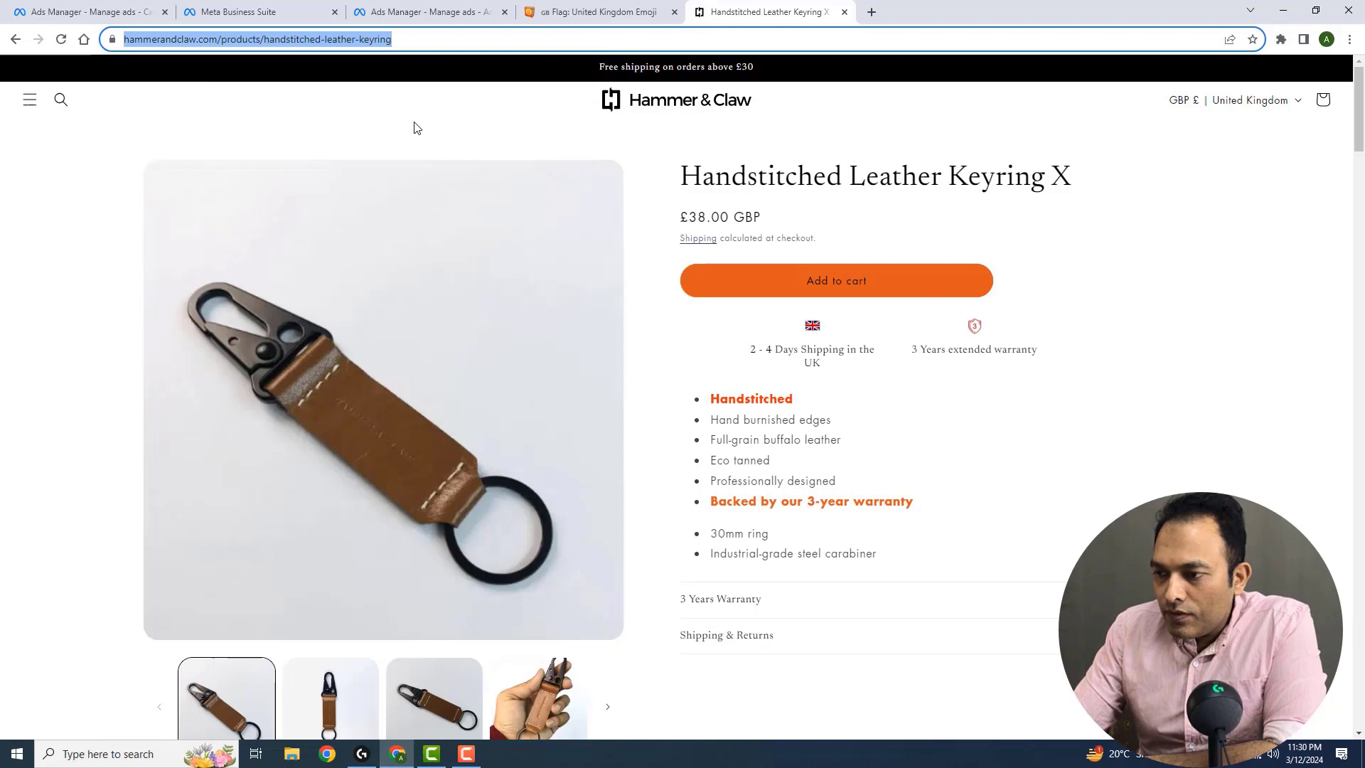
pyautogui.click(423, 12)
pyautogui.click(707, 549)
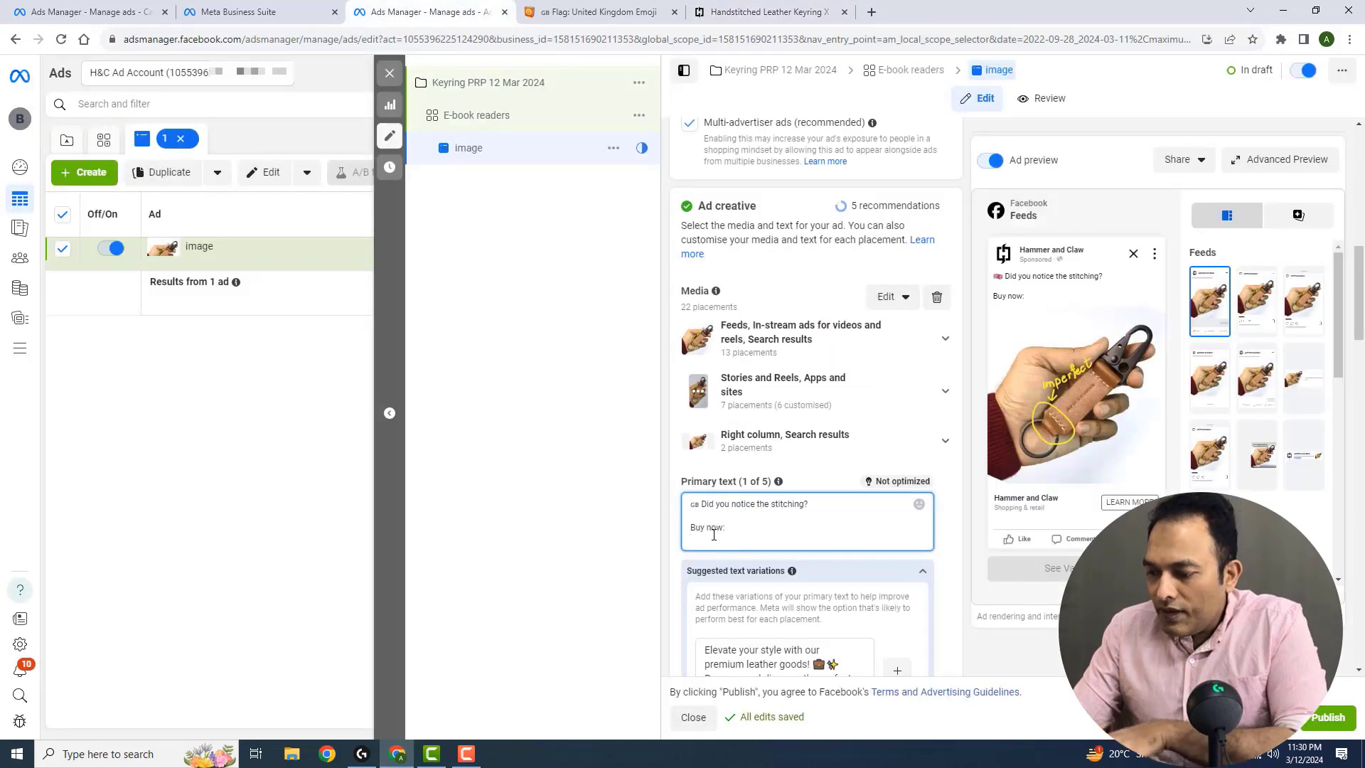
pyautogui.hotkey('ctrl', 'v')
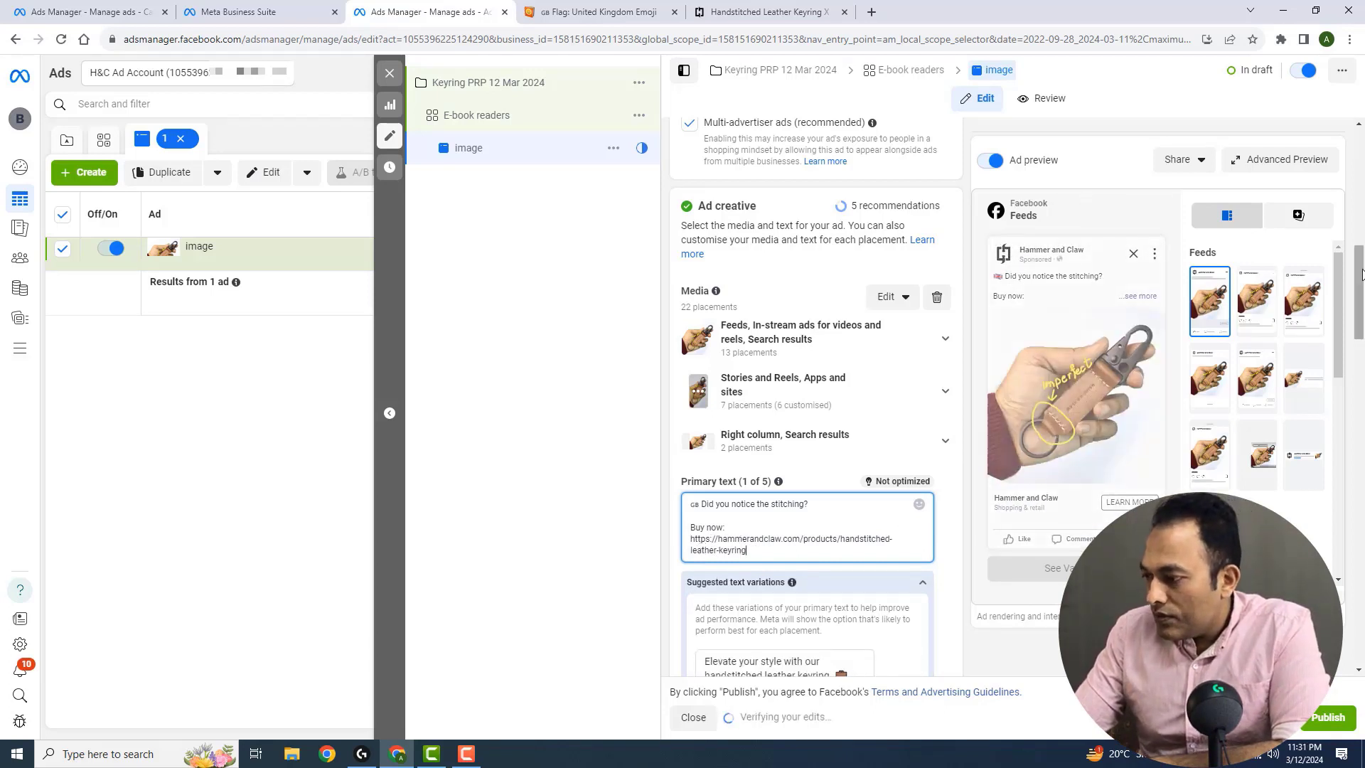
# Set the ad's headline to "Handstitched leather keyring"
pyautogui.moveTo(1360, 274); pyautogui.dragTo(1360, 298)
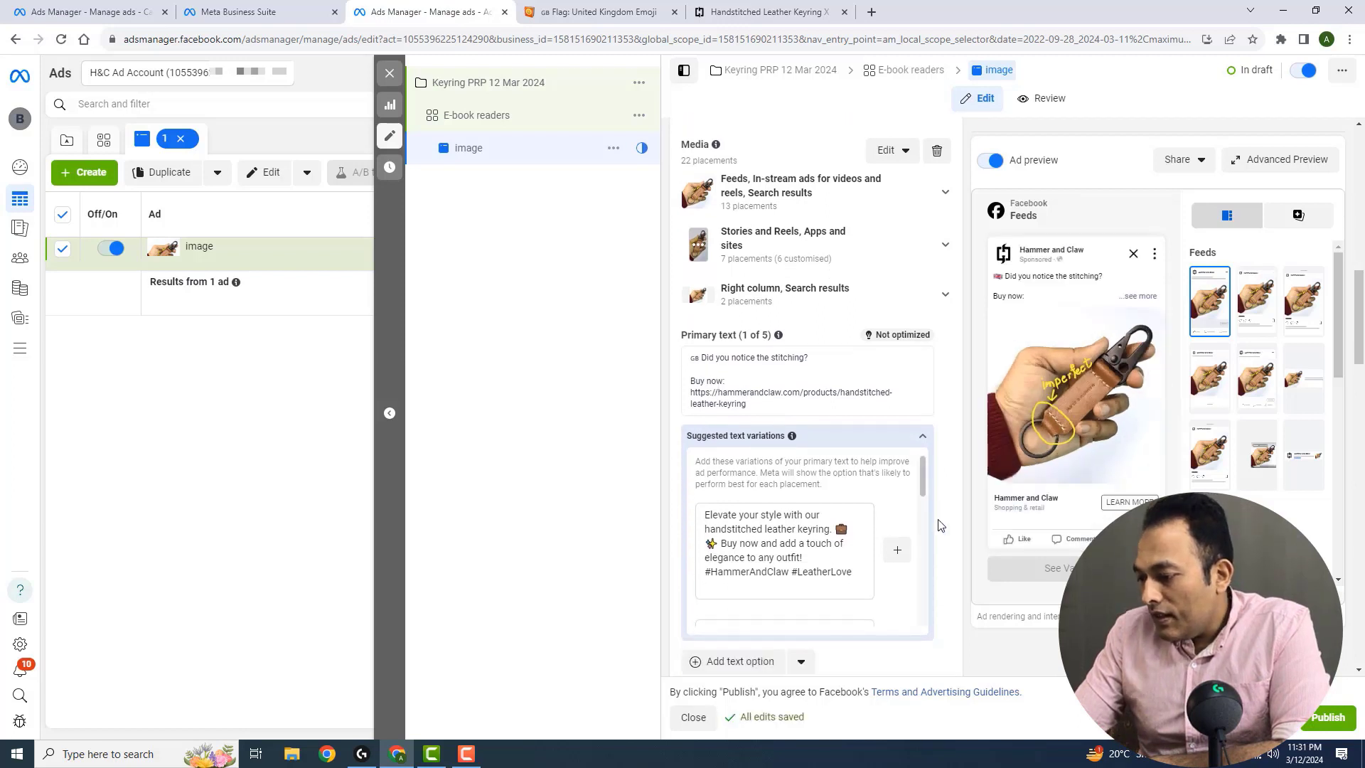
pyautogui.scroll(-3, 856, 341)
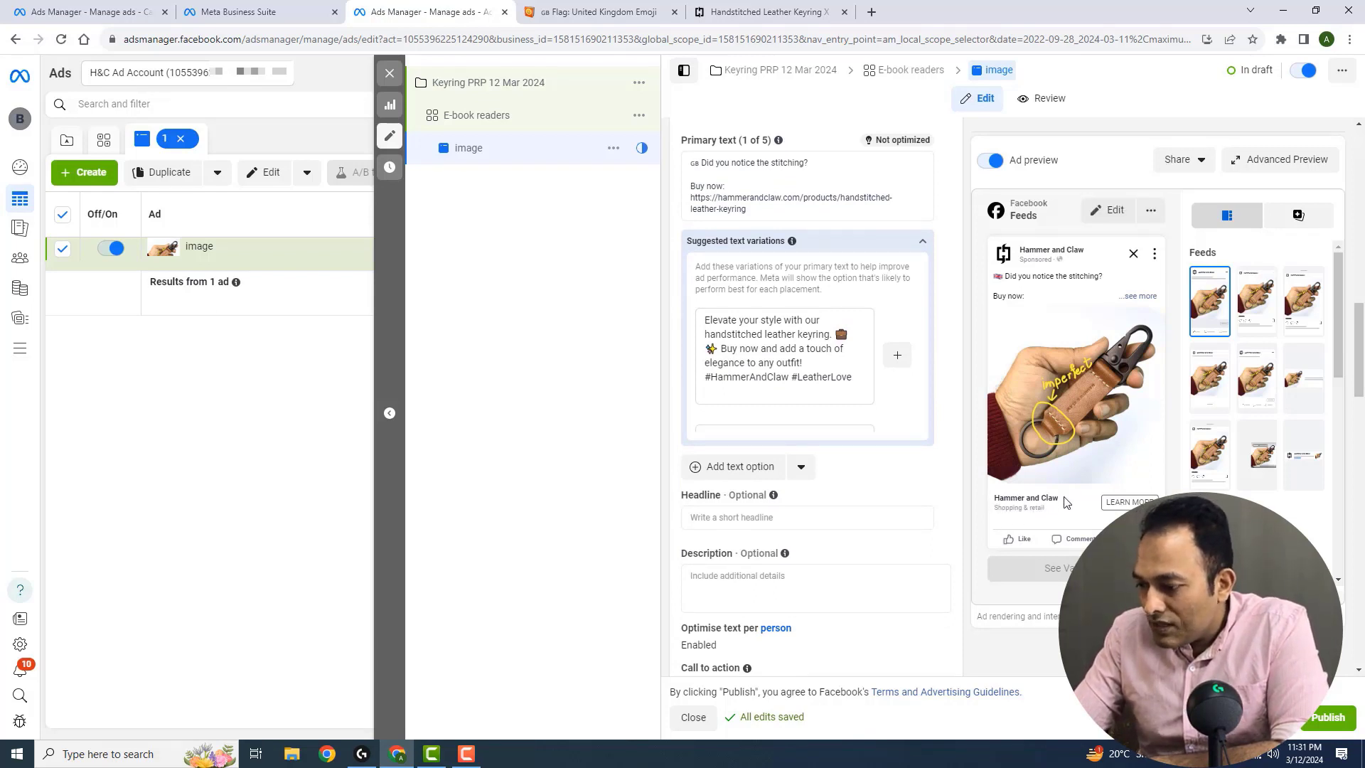
pyautogui.click(845, 518)
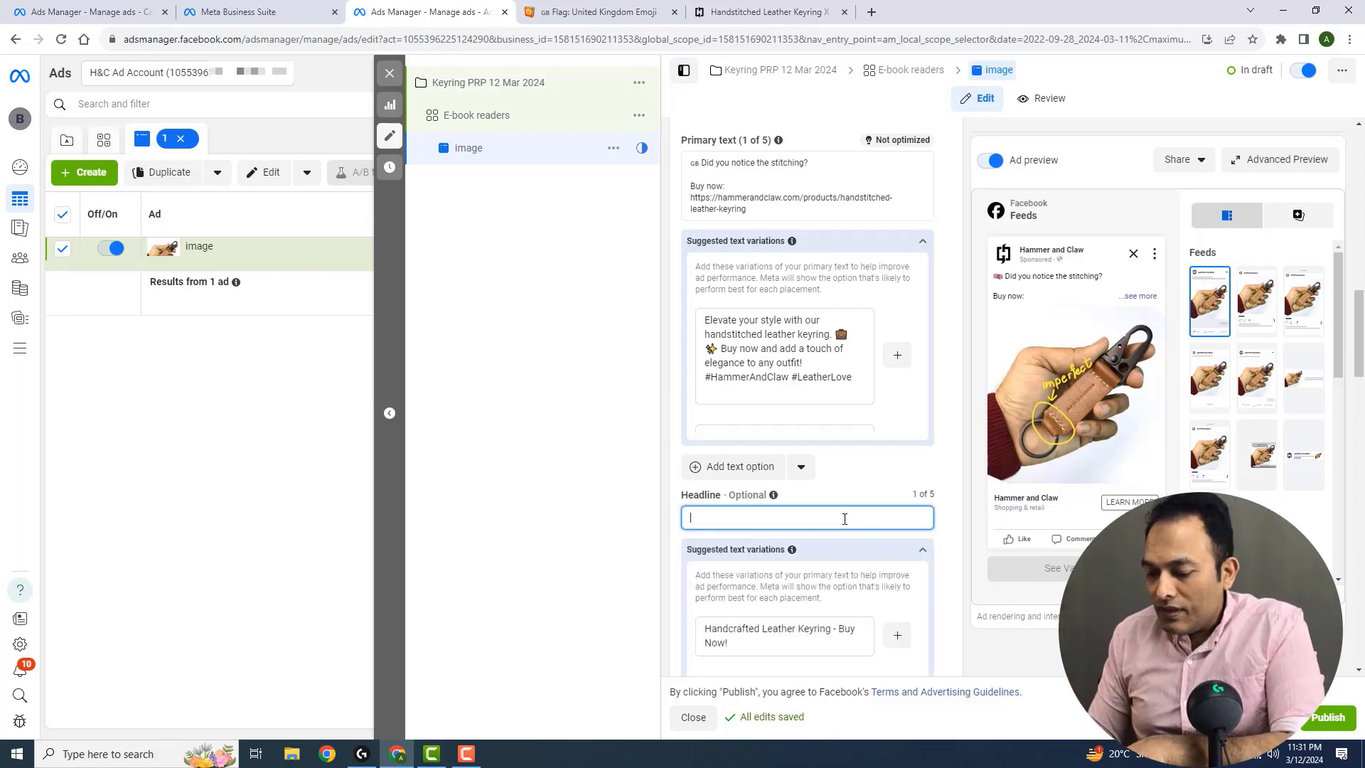
pyautogui.write('Hand')
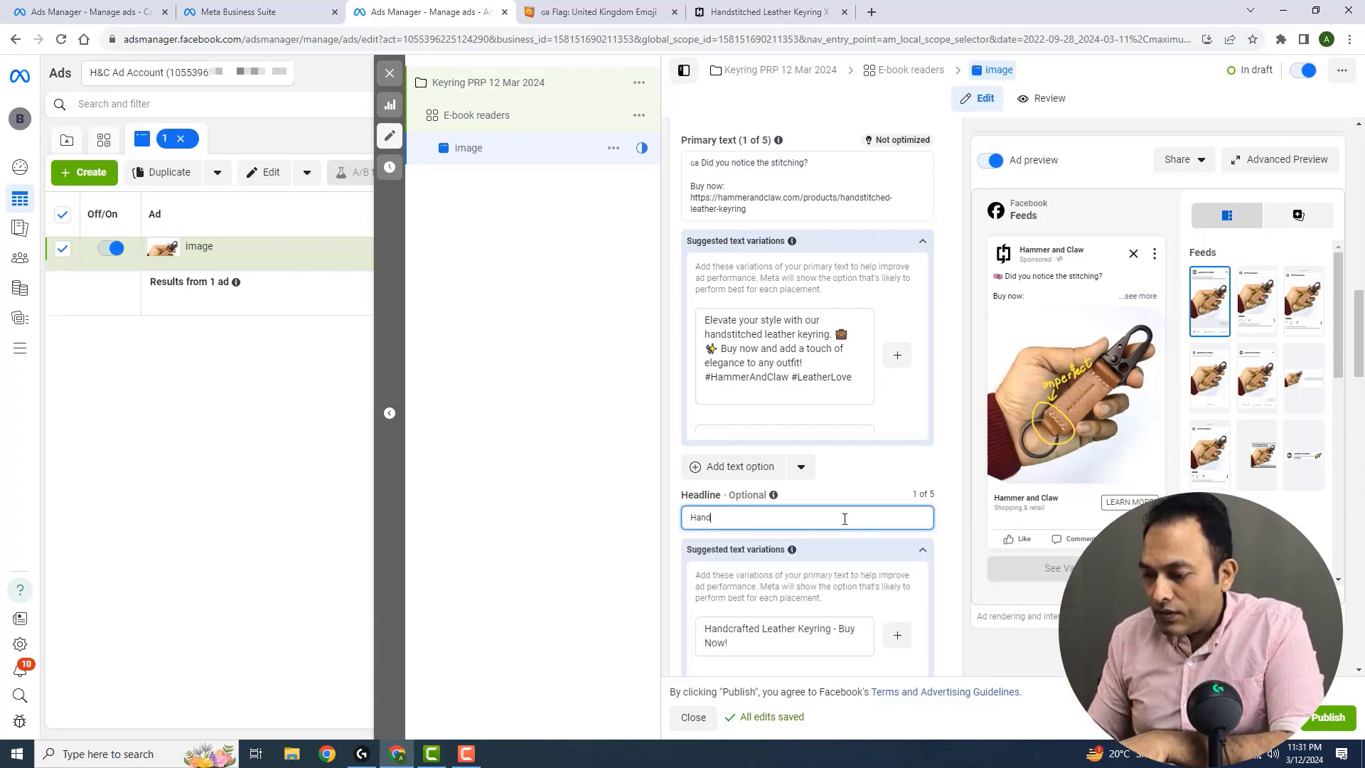
pyautogui.write('stitched leather keyring')
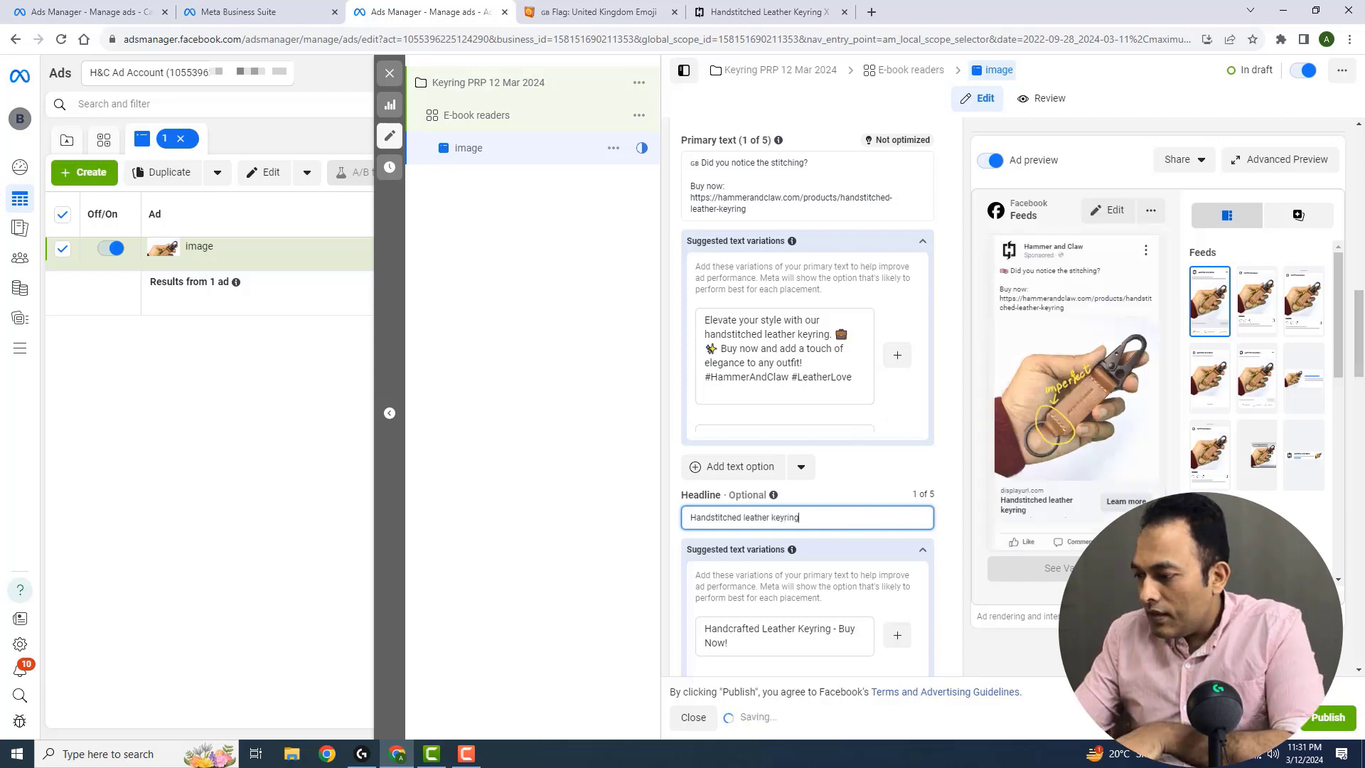
pyautogui.click(1028, 518)
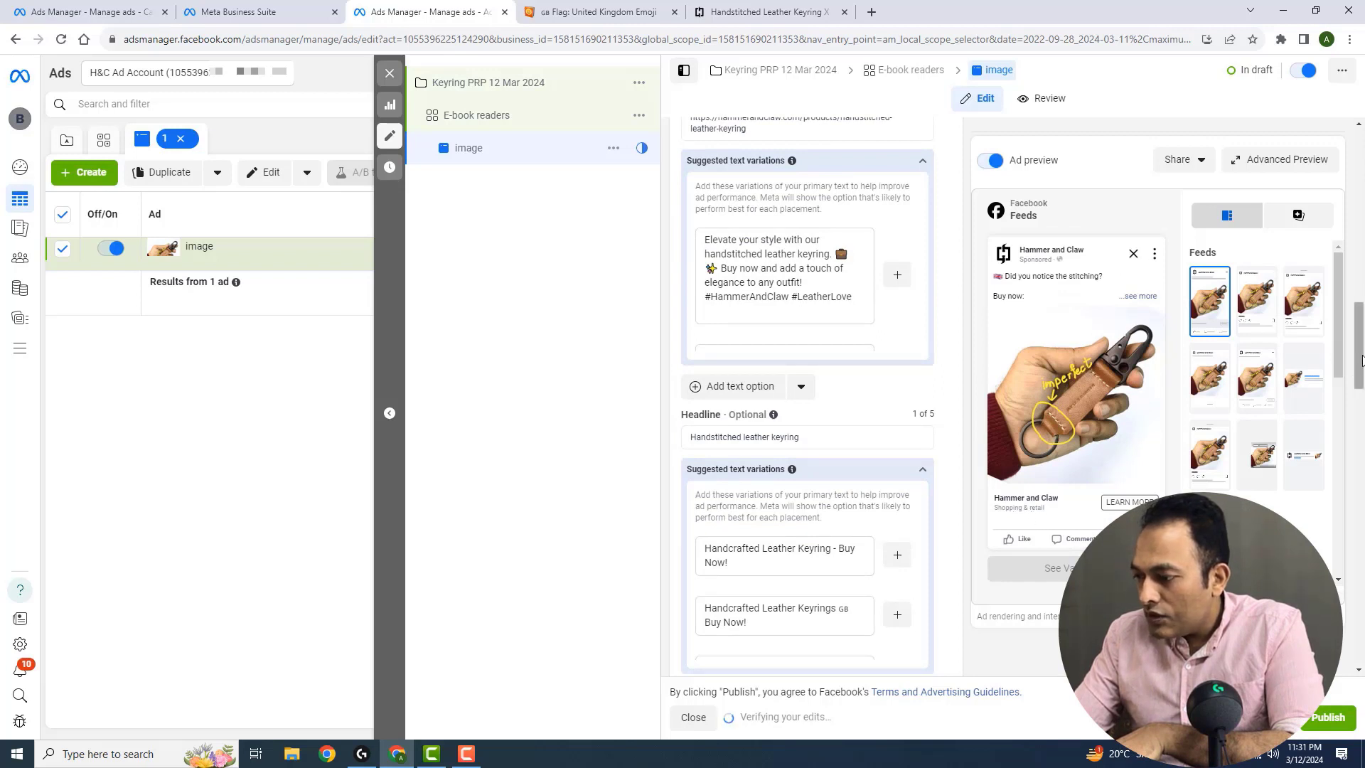
# Set the ad's description to "3 Day shipping in the UK"
pyautogui.scroll(-3, 910, 533)
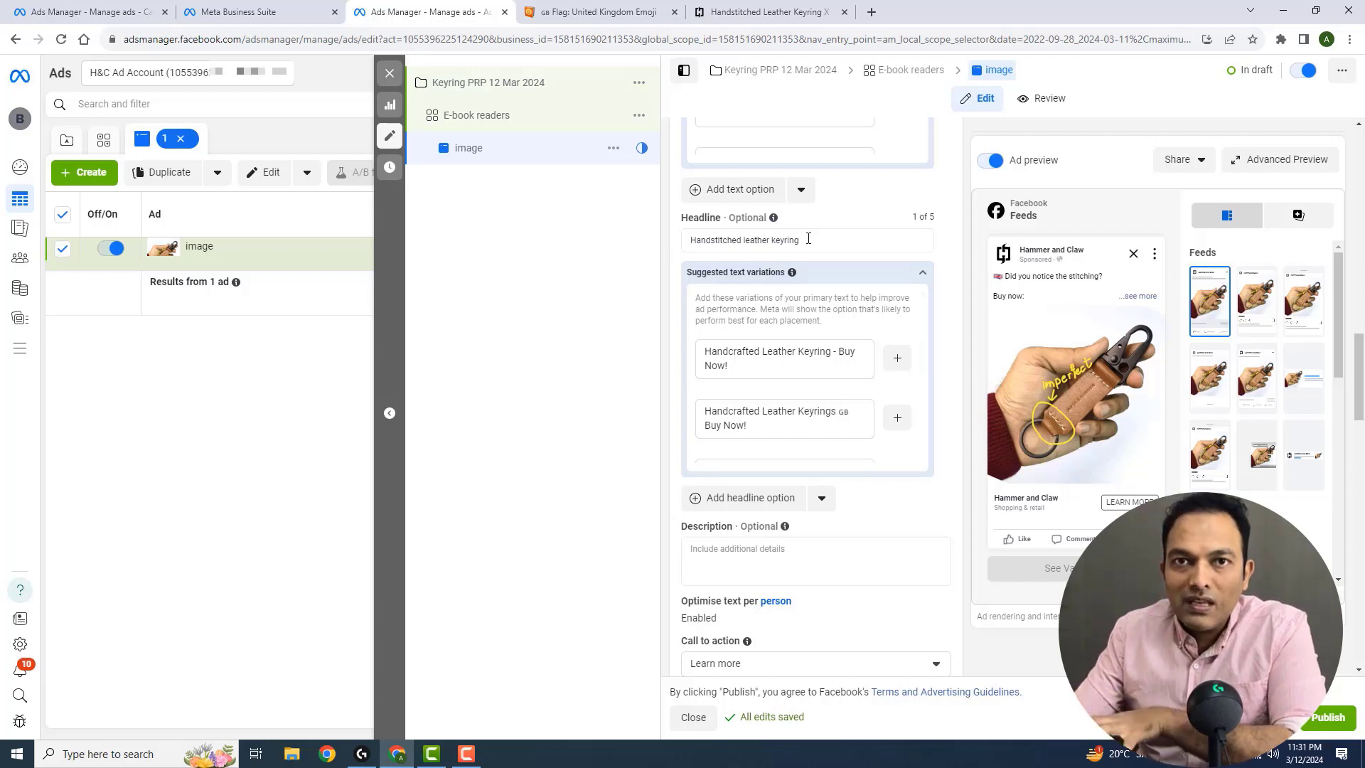
pyautogui.click(810, 565)
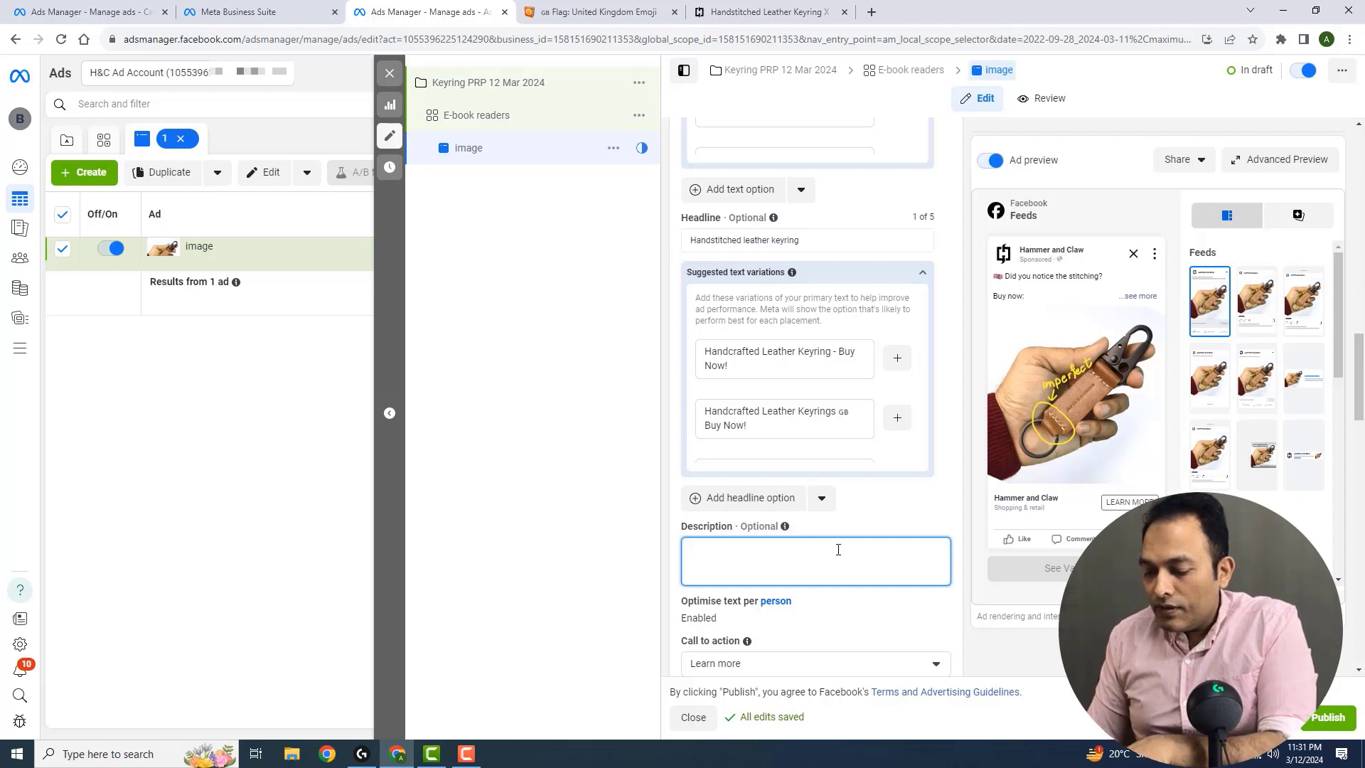
pyautogui.write('3 Day ')
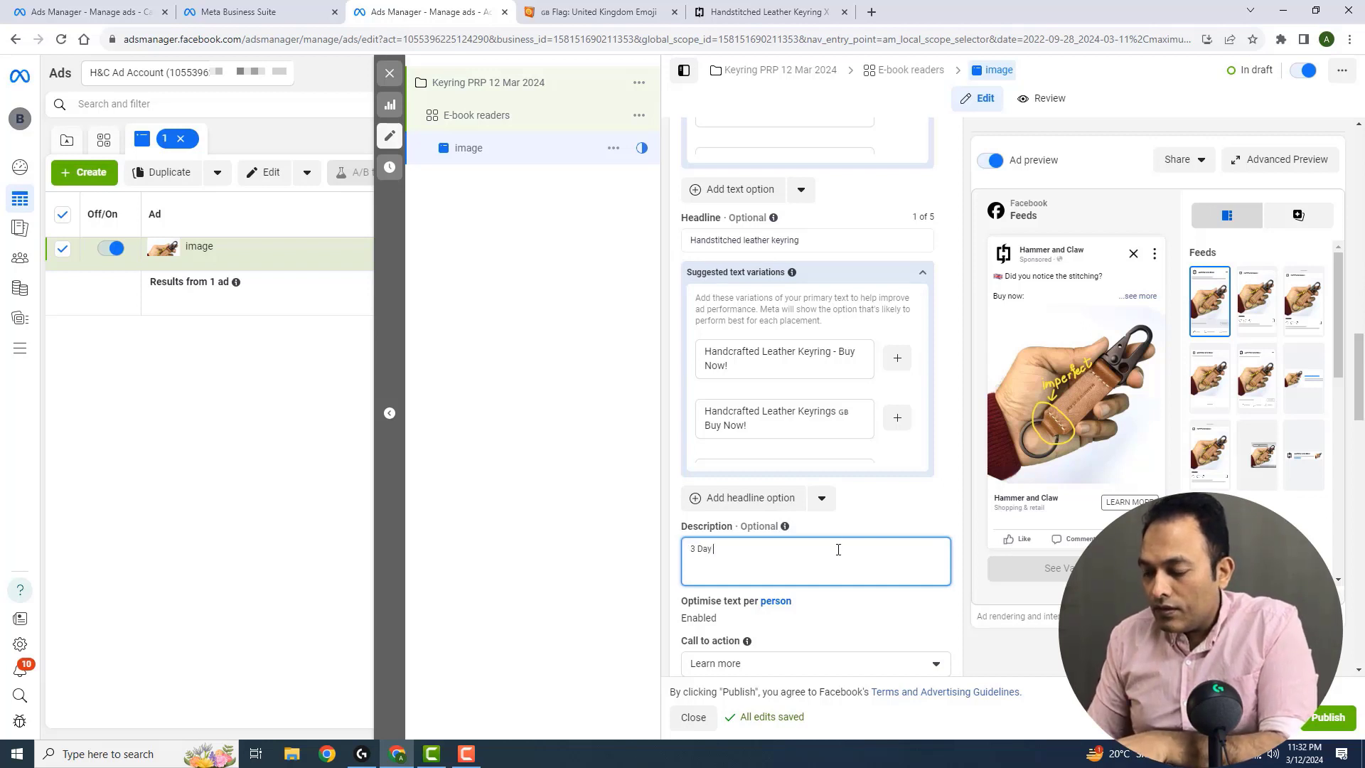
pyautogui.write('shipping in the UK')
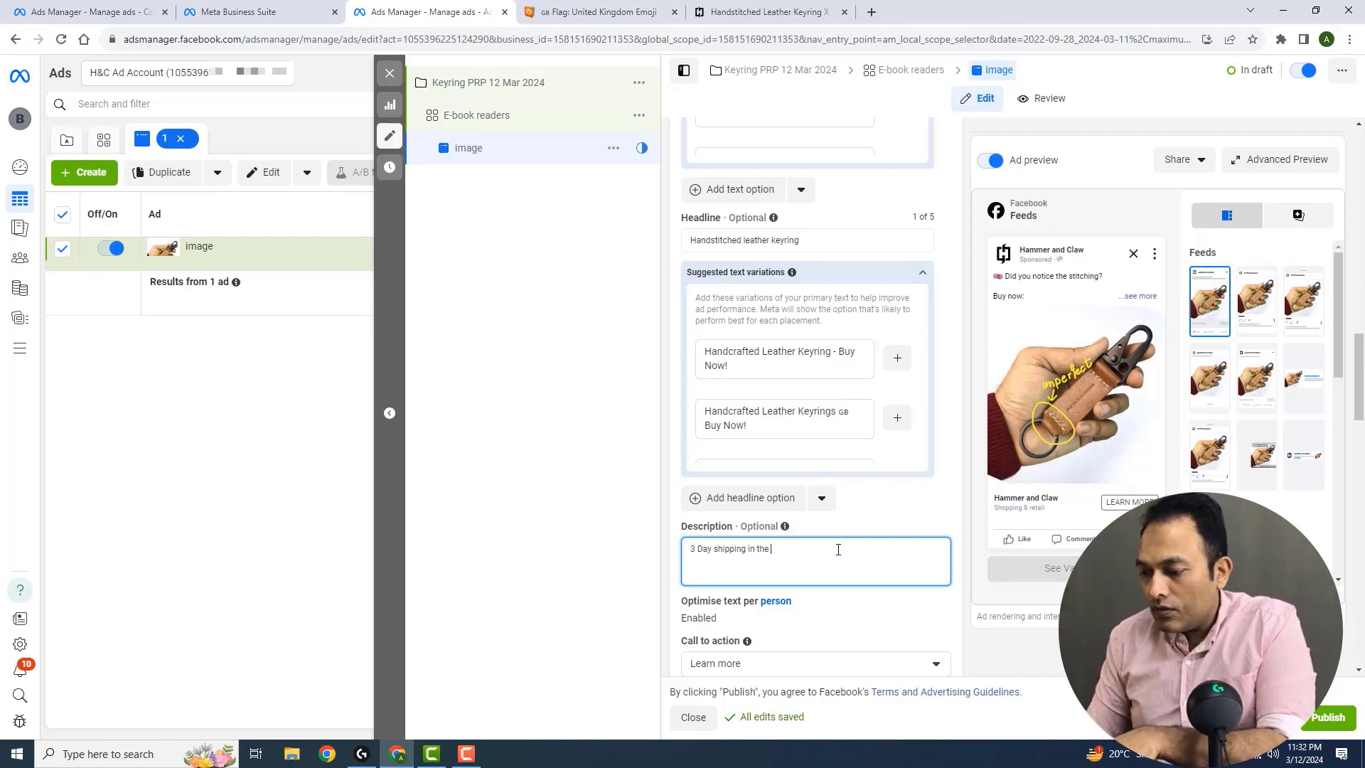
pyautogui.click(964, 516)
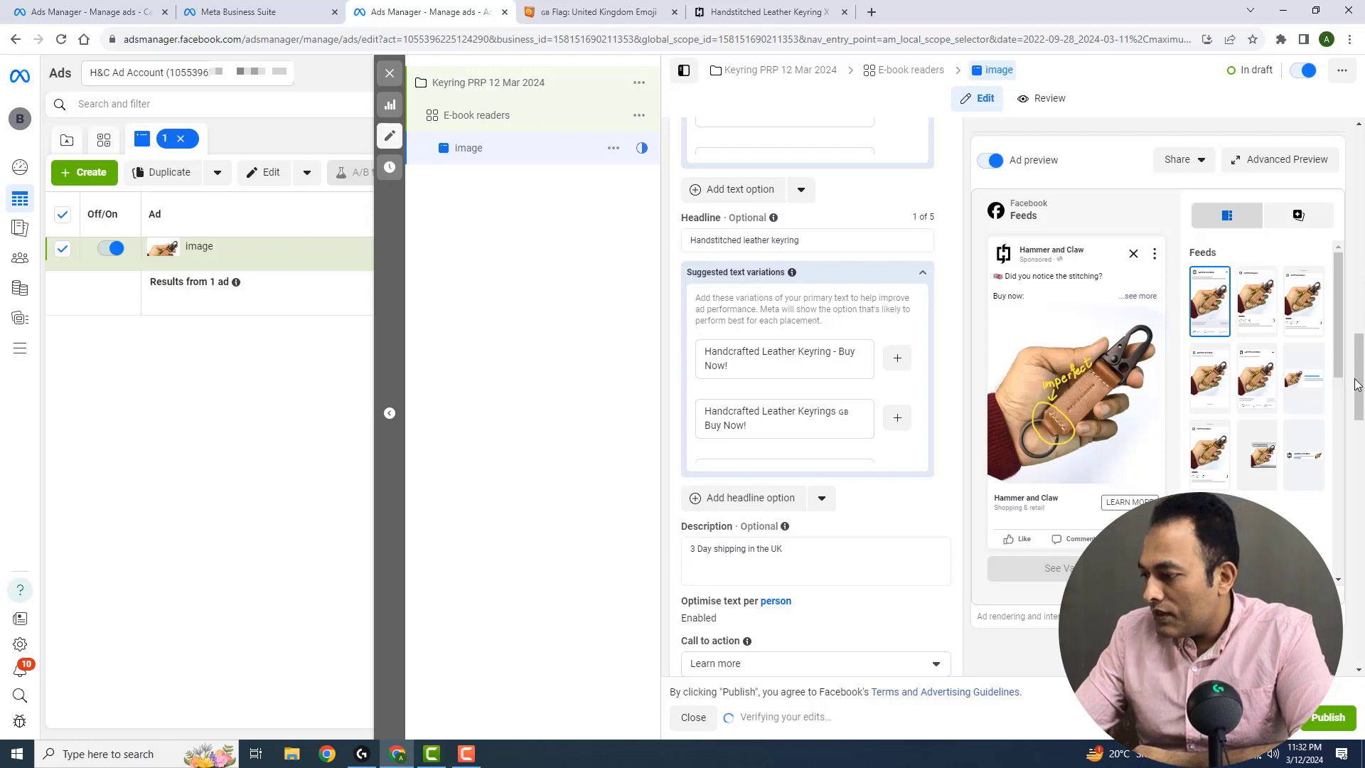
# Change the ad's call to action to Shop now
pyautogui.scroll(-2, 1358, 382)
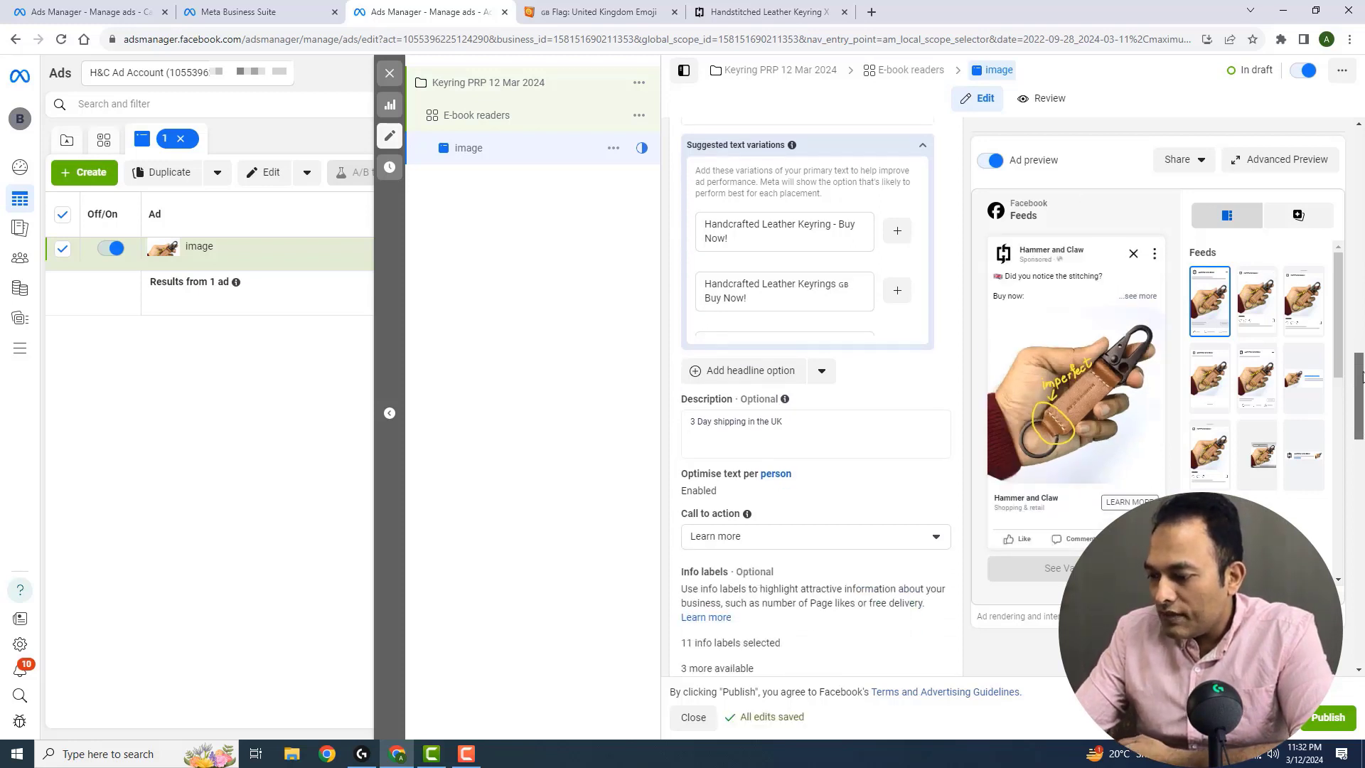
pyautogui.click(866, 543)
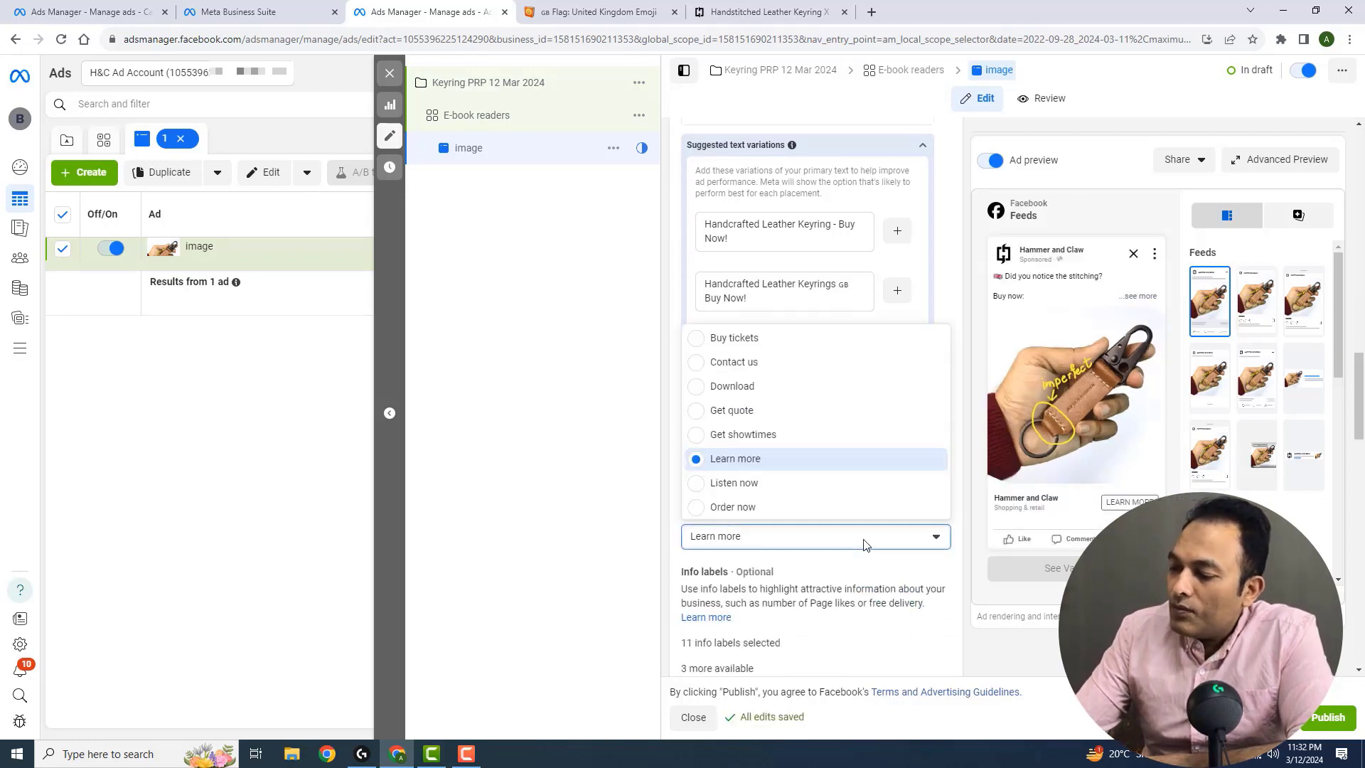
pyautogui.scroll(-2, 802, 447)
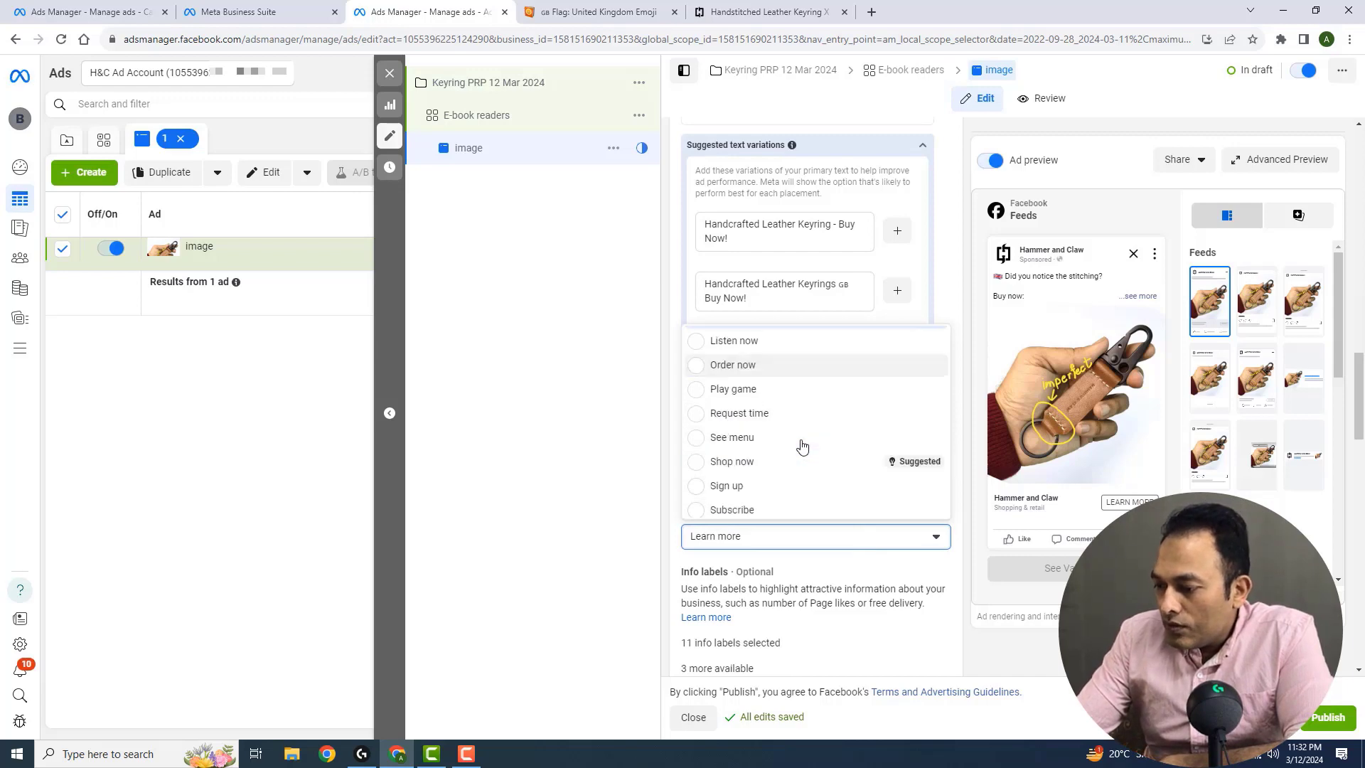
pyautogui.click(759, 461)
pyautogui.scroll(-5, 1356, 445)
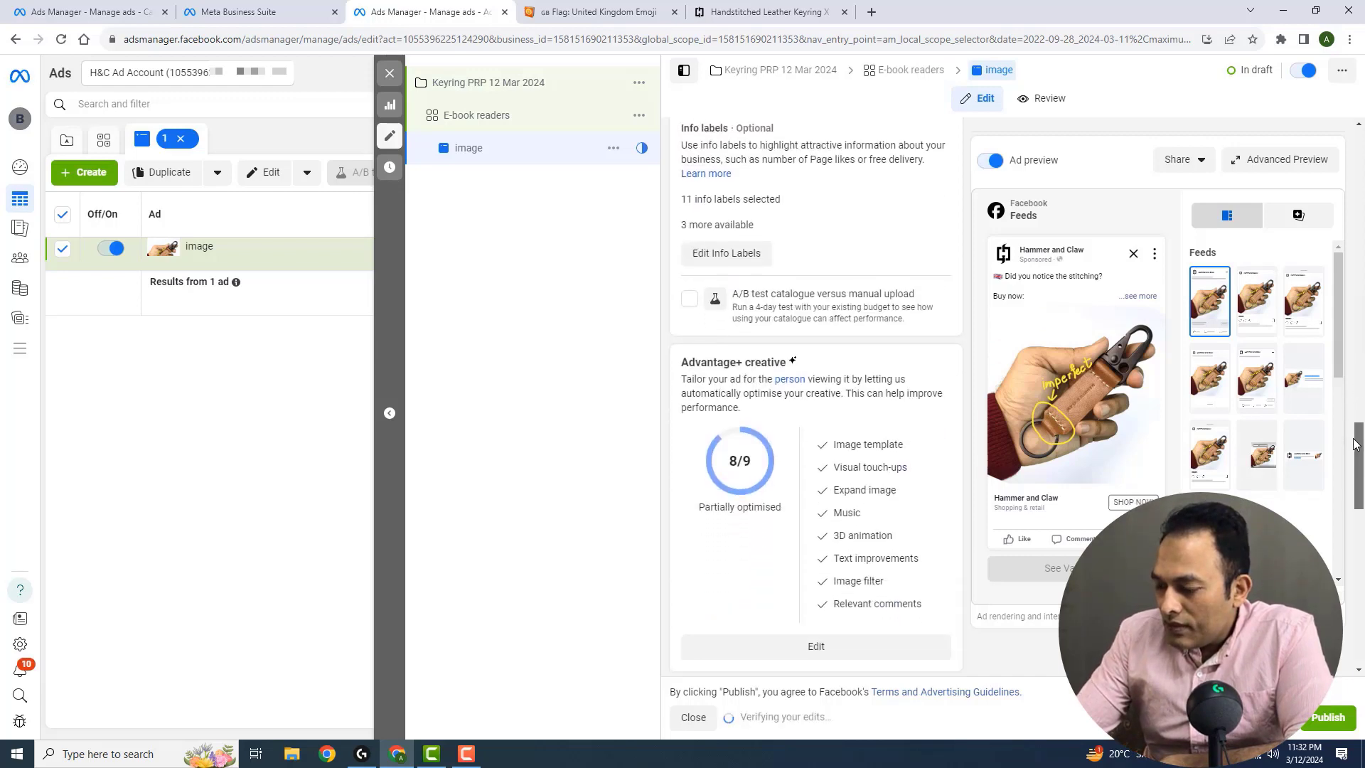
pyautogui.scroll(-6, 1355, 444)
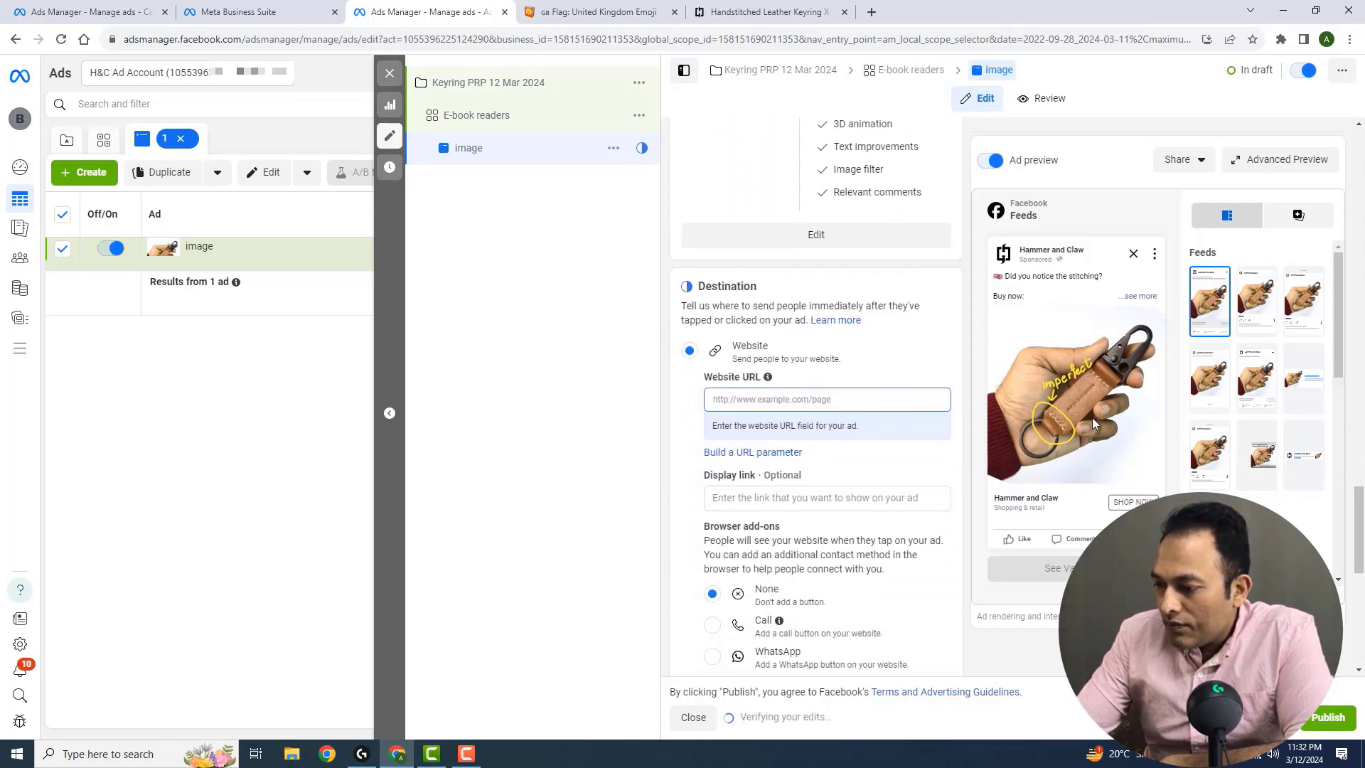
pyautogui.click(938, 402)
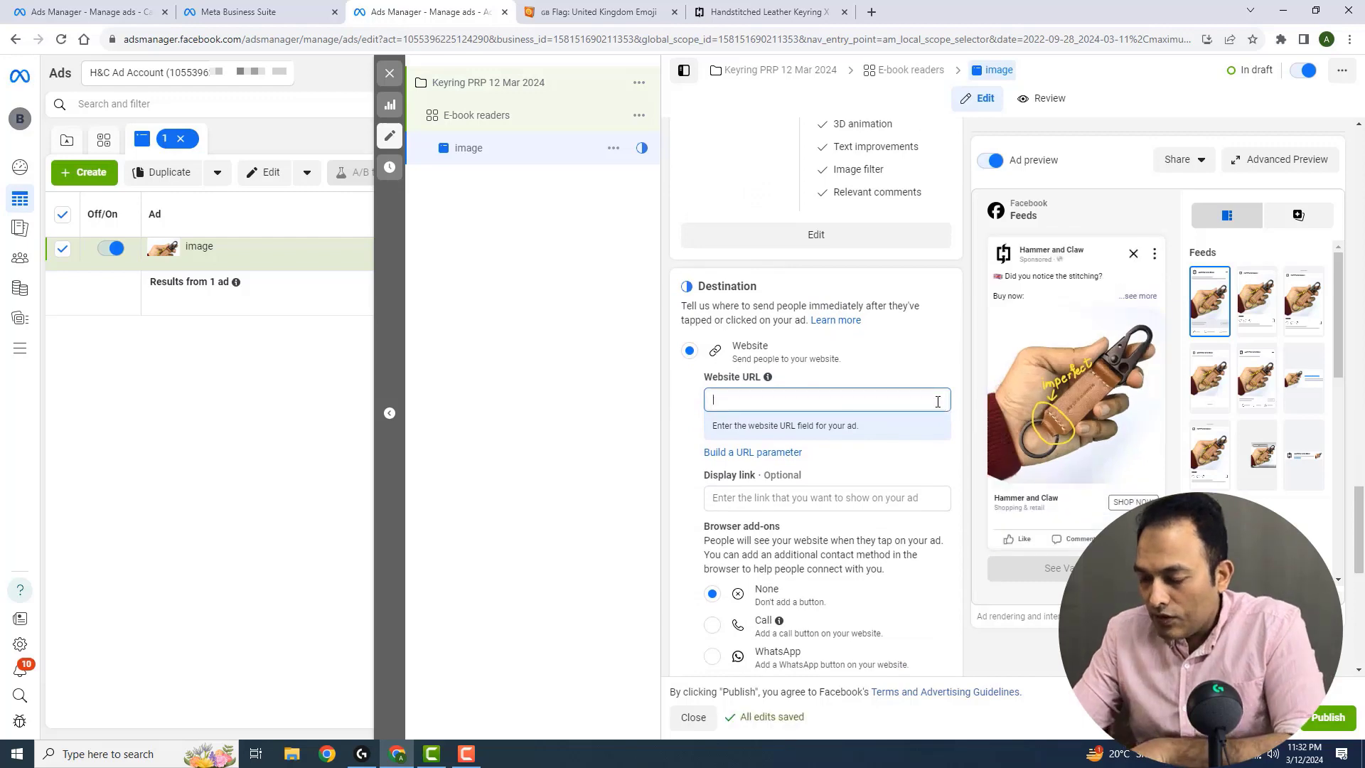
pyautogui.hotkey('ctrl', 'v')
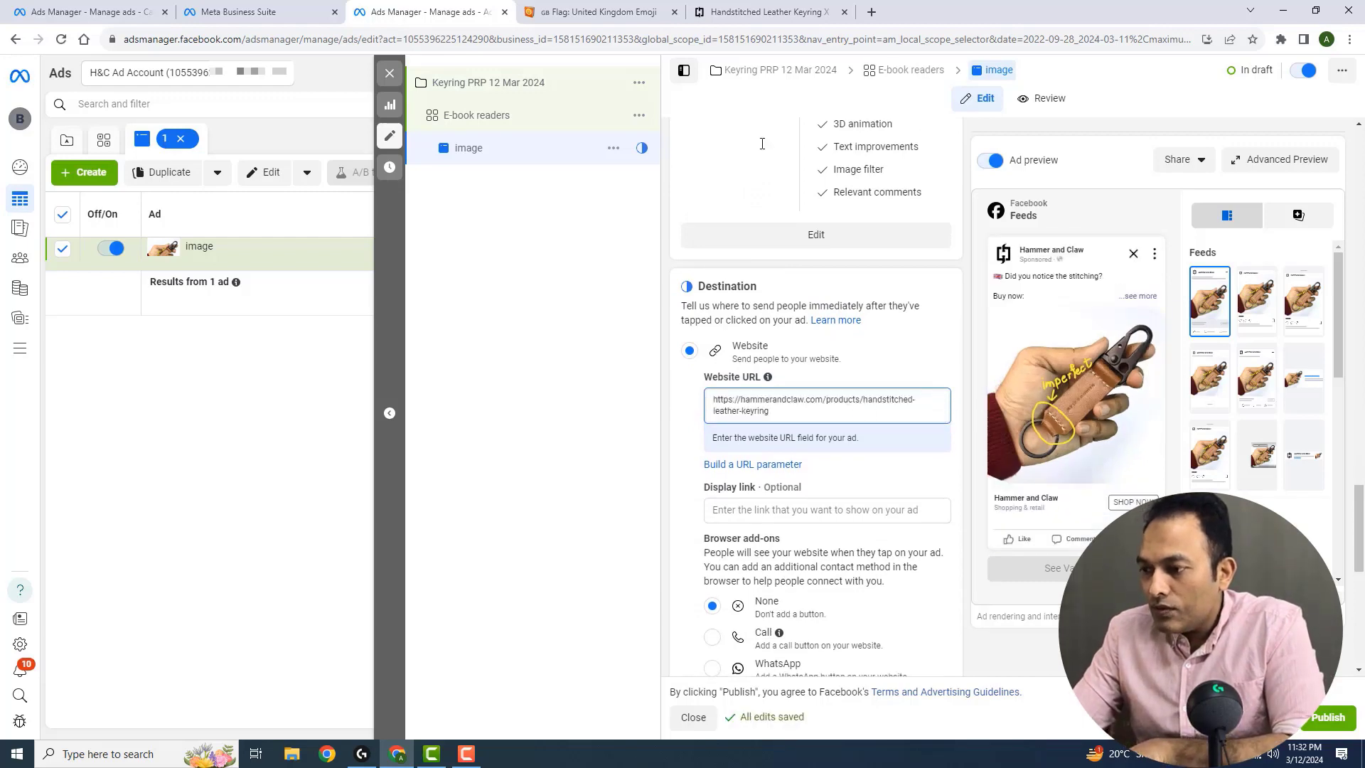
pyautogui.click(771, 10)
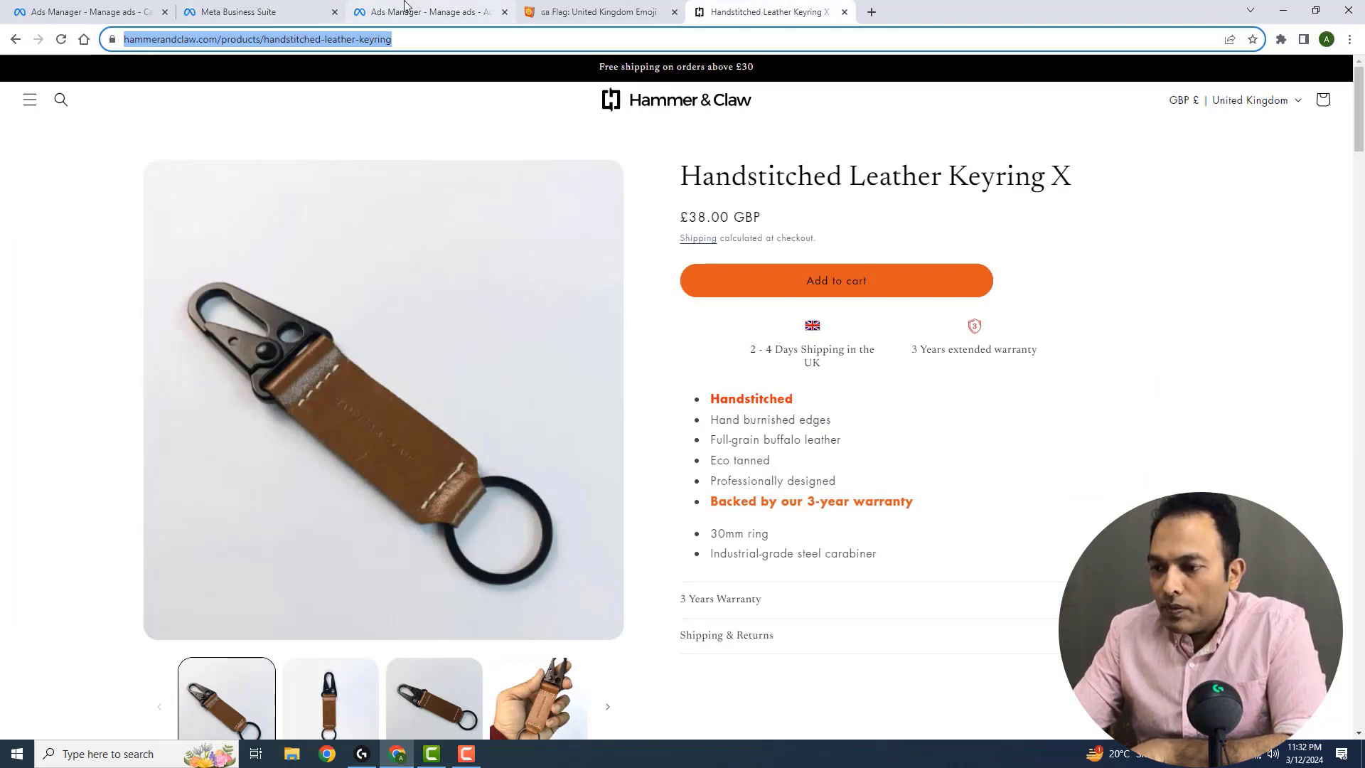
pyautogui.click(427, 11)
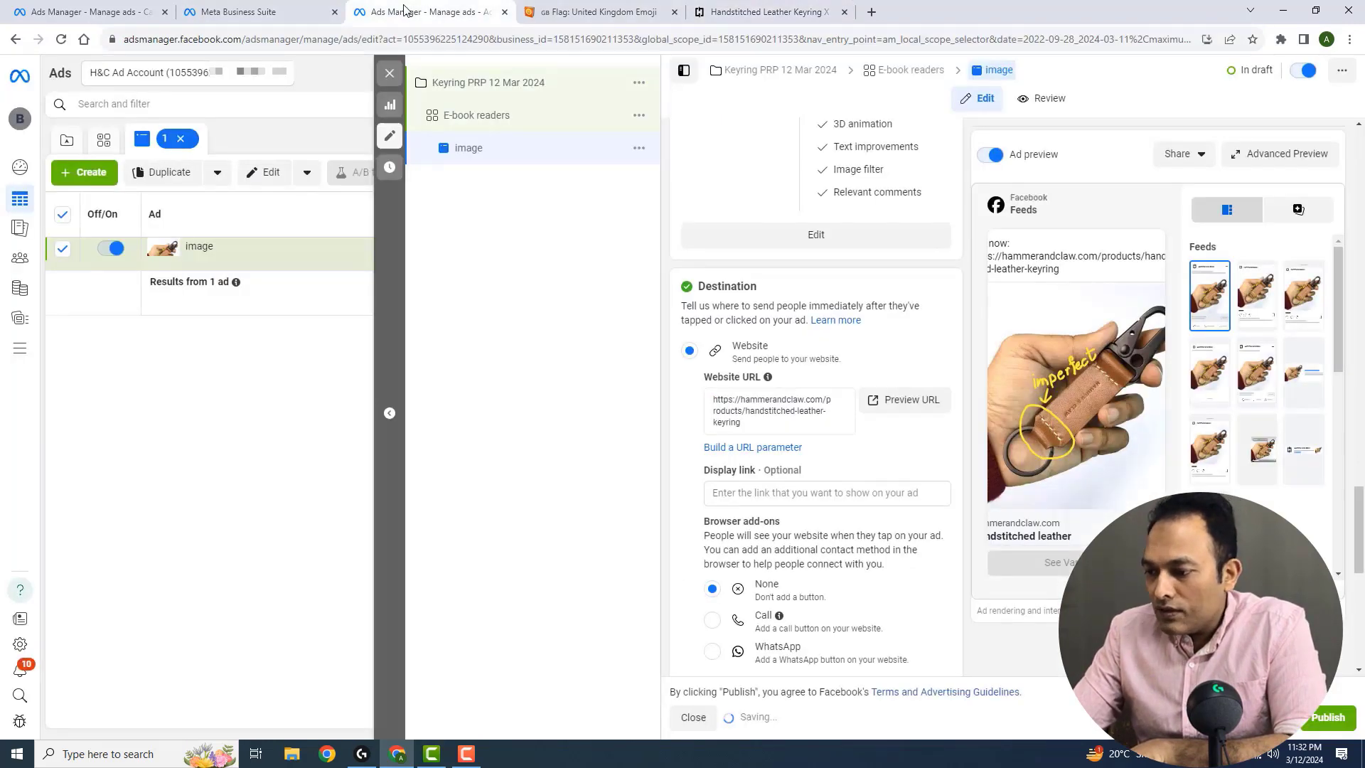
# Build the URL parameters with campaign medium {{adset.name}}, campaign name {{campaign.name}} and campaign content {{ad.name}}, and apply them
pyautogui.click(783, 448)
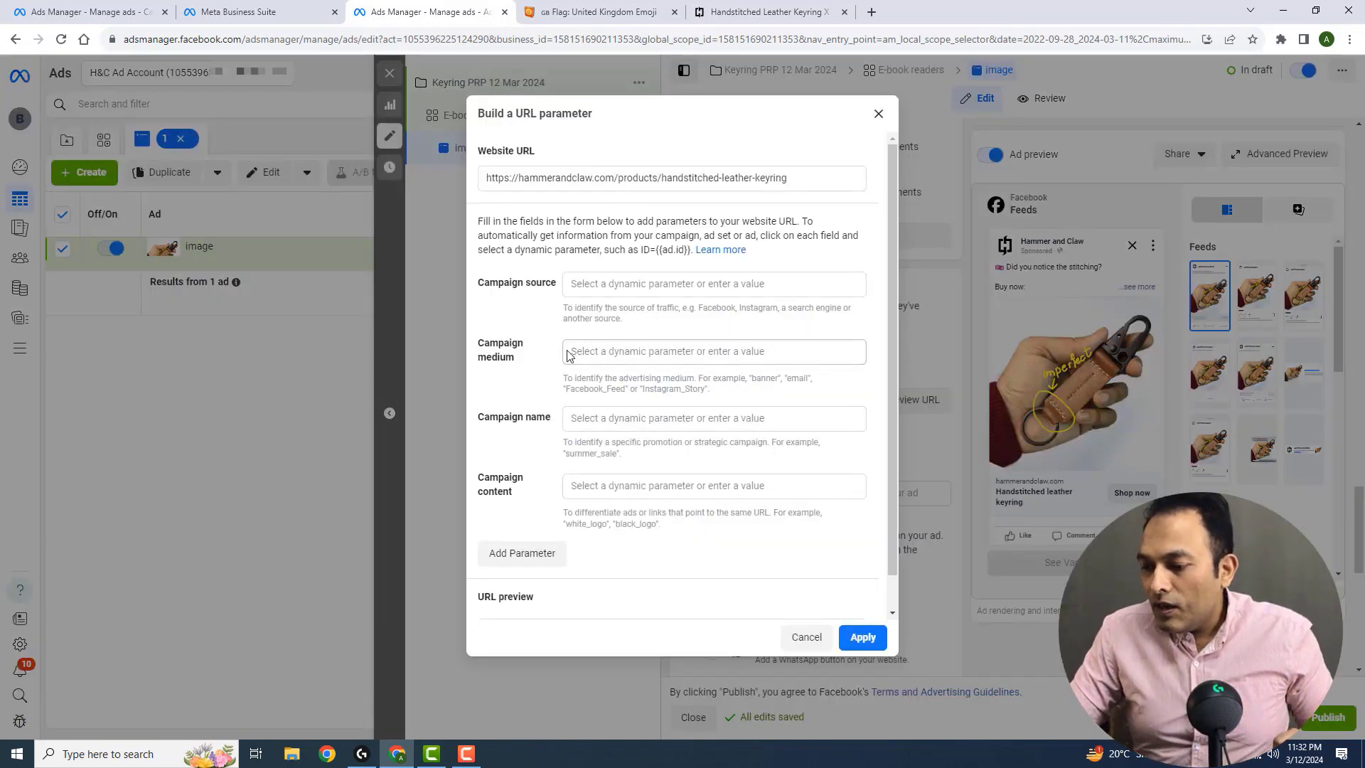
pyautogui.click(604, 353)
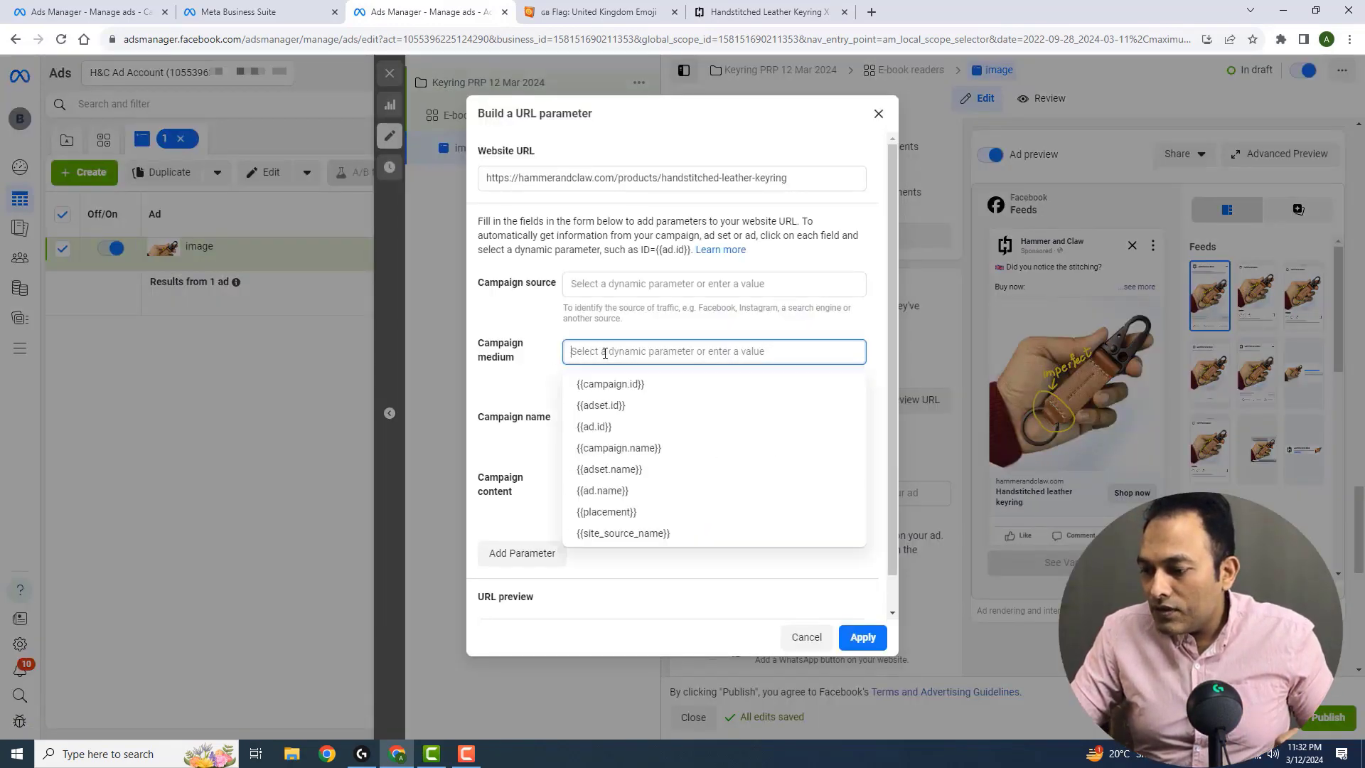
pyautogui.click(645, 473)
pyautogui.click(597, 485)
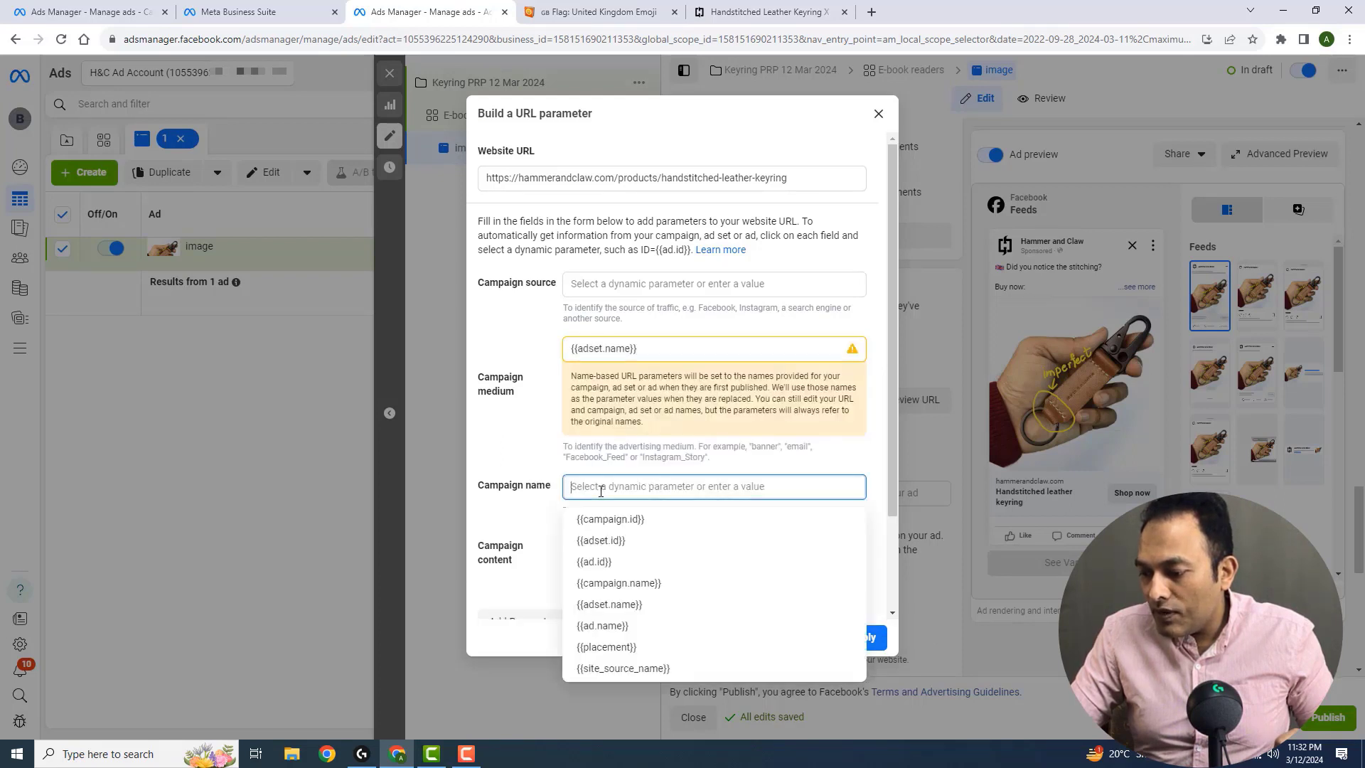
pyautogui.click(669, 586)
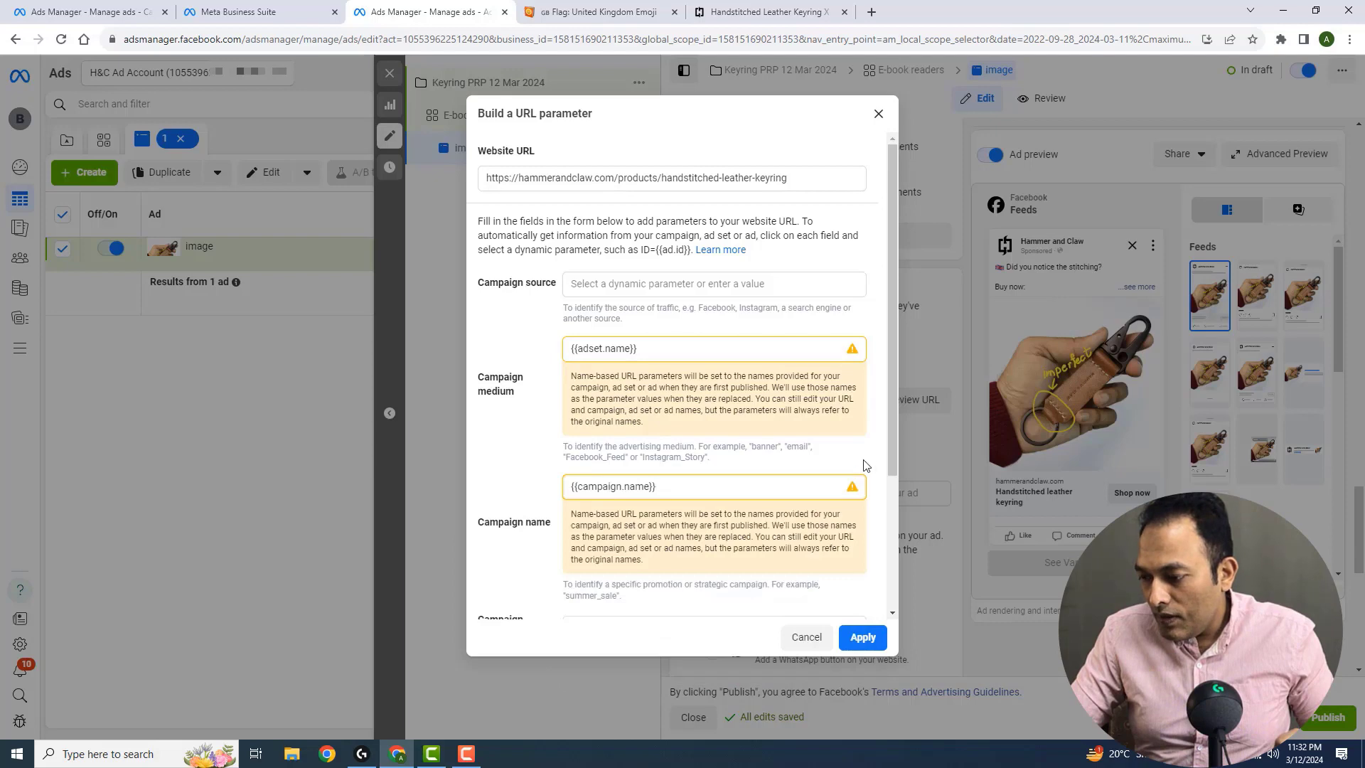
pyautogui.scroll(-2, 882, 476)
pyautogui.click(659, 536)
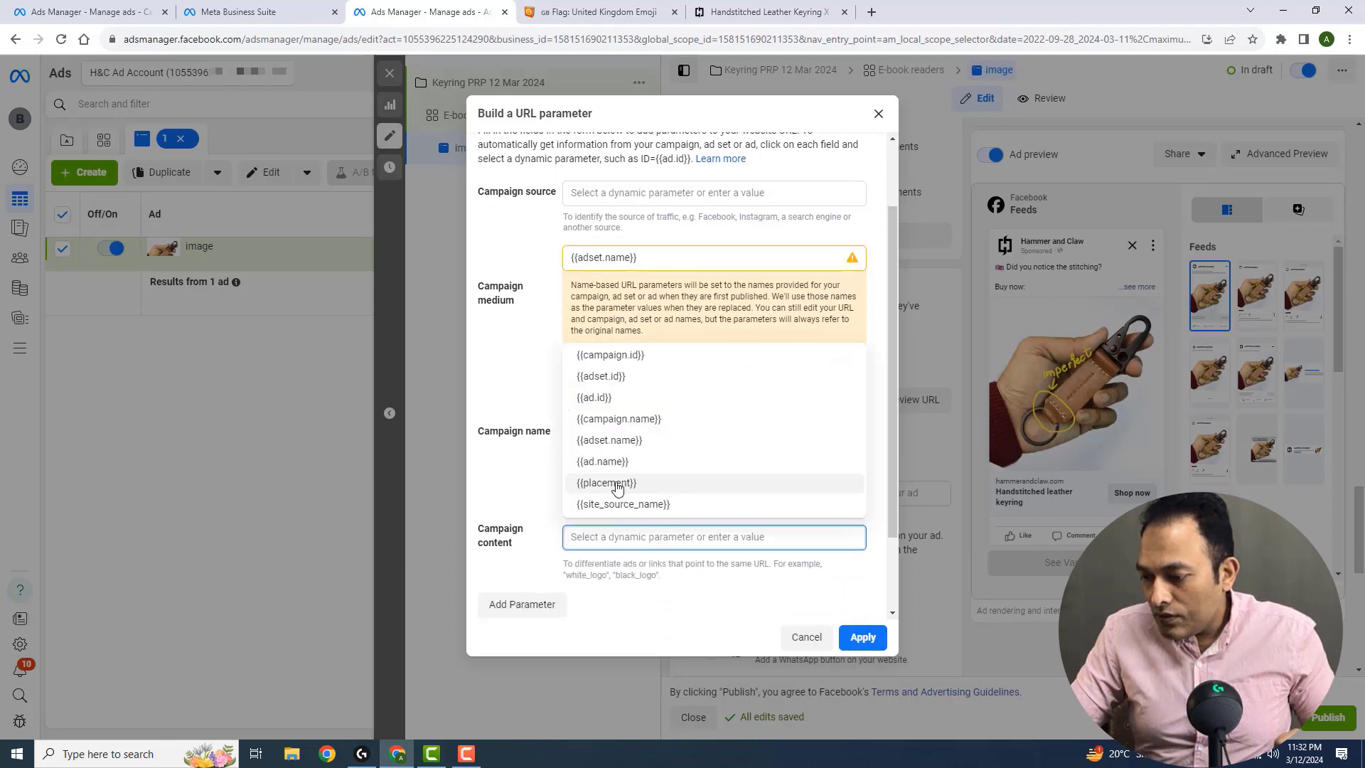
pyautogui.click(634, 463)
pyautogui.click(862, 637)
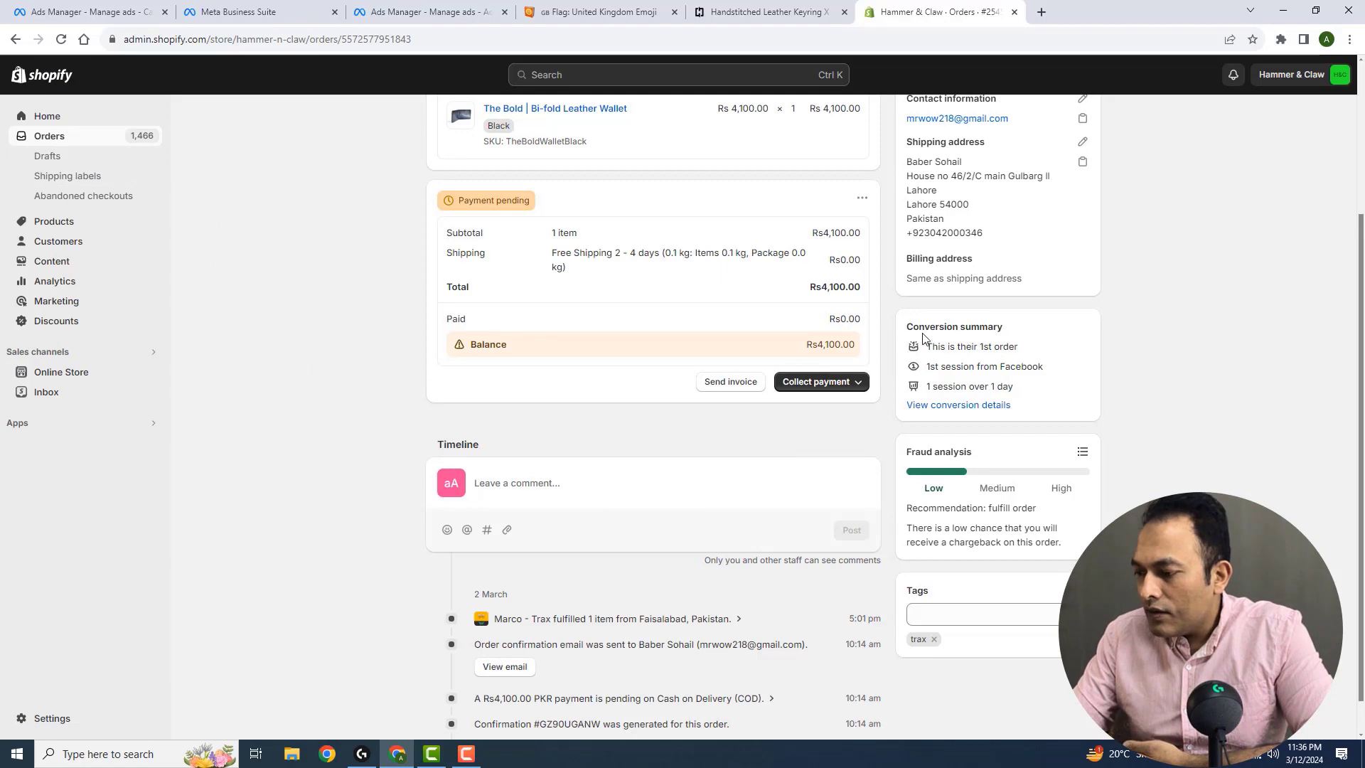
# Examine the UTM parameters in the full session details of the Shopify order's conversion summary
pyautogui.click(967, 408)
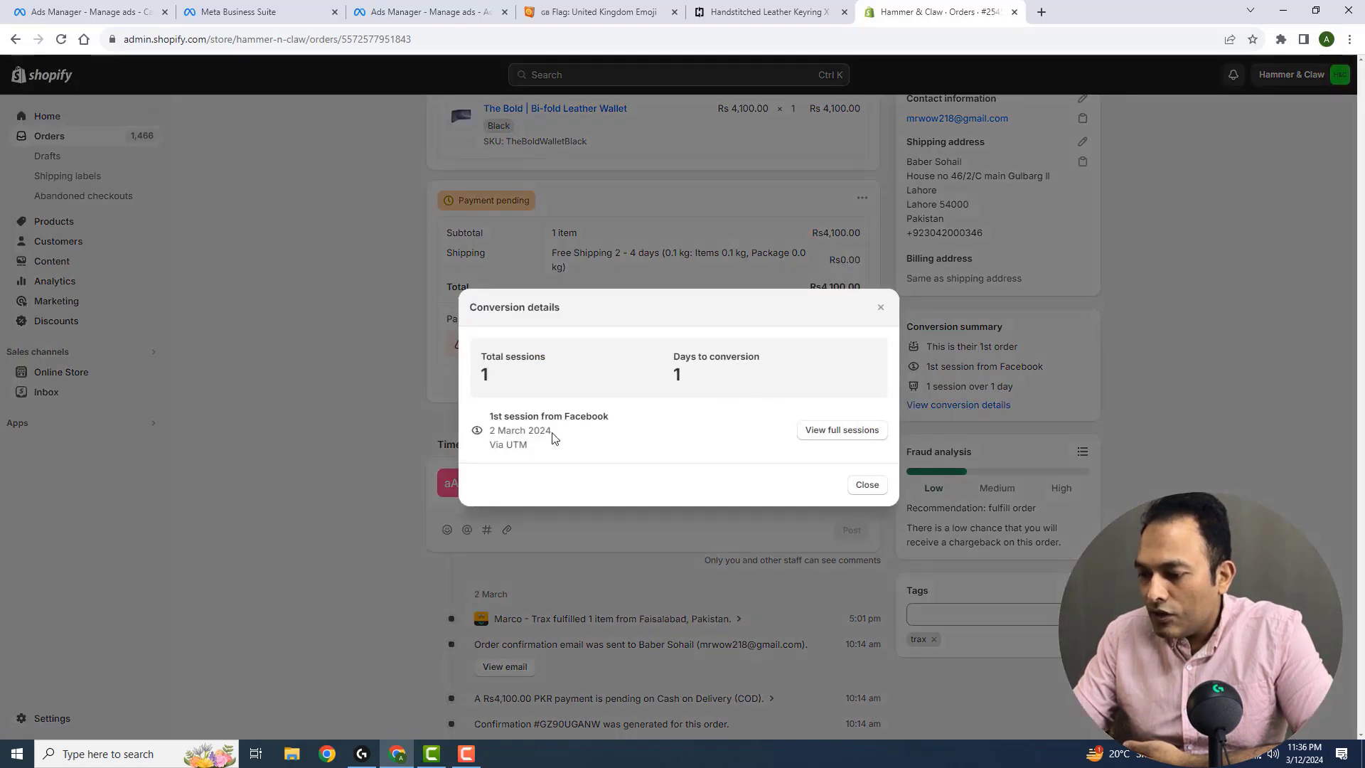
pyautogui.click(854, 436)
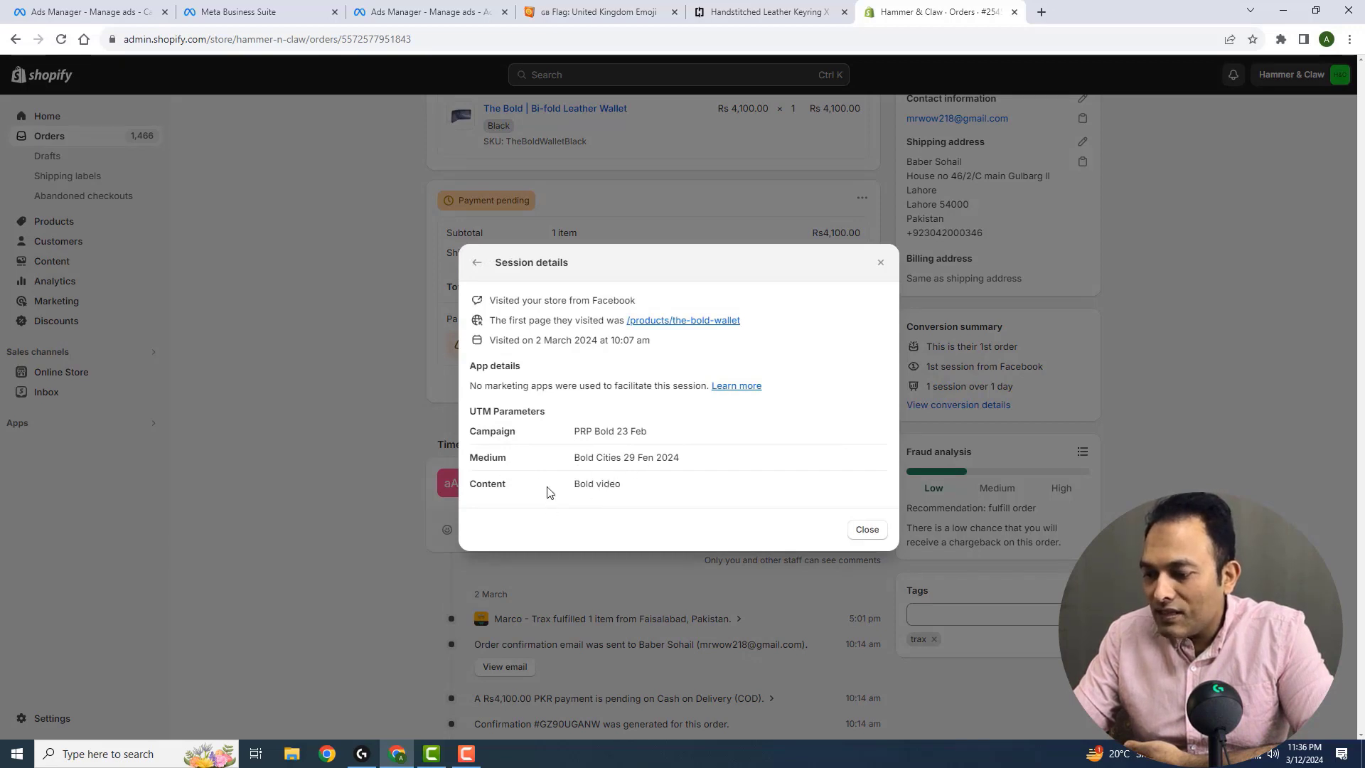
pyautogui.moveTo(580, 491); pyautogui.dragTo(648, 492)
pyautogui.click(648, 490)
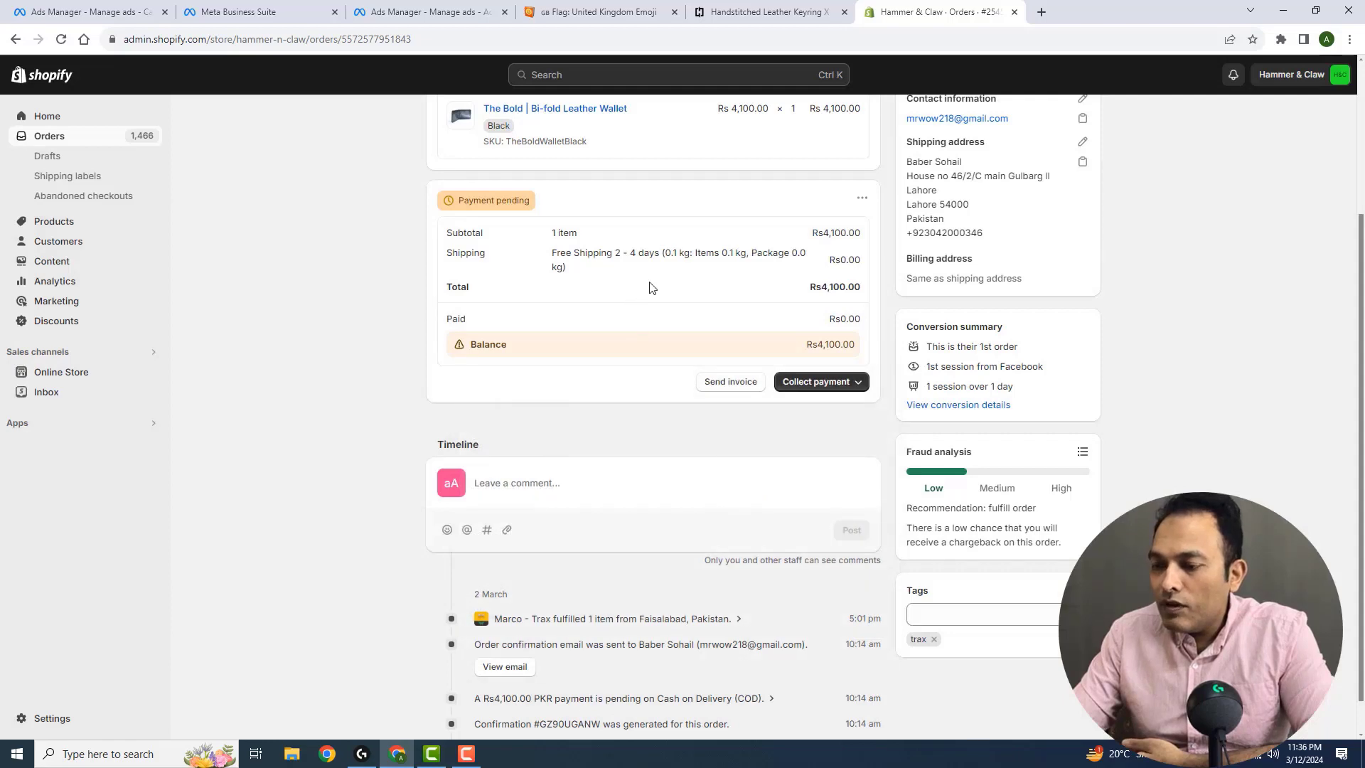
# Switch back to Ads Manager and quickly duplicate the image ad within the E-book readers ad set
pyautogui.click(455, 11)
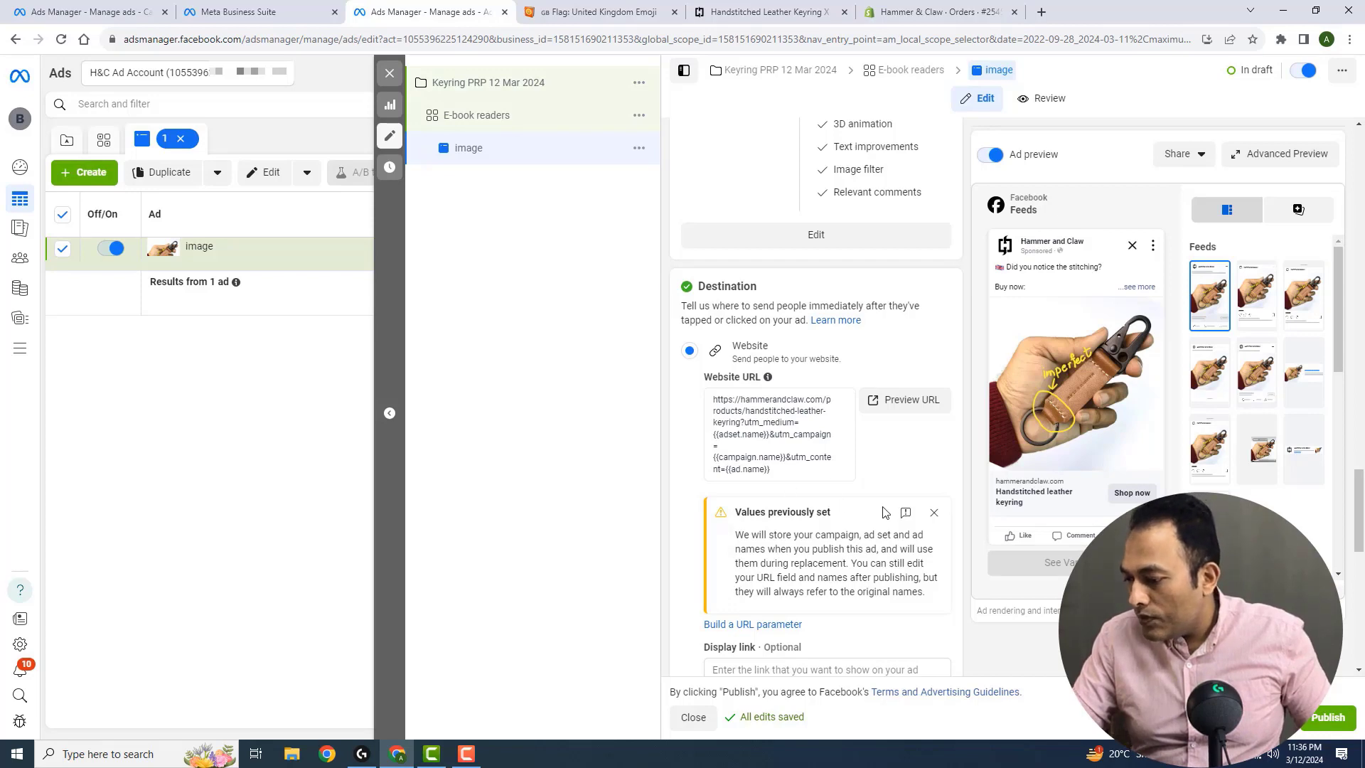
pyautogui.scroll(-6, 885, 508)
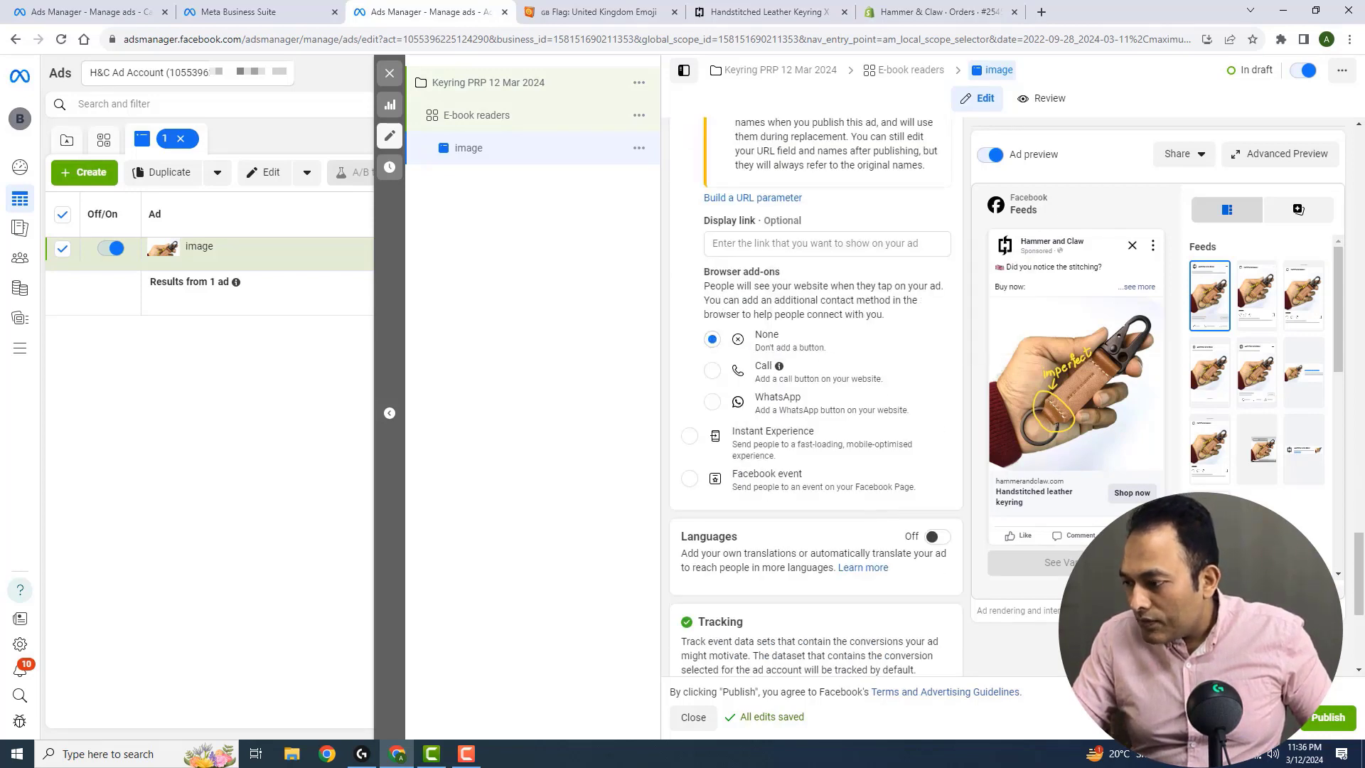
pyautogui.scroll(-5, 1362, 617)
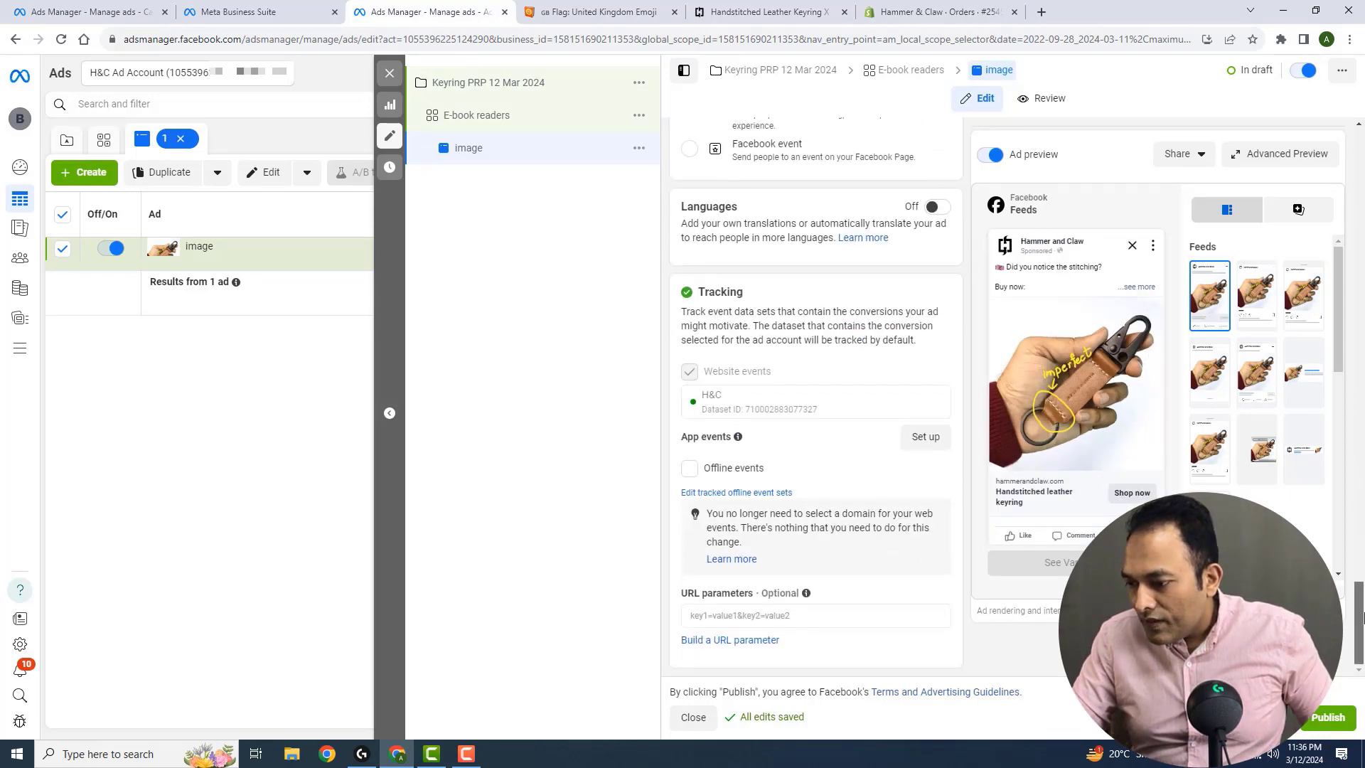
pyautogui.moveTo(1362, 617); pyautogui.dragTo(1362, 549)
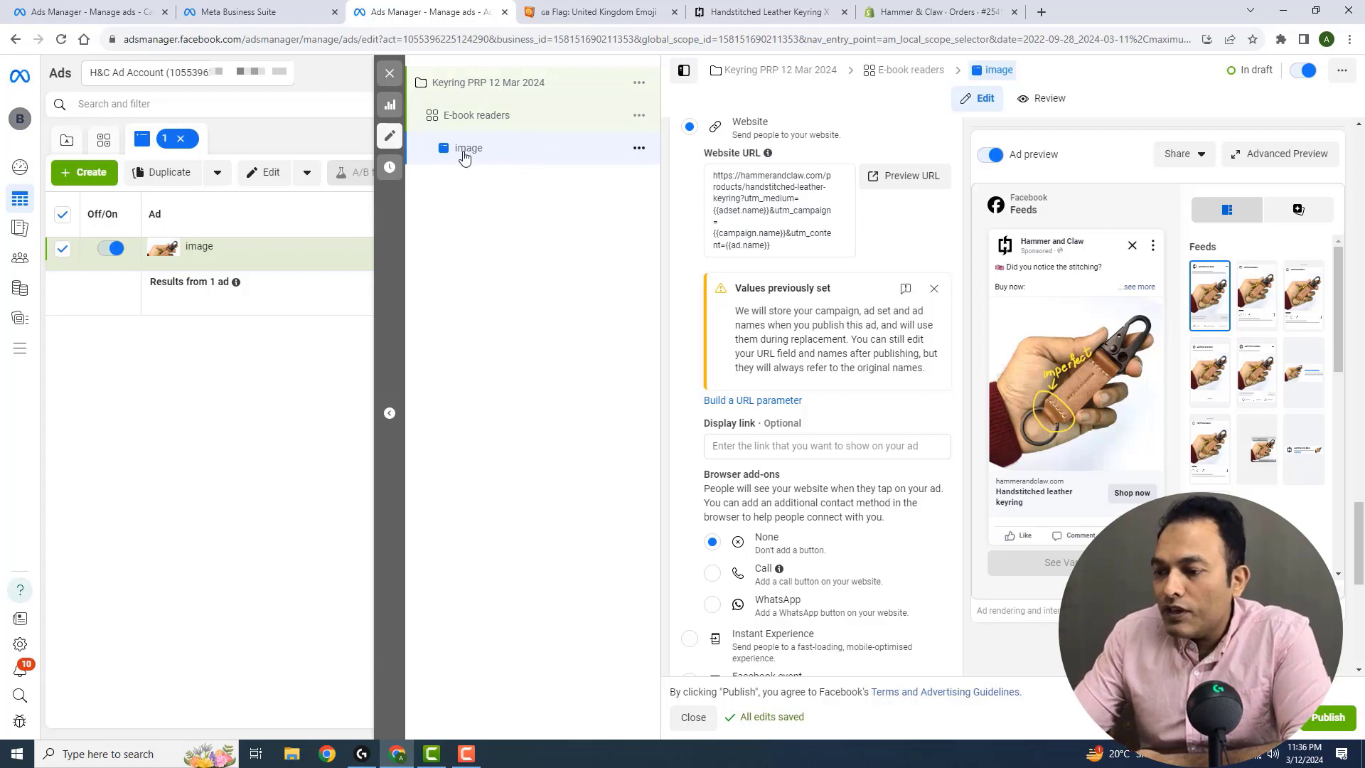
pyautogui.click(639, 149)
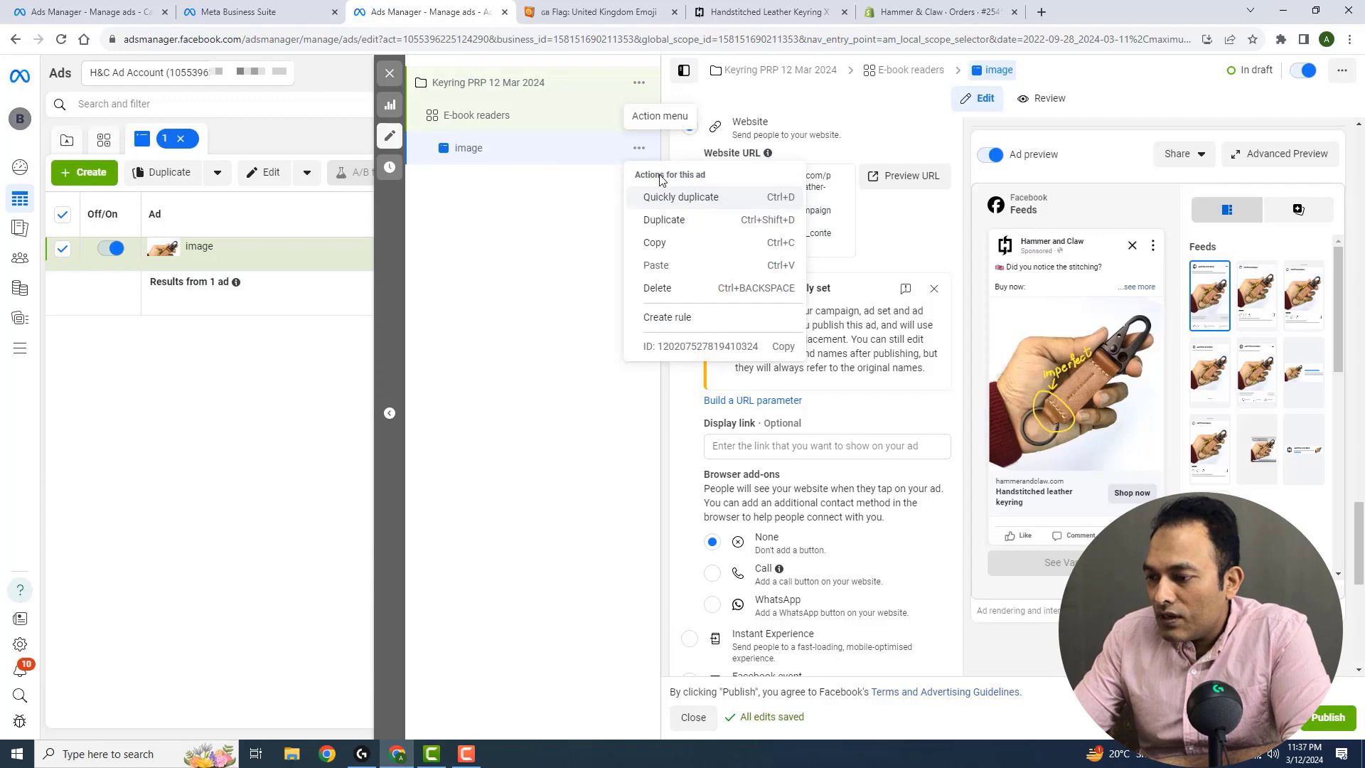
pyautogui.click(691, 204)
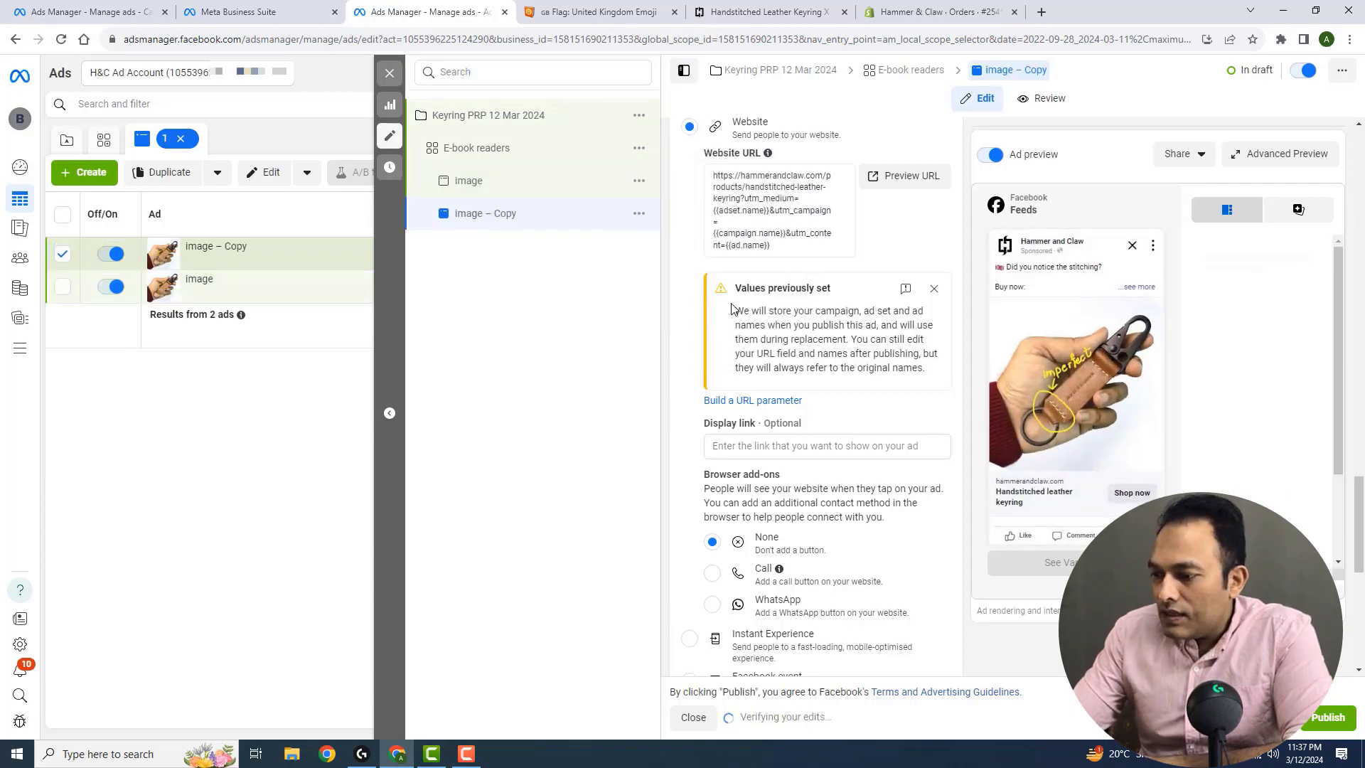
# Rename the duplicated ad as Video
pyautogui.moveTo(1359, 510); pyautogui.dragTo(1363, 85)
pyautogui.click(826, 179)
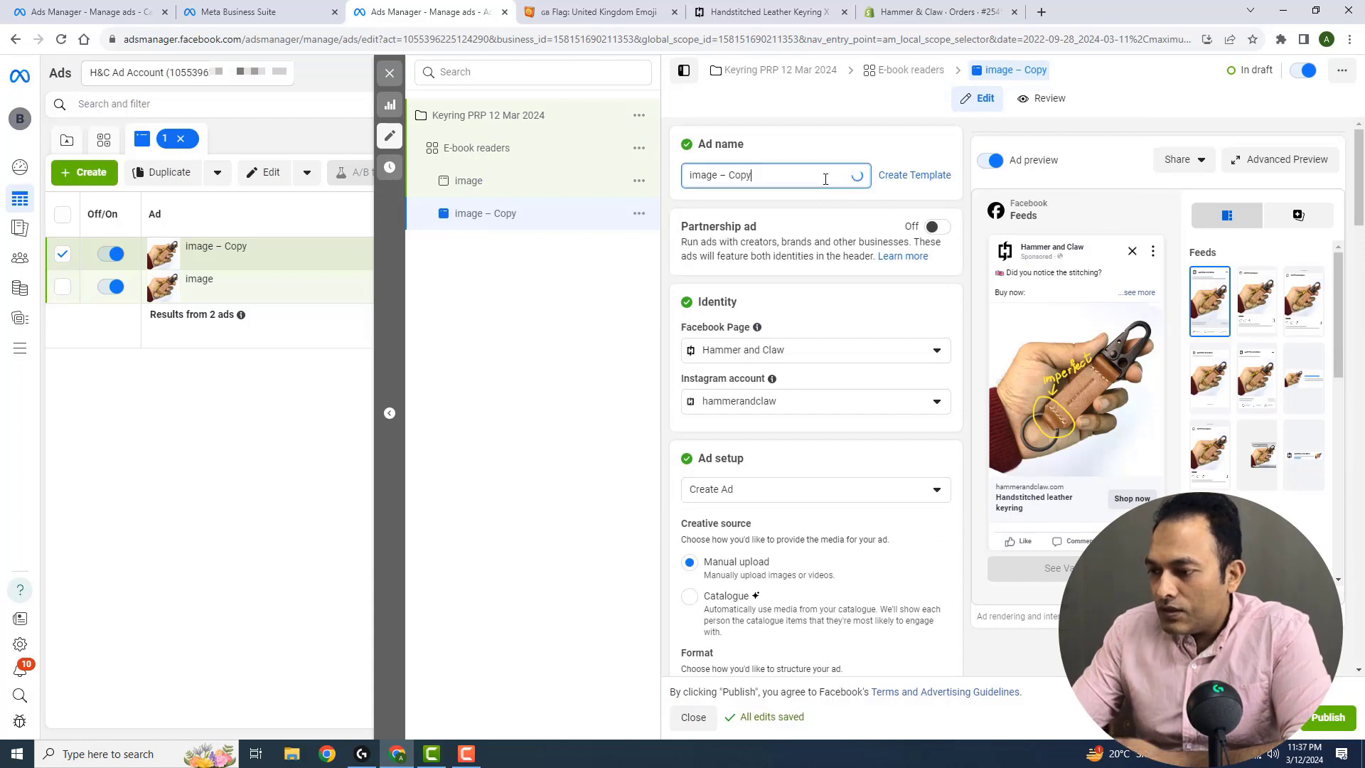
pyautogui.hotkey('ctrl', 'a')
pyautogui.write('Video')
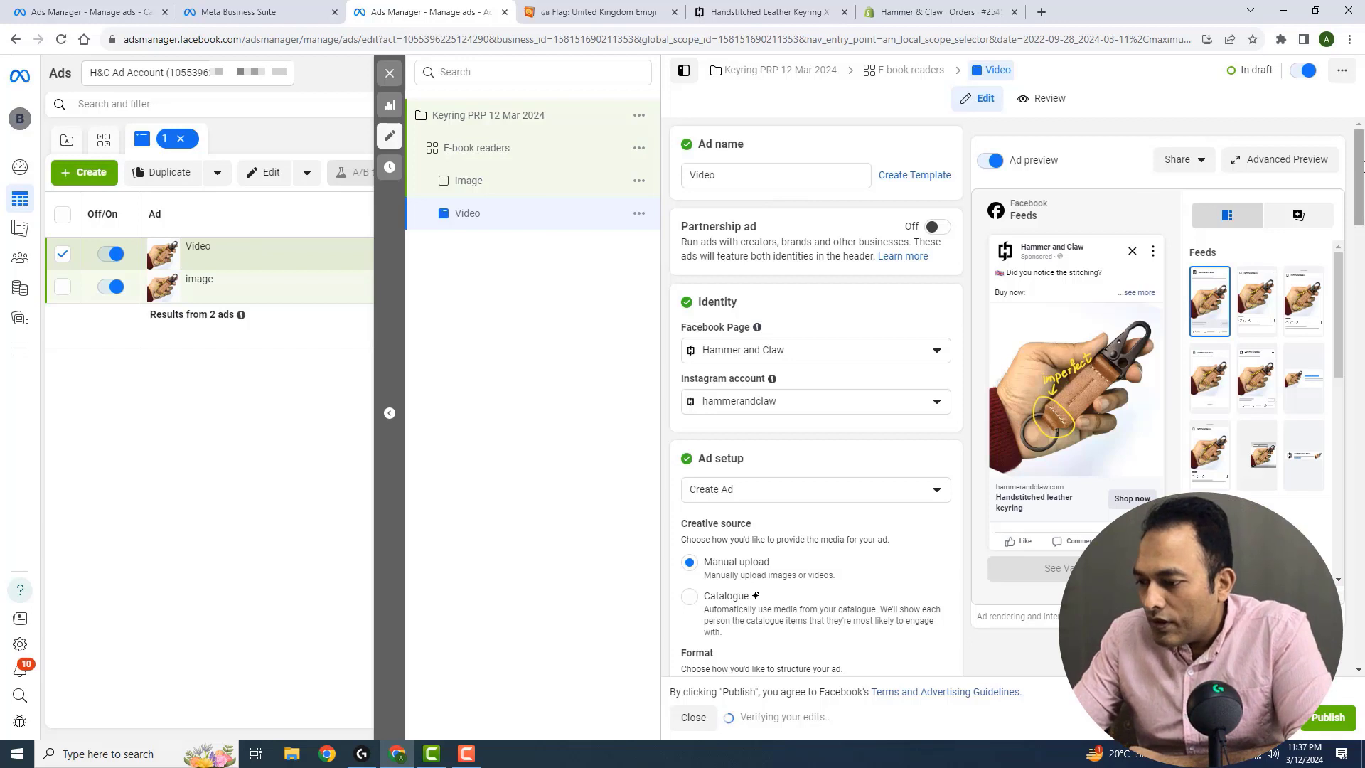
# Replace all media in the Video ad with the 1080 × 1920 keyring video showing the keyring on blue denim from the account videos
pyautogui.moveTo(1361, 165); pyautogui.dragTo(1361, 298)
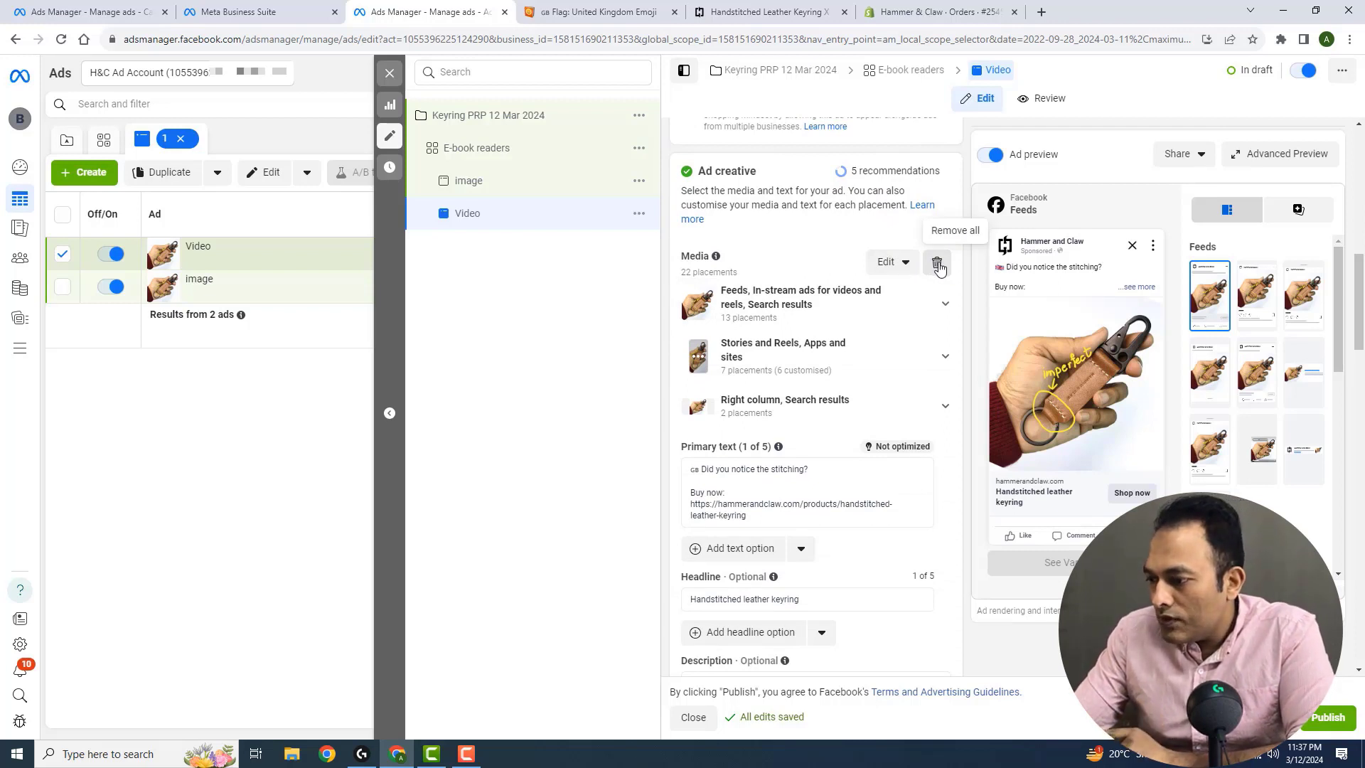
pyautogui.click(940, 268)
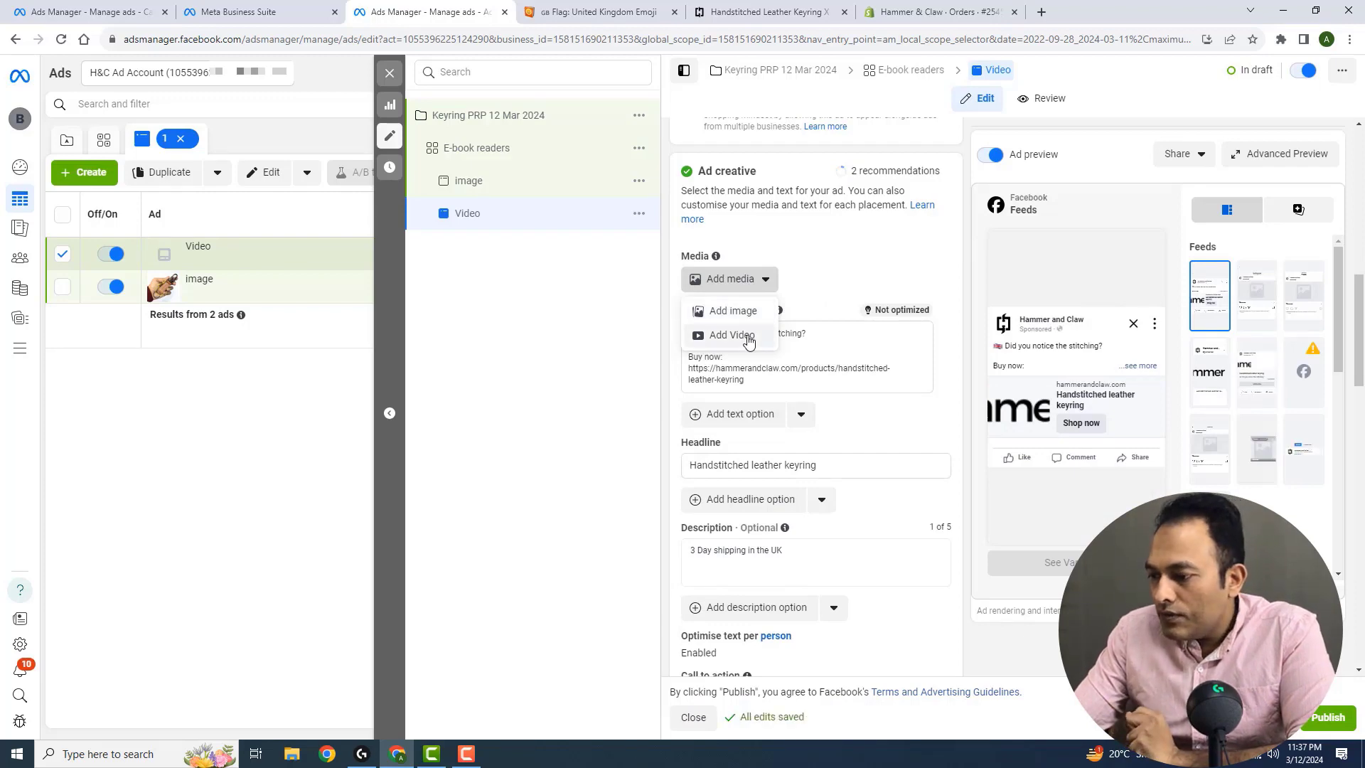
pyautogui.click(749, 341)
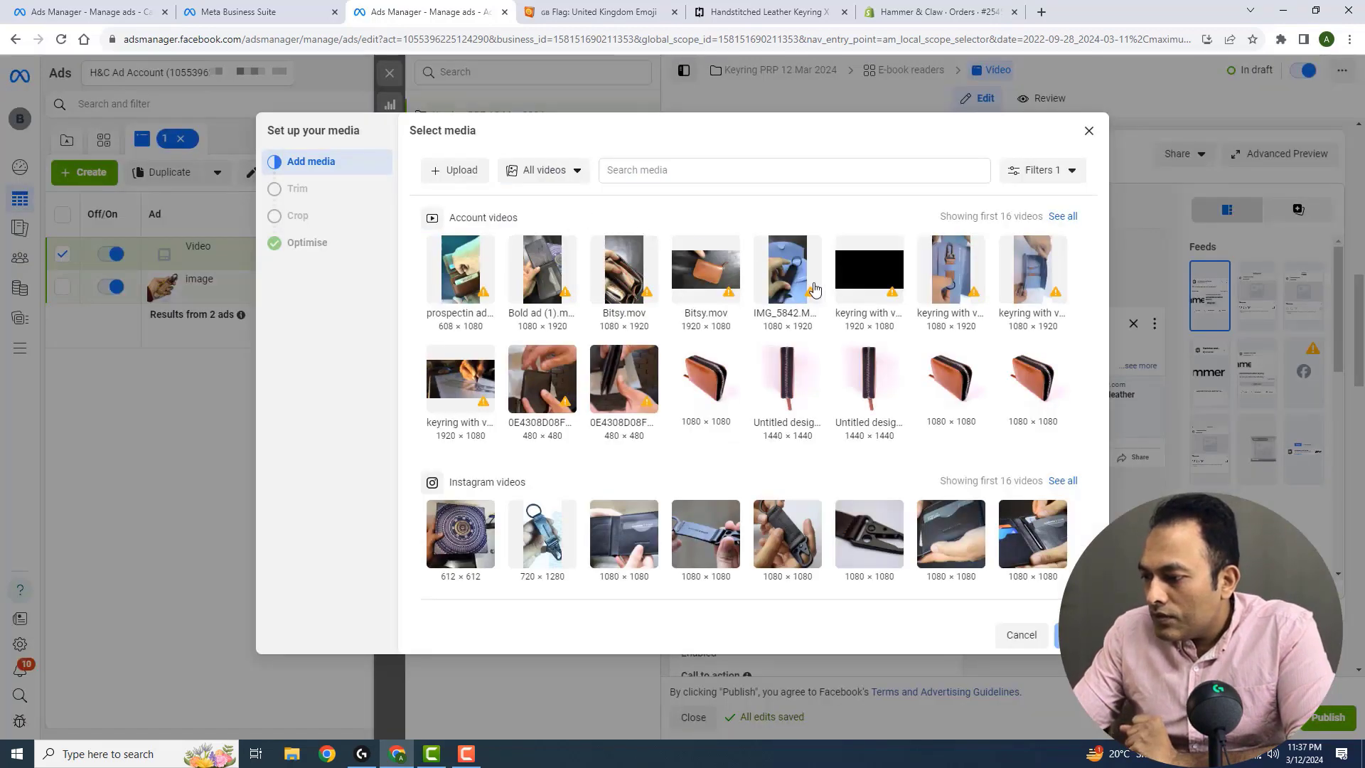
pyautogui.click(960, 271)
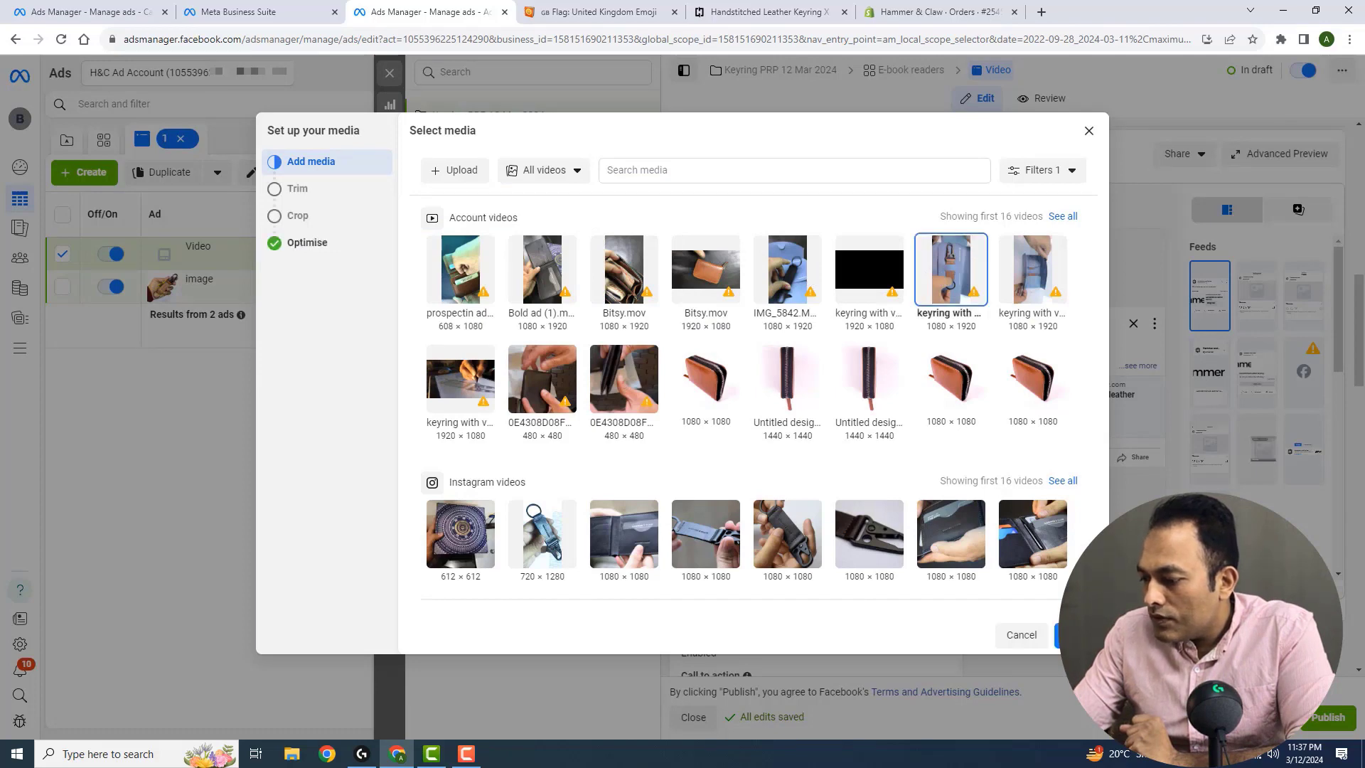
pyautogui.click(1076, 635)
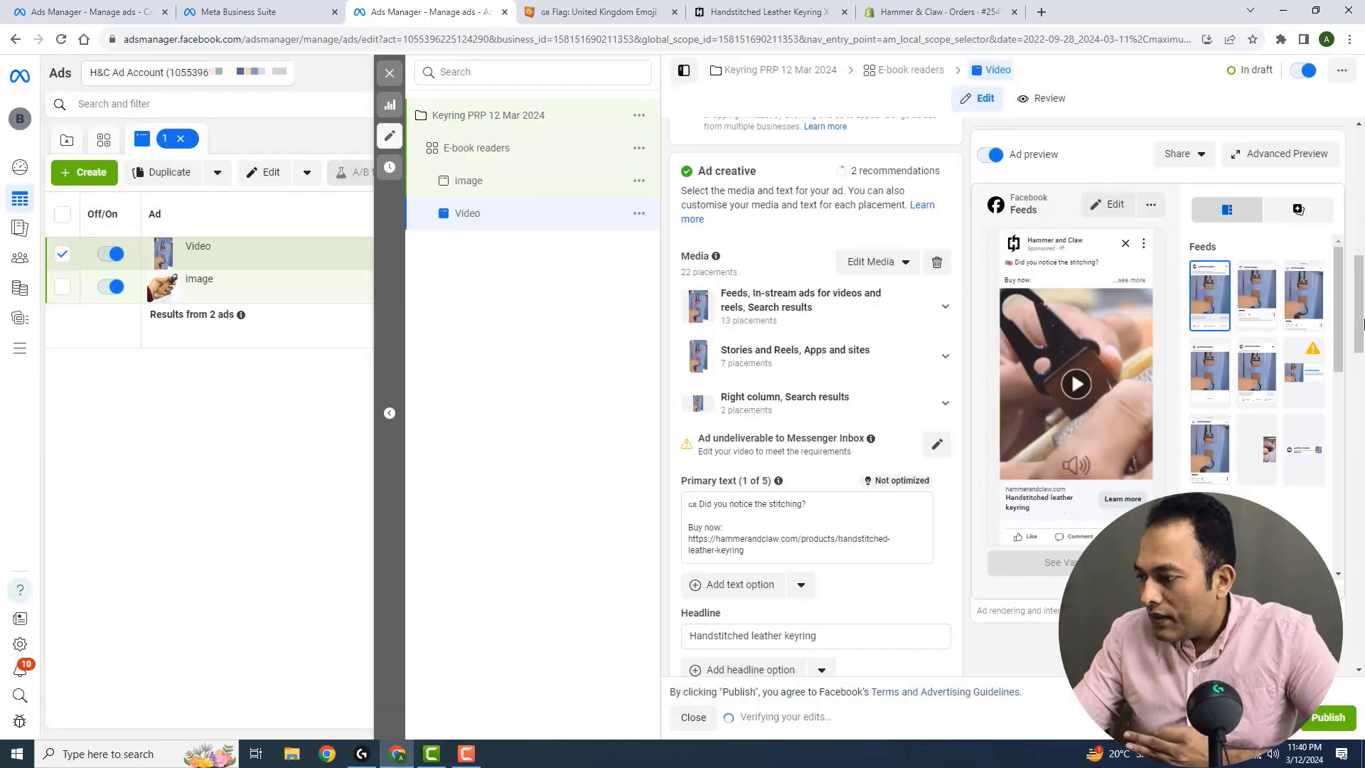
# Check the Video ad's URL parameters for campaign medium, name and content without changing them
pyautogui.moveTo(1361, 311); pyautogui.dragTo(1362, 523)
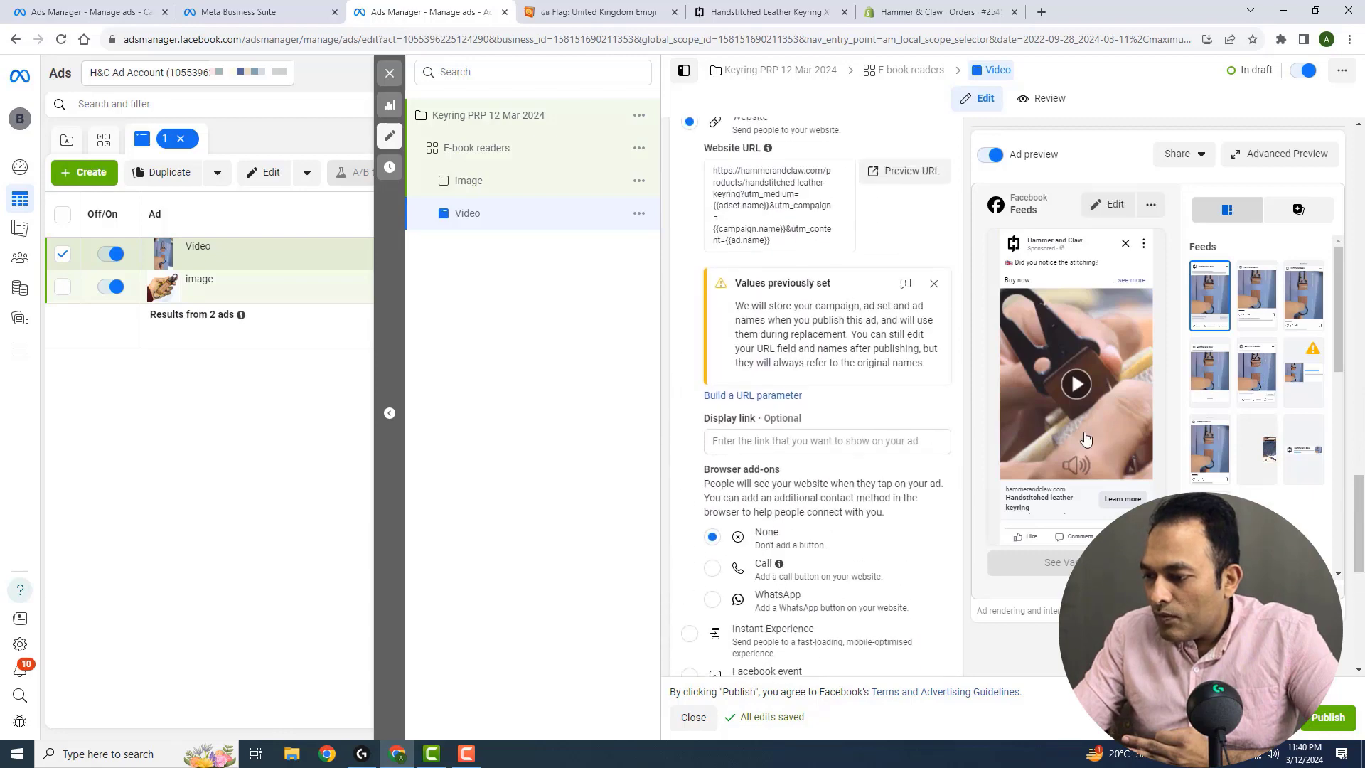
pyautogui.click(753, 396)
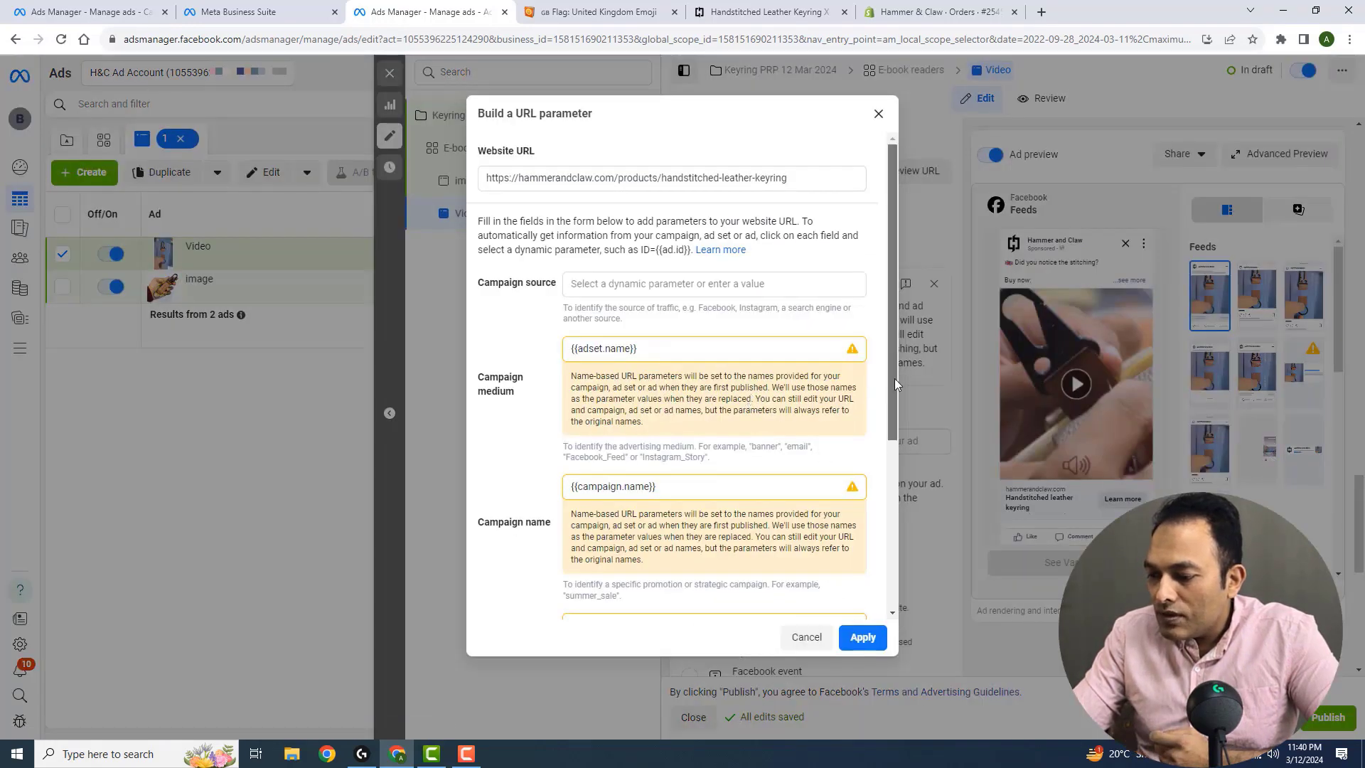
pyautogui.moveTo(894, 379); pyautogui.dragTo(901, 470)
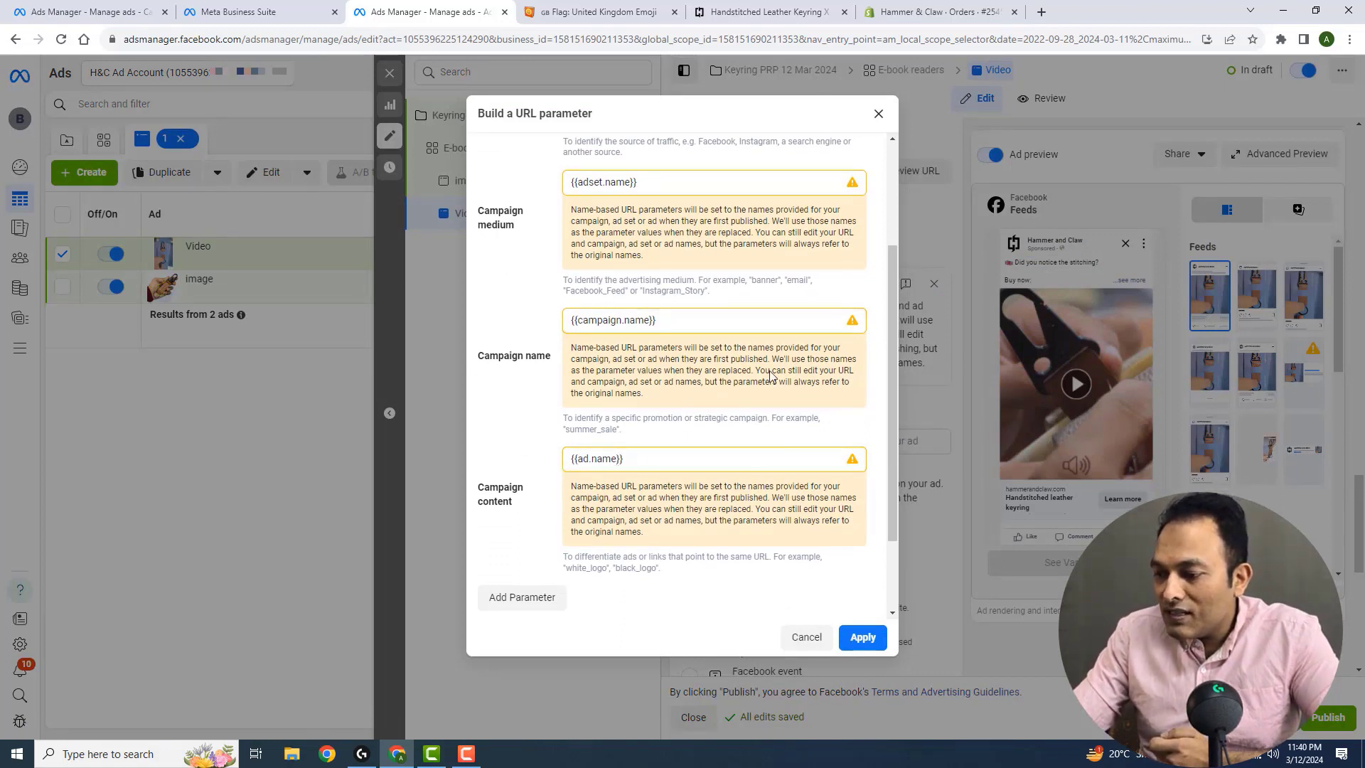
pyautogui.click(879, 114)
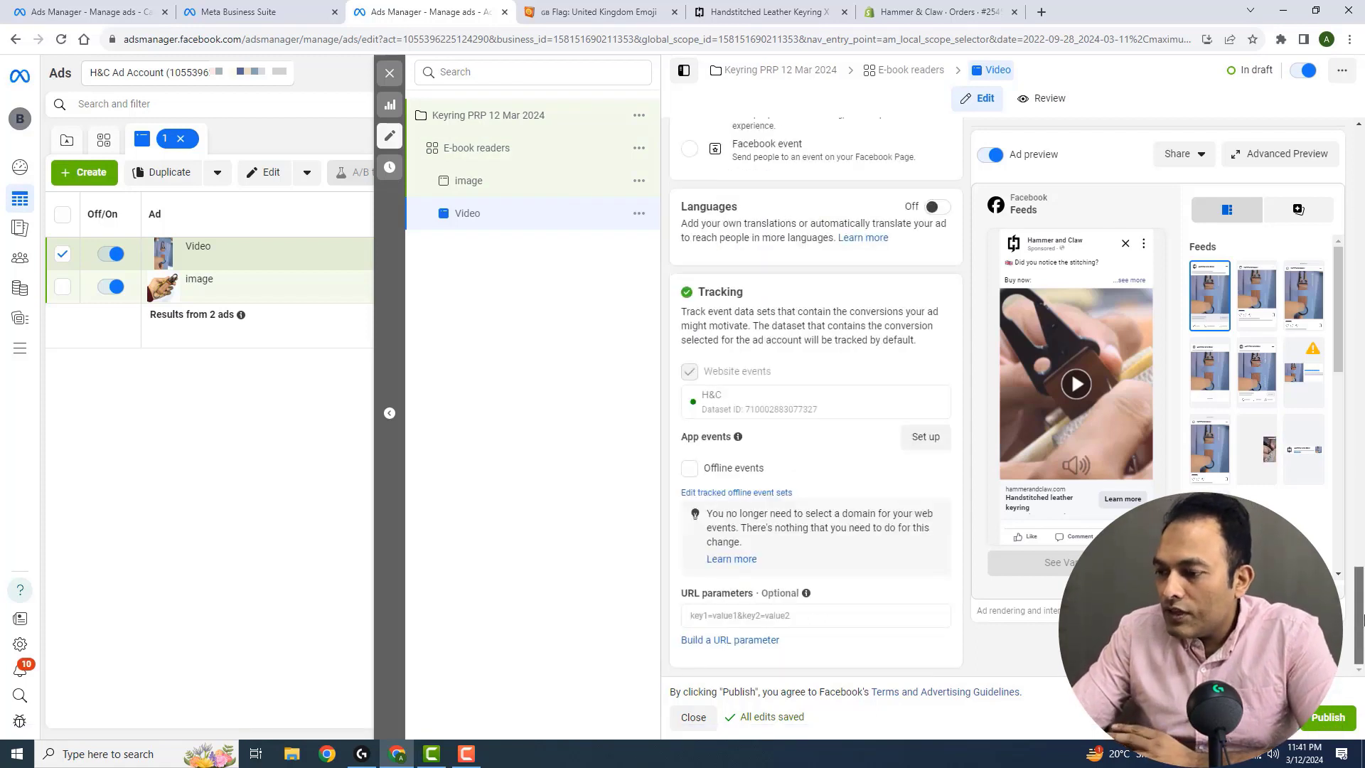
# Duplicate the E-book readers ad set in the original campaign with 2 copies
pyautogui.moveTo(1360, 619); pyautogui.dragTo(1357, 441)
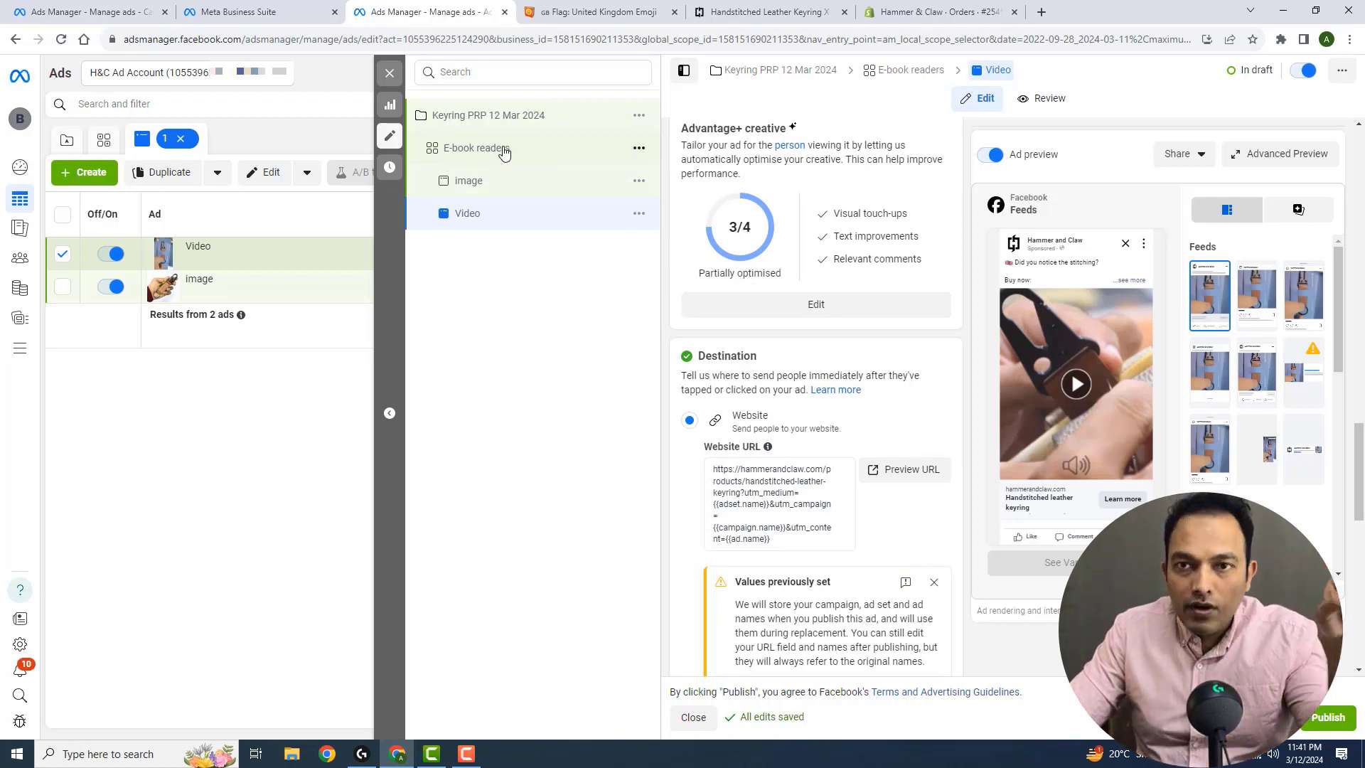
pyautogui.click(645, 161)
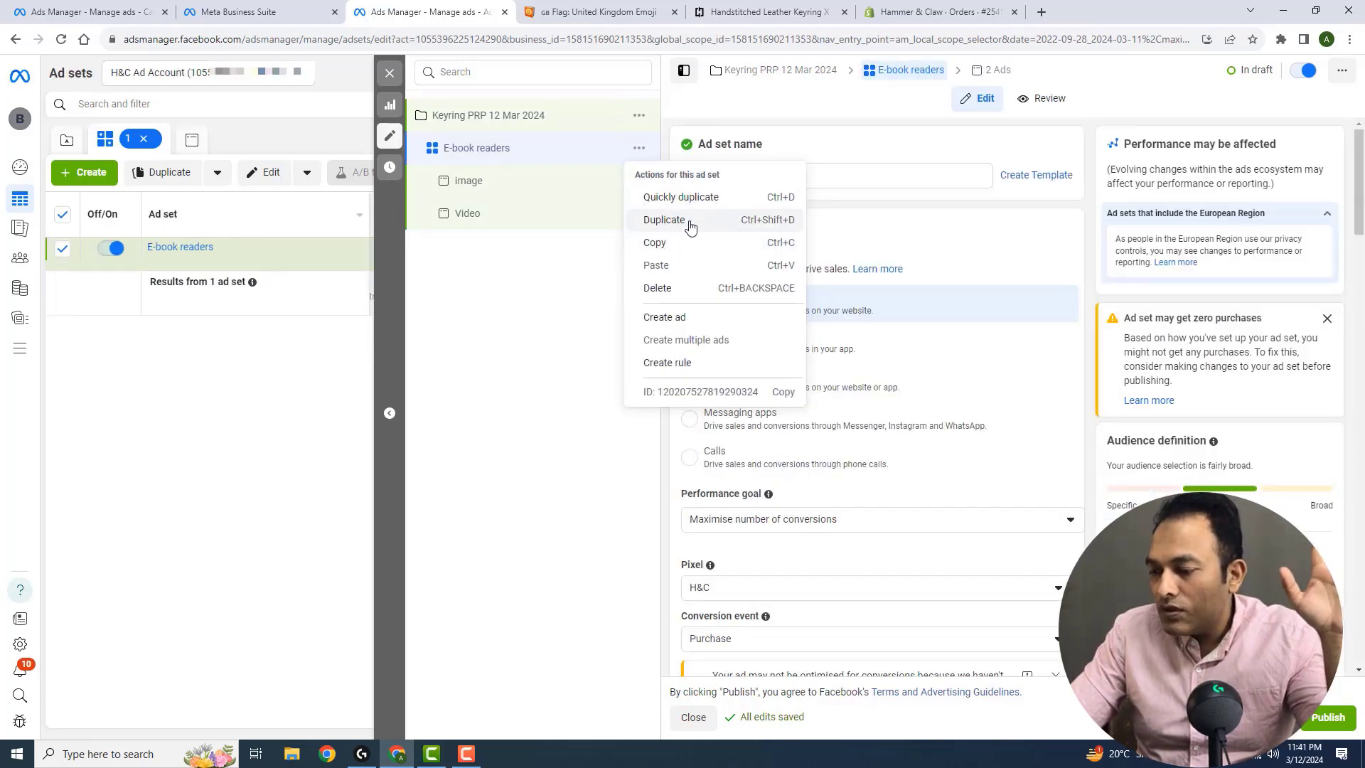
pyautogui.click(689, 226)
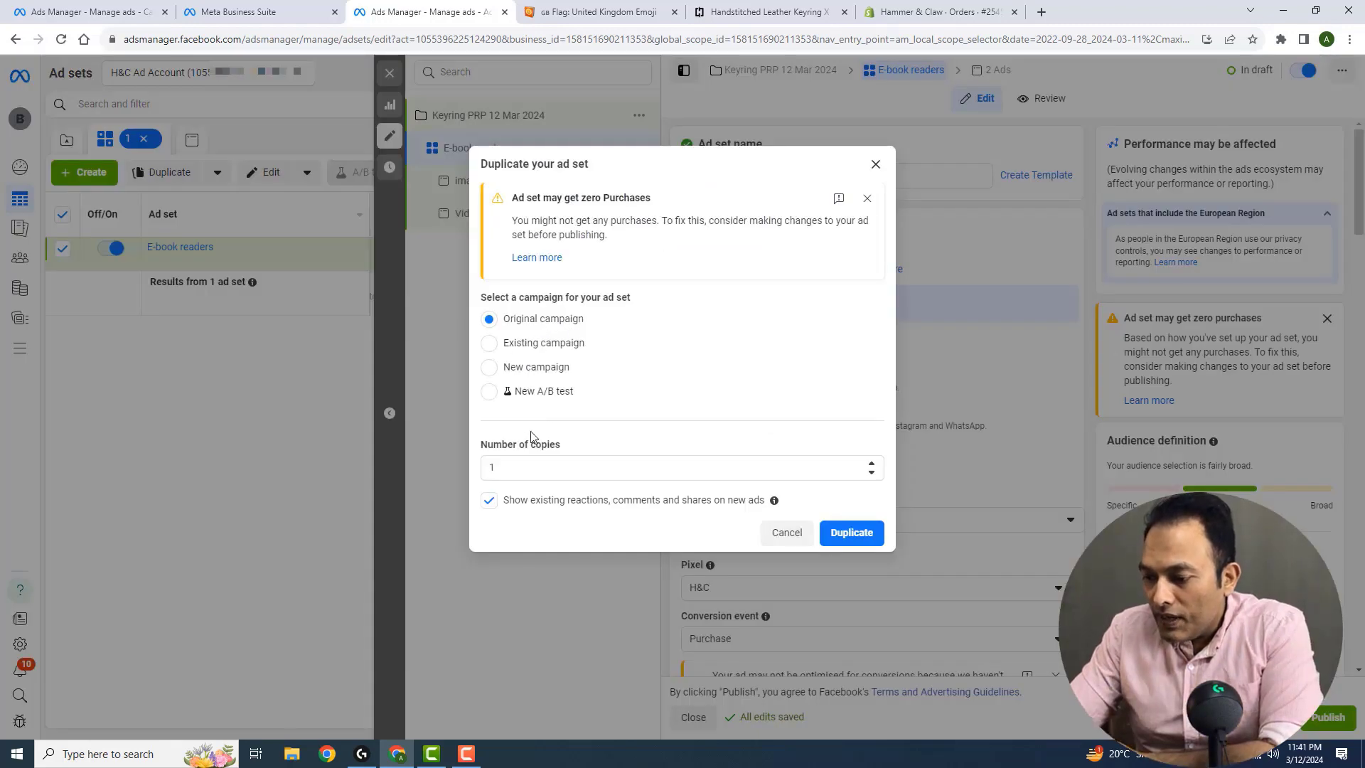
pyautogui.click(872, 463)
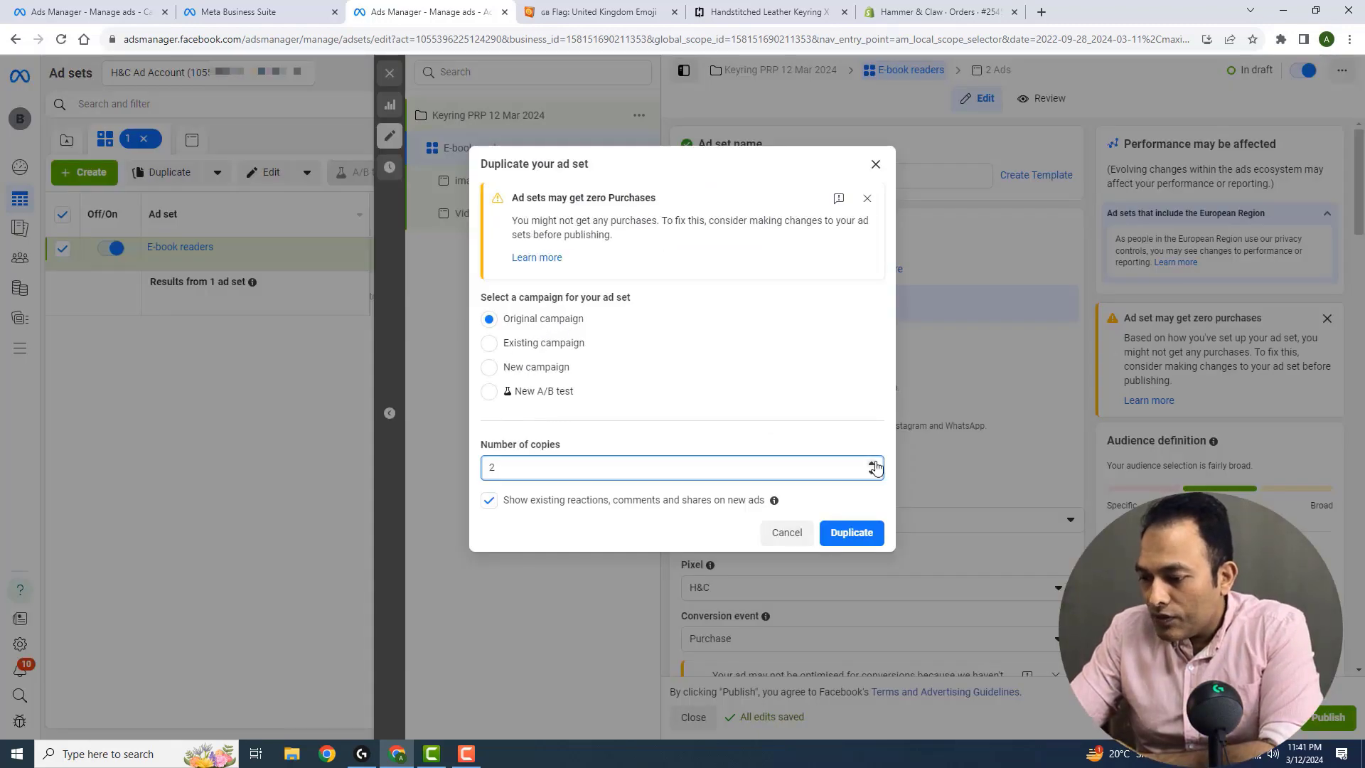
pyautogui.click(853, 538)
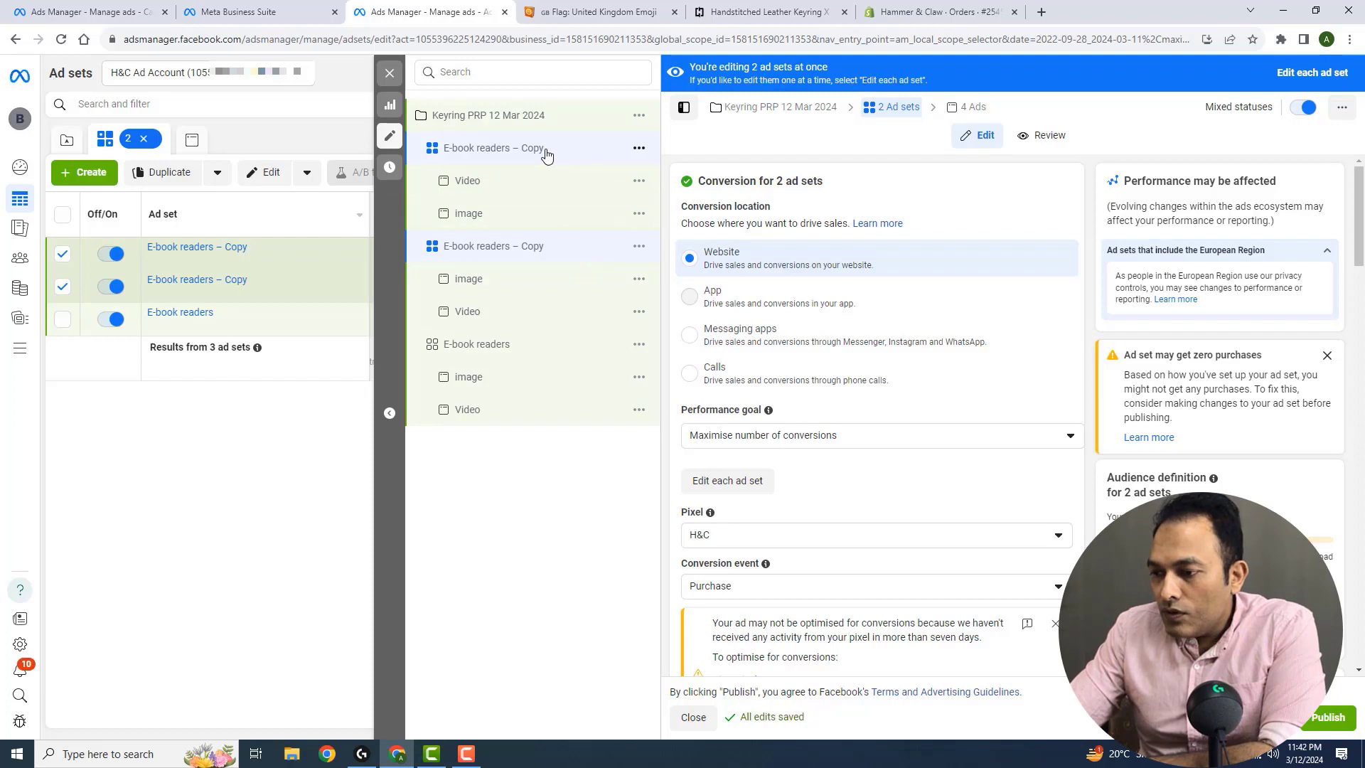
# Replace the E-book readers interest in the first copied ad set's detailed targeting with the Frequent travellers behaviour
pyautogui.click(546, 152)
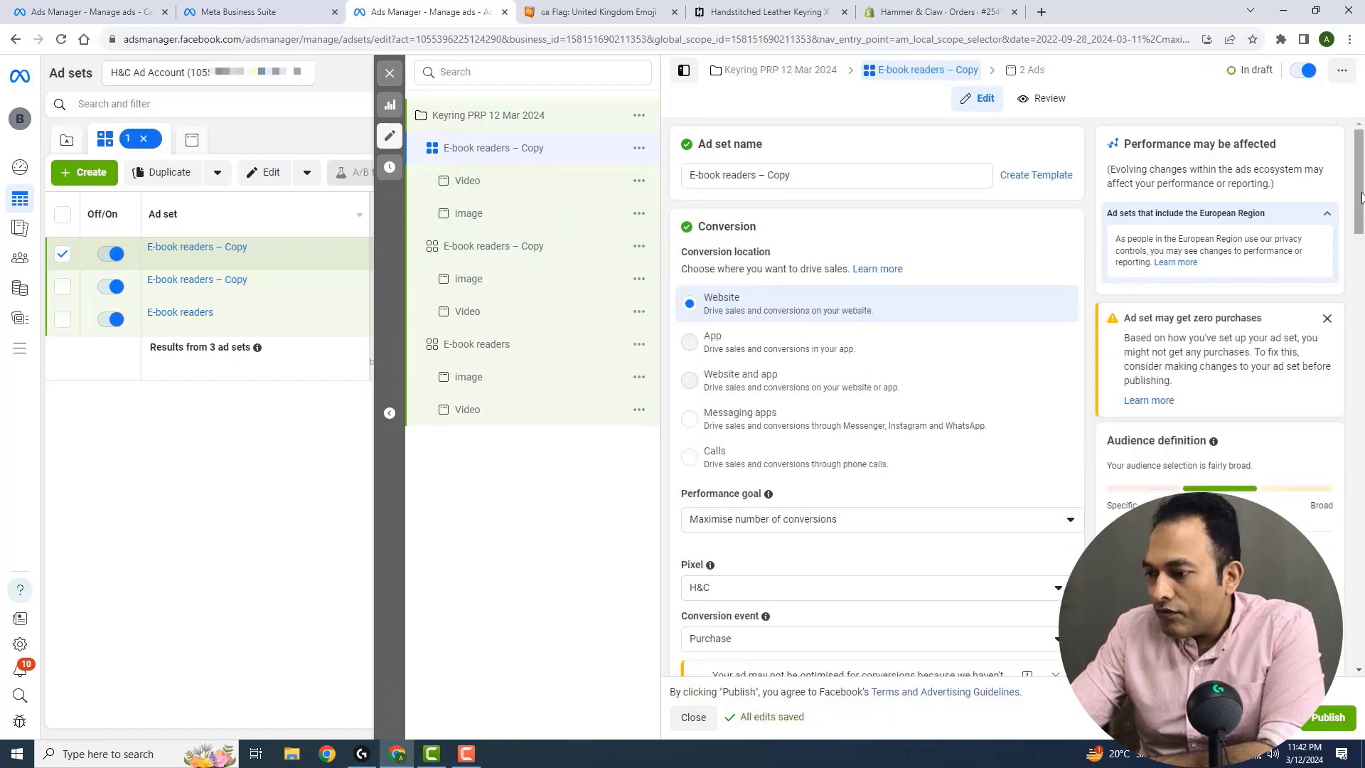
pyautogui.moveTo(1362, 195); pyautogui.dragTo(1361, 482)
pyautogui.scroll(-6, 855, 473)
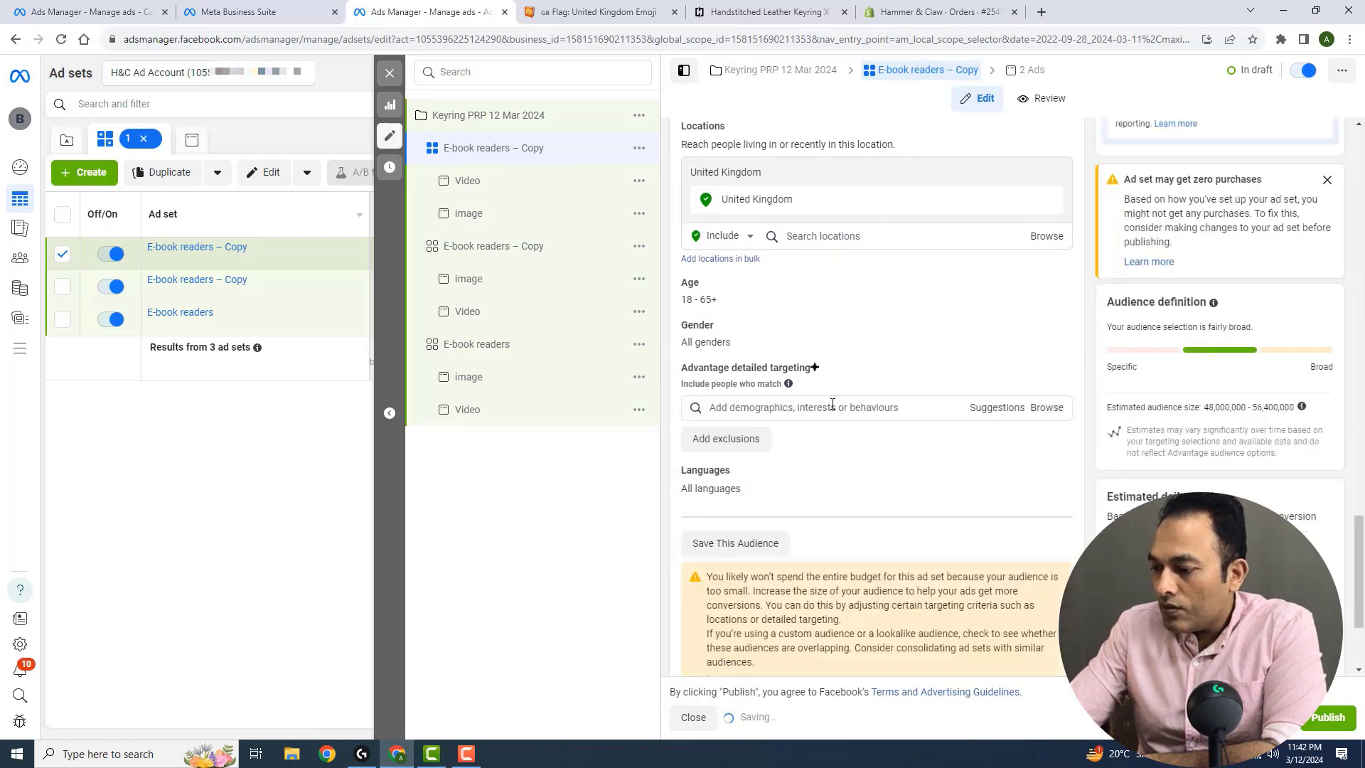
pyautogui.click(833, 406)
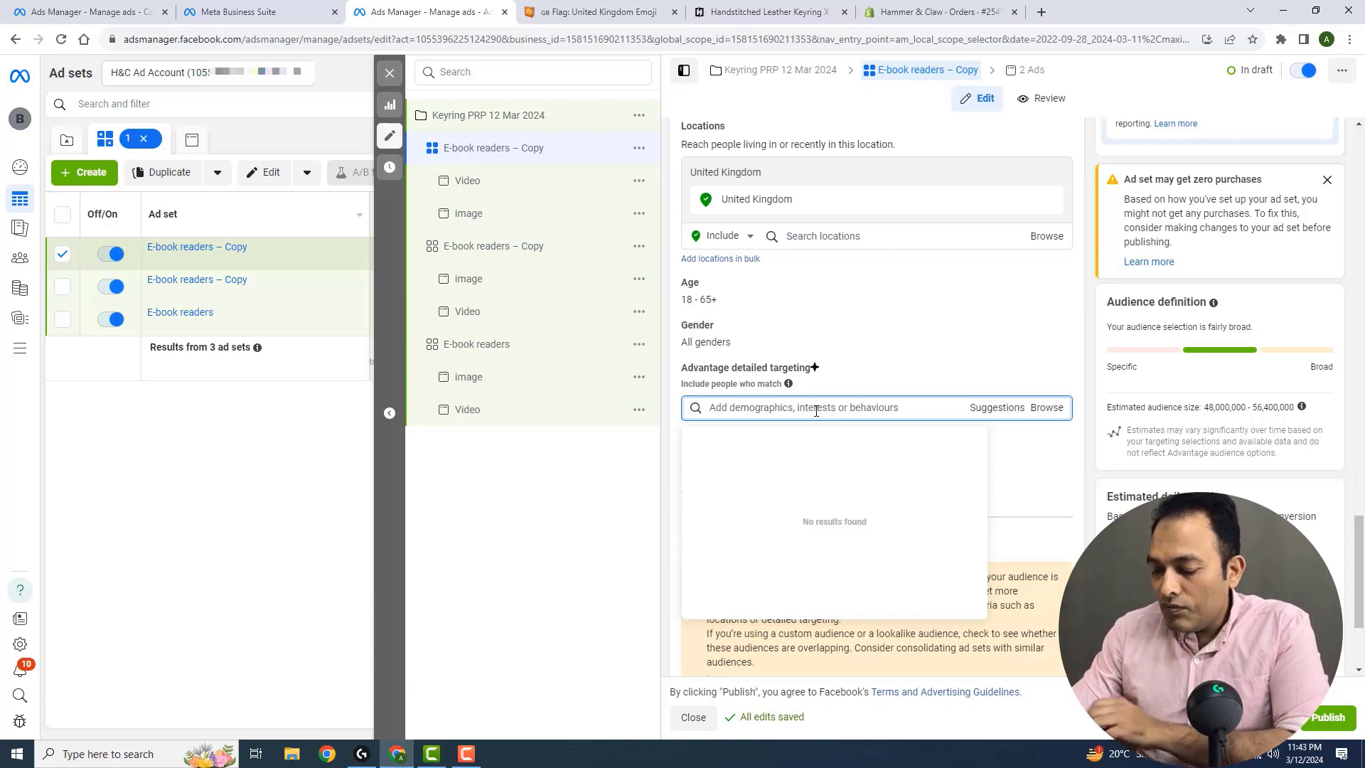
pyautogui.write('frequent trav')
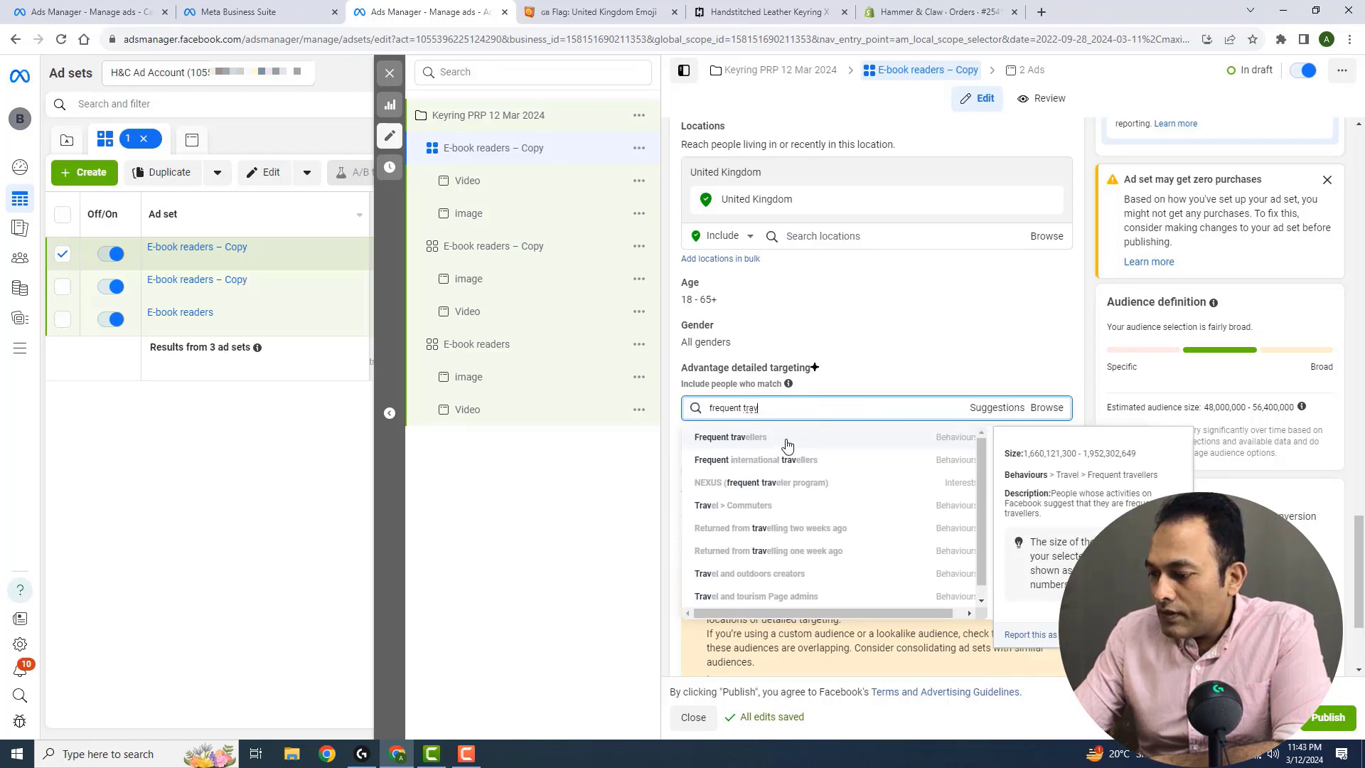
pyautogui.press('Return')
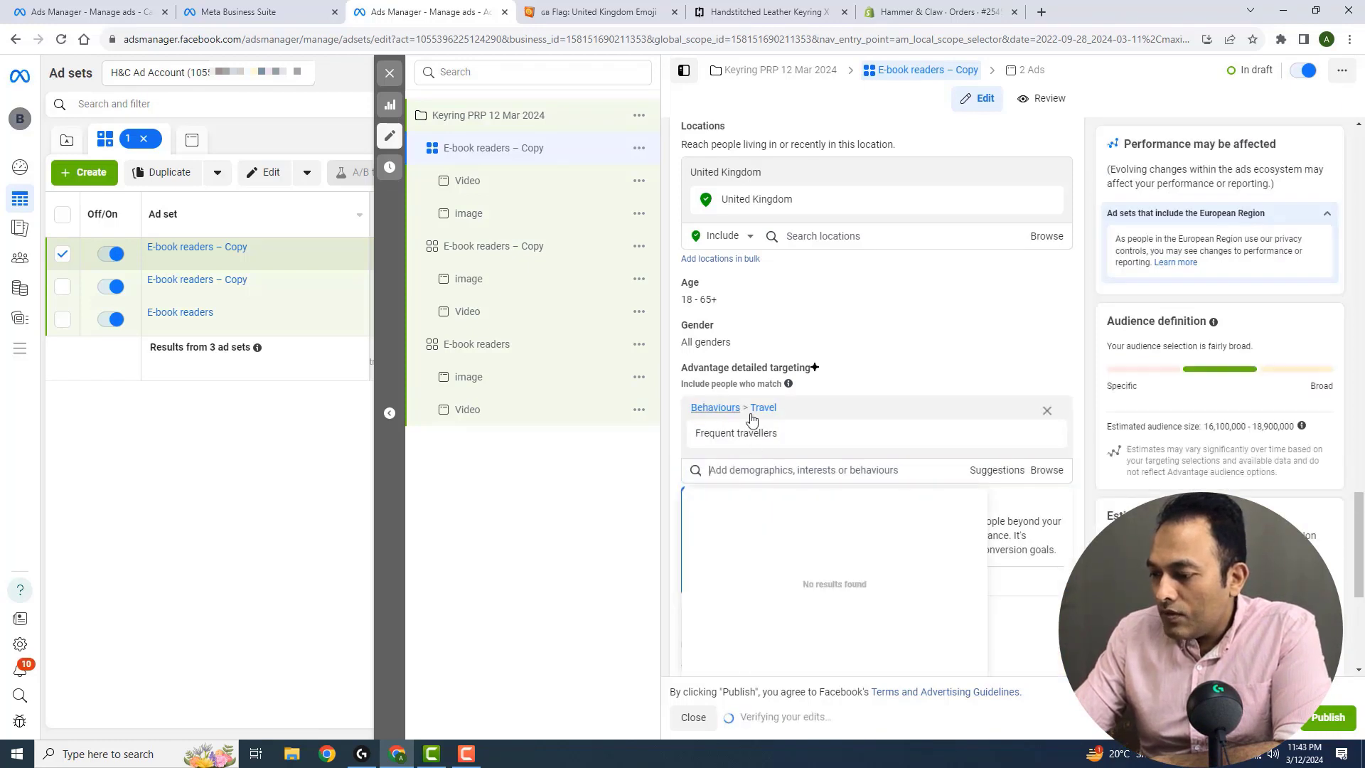
# Rename the first copied ad set as Frequent travellers, reusing the name of its targeted behaviour
pyautogui.moveTo(786, 437); pyautogui.dragTo(675, 435)
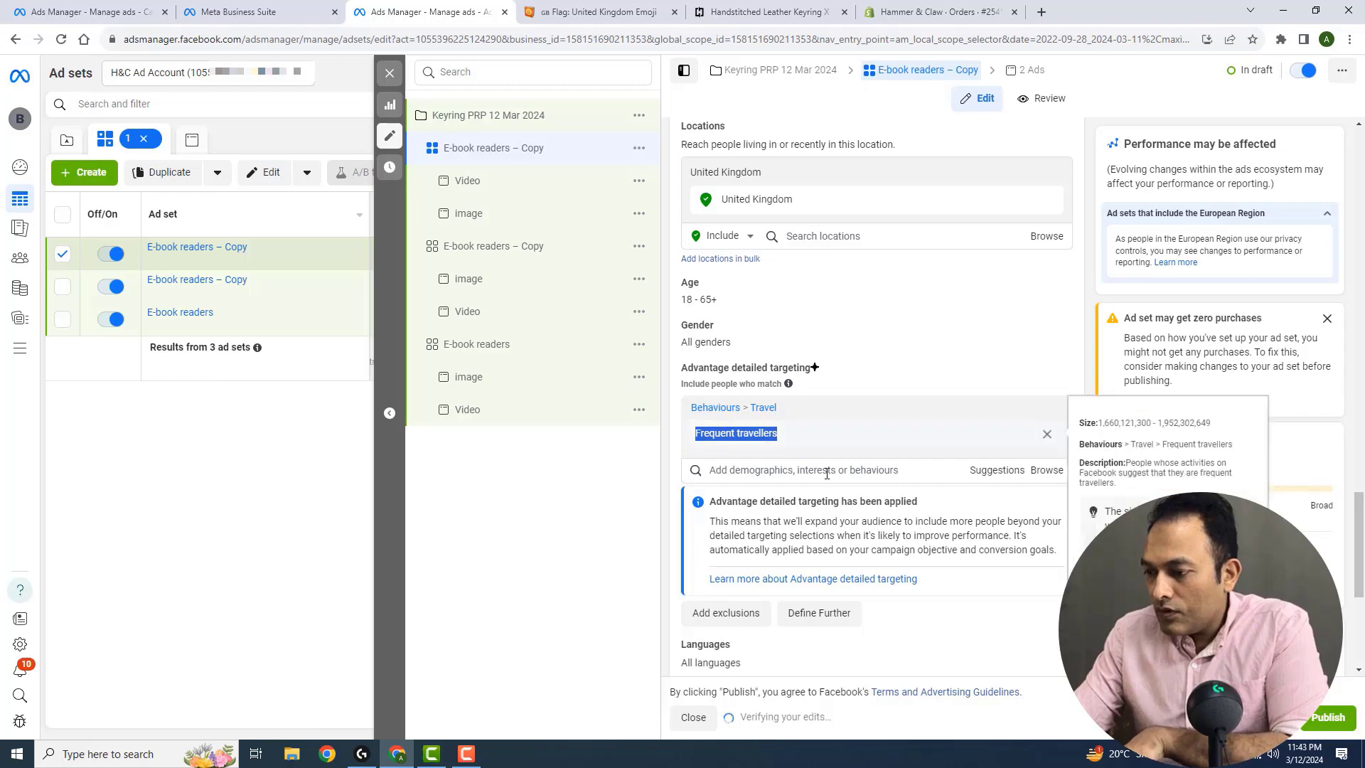
pyautogui.scroll(15, 827, 472)
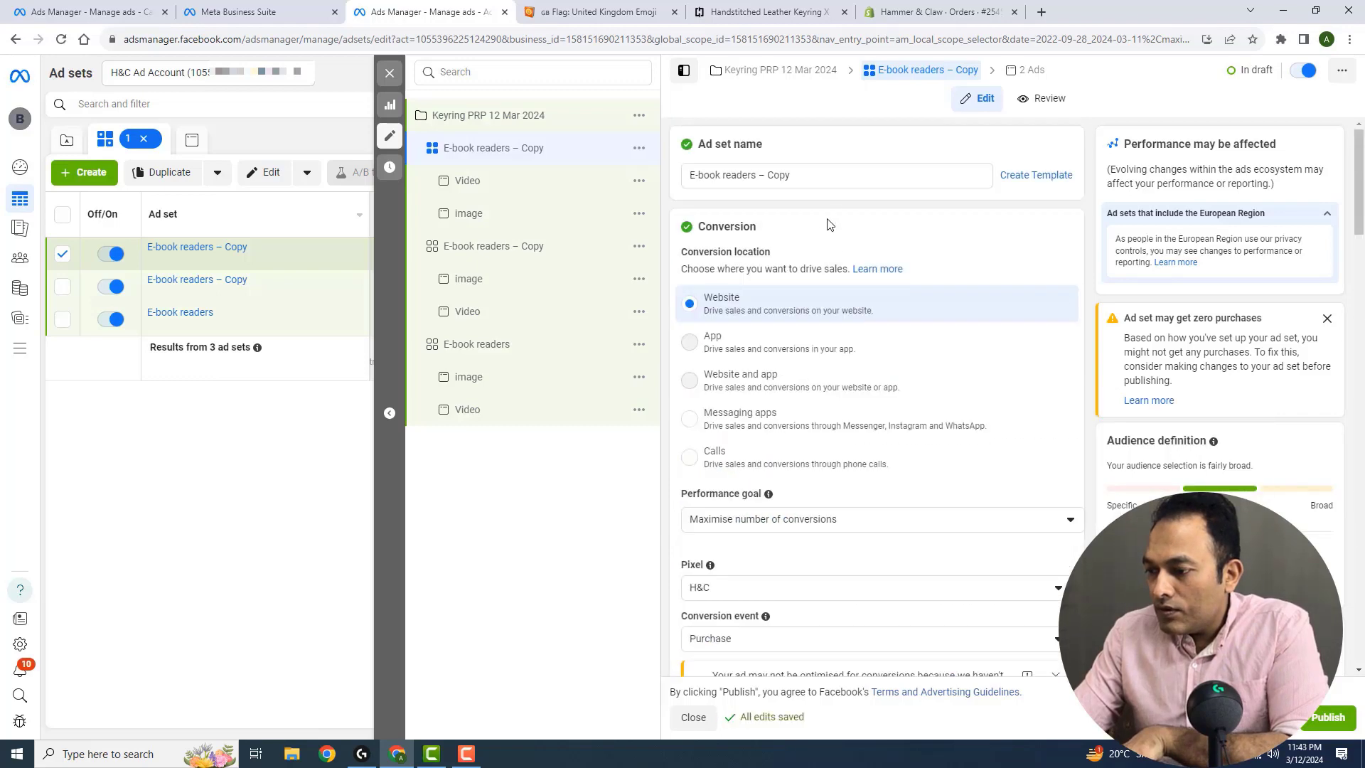
pyautogui.tripleClick(829, 174)
pyautogui.hotkey('ctrl', 'v')
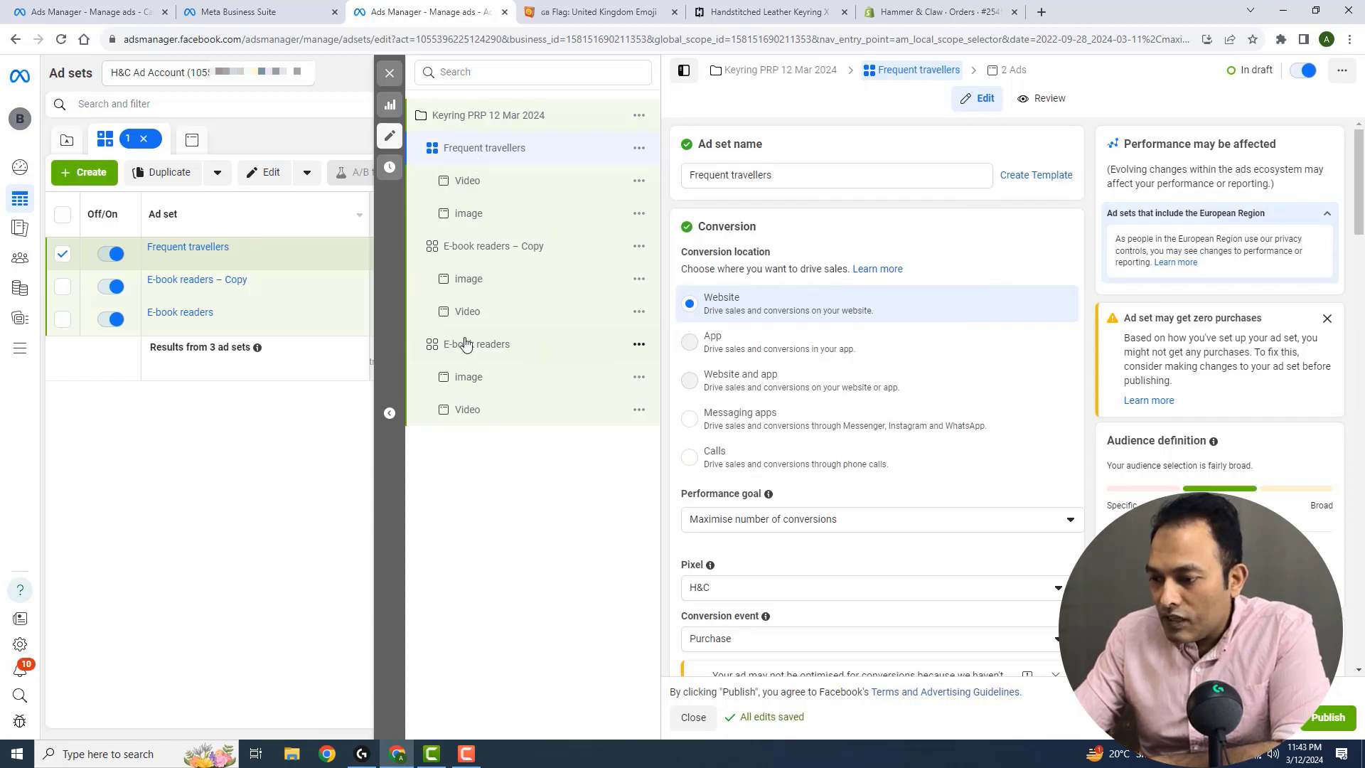
# Replace the E-book readers interest in the remaining copied ad set's detailed targeting with the Luxury goods (retail) interest
pyautogui.click(563, 247)
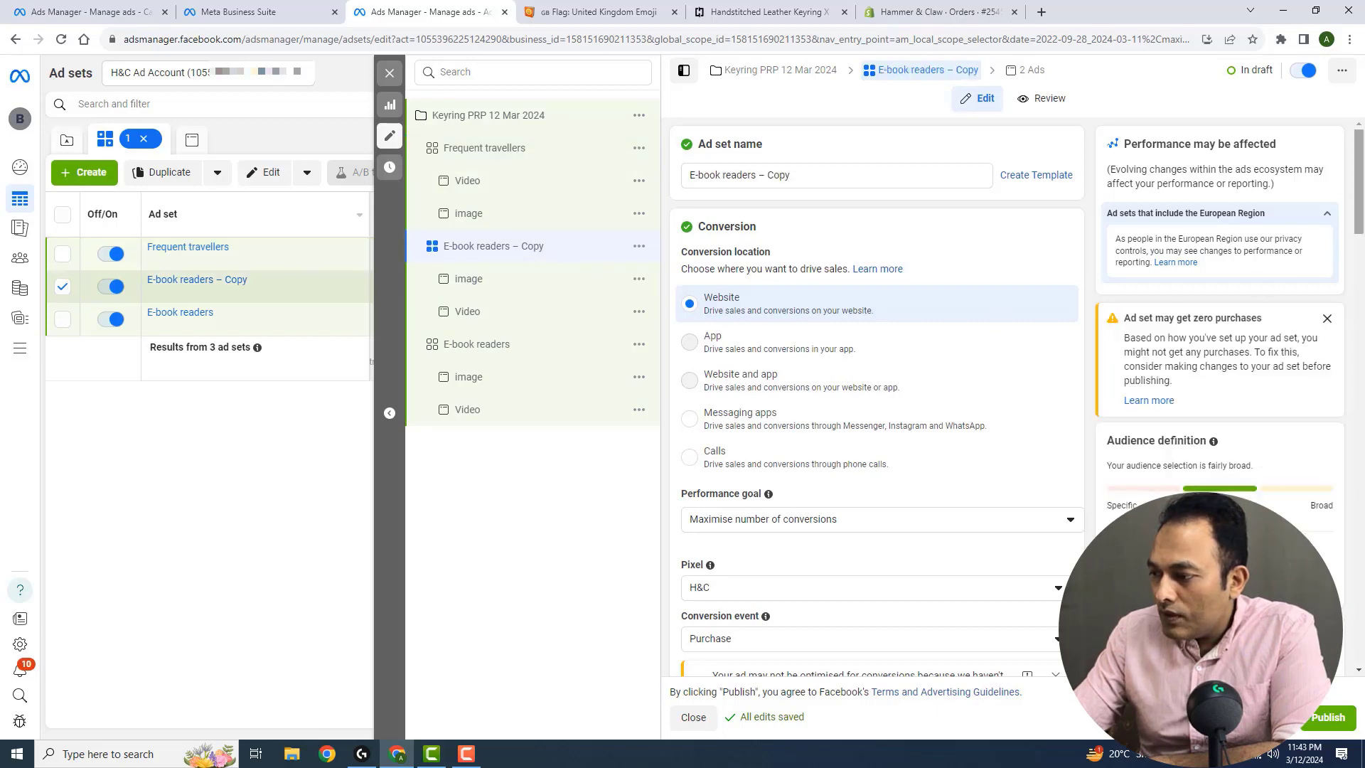
pyautogui.moveTo(1359, 156); pyautogui.dragTo(1363, 515)
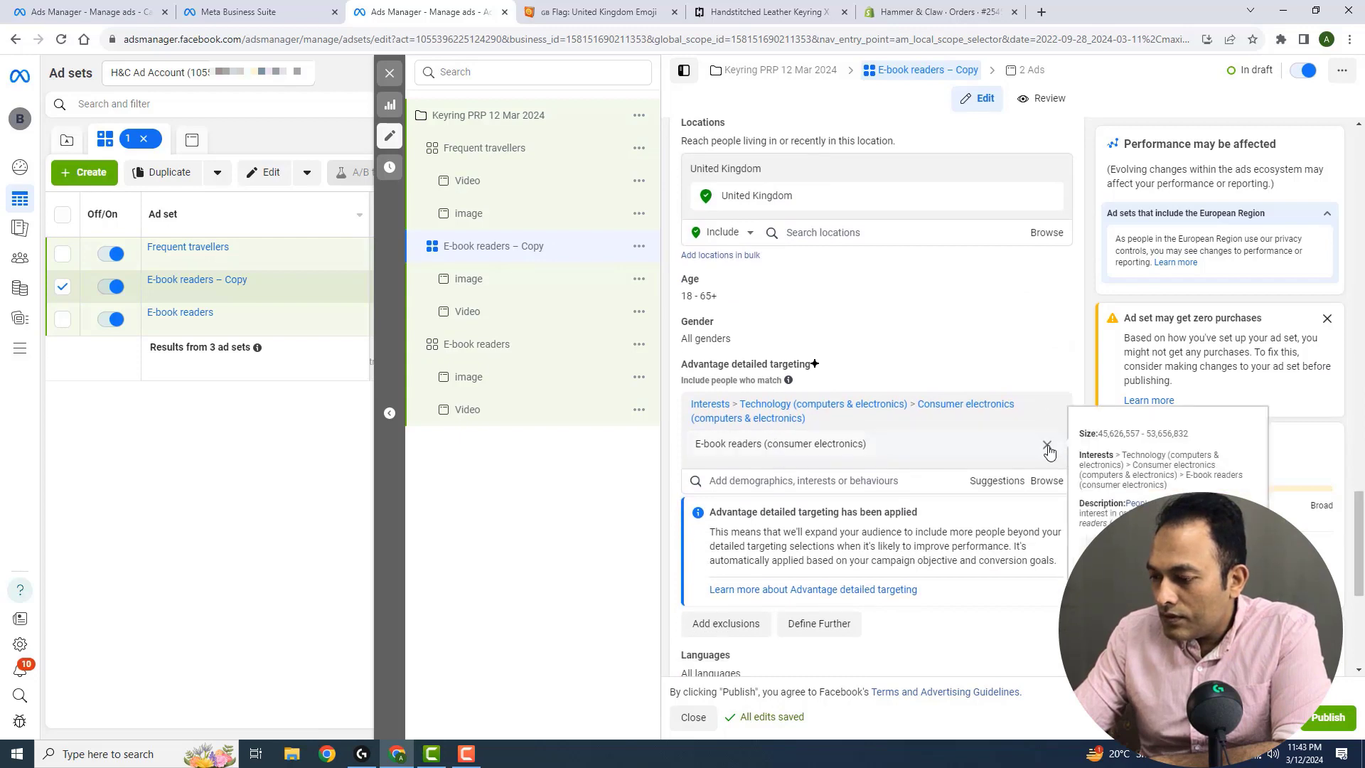
pyautogui.click(1048, 446)
pyautogui.click(837, 402)
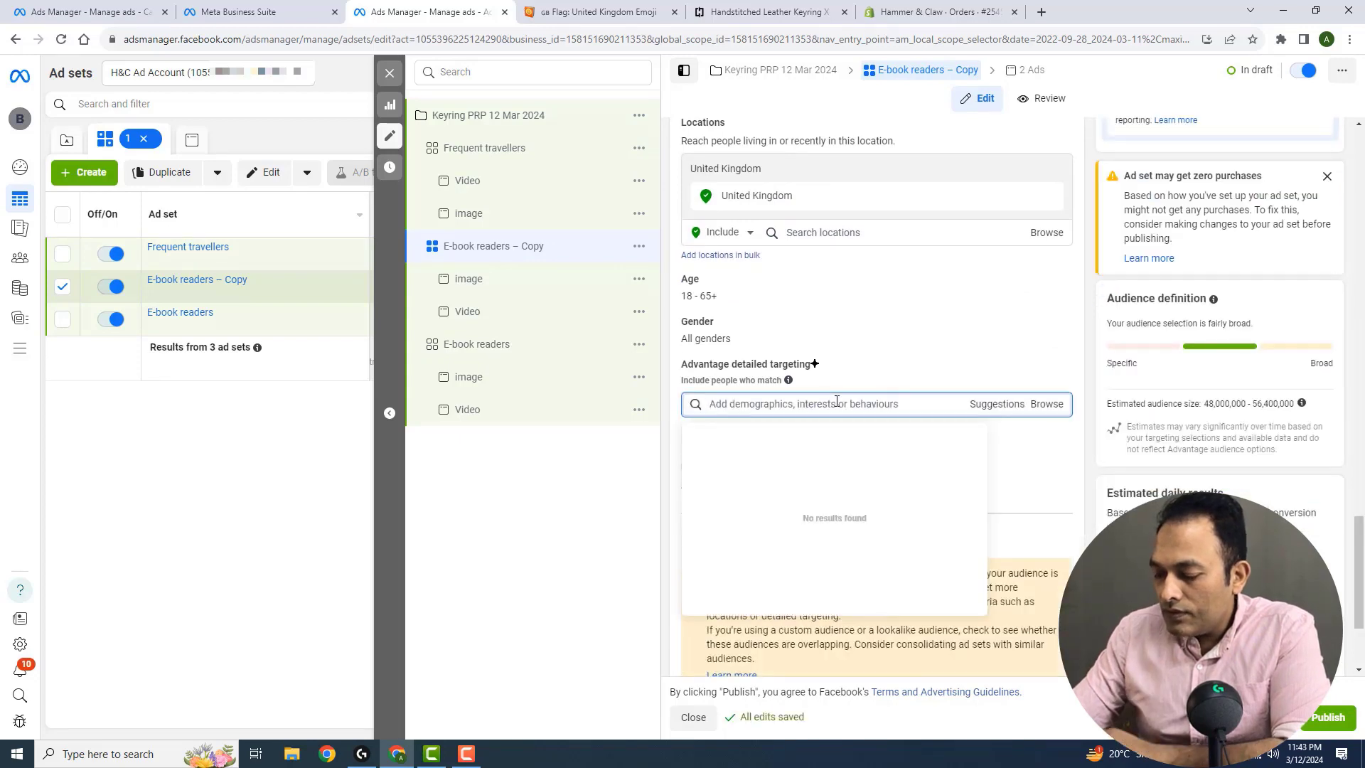
pyautogui.write('luxury')
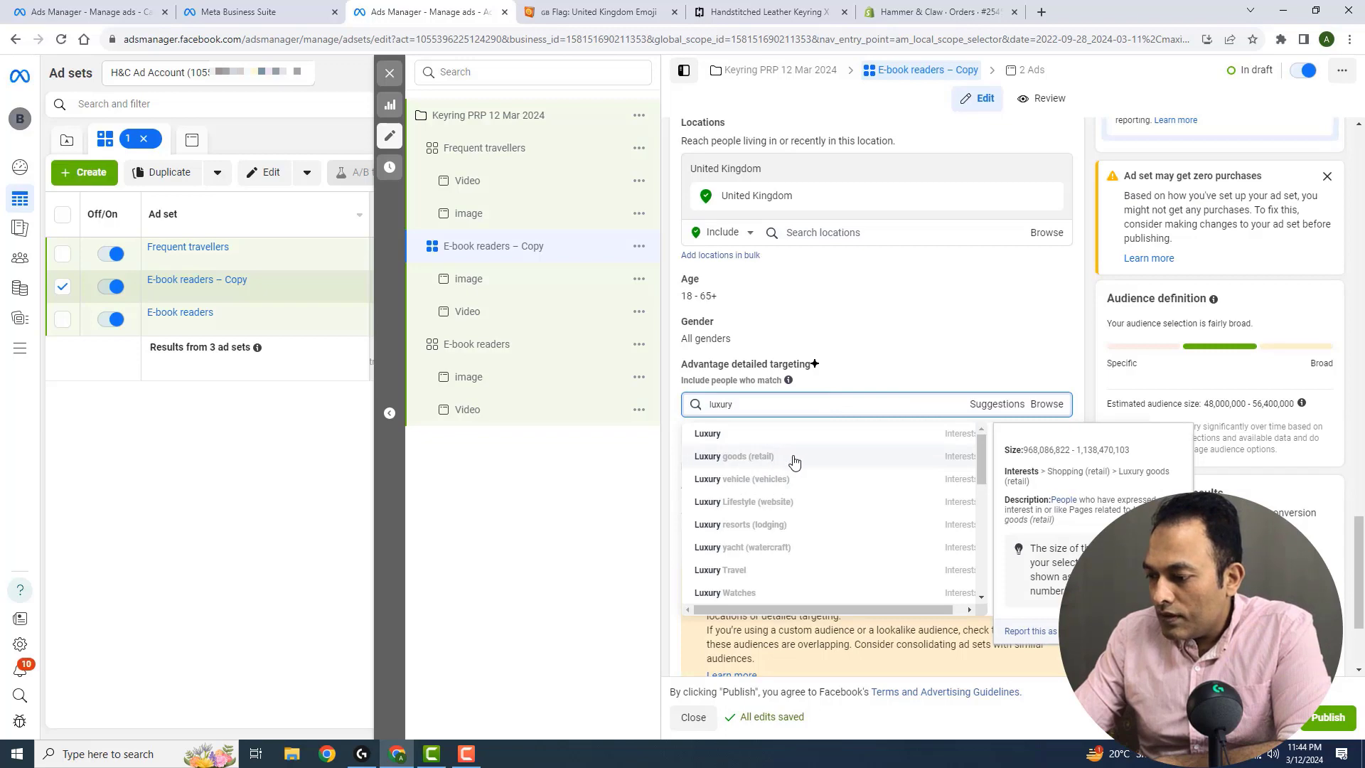
pyautogui.click(833, 463)
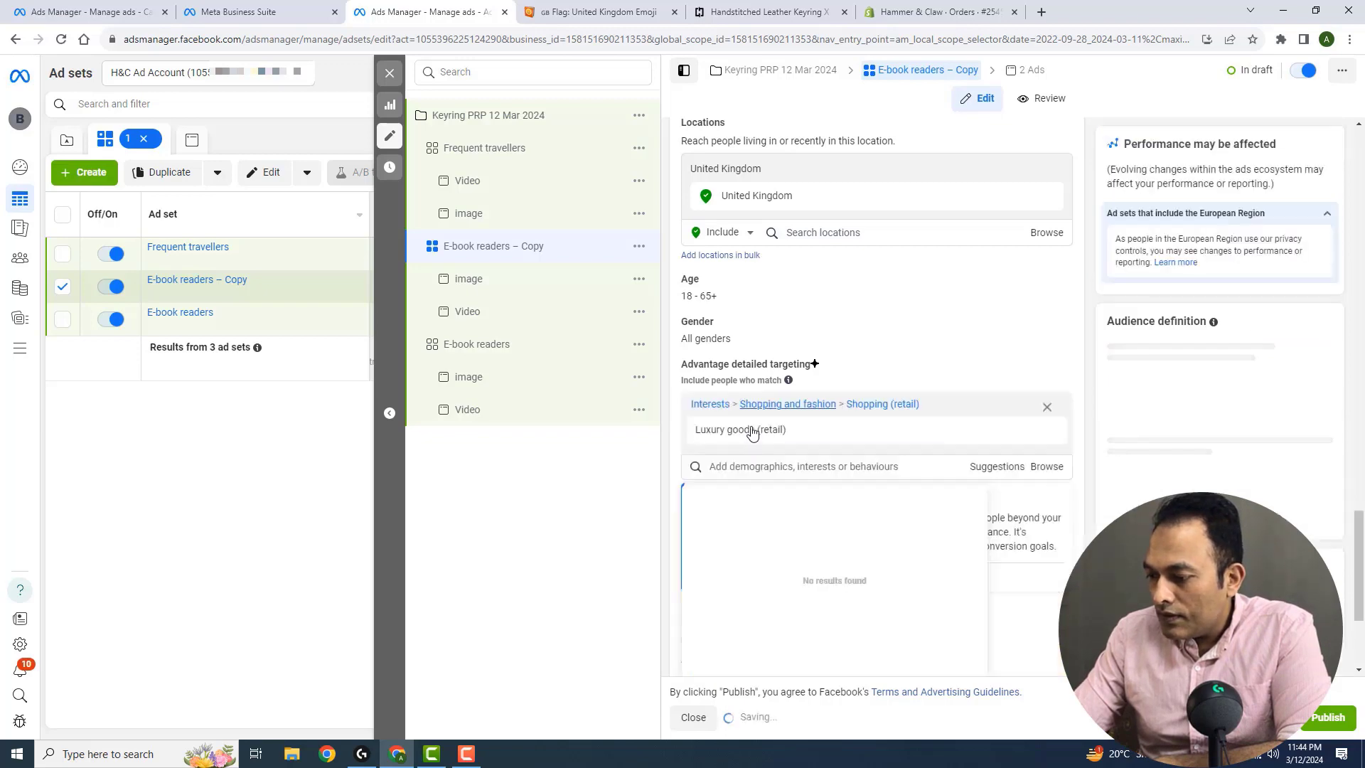
# Rename the remaining copied ad set as Luxury goods (retail), reusing the name of its targeted interest
pyautogui.moveTo(790, 431); pyautogui.dragTo(666, 446)
pyautogui.tripleClick(822, 177)
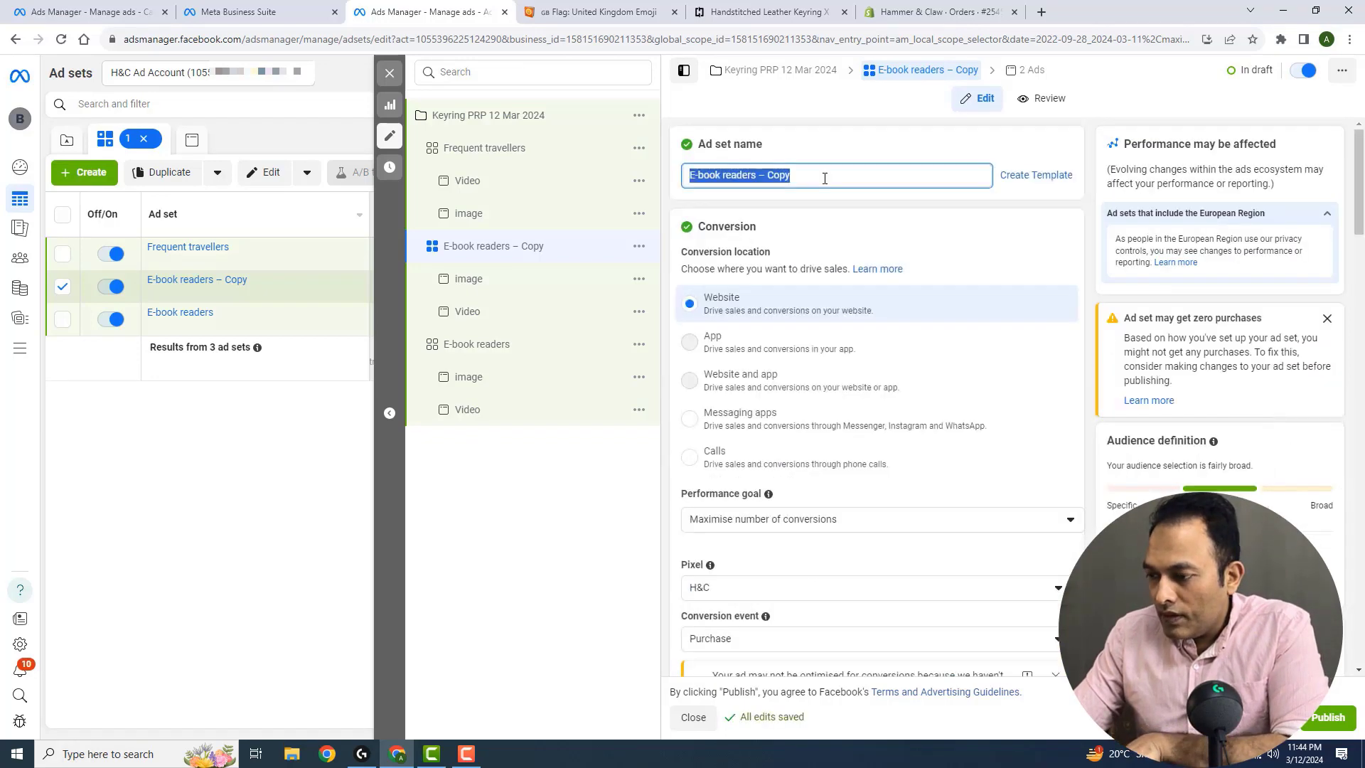
pyautogui.hotkey('ctrl', 'v')
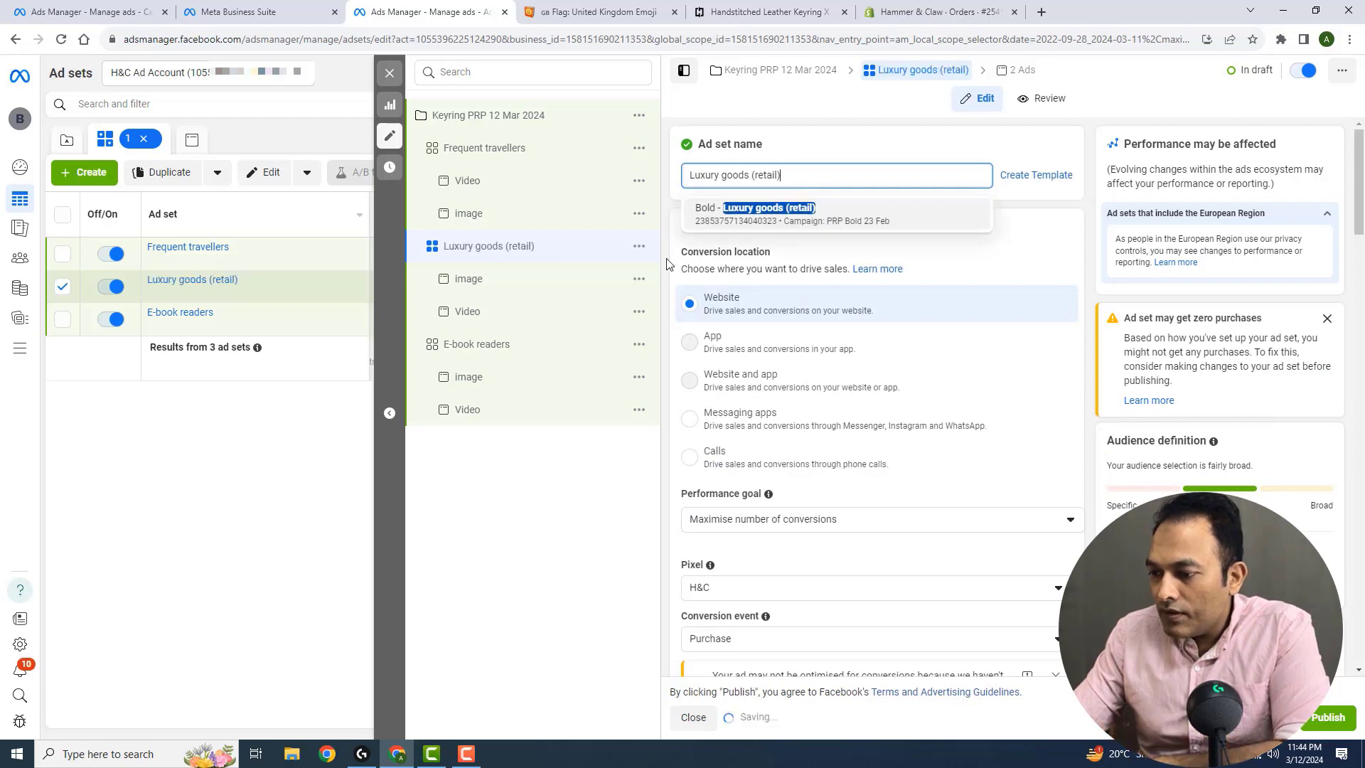
pyautogui.click(672, 259)
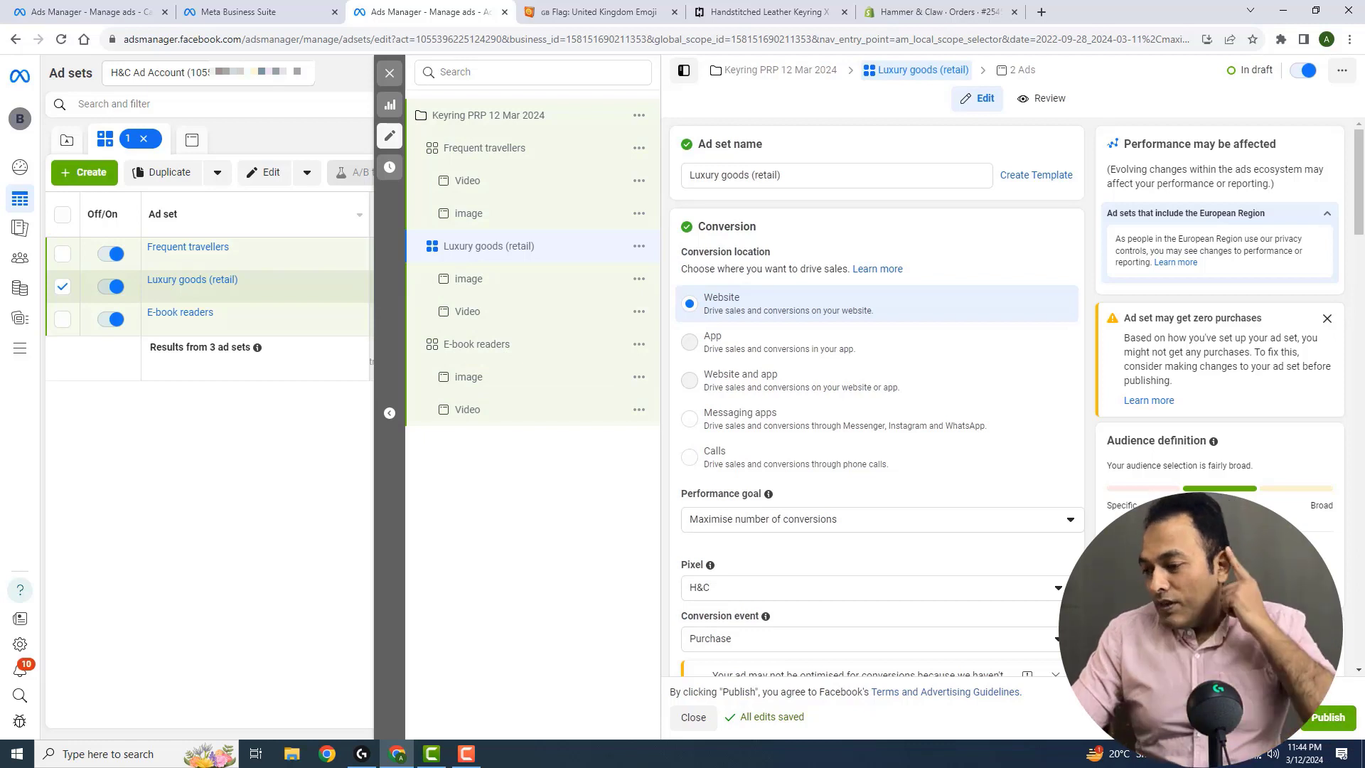
# Publish the ad set changes and check the delivery status of the Keyring PRP 12 Mar 2024 campaign
pyautogui.click(1315, 719)
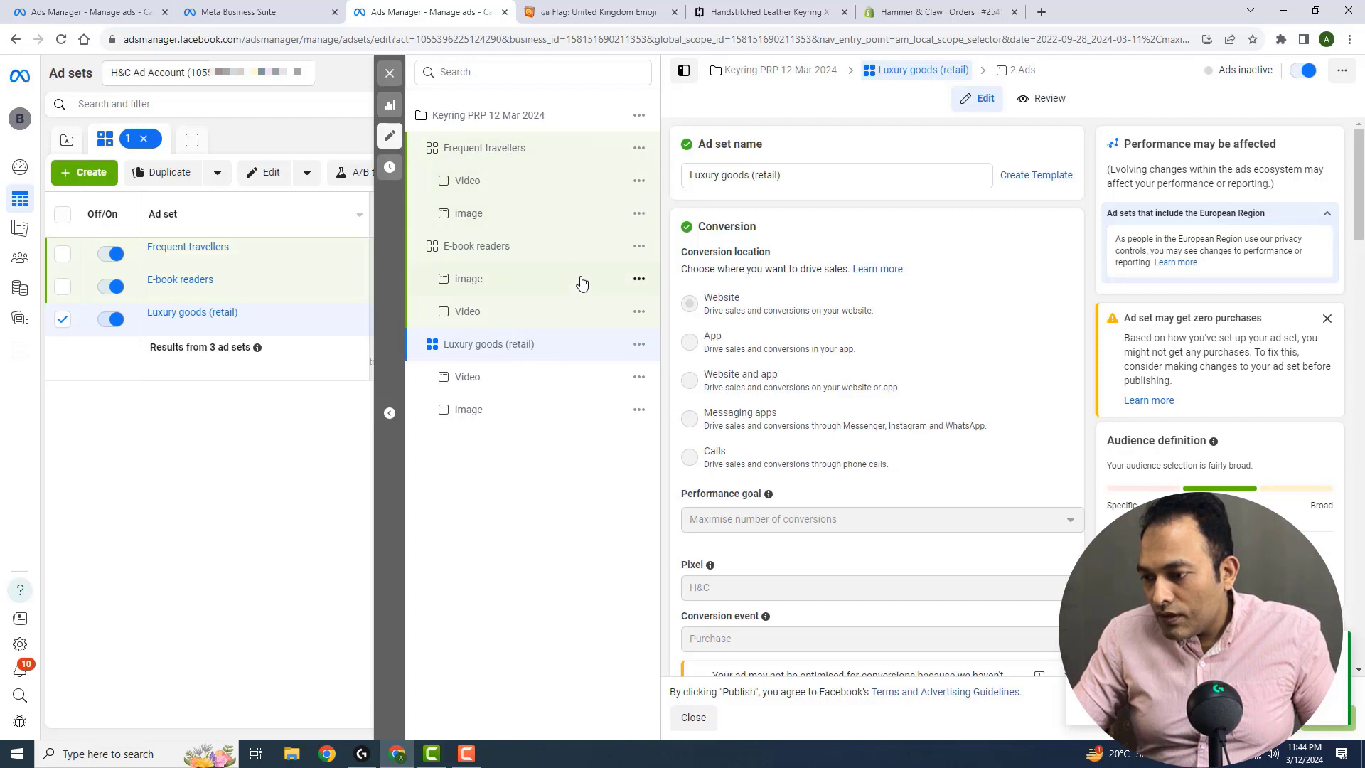
pyautogui.click(502, 118)
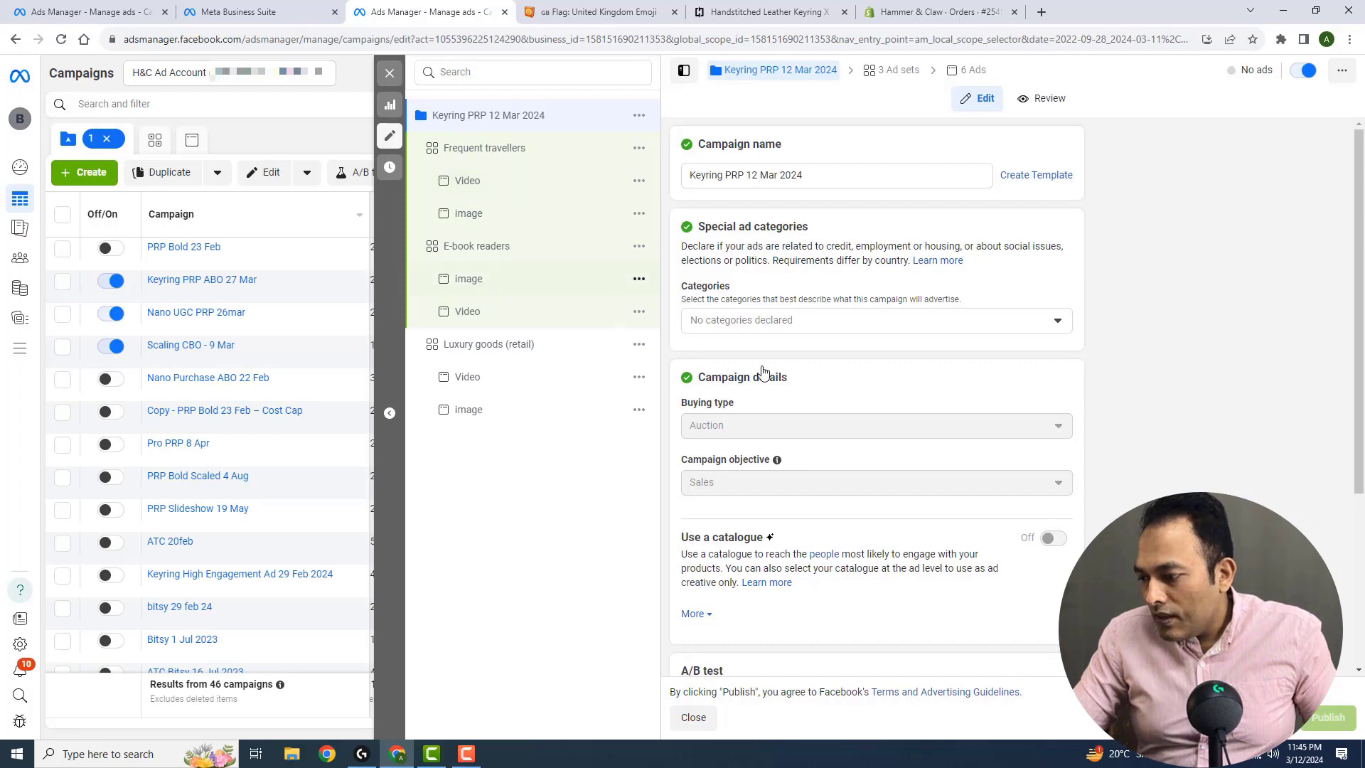
pyautogui.click(470, 151)
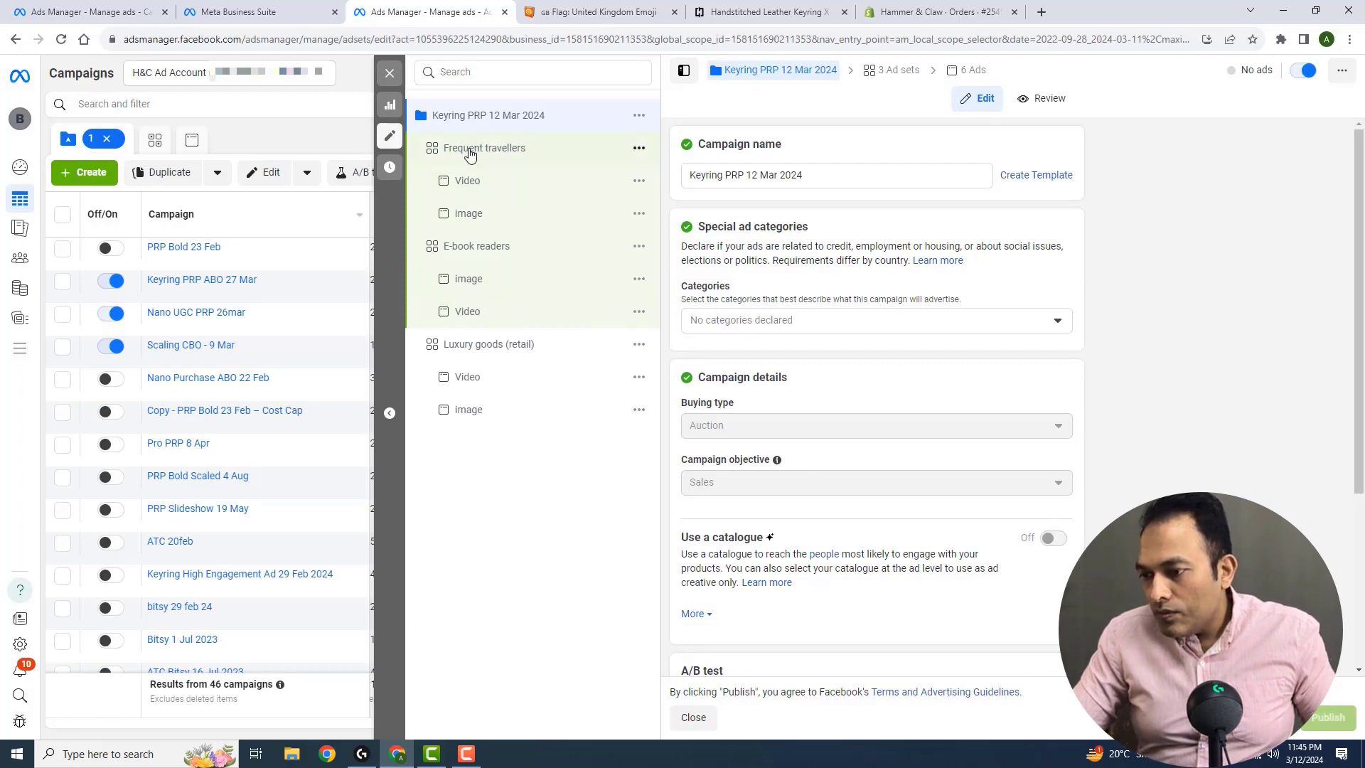
pyautogui.keyDown('ctrl'); pyautogui.click(521, 250); pyautogui.keyUp('ctrl')
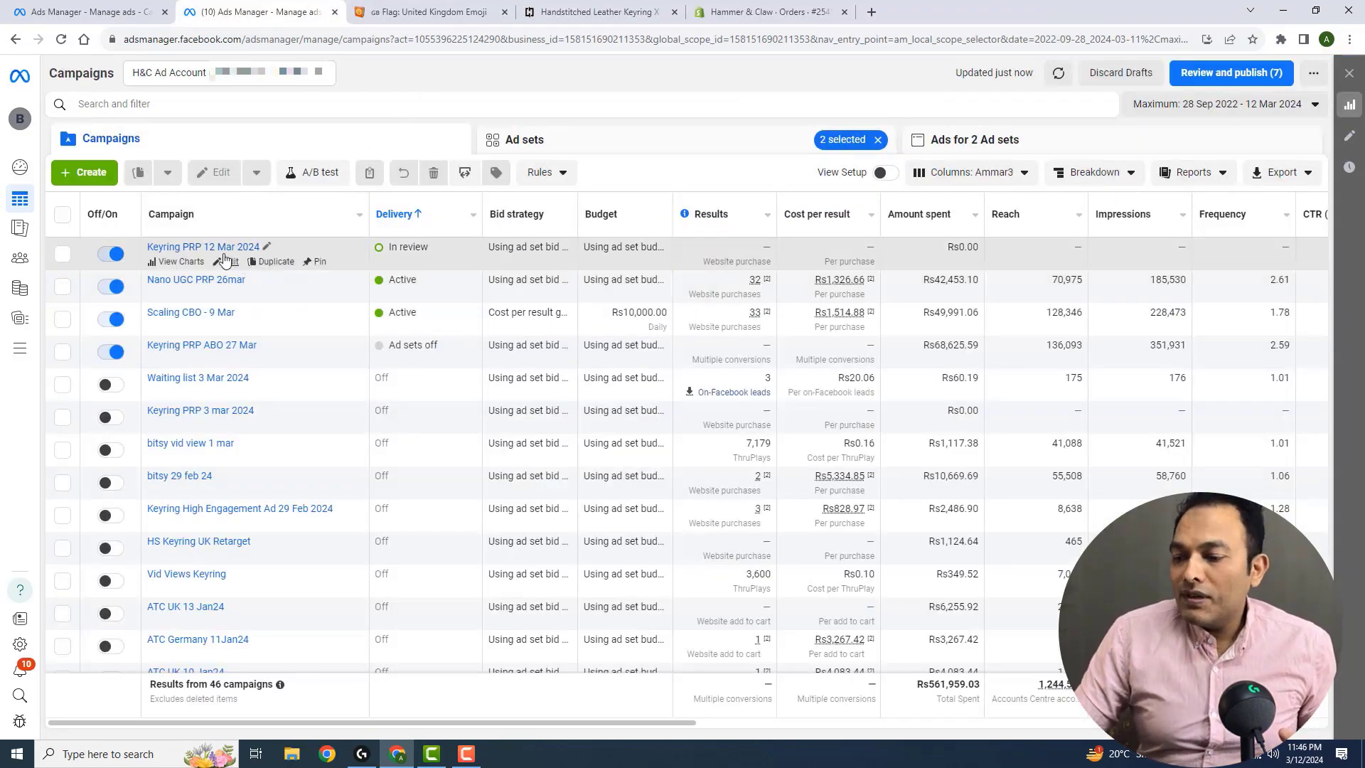
pyautogui.moveTo(422, 252)
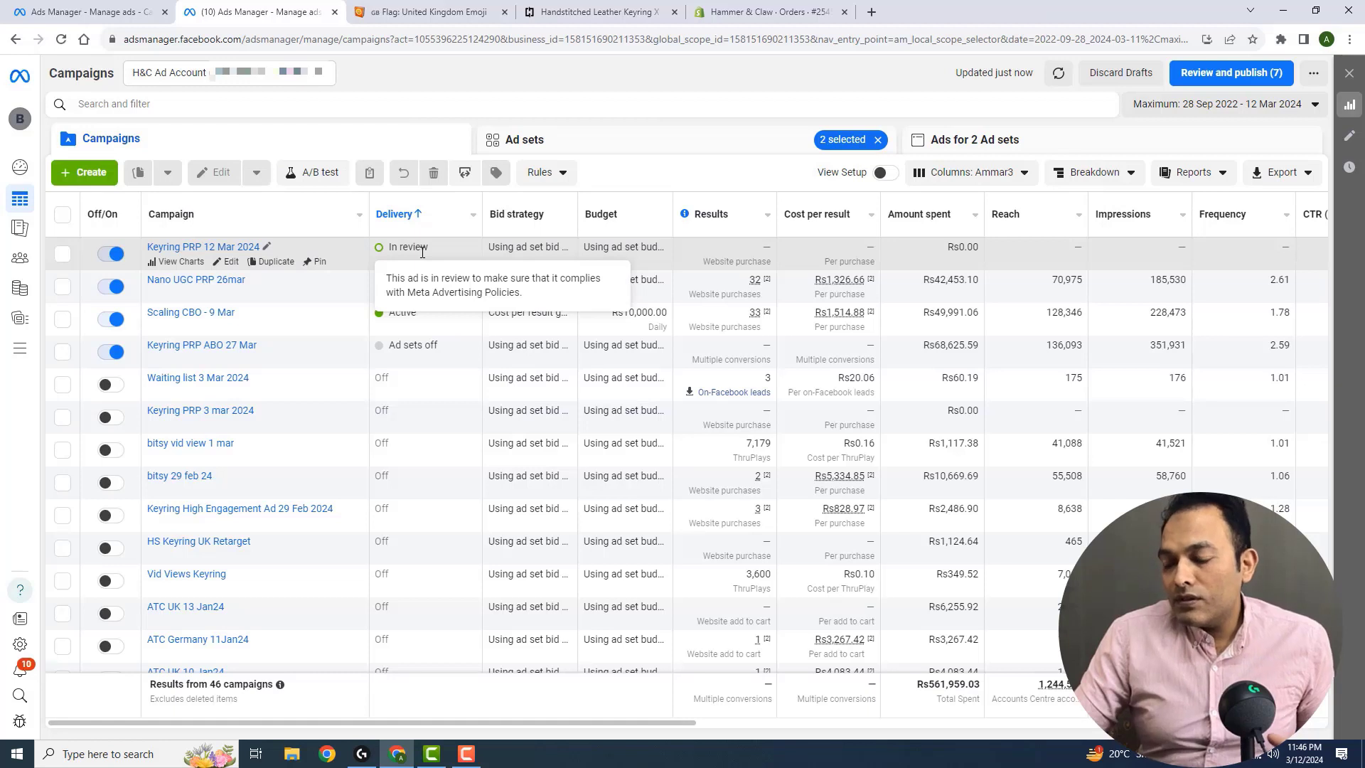
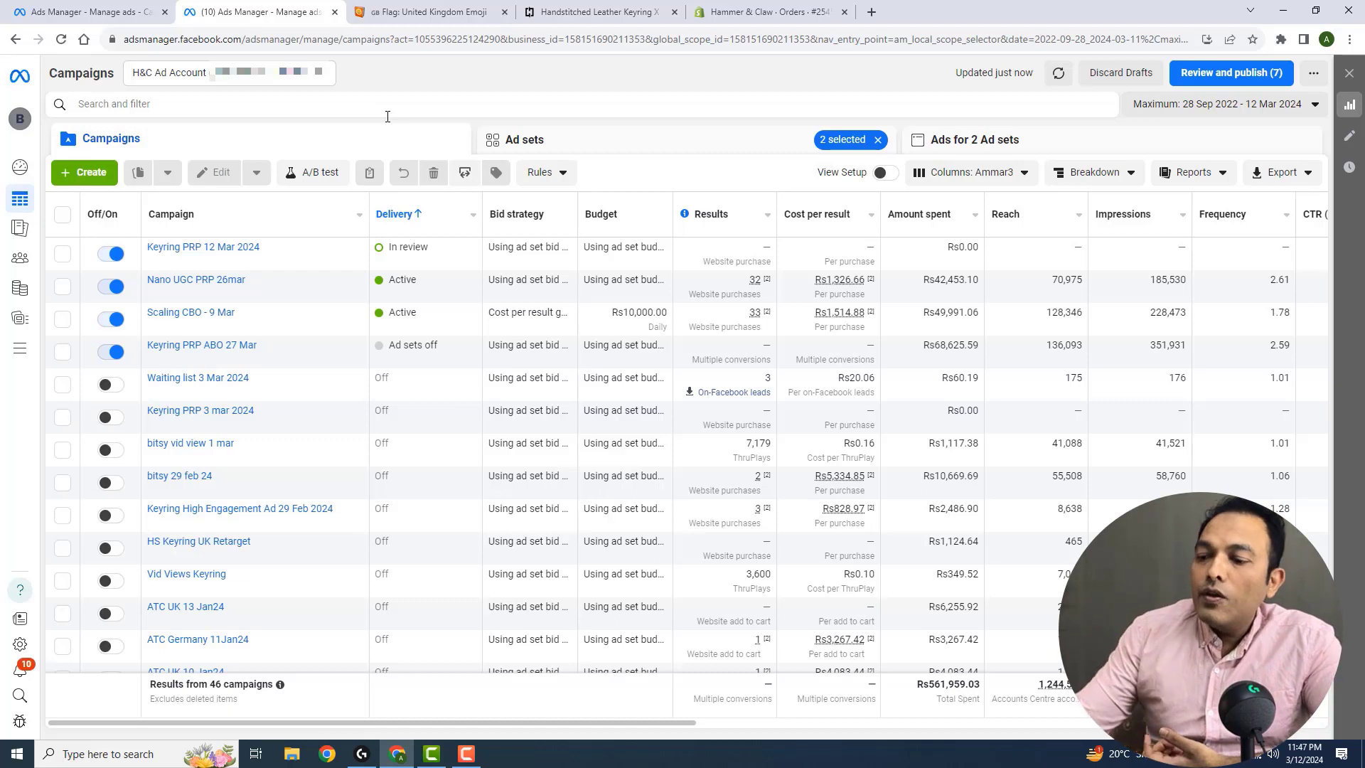
# Start a new custom audience in the Audiences section, using Video as its Meta source
pyautogui.click(63, 258)
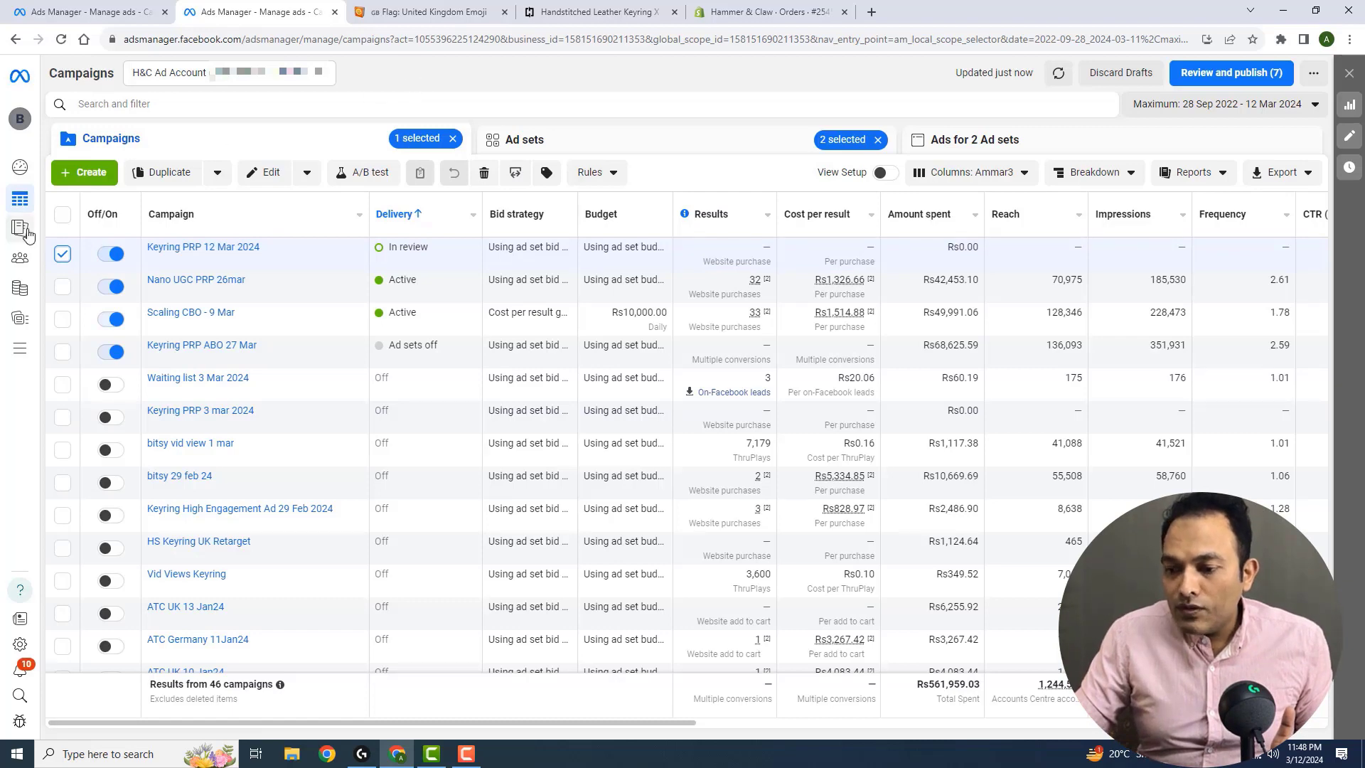
pyautogui.click(25, 260)
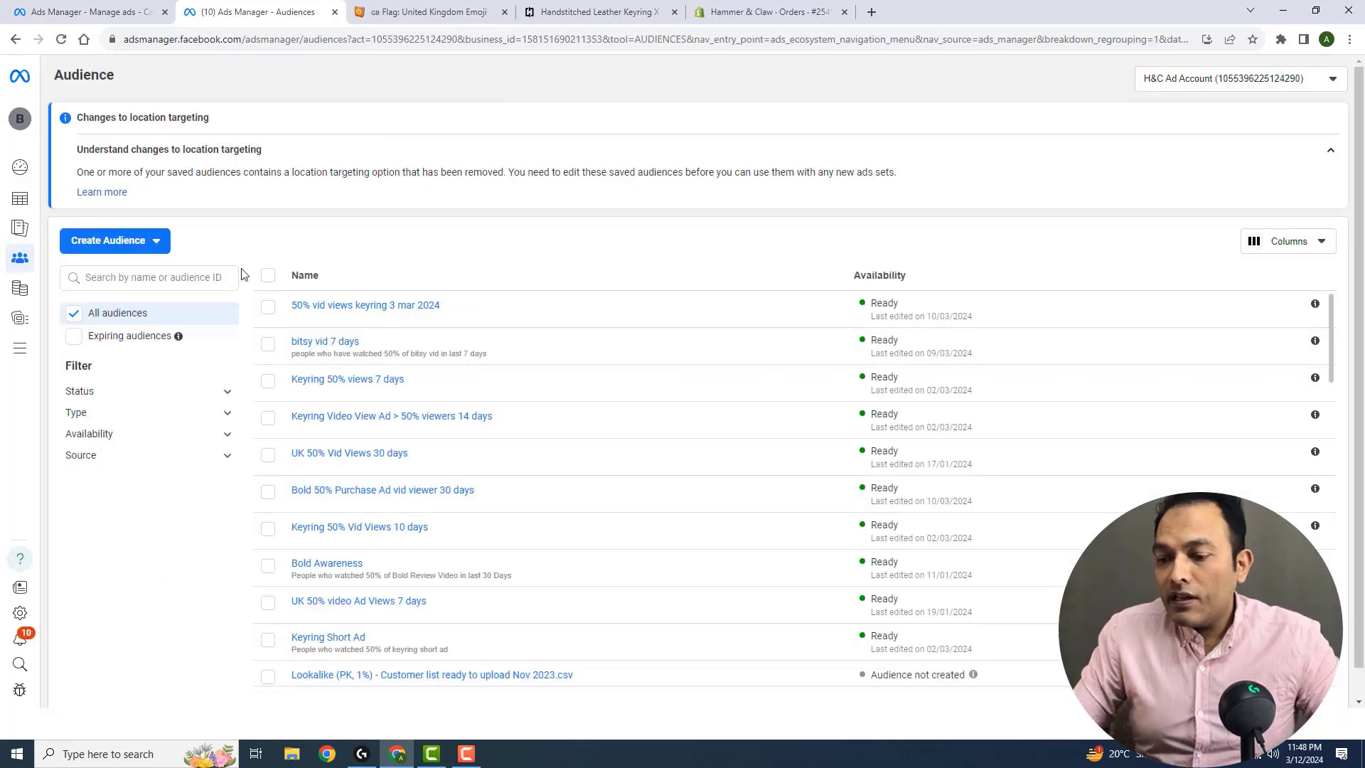
pyautogui.click(151, 251)
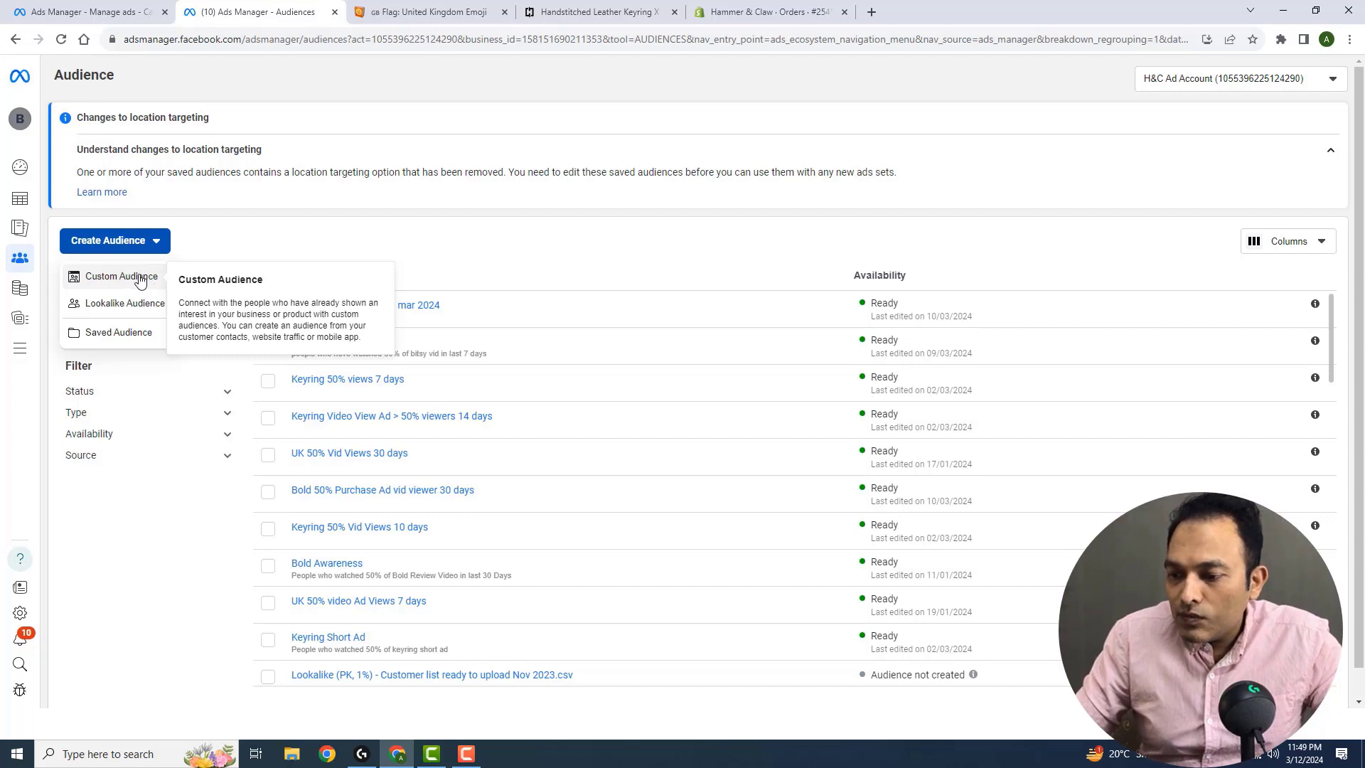
pyautogui.click(146, 278)
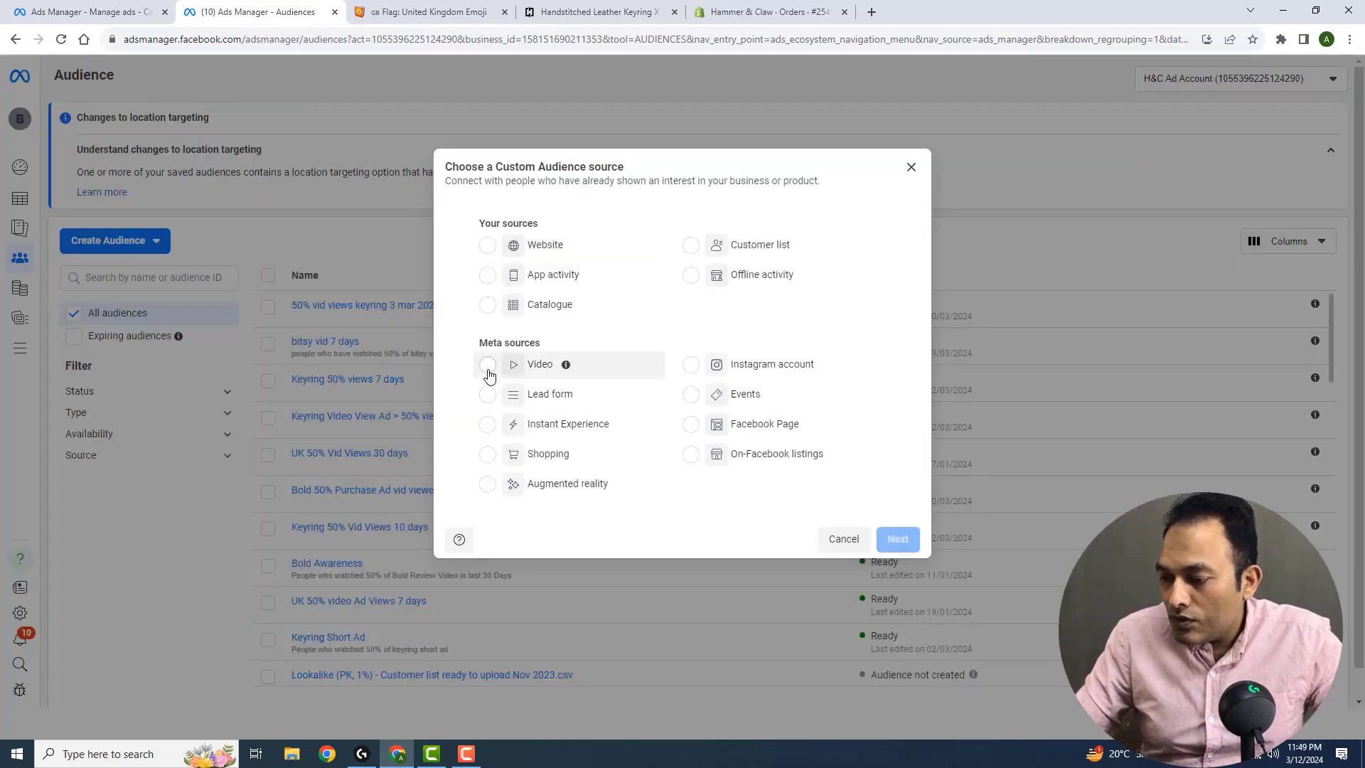
pyautogui.click(488, 364)
pyautogui.click(899, 539)
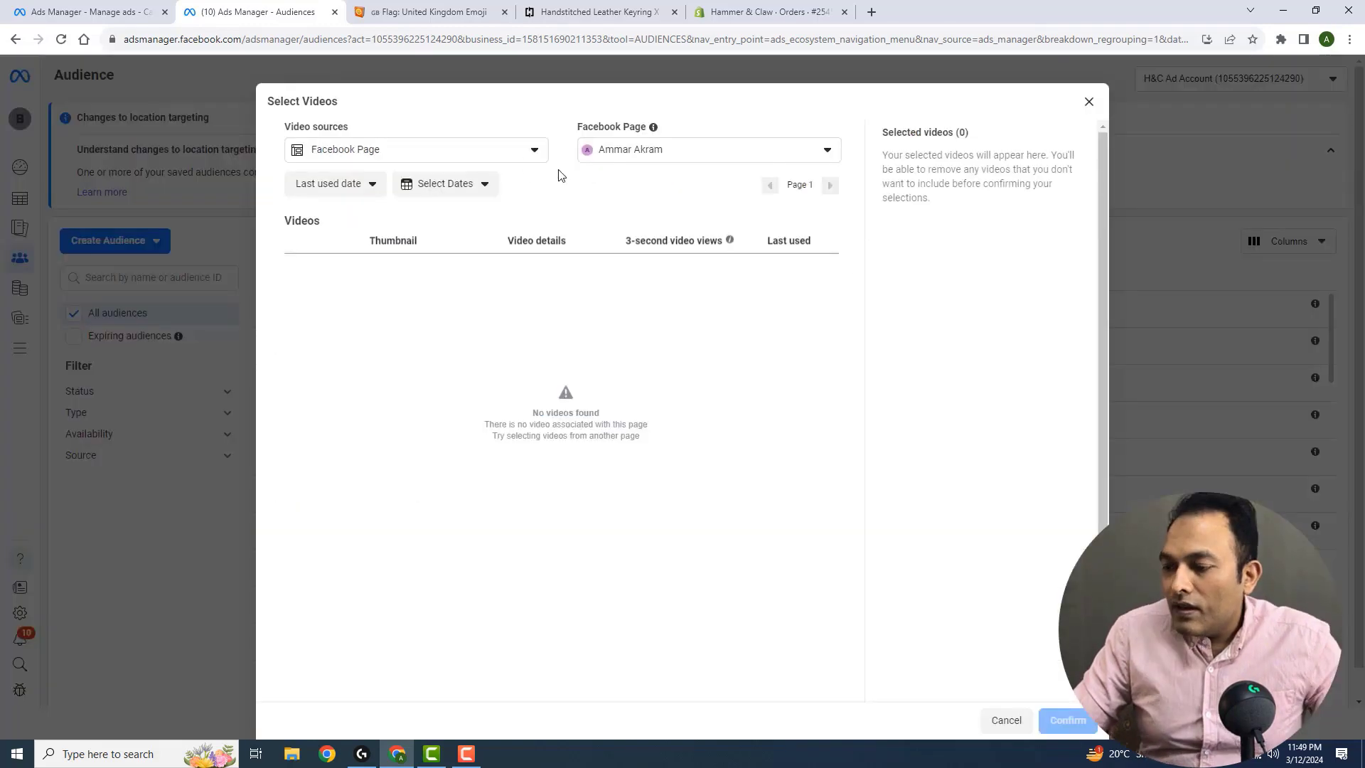
# Select the keyring with voice Vertical.mp4 video from the Keyring PRP 12 Mar 2024 campaign as the audience's engagement video
pyautogui.click(642, 155)
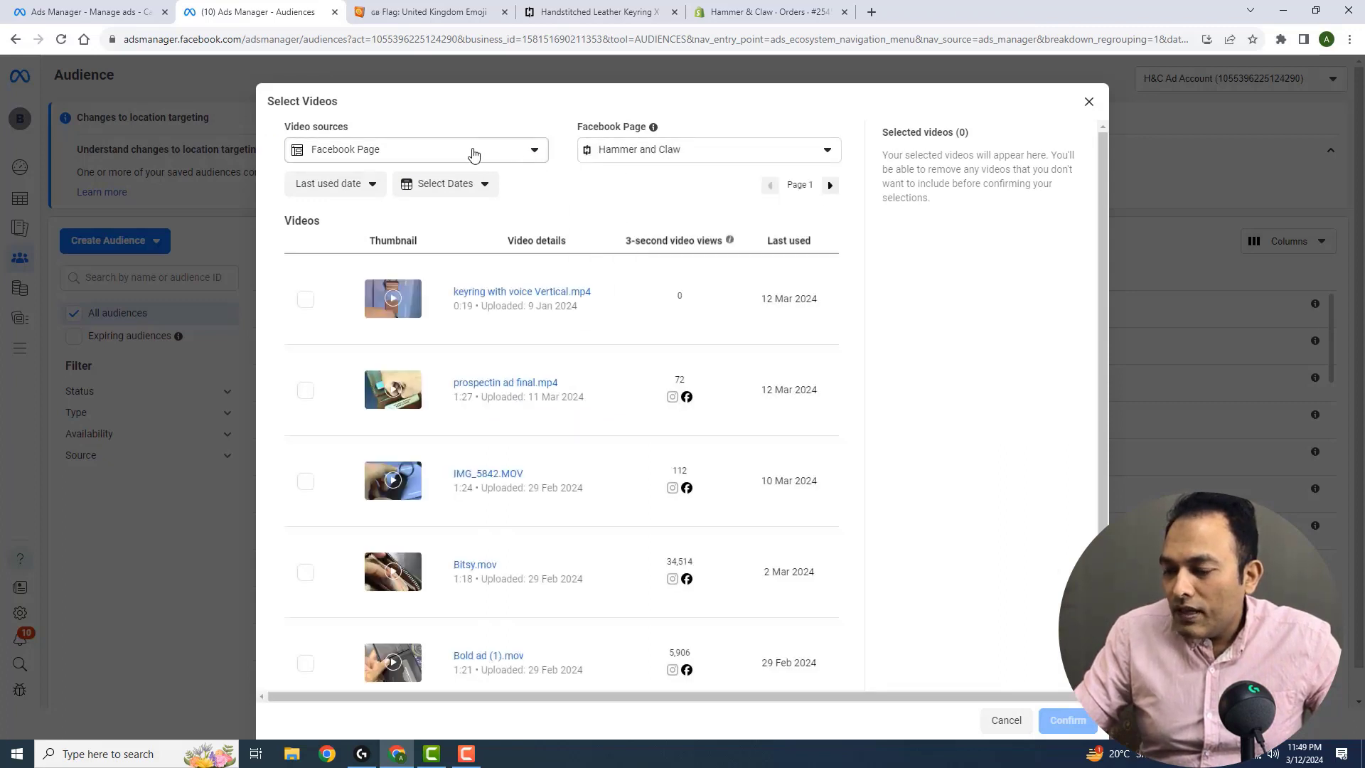
pyautogui.click(471, 156)
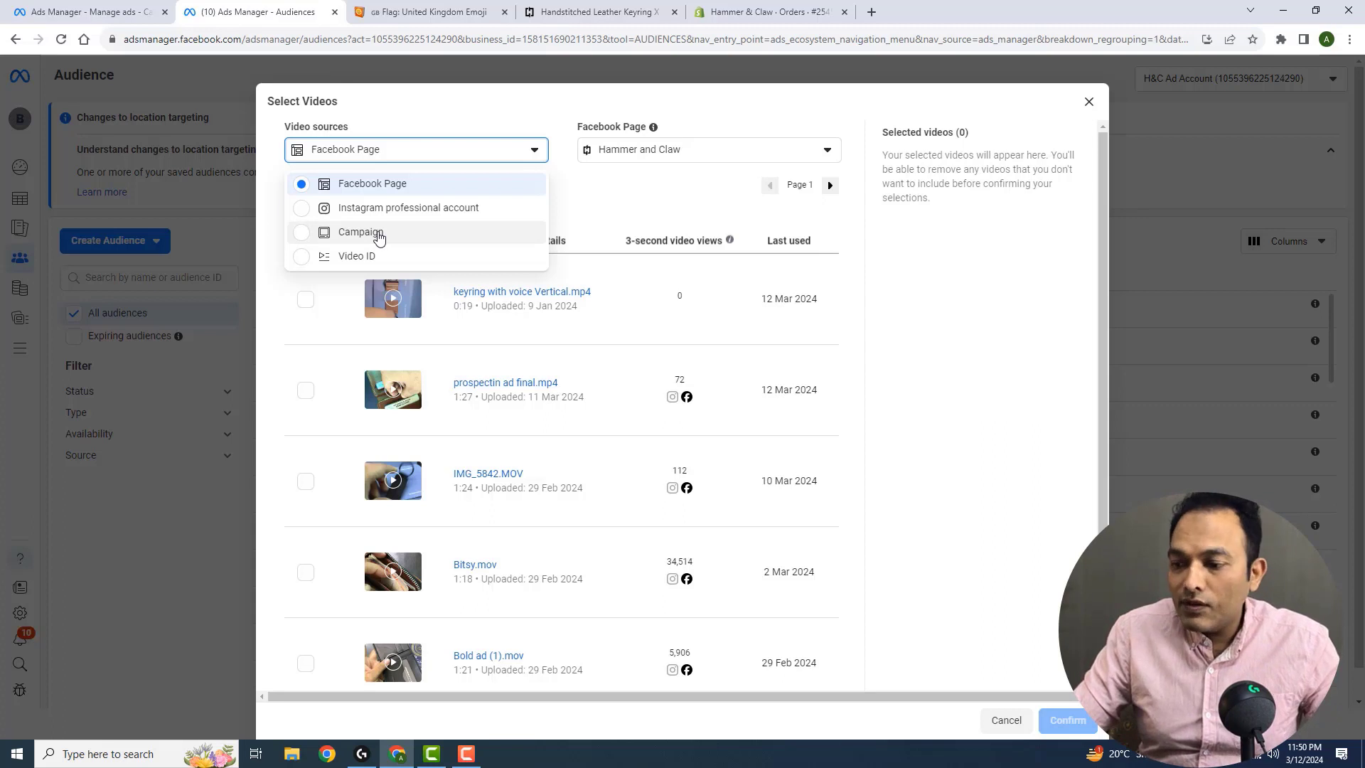
pyautogui.click(377, 235)
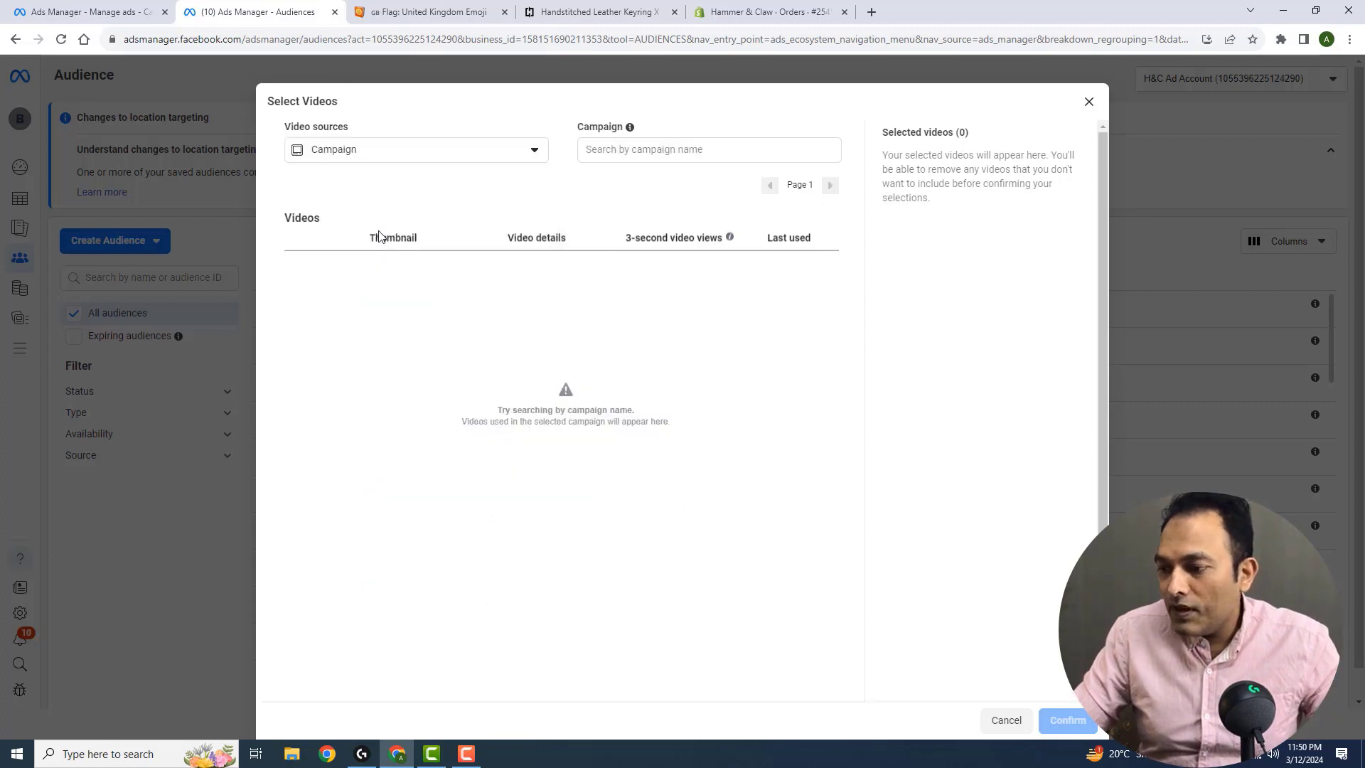
pyautogui.click(646, 150)
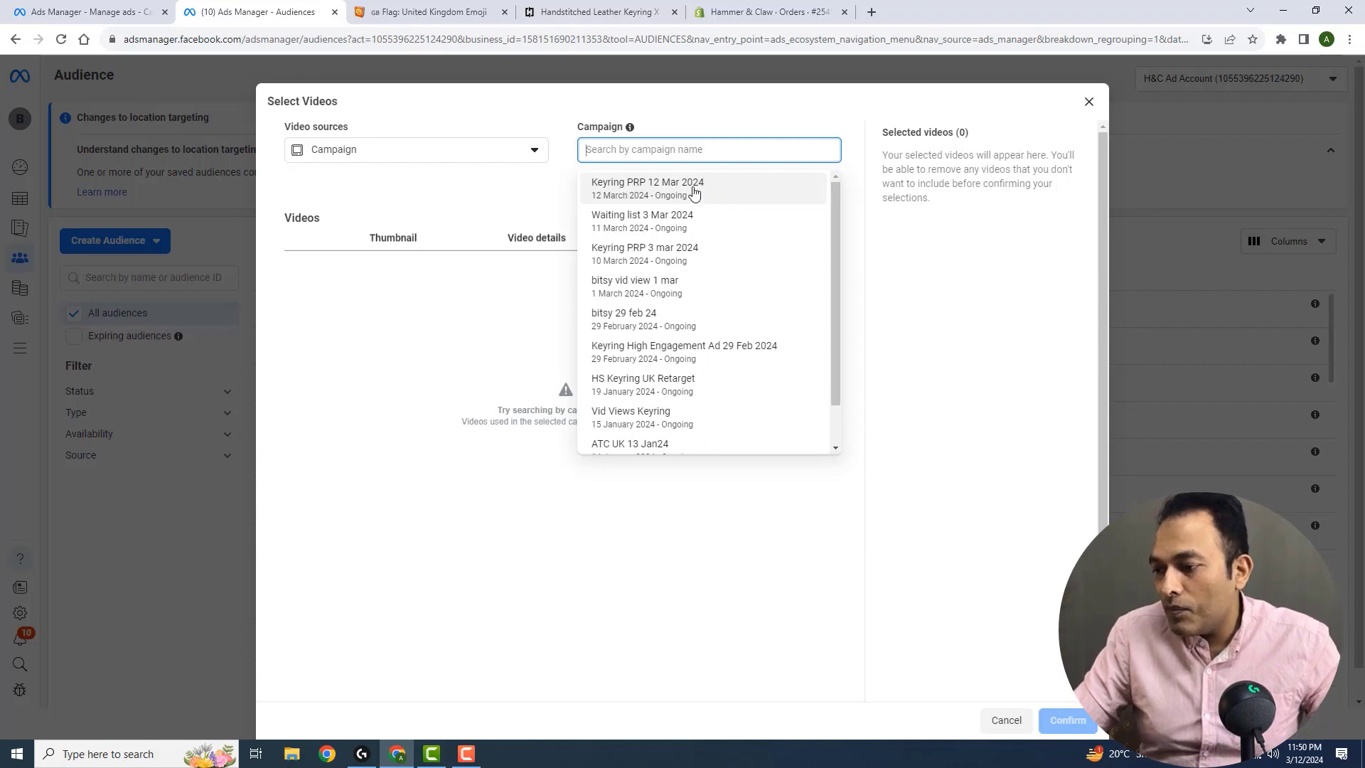
pyautogui.click(695, 192)
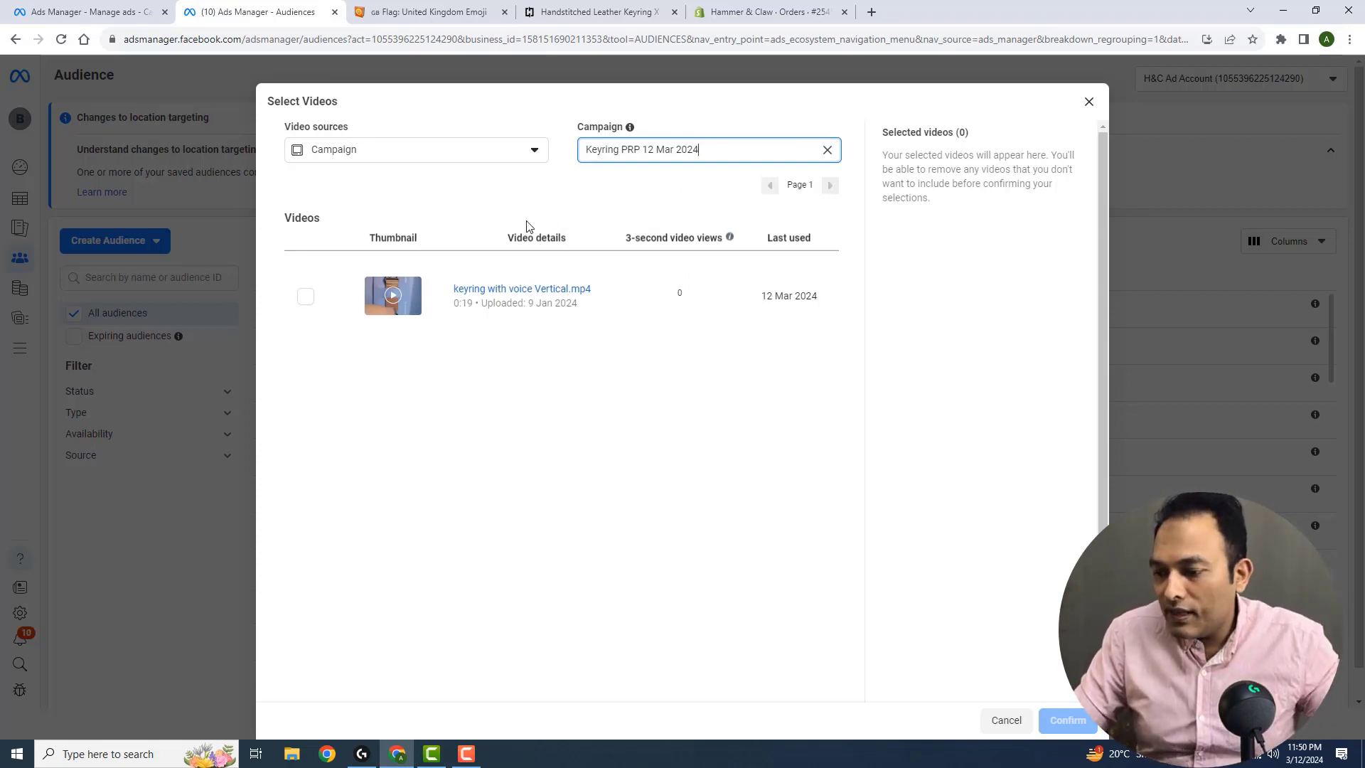
pyautogui.click(306, 297)
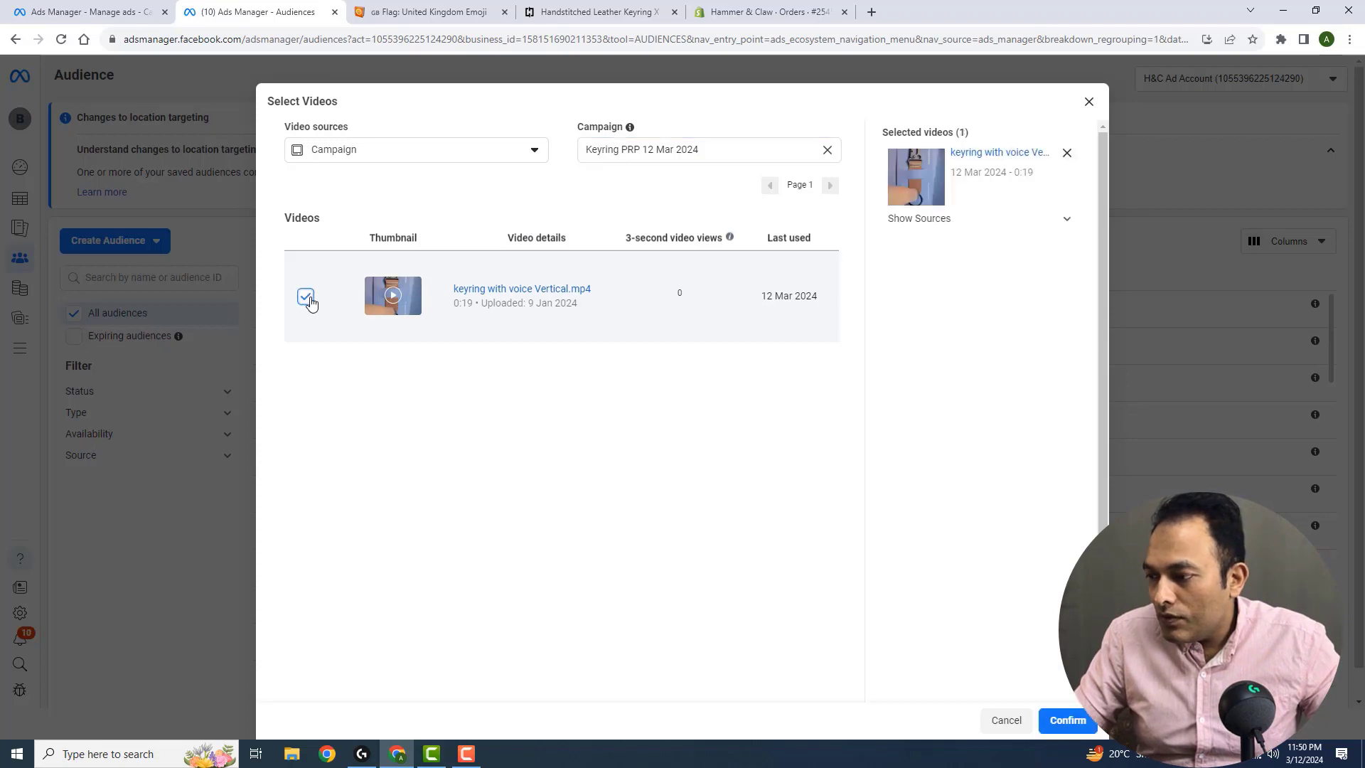
pyautogui.click(1065, 720)
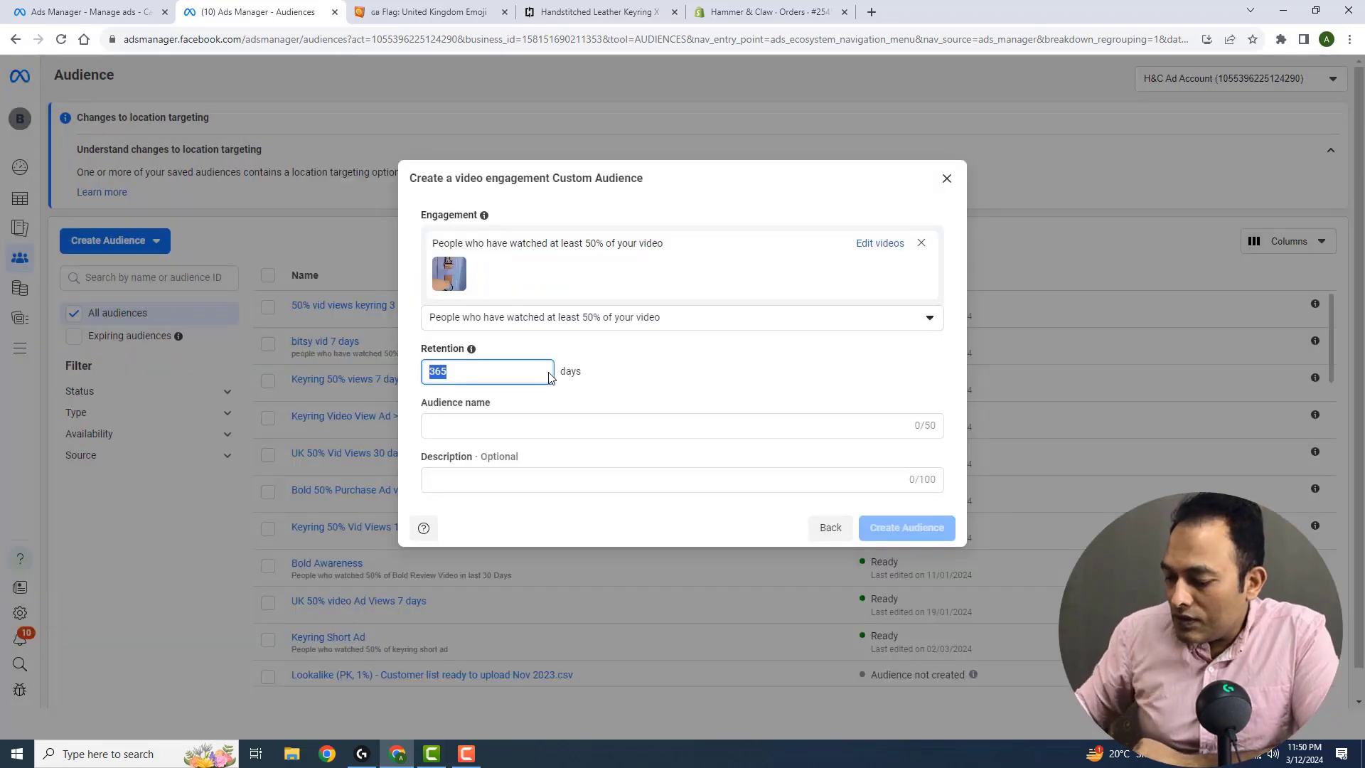
# Create the audience of at least 50% video viewers with 7 days' retention, named Keyring 50pc vid views 12 Mar 2024
pyautogui.write('7')
pyautogui.click(684, 367)
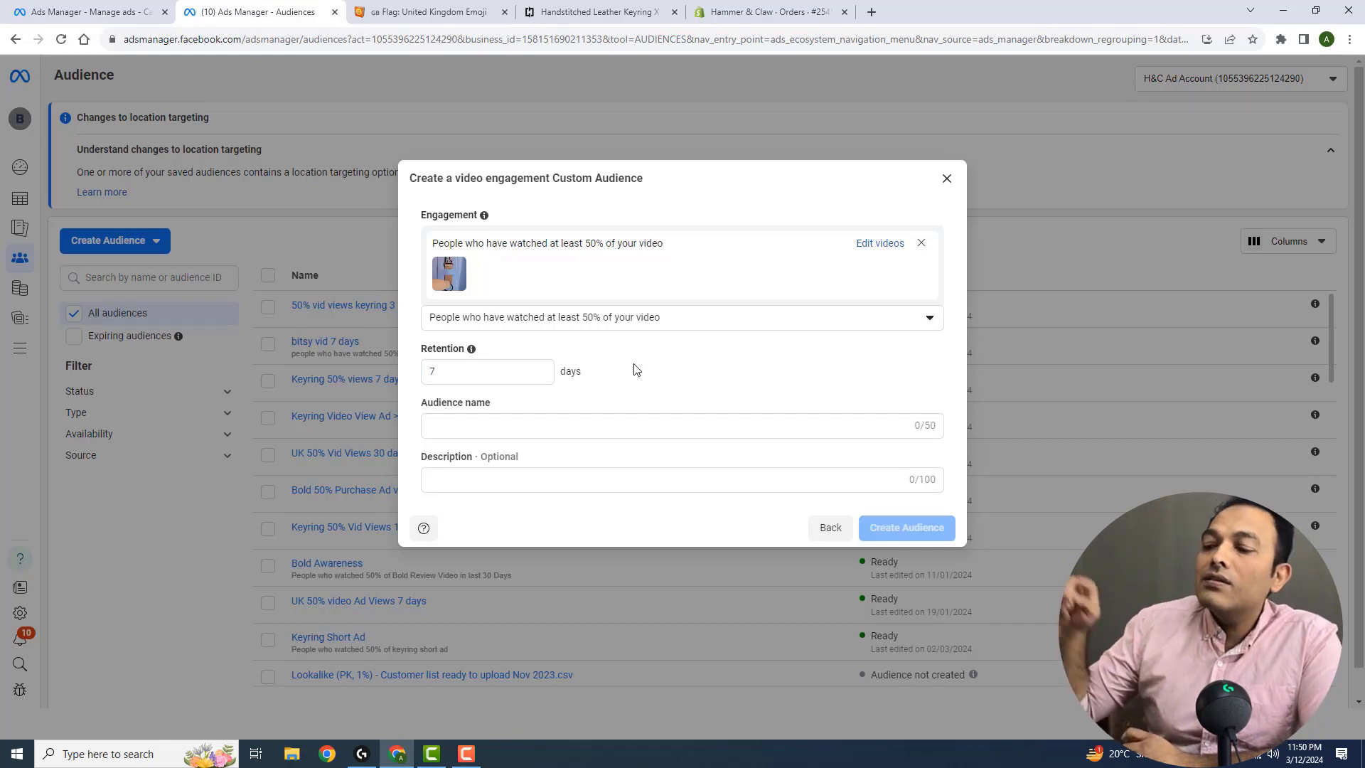
pyautogui.click(620, 428)
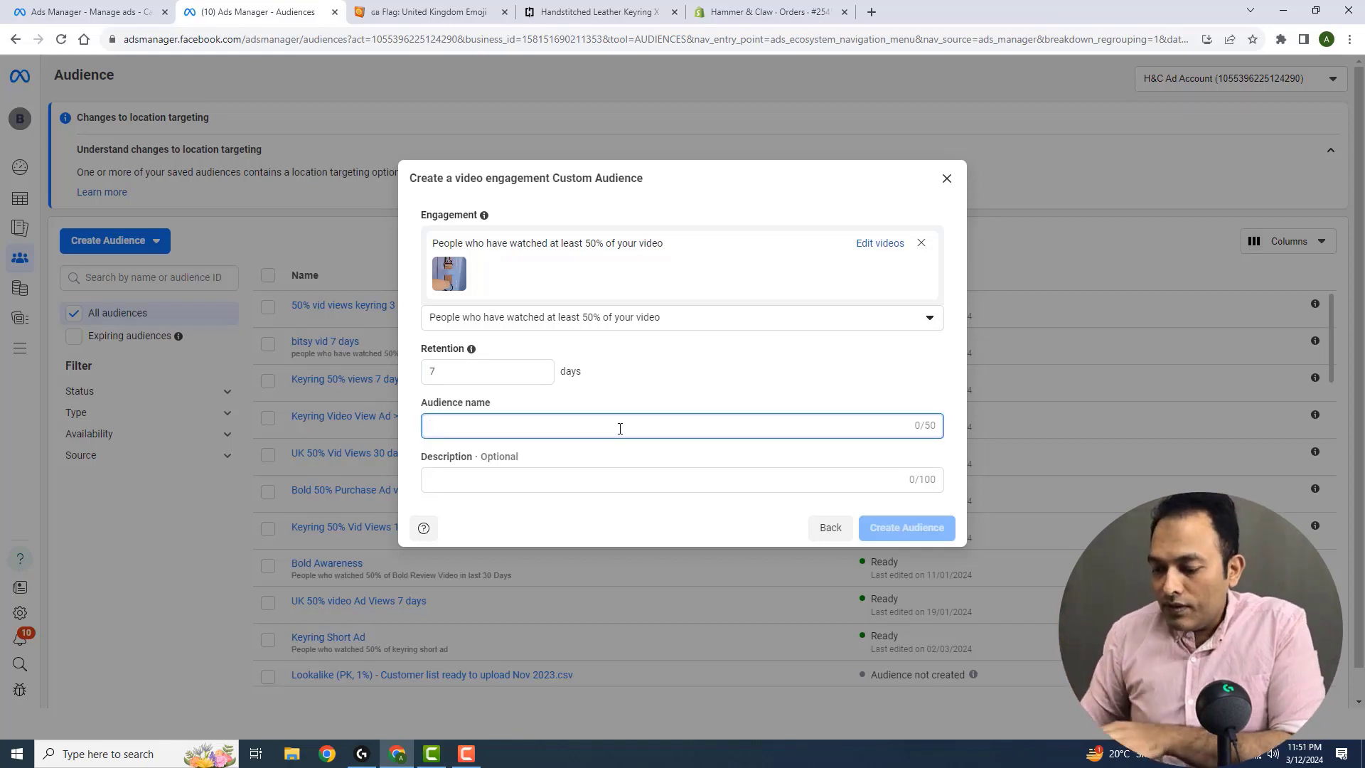
pyautogui.write('Keyring ')
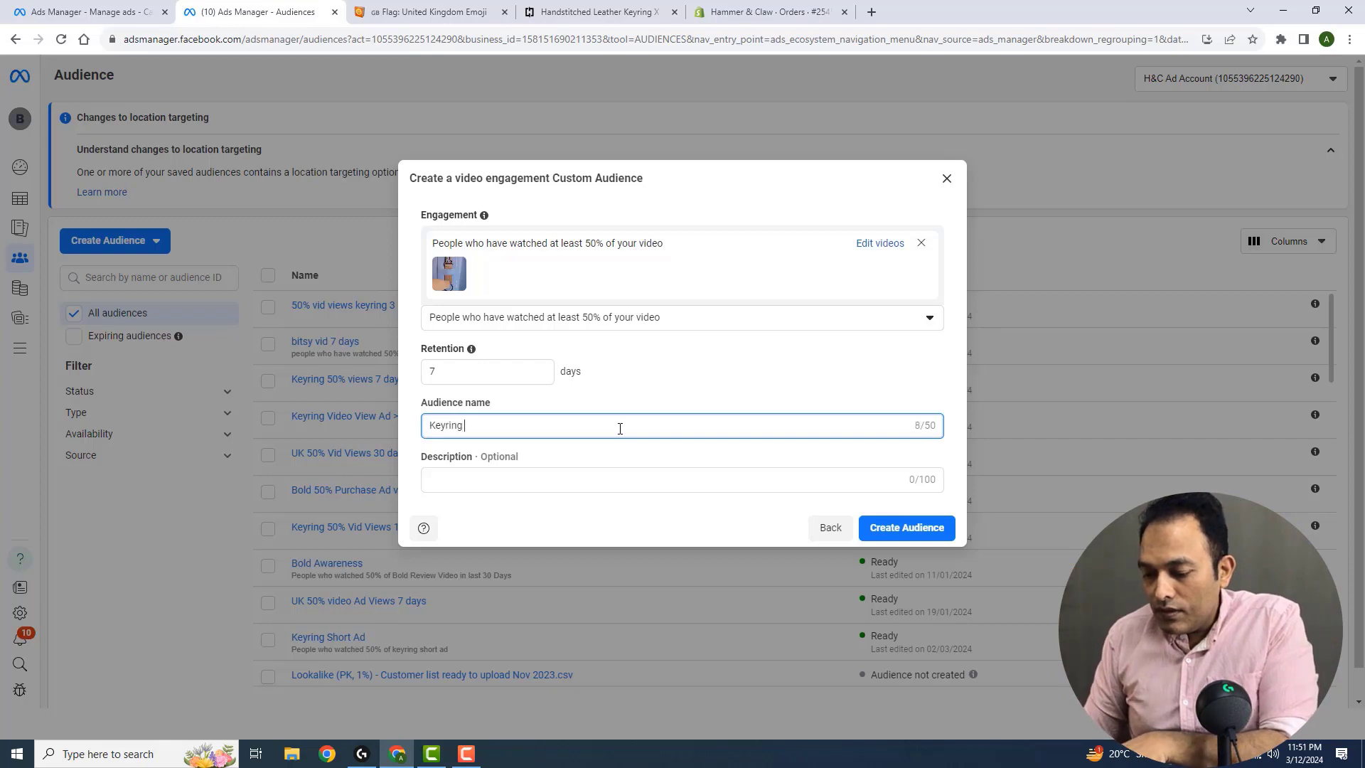
pyautogui.write('50p')
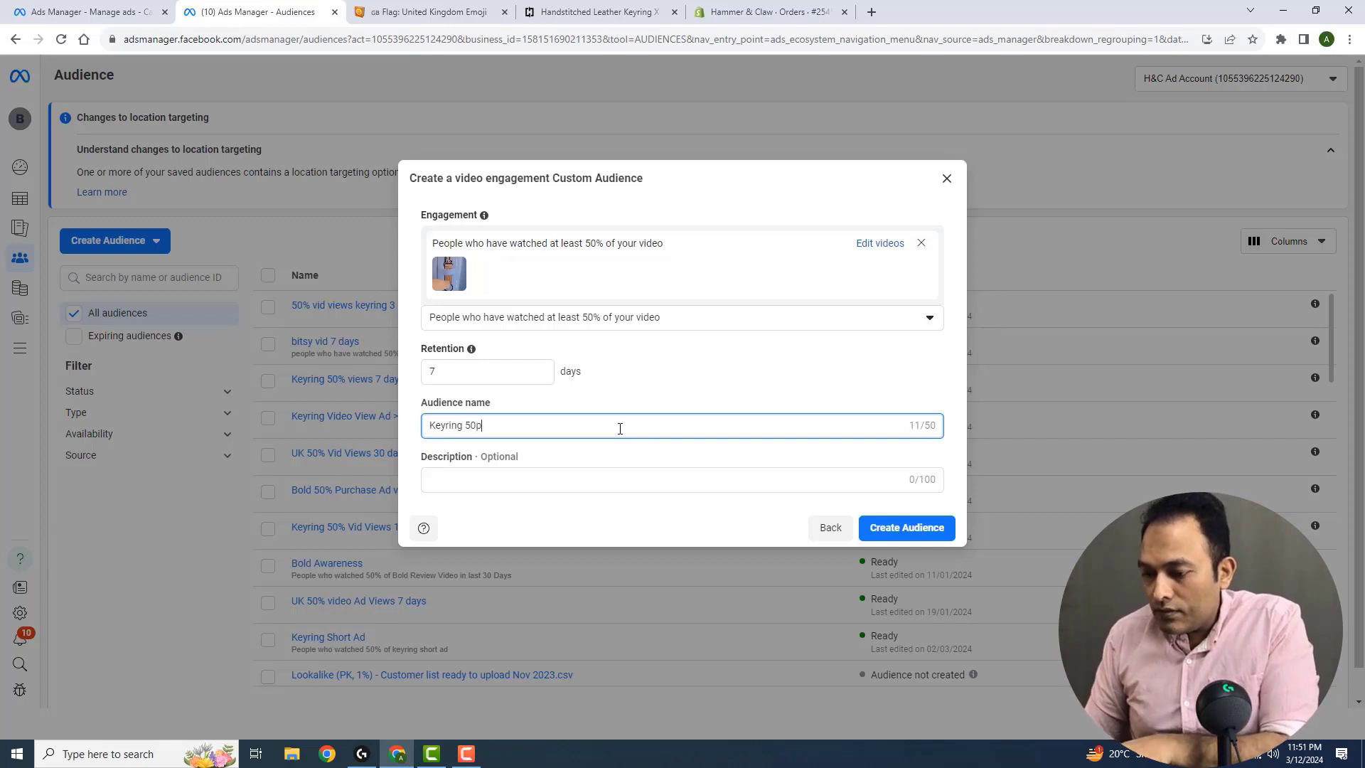
pyautogui.write('c vid ')
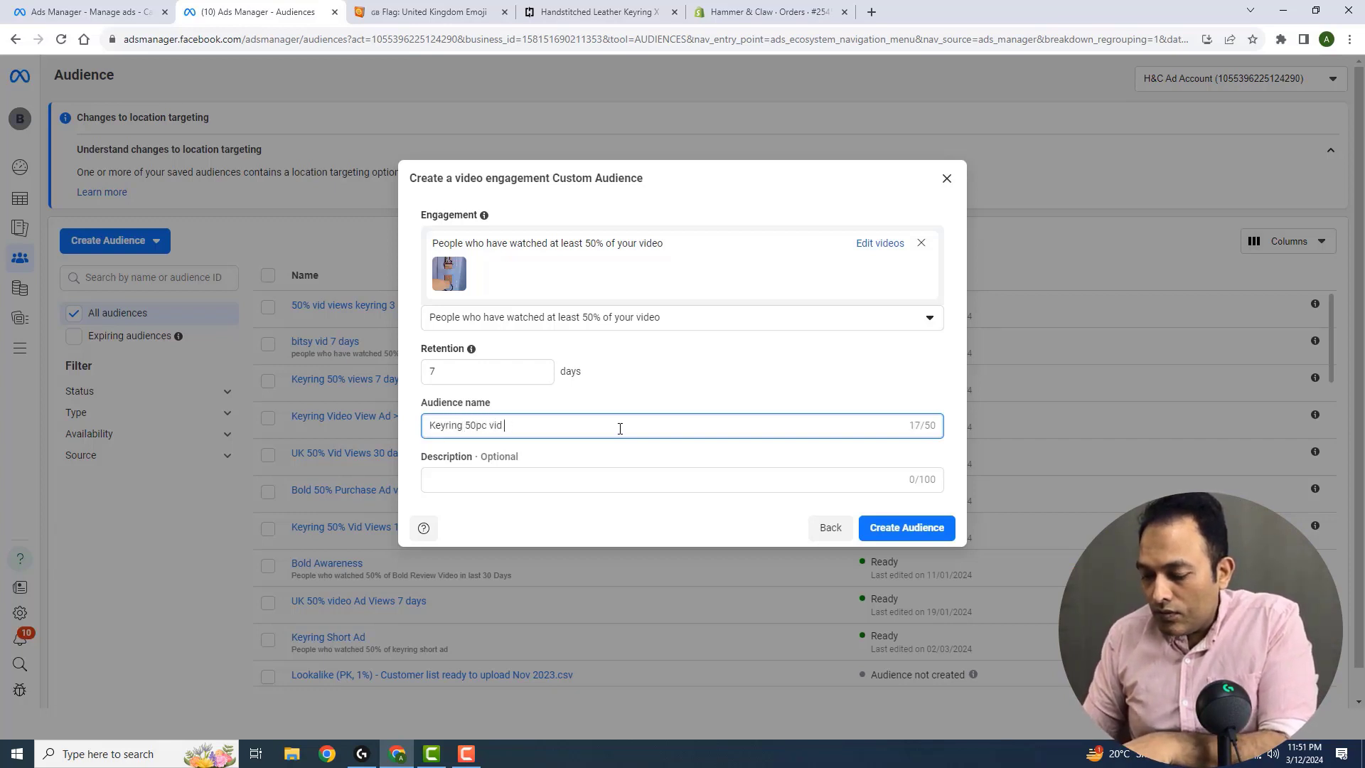
pyautogui.write('cviews ')
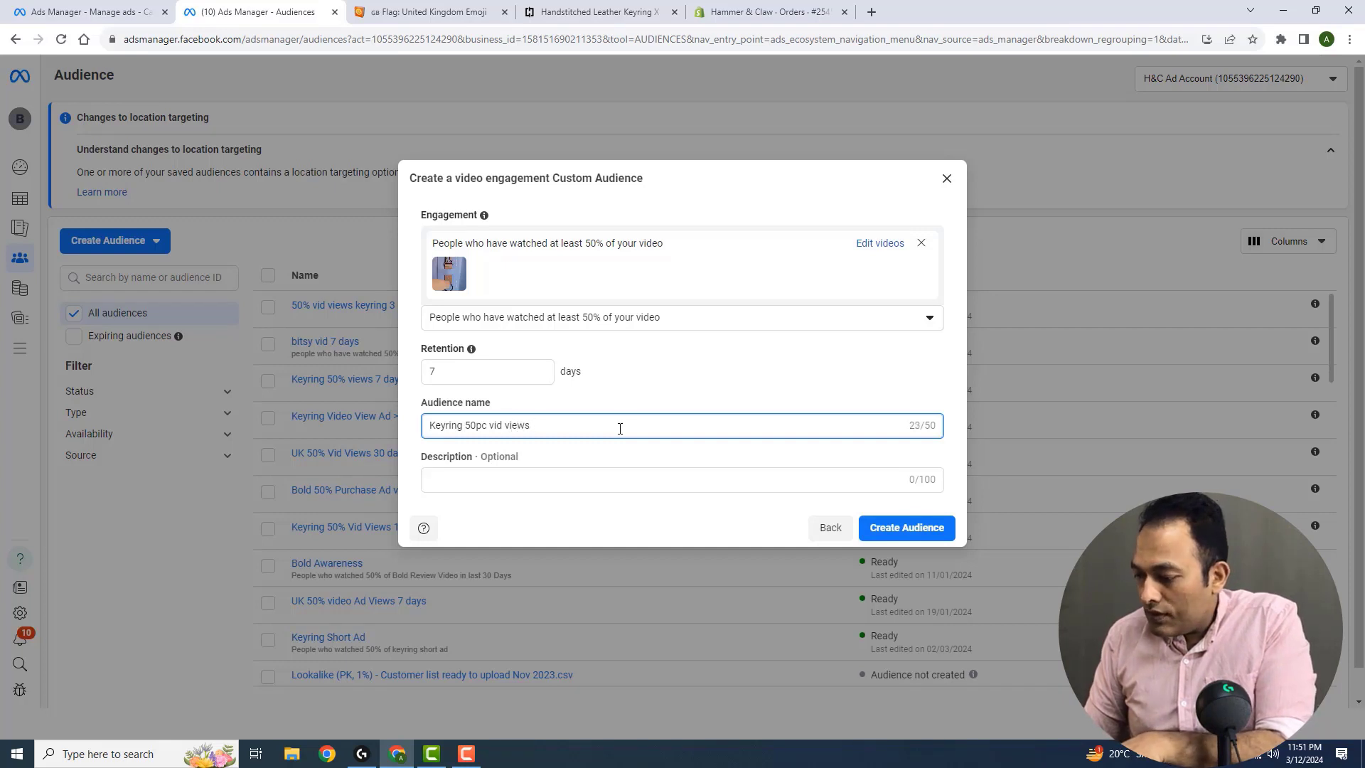
pyautogui.write('12 Mar')
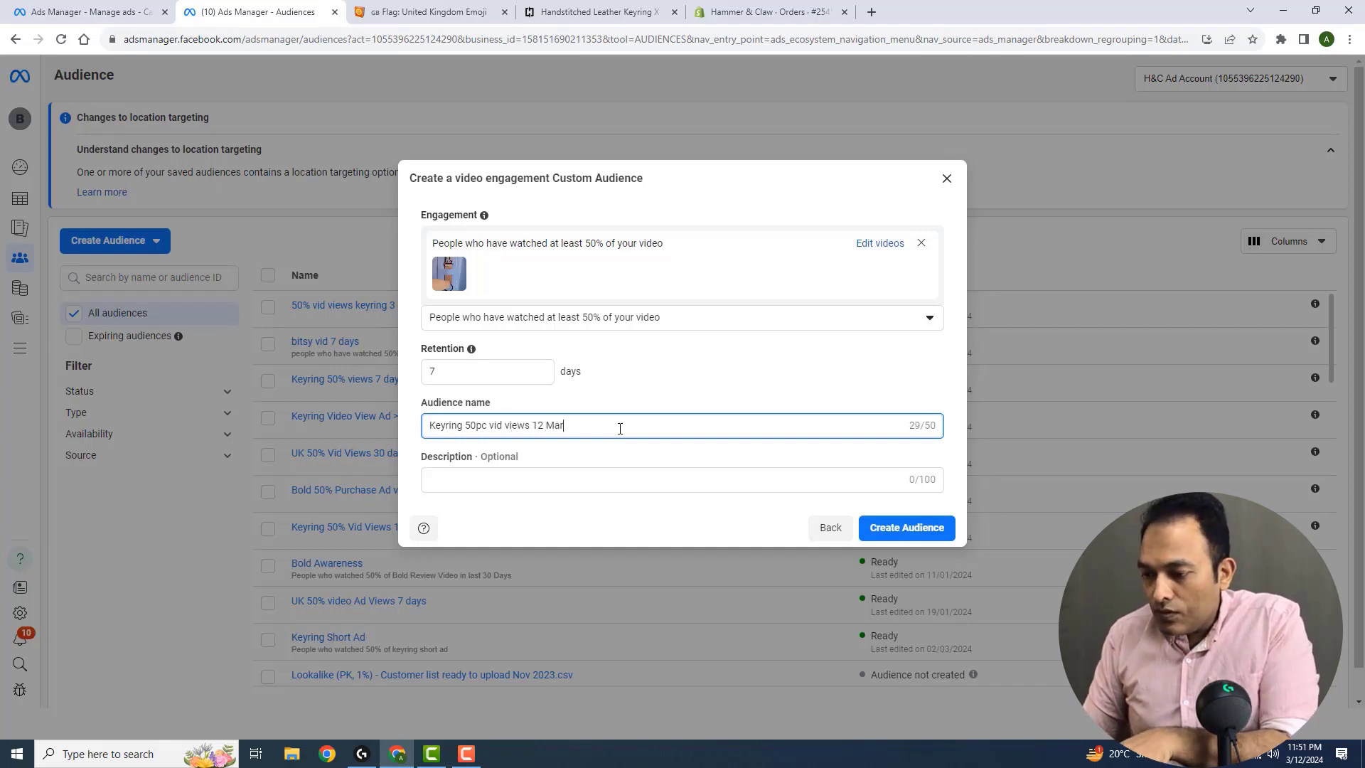
pyautogui.write(' 2024')
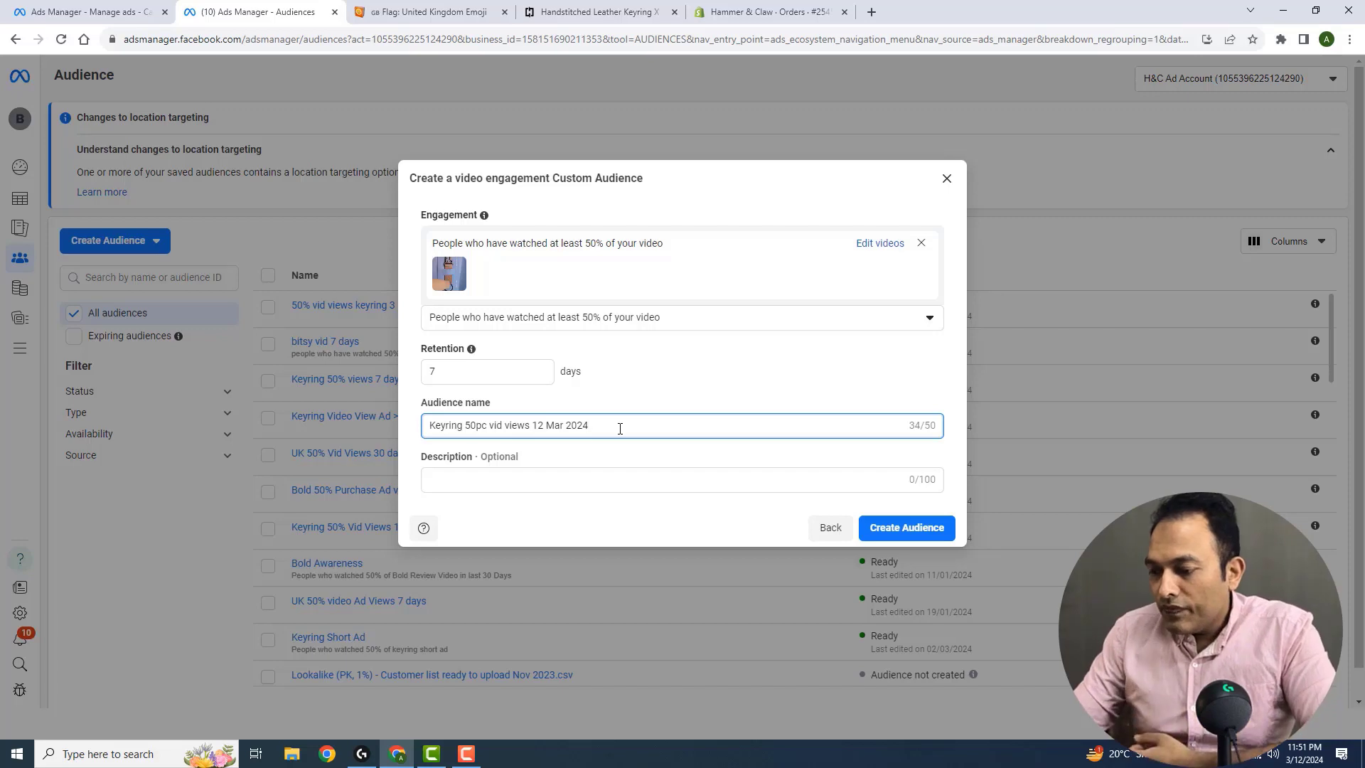
pyautogui.click(877, 529)
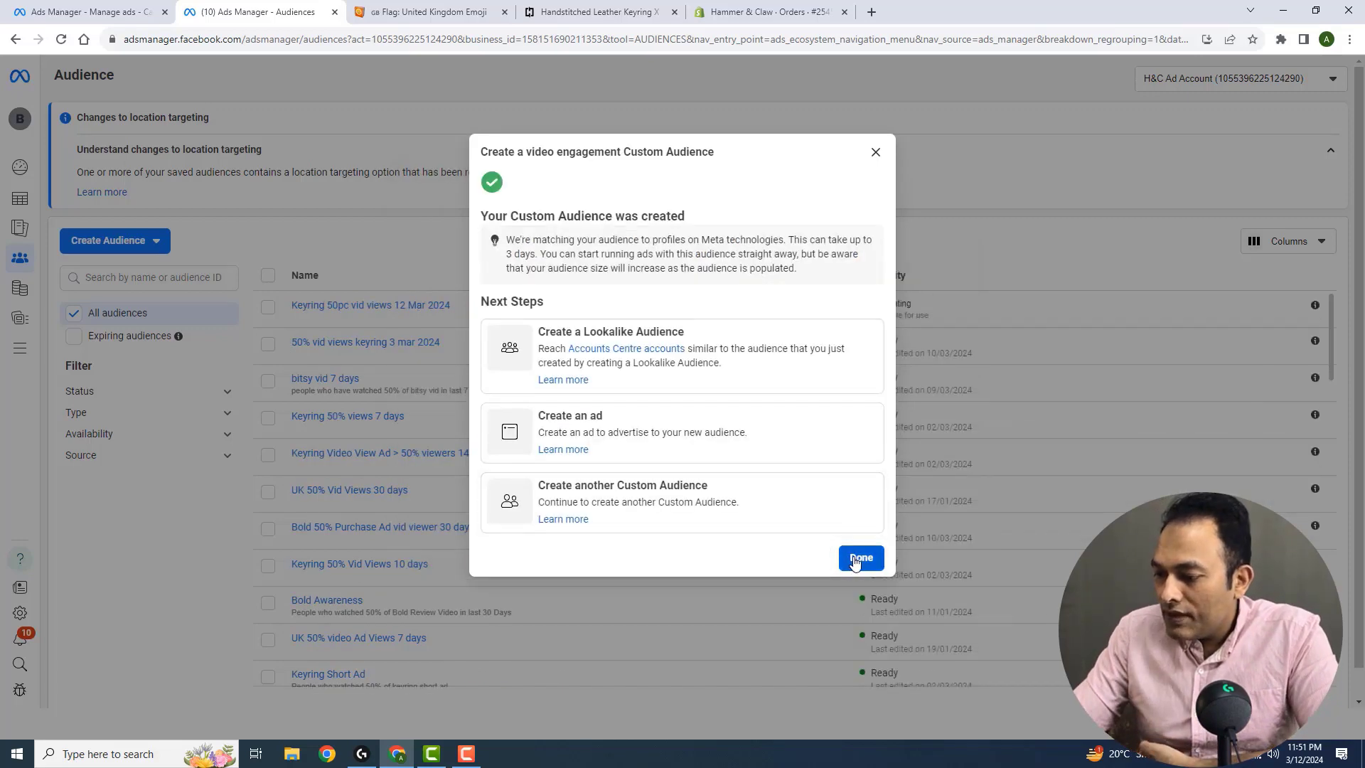
pyautogui.click(856, 562)
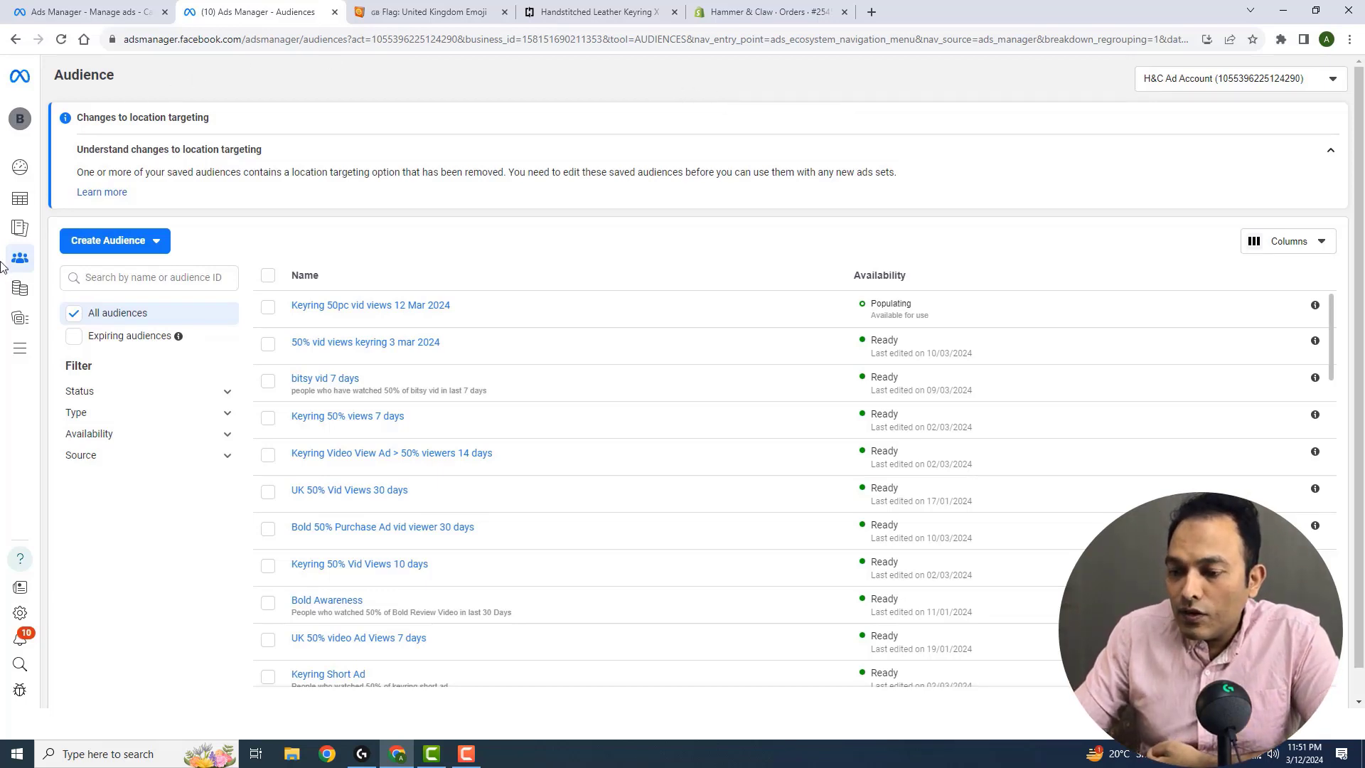
# Return to the campaigns list and create a new campaign with the Sales objective and the manual sales campaign setup
pyautogui.moveTo(9, 262)
pyautogui.click(21, 204)
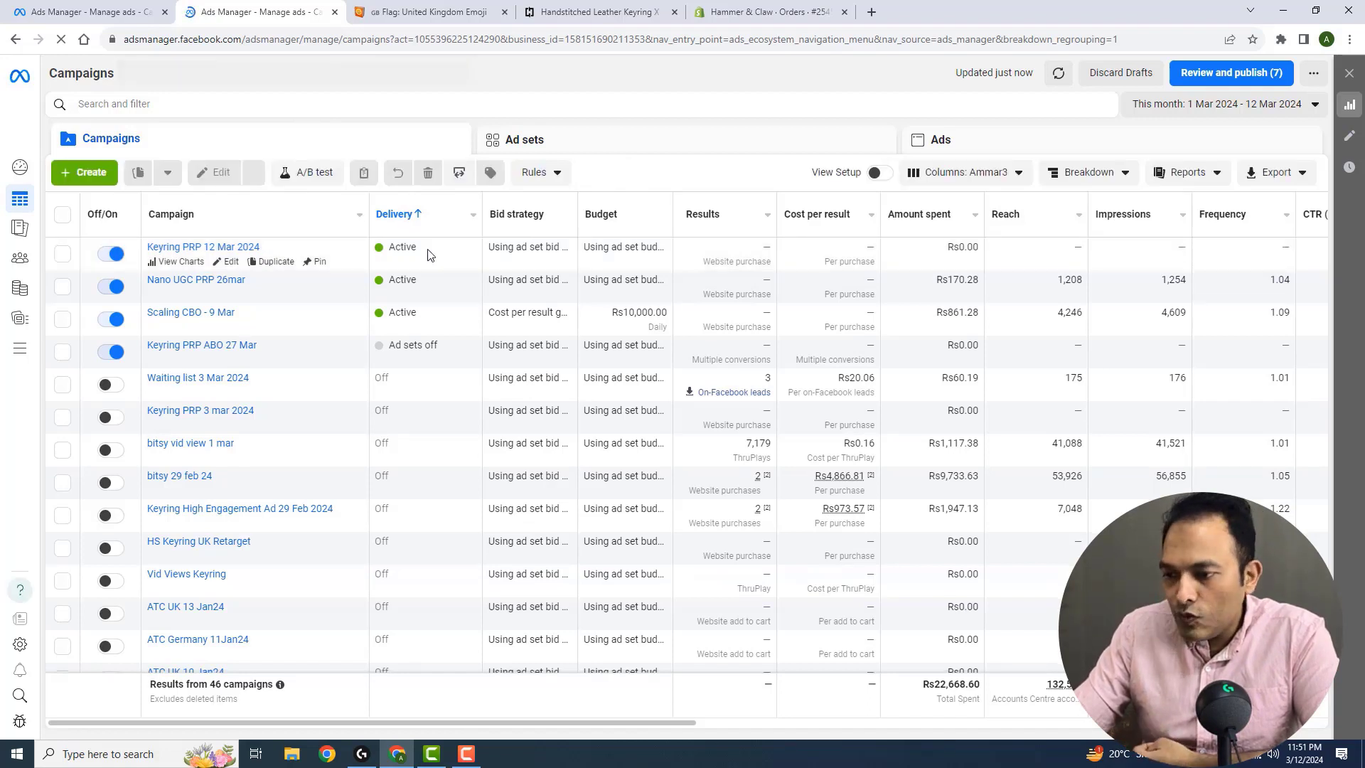
pyautogui.click(89, 176)
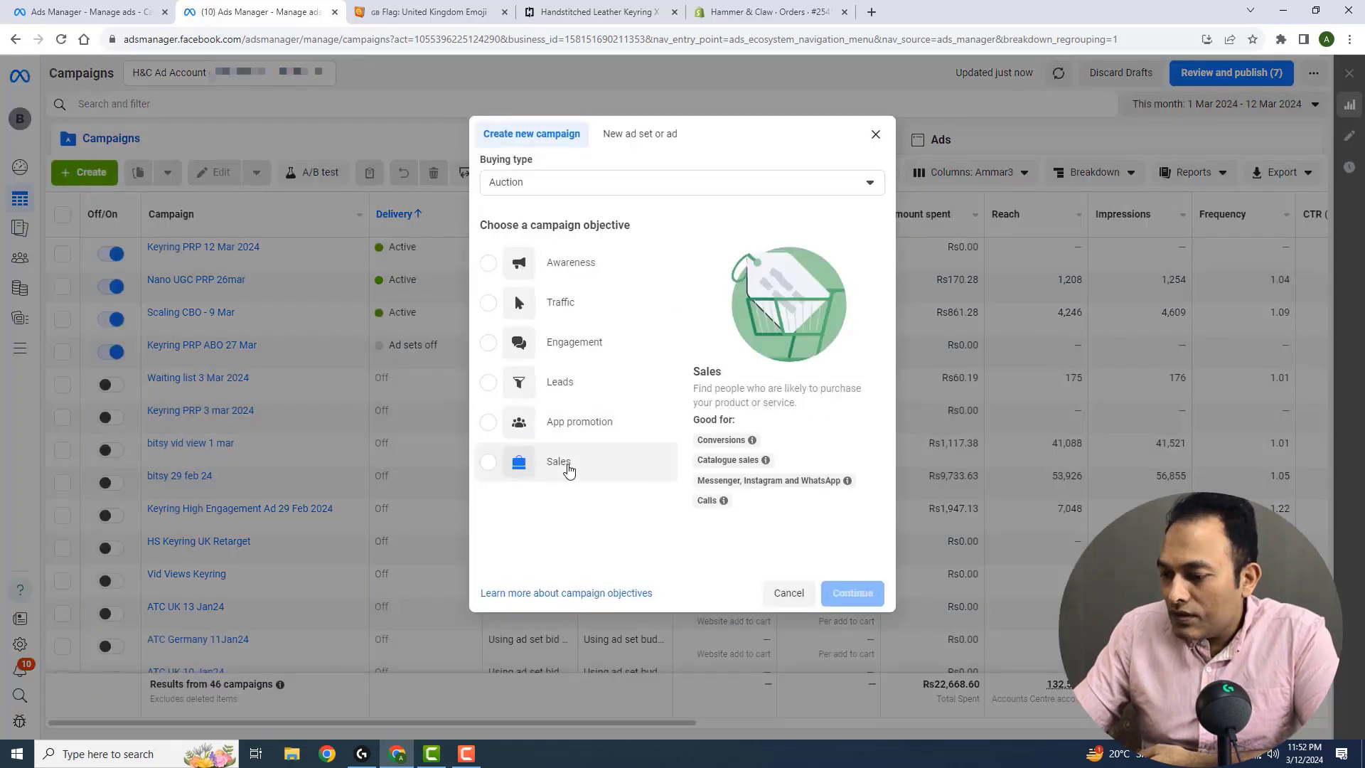
pyautogui.click(576, 466)
pyautogui.click(844, 595)
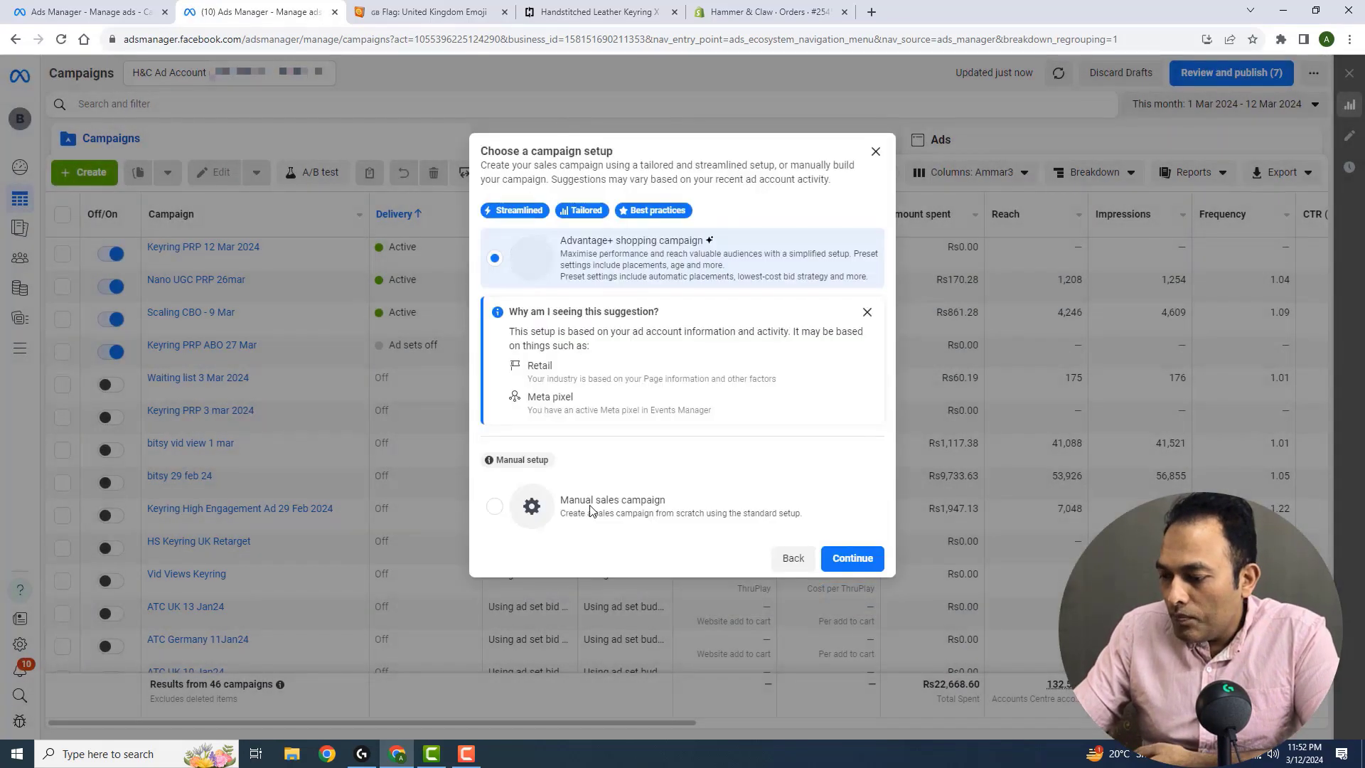
pyautogui.click(583, 506)
pyautogui.click(853, 559)
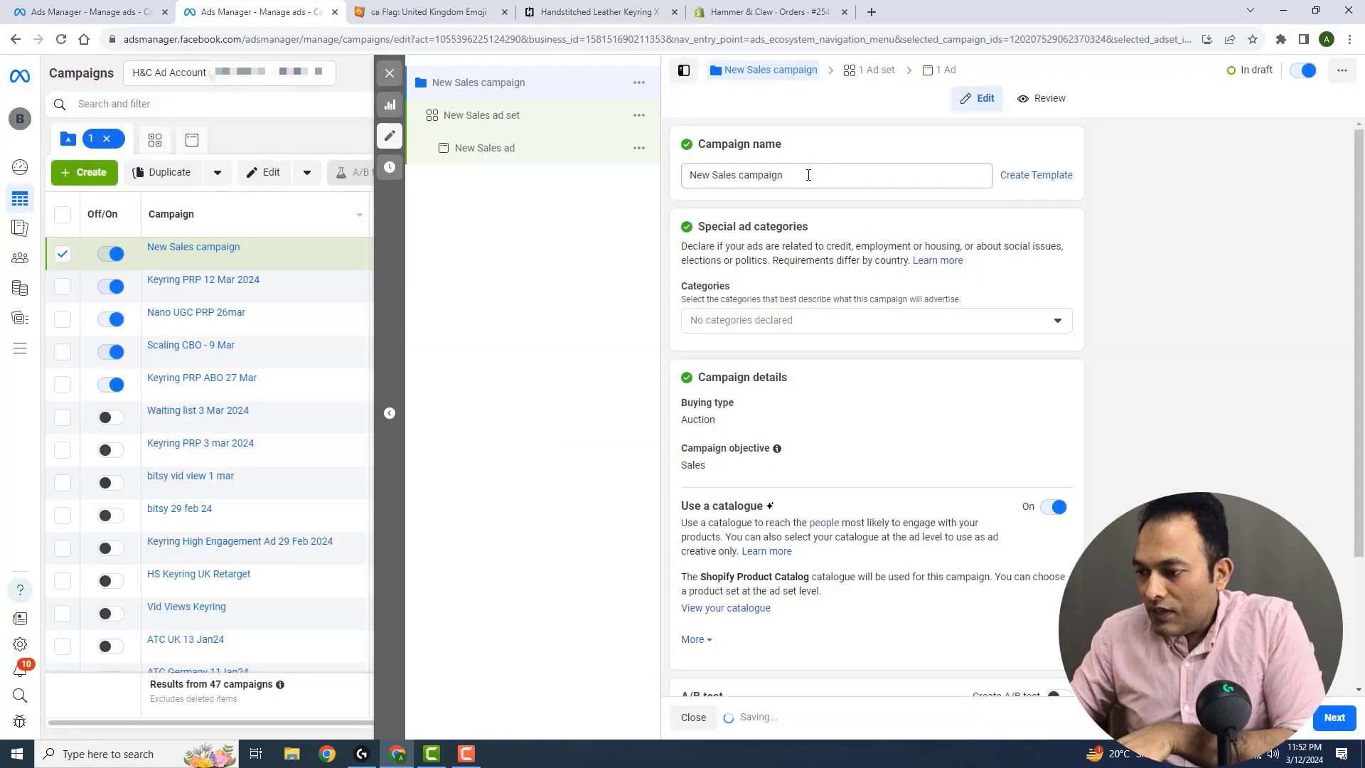
# Rename the new sales campaign as Retarget Keyring 12 Mar 2024
pyautogui.click(797, 175)
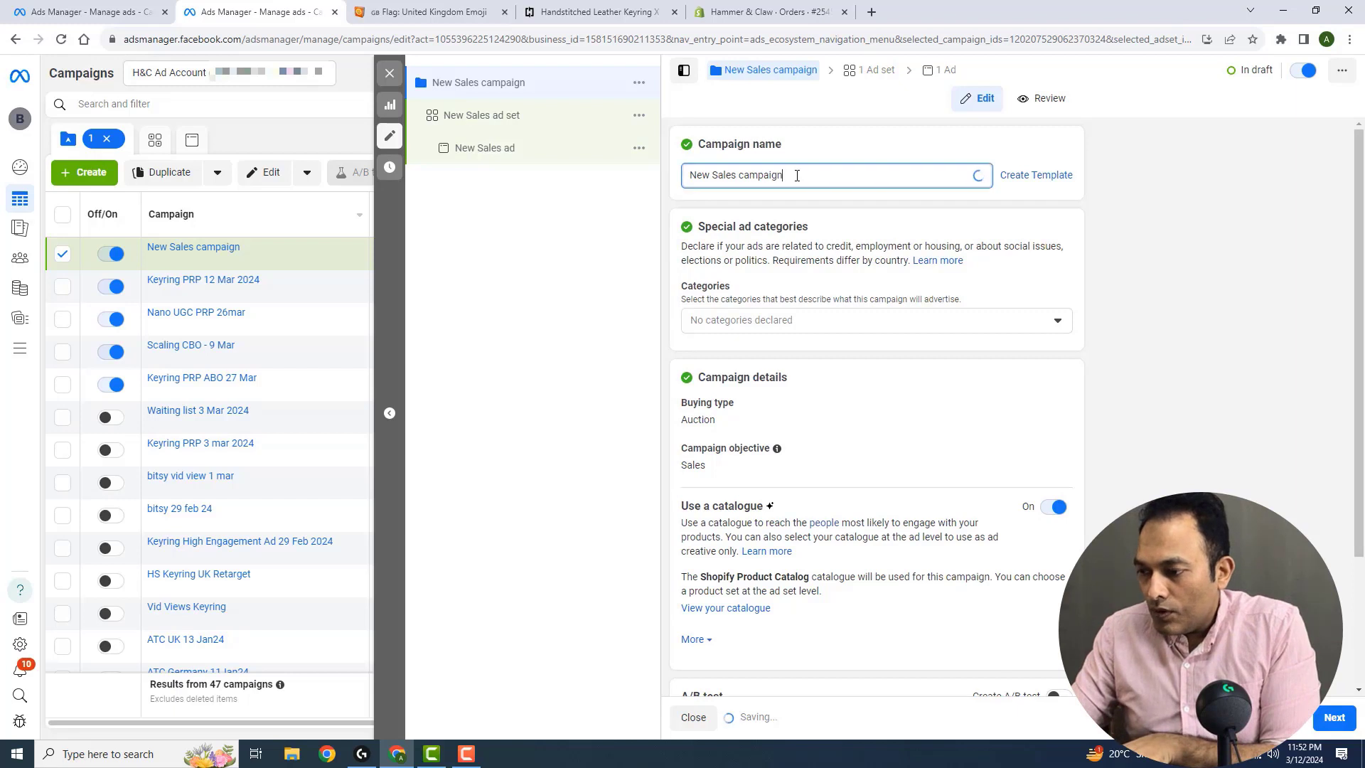
pyautogui.tripleClick(797, 175)
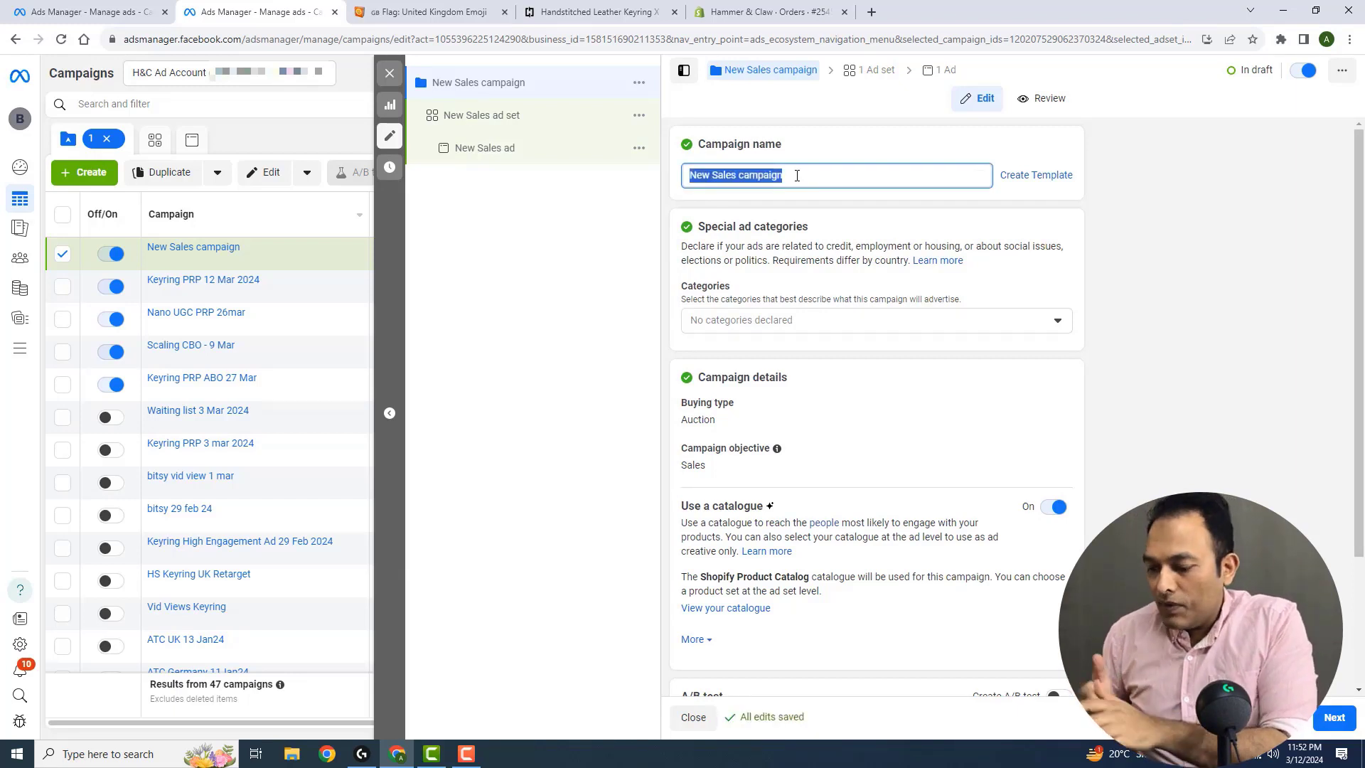
pyautogui.write('Retarg')
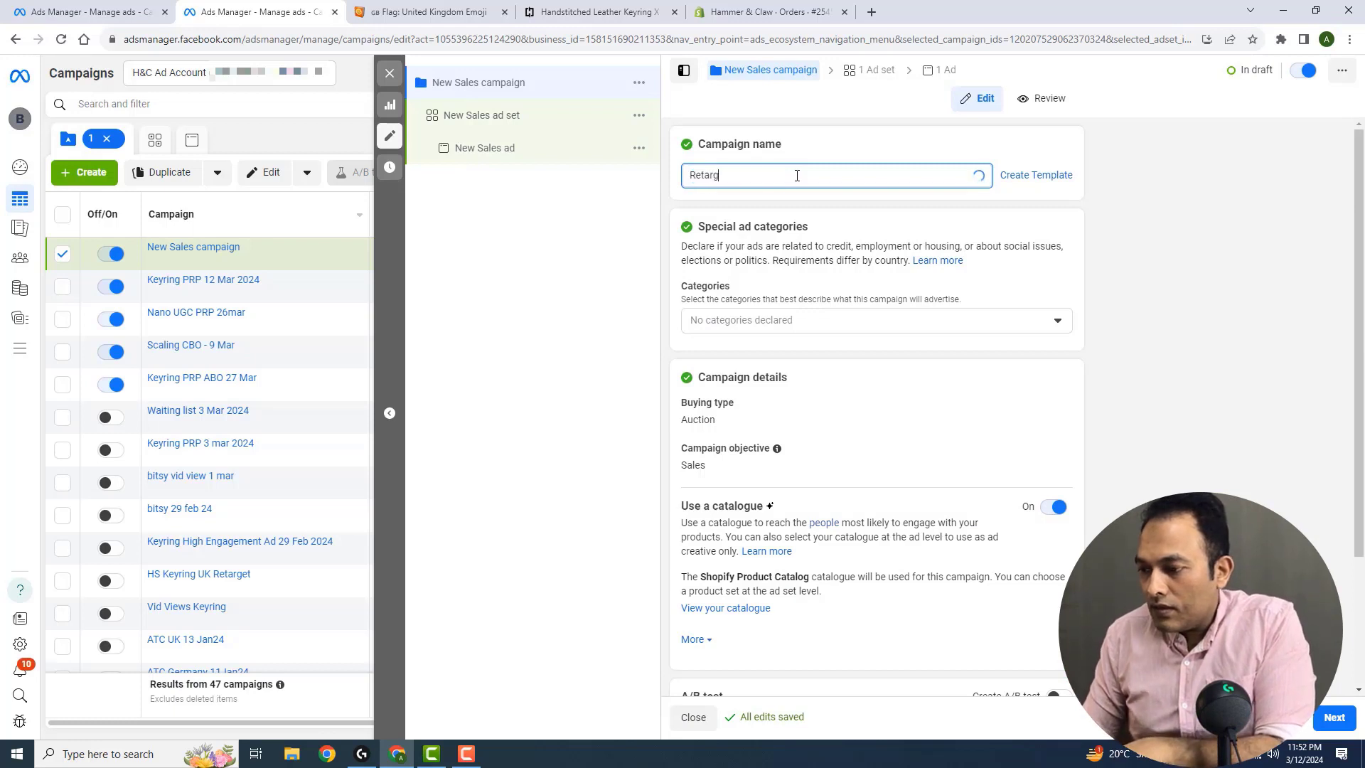
pyautogui.write('et Keyring 12')
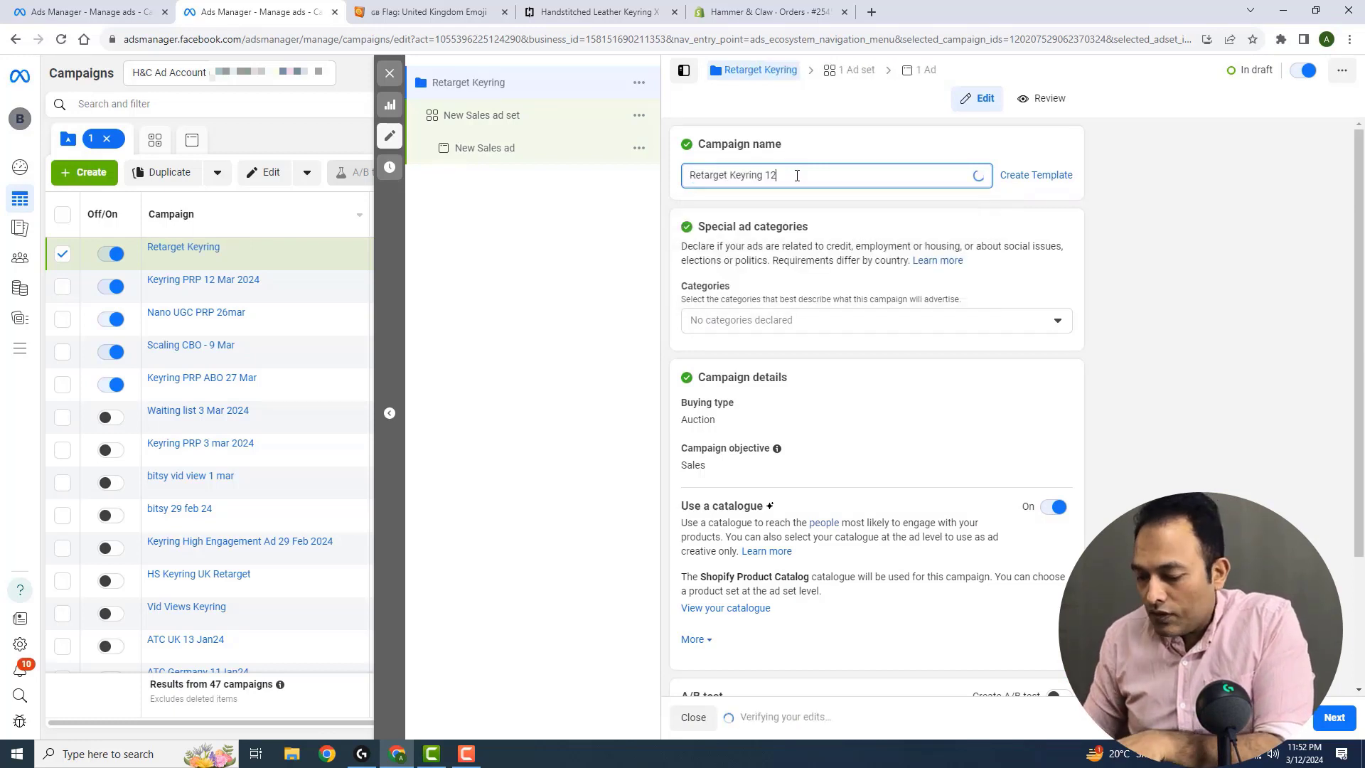
pyautogui.write(' Mar 2024')
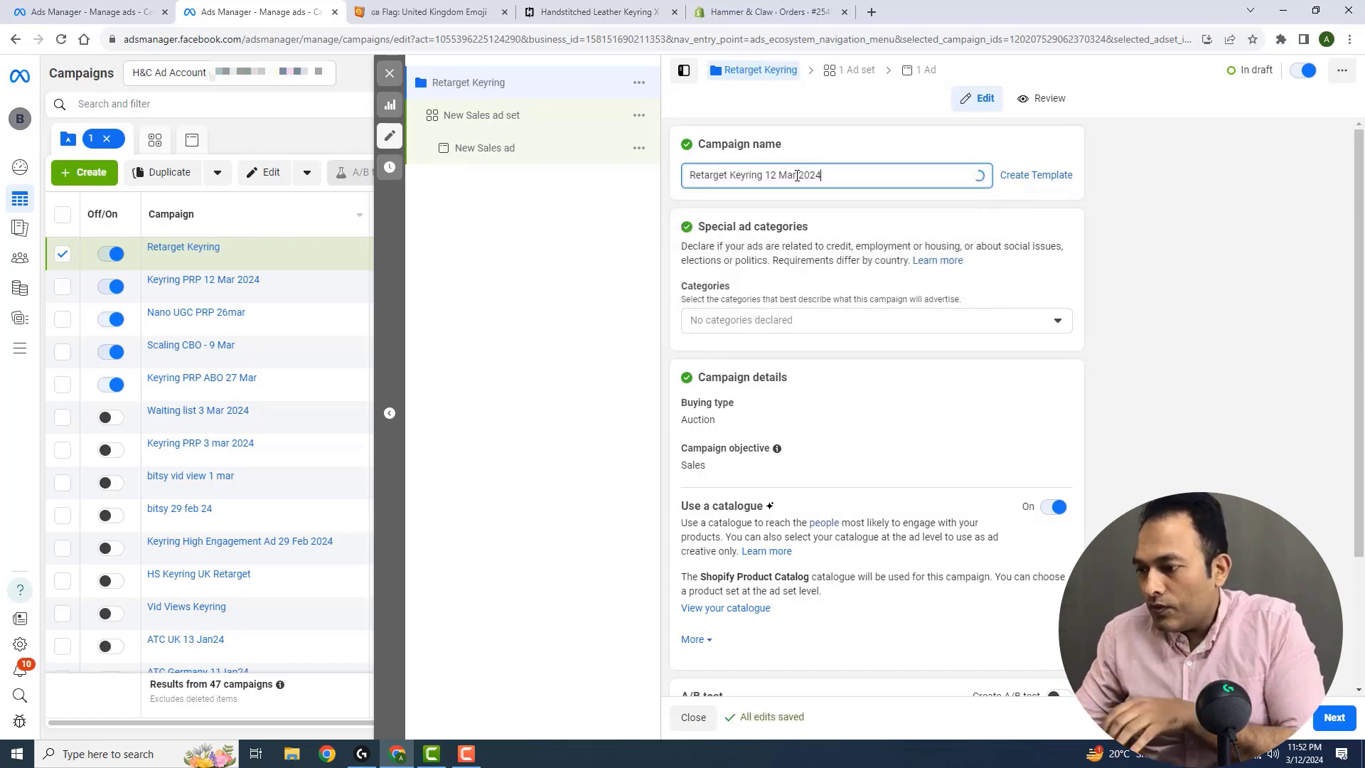
# Turn off catalogue use for the retargeting campaign and continue to its ad set settings
pyautogui.scroll(-1, 668, 282)
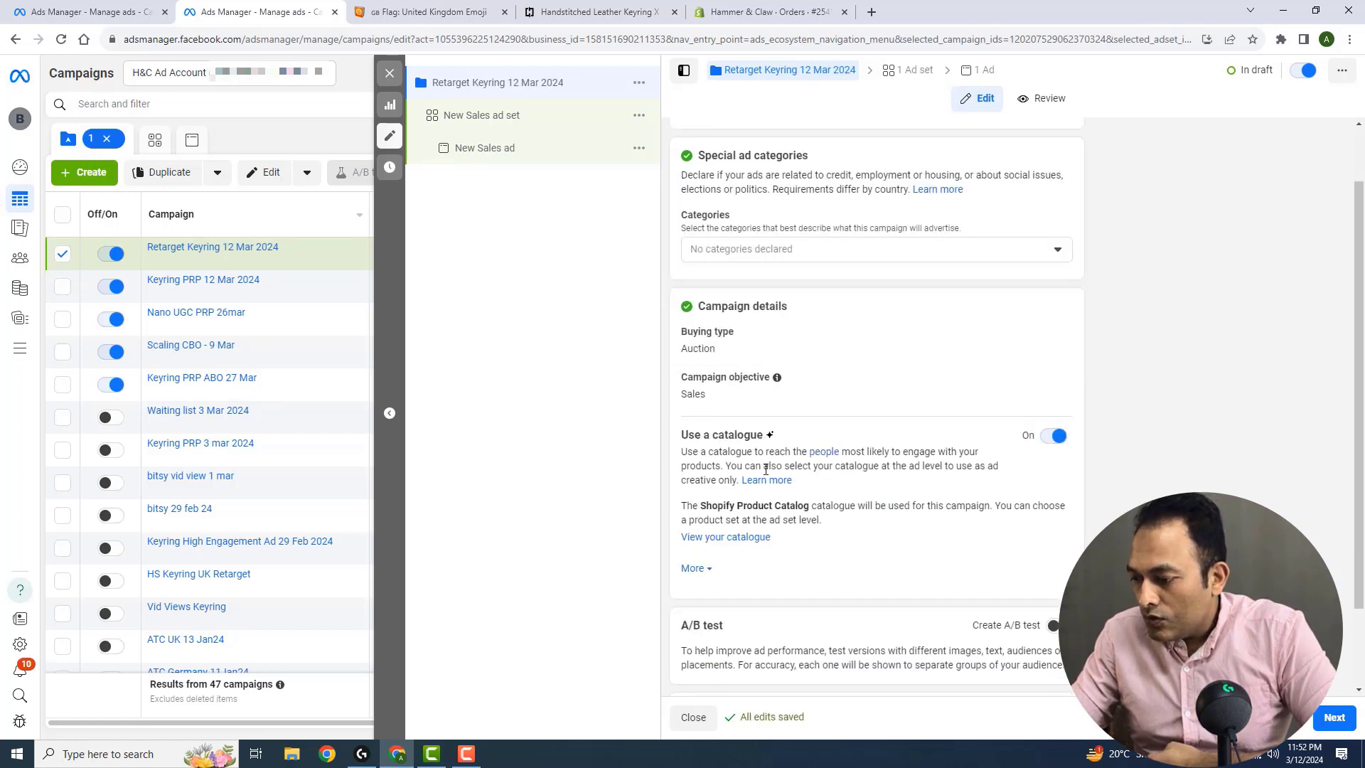
pyautogui.click(1057, 442)
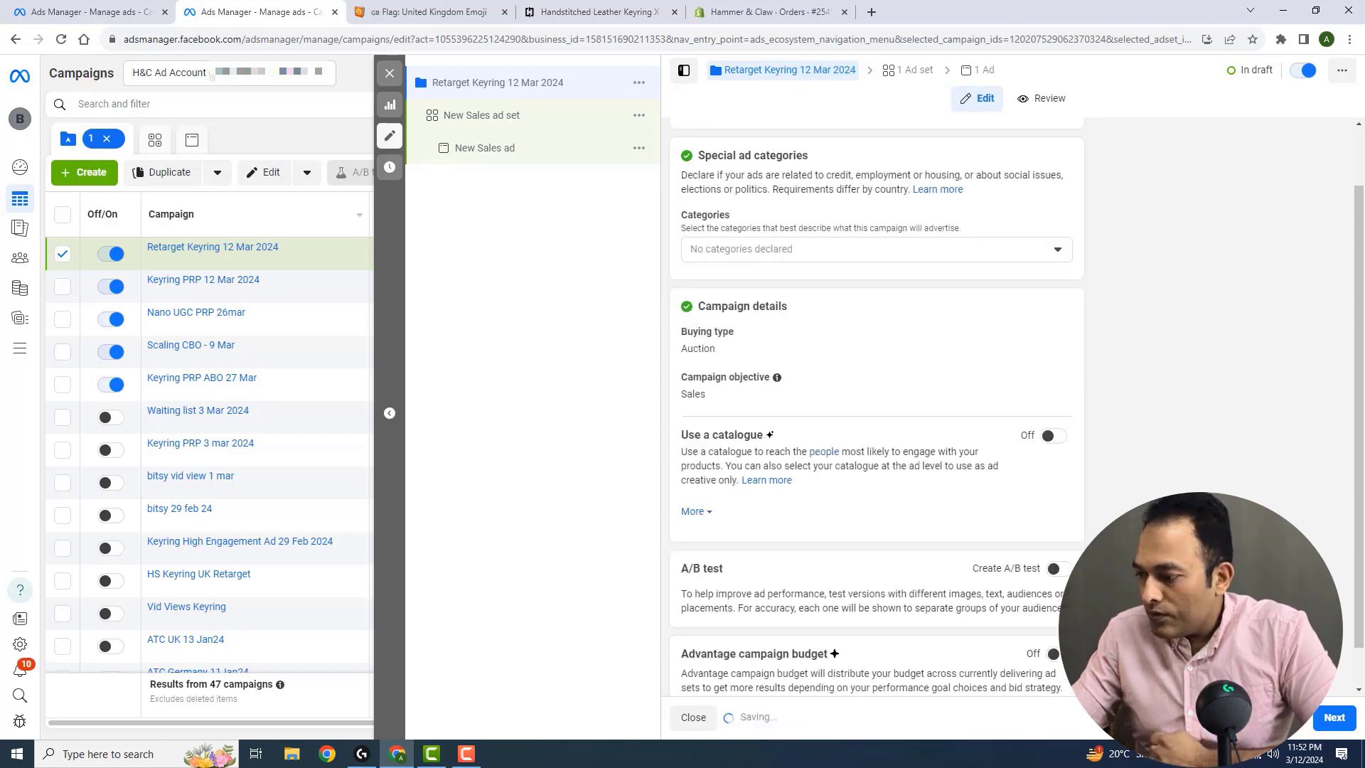
pyautogui.scroll(-1, 1057, 442)
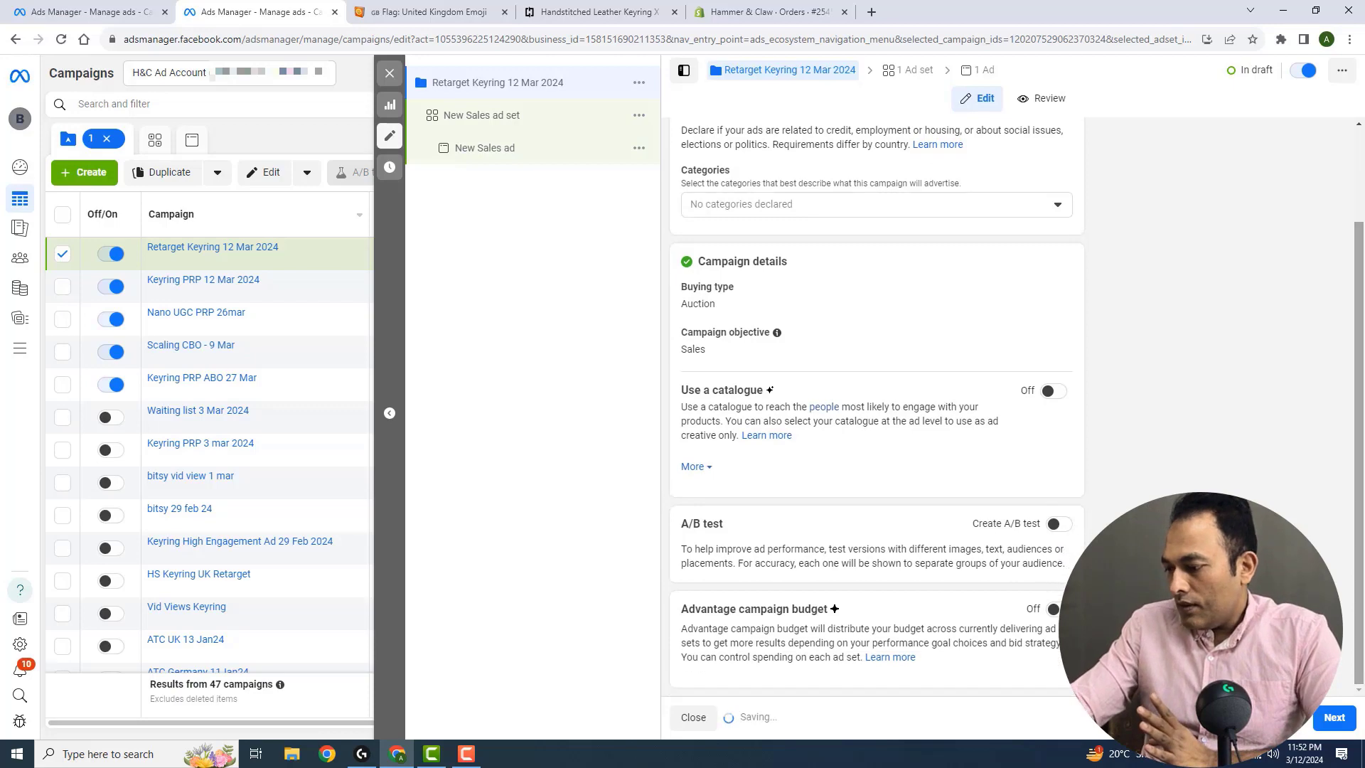
pyautogui.click(1335, 718)
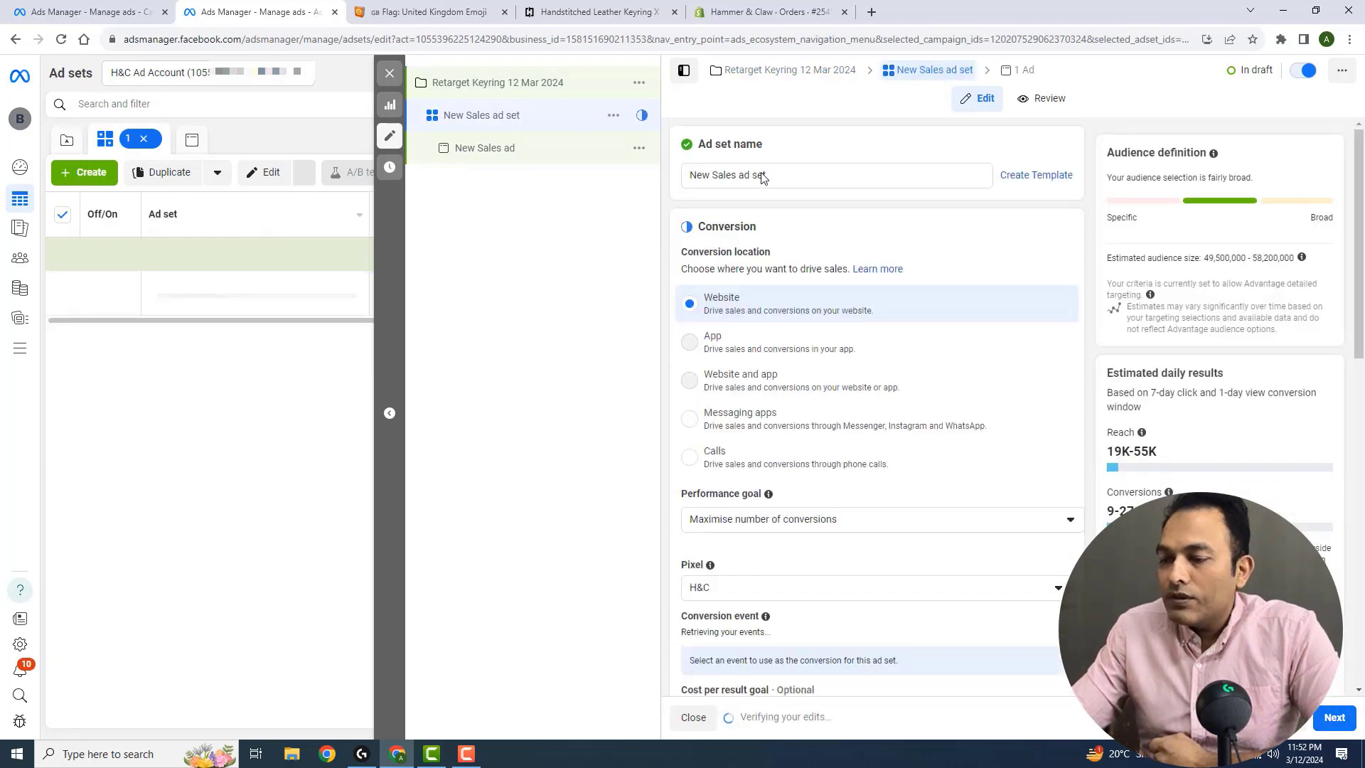
# Rename the new sales ad set as 50% vid views
pyautogui.tripleClick(808, 178)
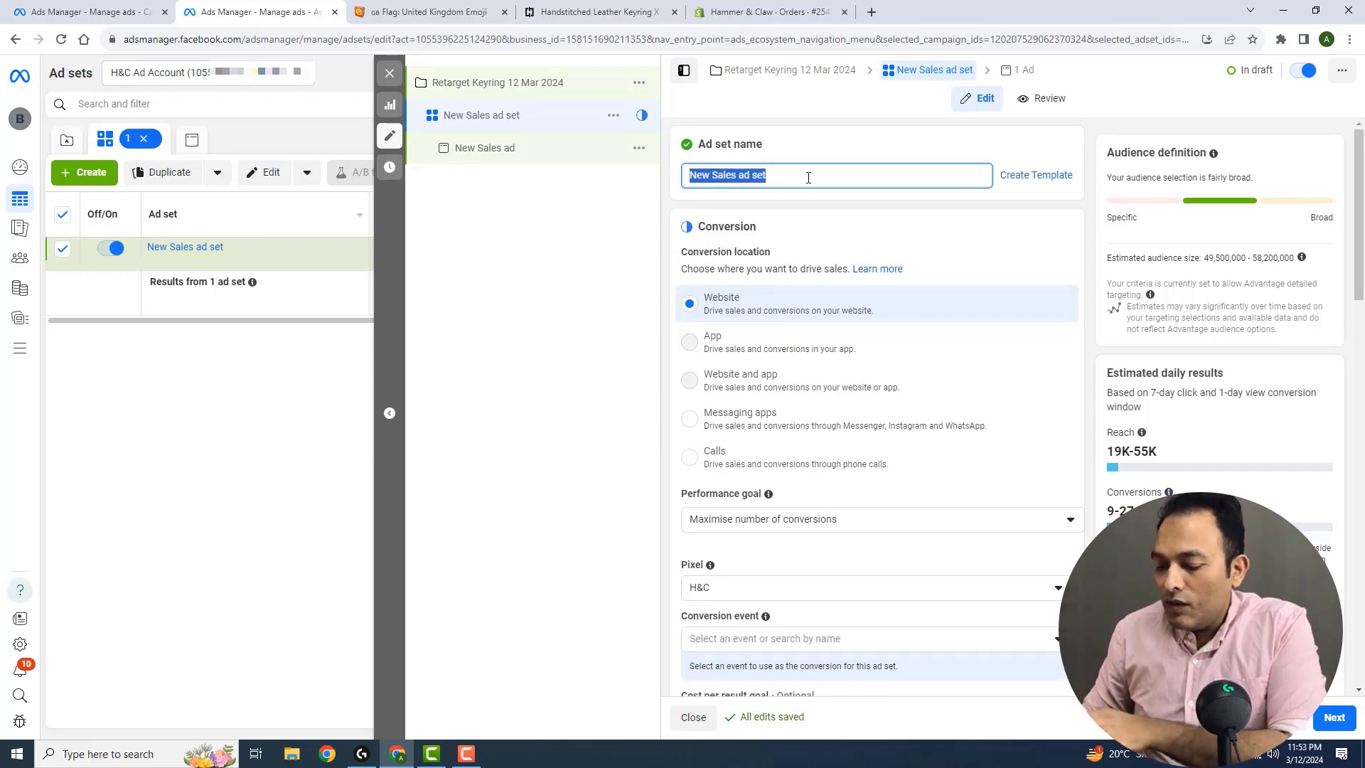
pyautogui.write('50')
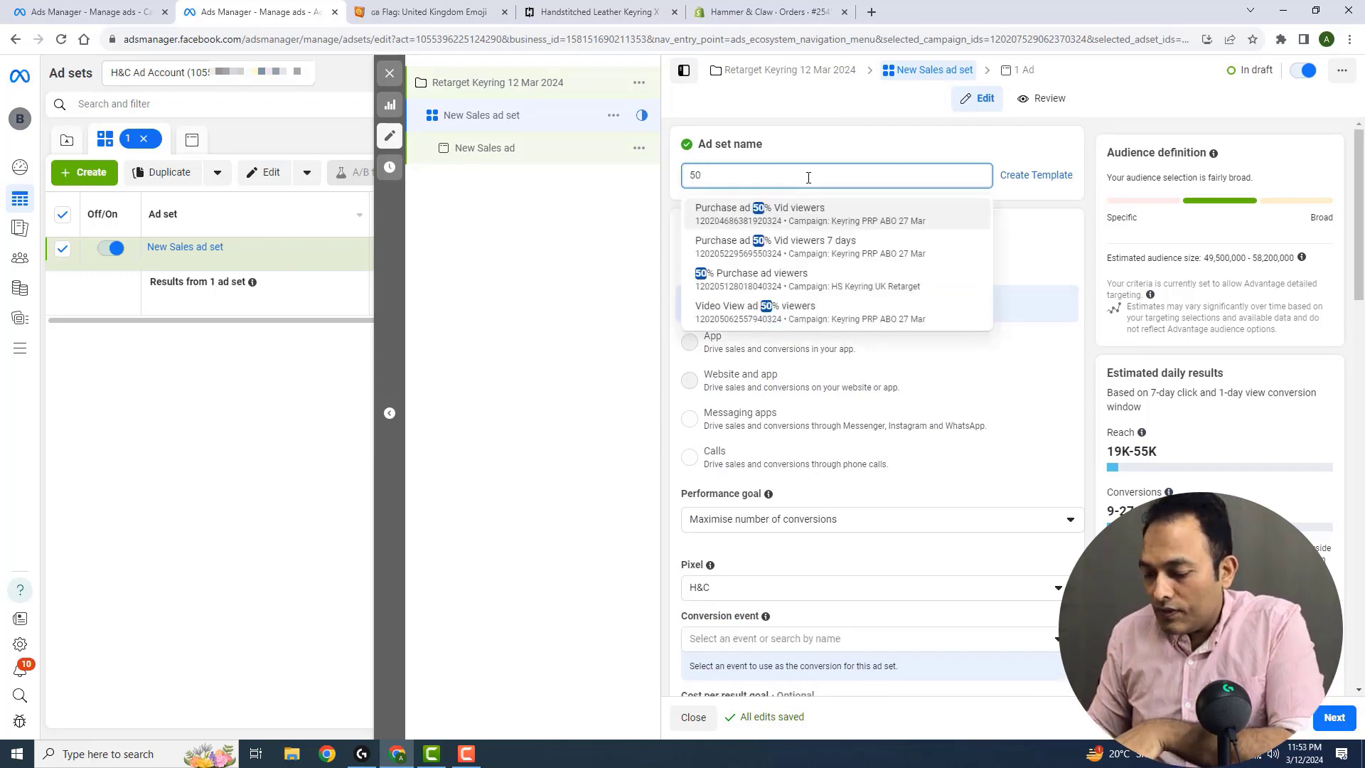
pyautogui.write('% vid views')
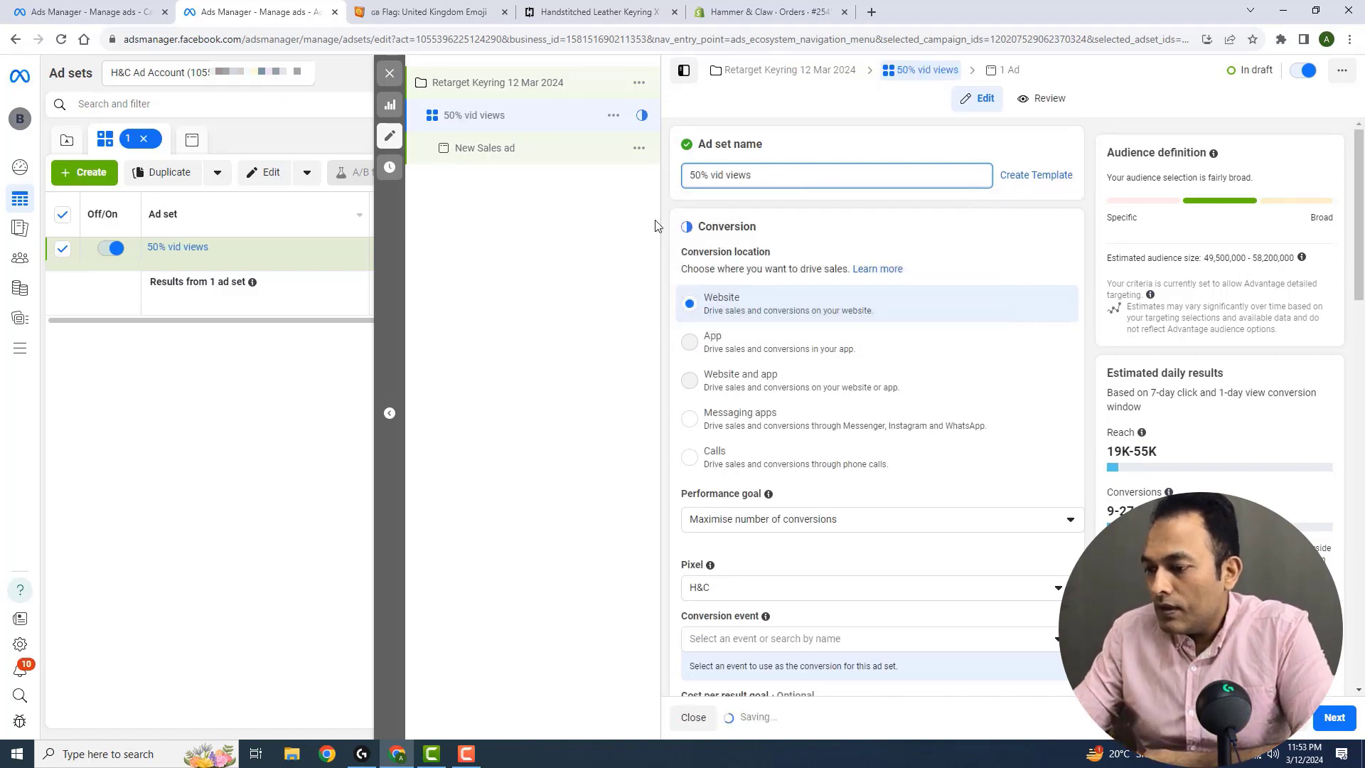
# Choose a conversion event for the ad set's website conversions tracked by the H&C pixel
pyautogui.scroll(-1, 1363, 227)
pyautogui.scroll(-1, 1363, 228)
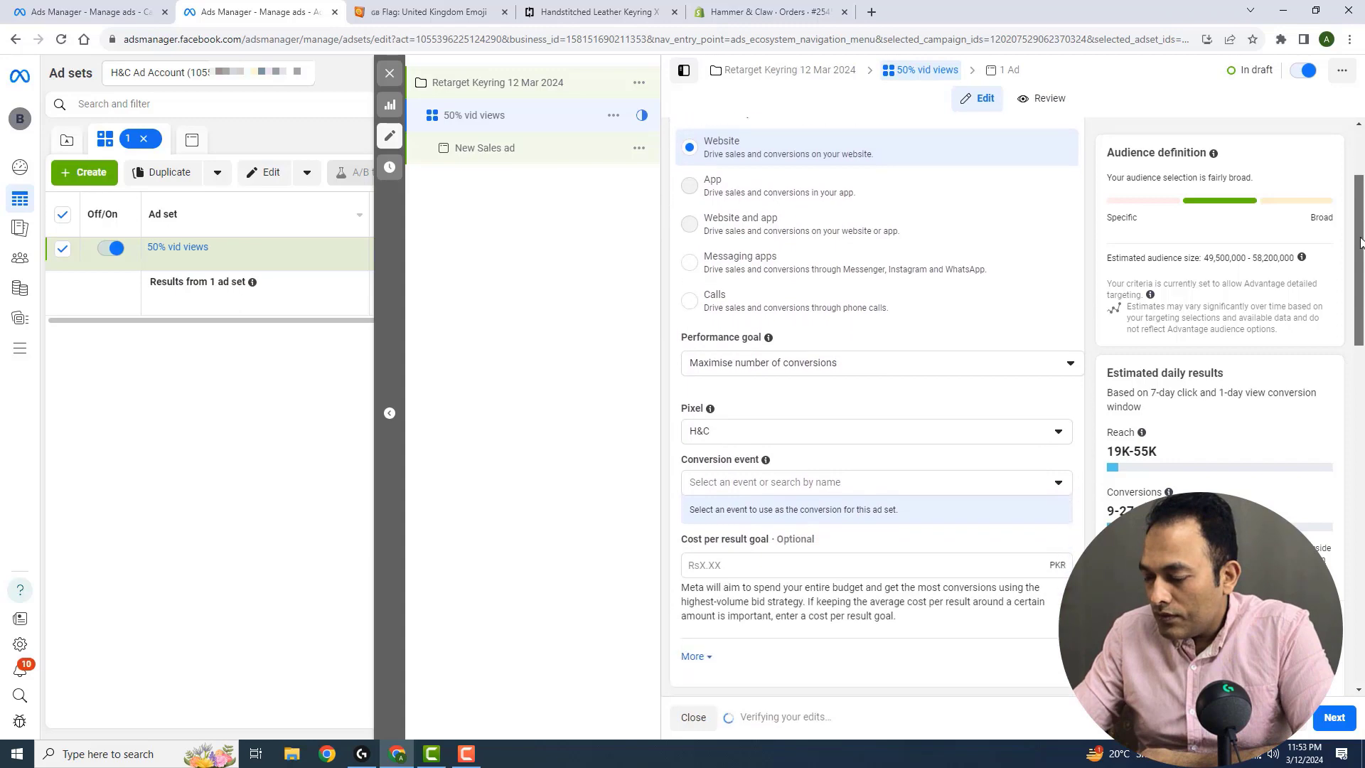
pyautogui.click(771, 485)
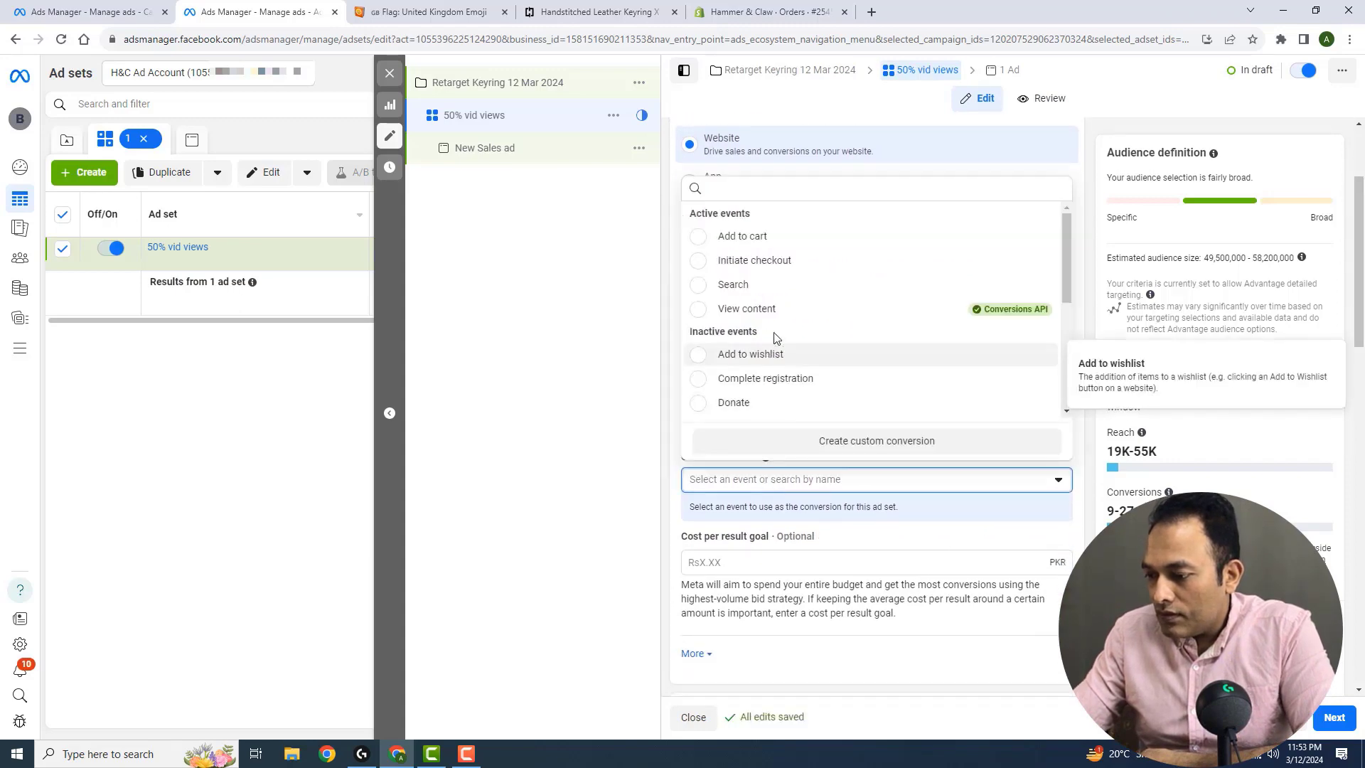
# Remove Pakistan from the ad set's targeted locations and switch from Advantage+ audience to the original audience options
pyautogui.scroll(-2, 815, 320)
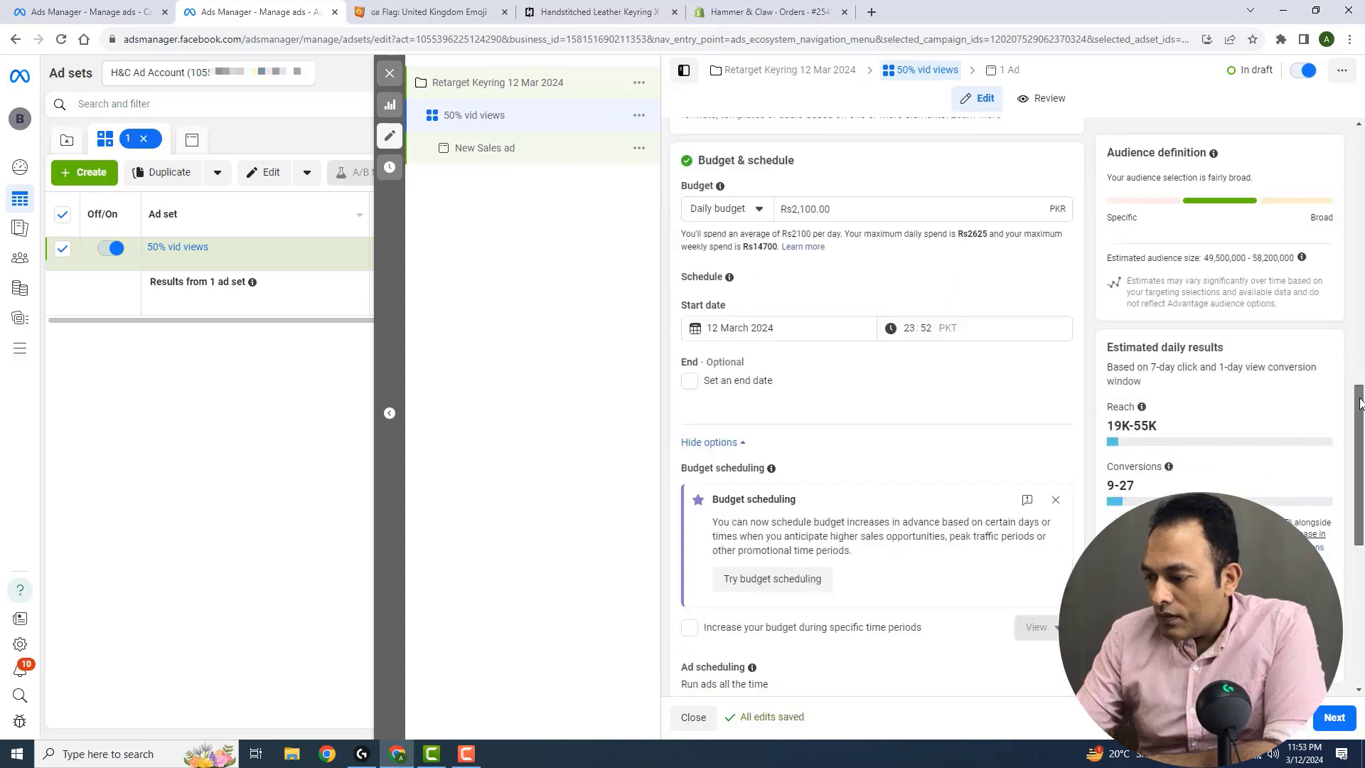
pyautogui.moveTo(1364, 403); pyautogui.dragTo(1364, 504)
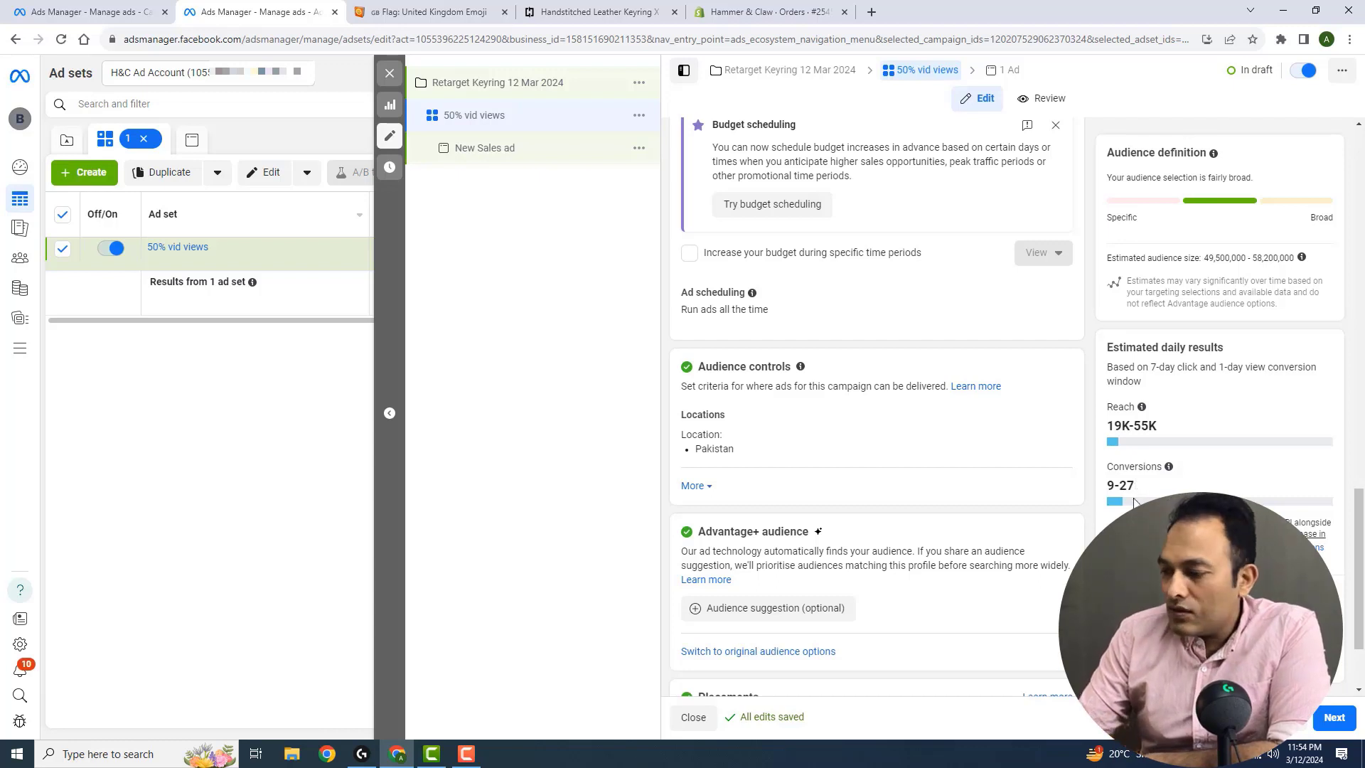
pyautogui.moveTo(1151, 408)
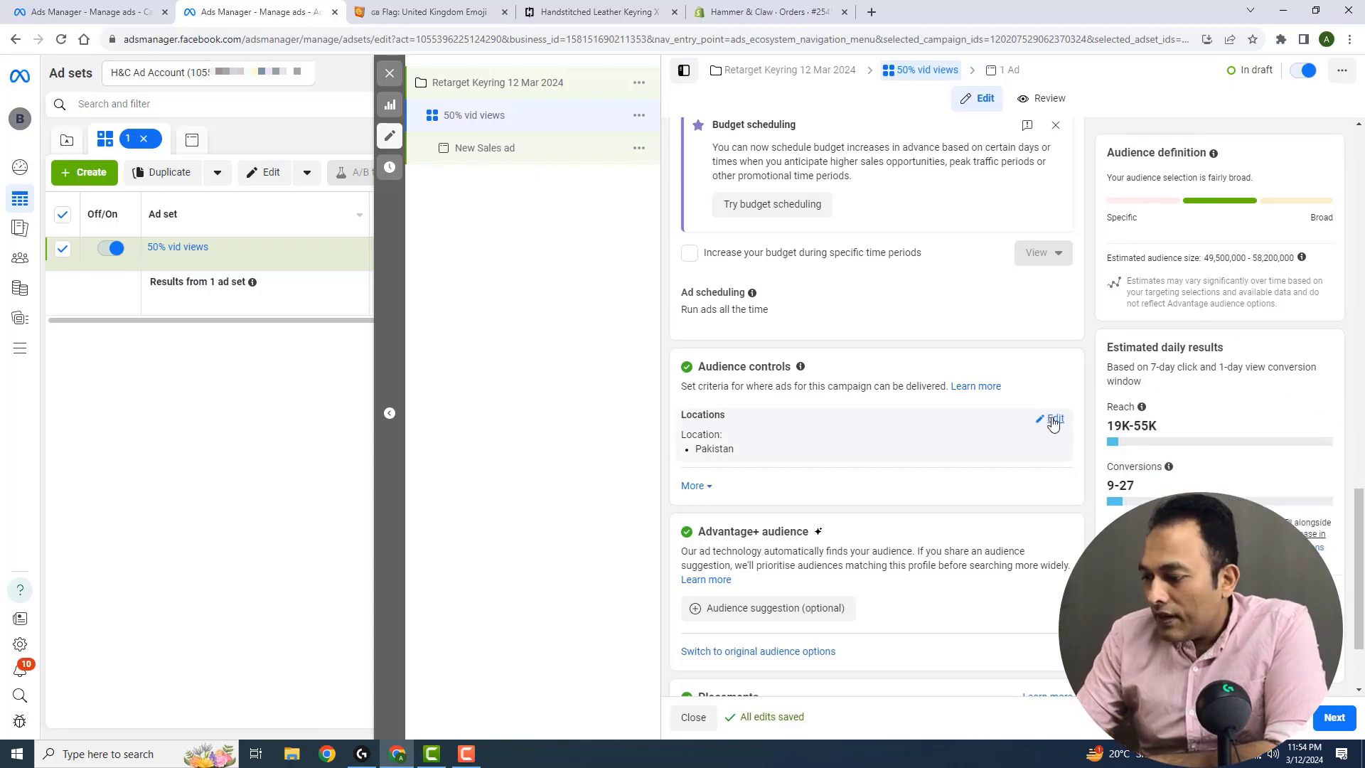
pyautogui.click(1053, 420)
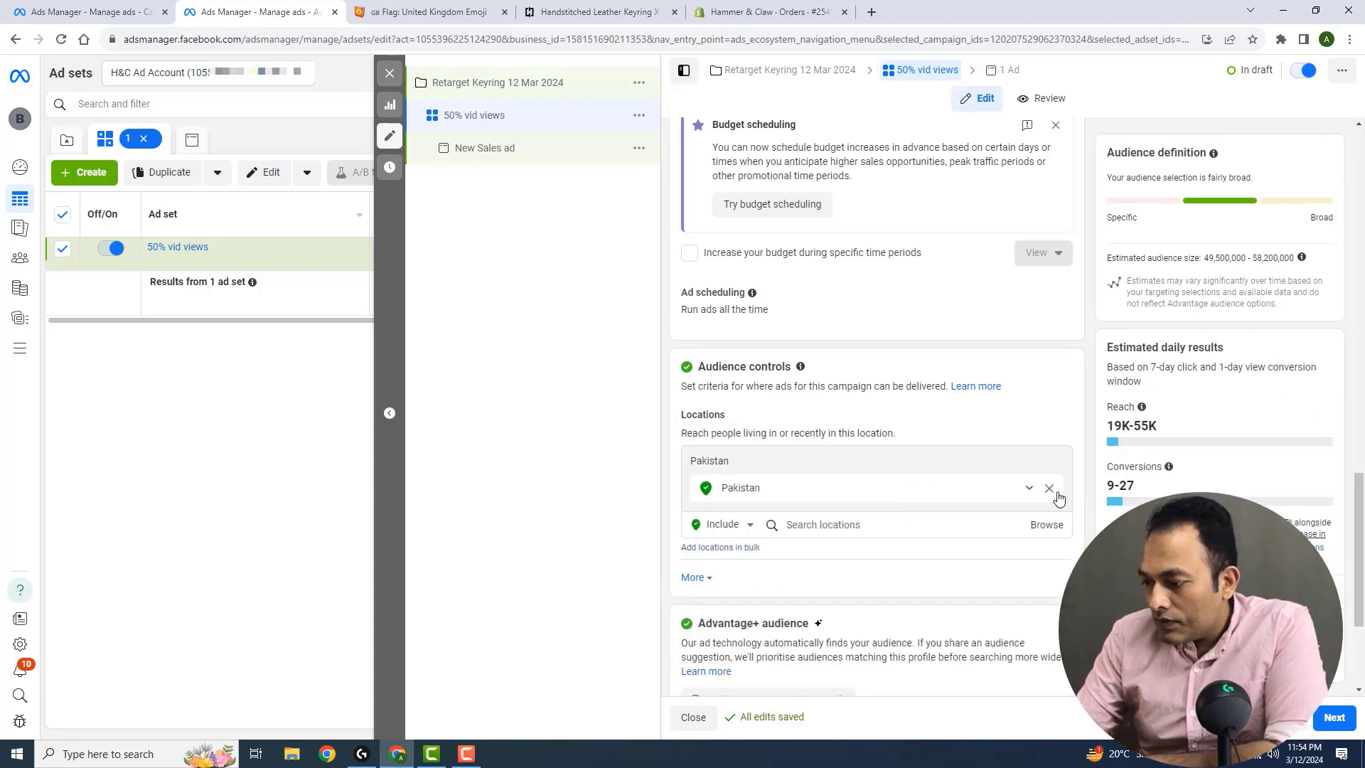
pyautogui.click(1049, 489)
pyautogui.click(687, 387)
# Target the ad set at the custom audience Keyring 50pc vid views 12 Mar 2024
pyautogui.scroll(-5, 1359, 511)
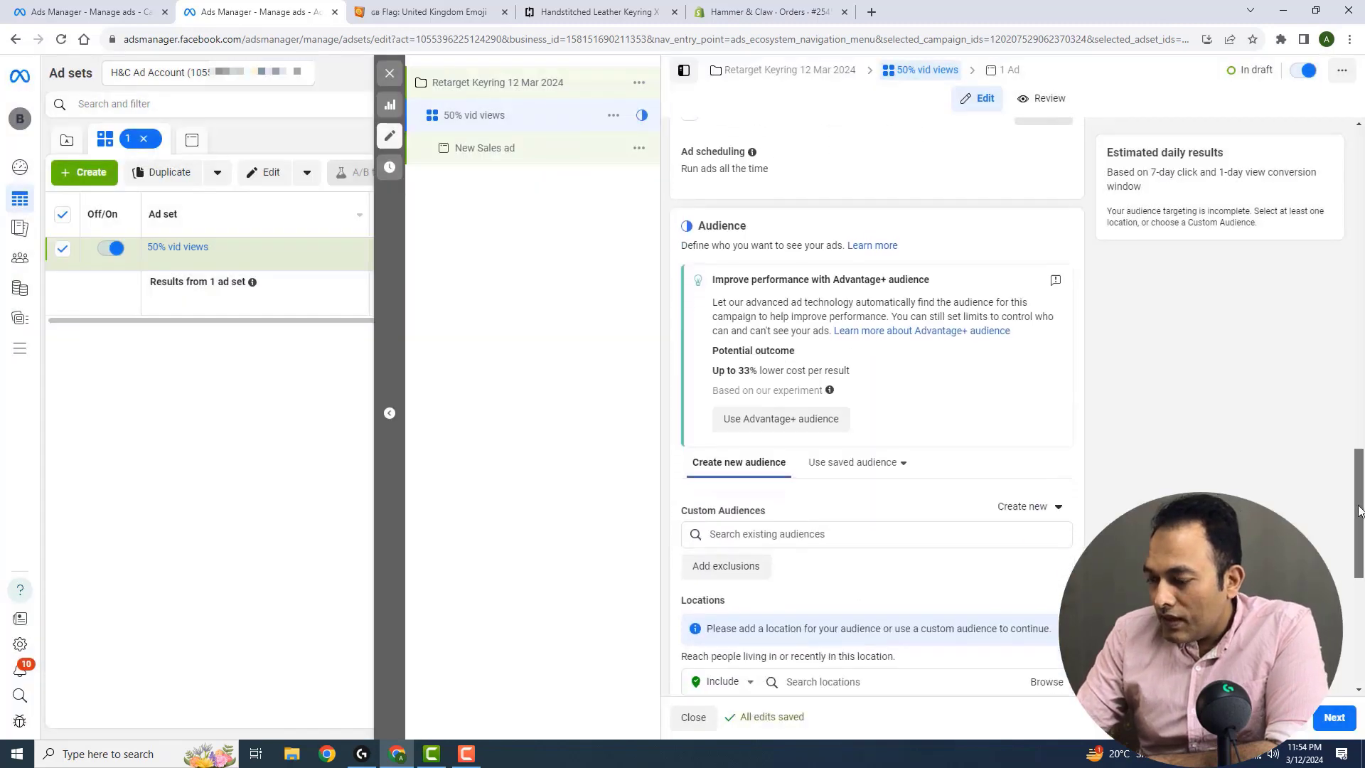
pyautogui.scroll(-3, 1359, 510)
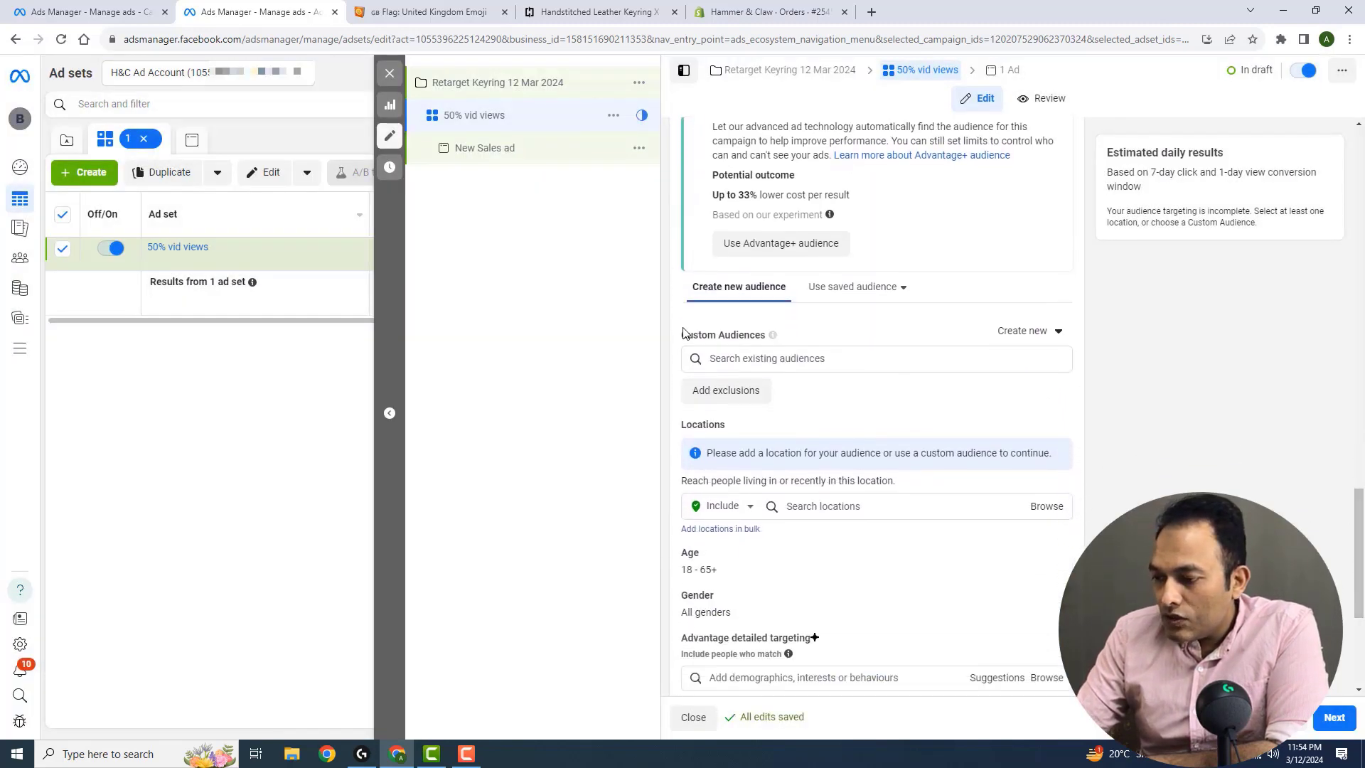
pyautogui.click(803, 358)
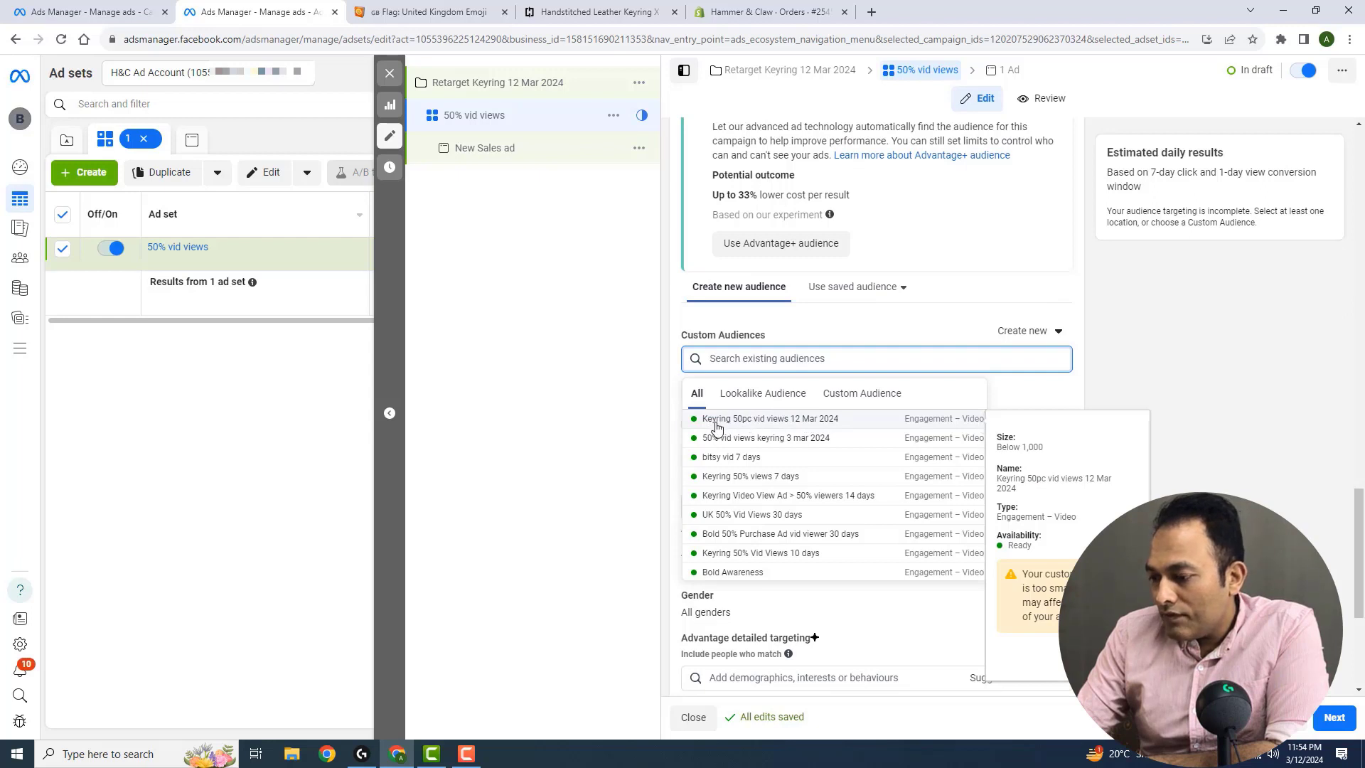
pyautogui.click(850, 419)
pyautogui.click(674, 389)
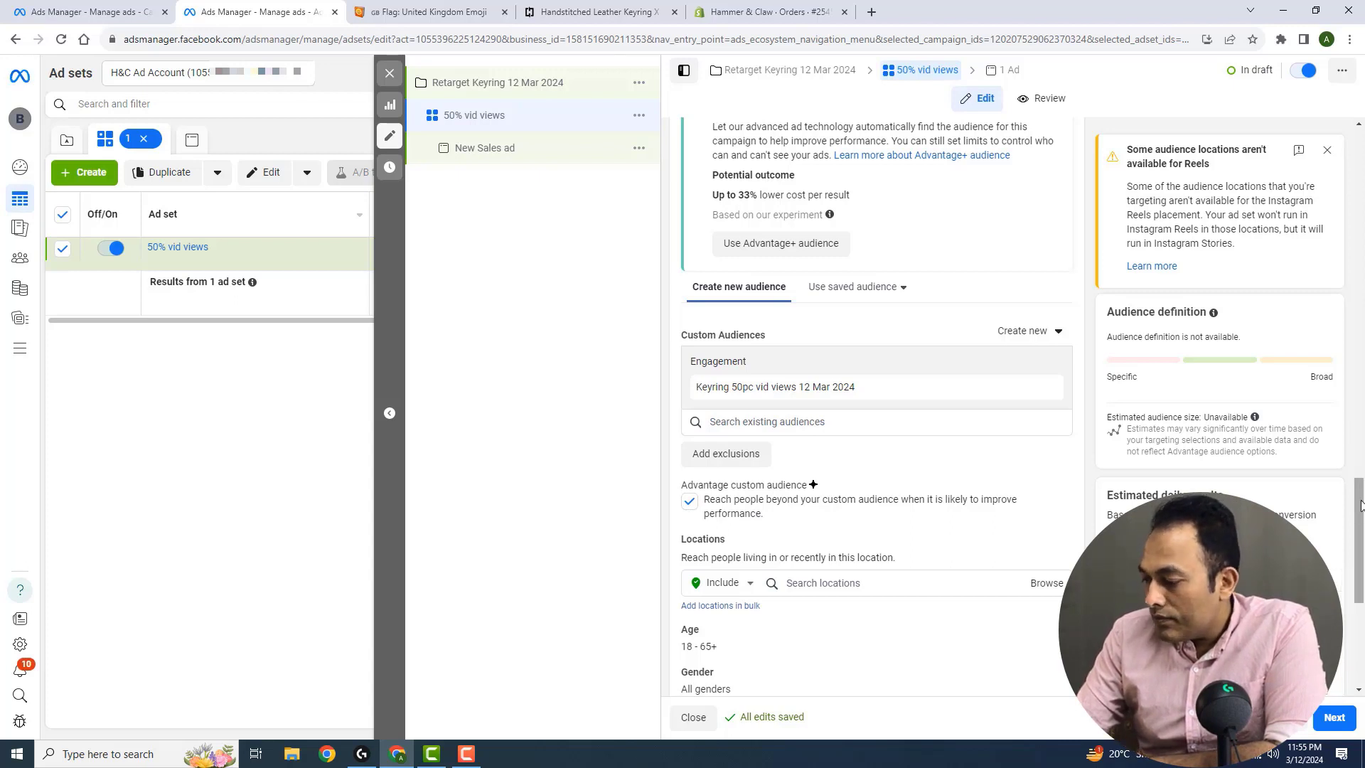
# Leave the remaining audience and placement settings at their defaults and continue to the ad's settings
pyautogui.scroll(-2, 1359, 504)
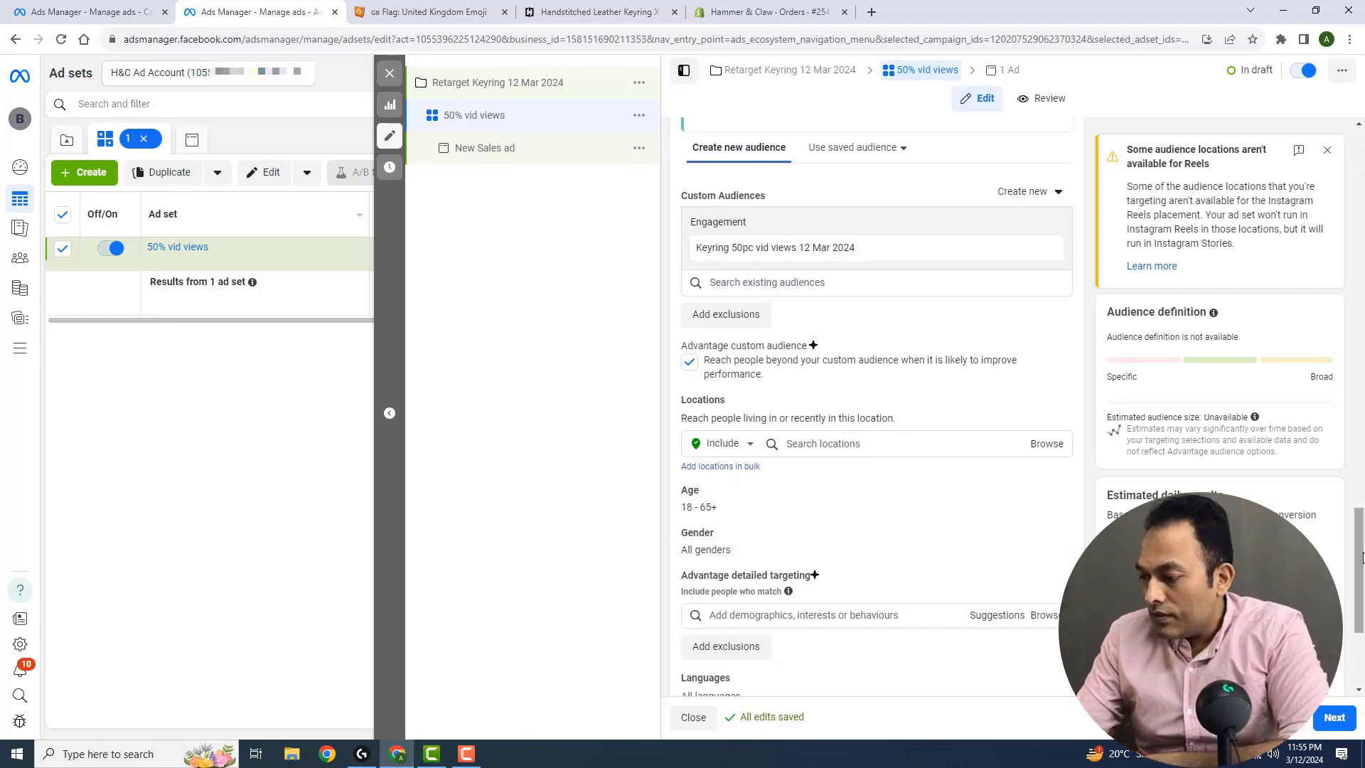
pyautogui.scroll(-3, 1359, 548)
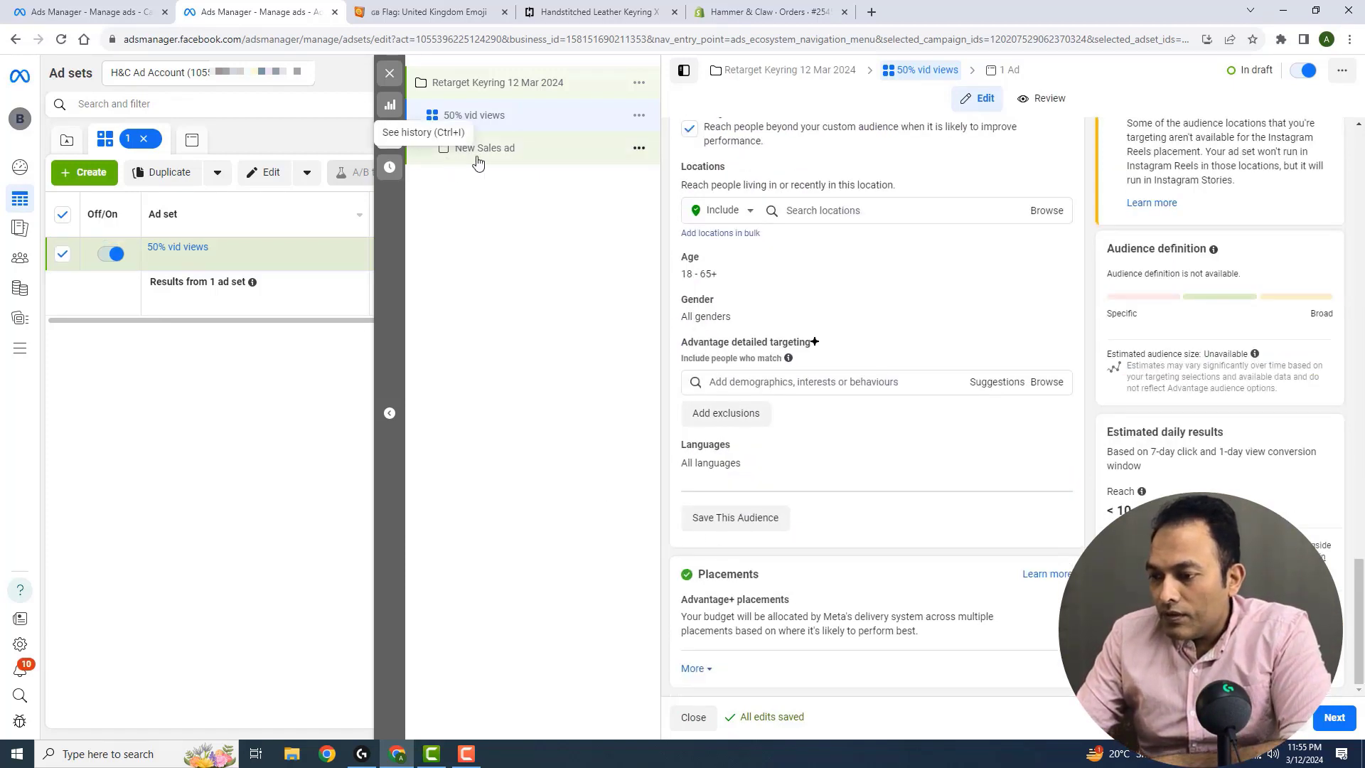
pyautogui.click(1335, 716)
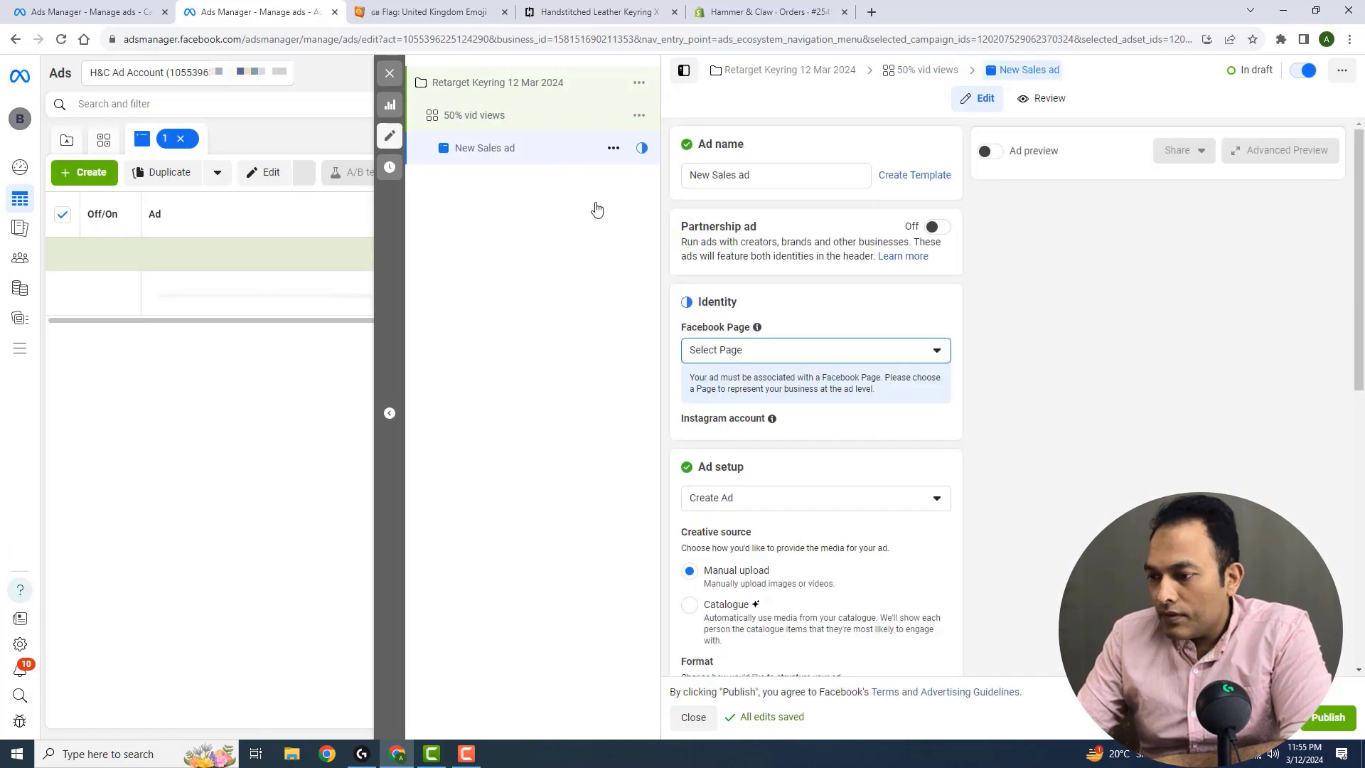
# Rename the ad as image and select Hammer and Claw as its Facebook Page
pyautogui.click(778, 177)
pyautogui.hotkey('ctrl', 'a')
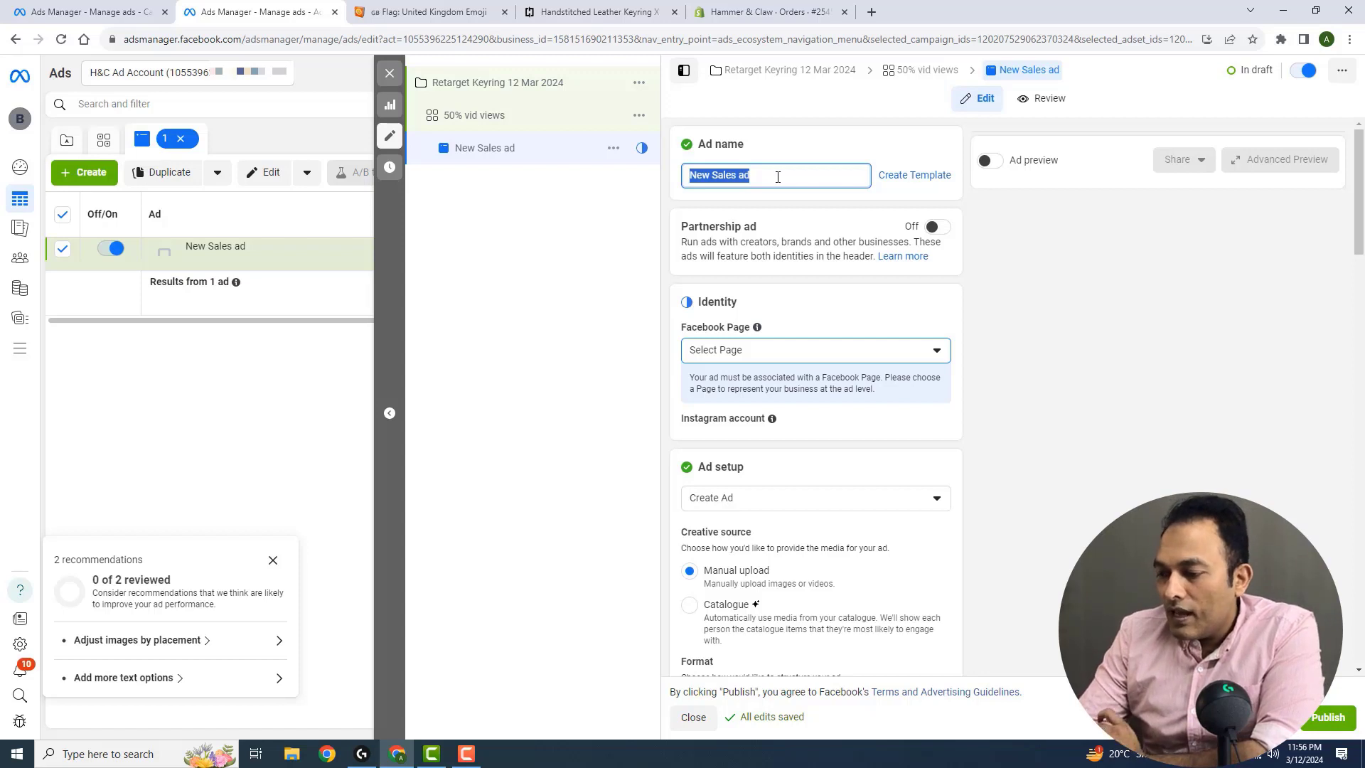
pyautogui.write('image')
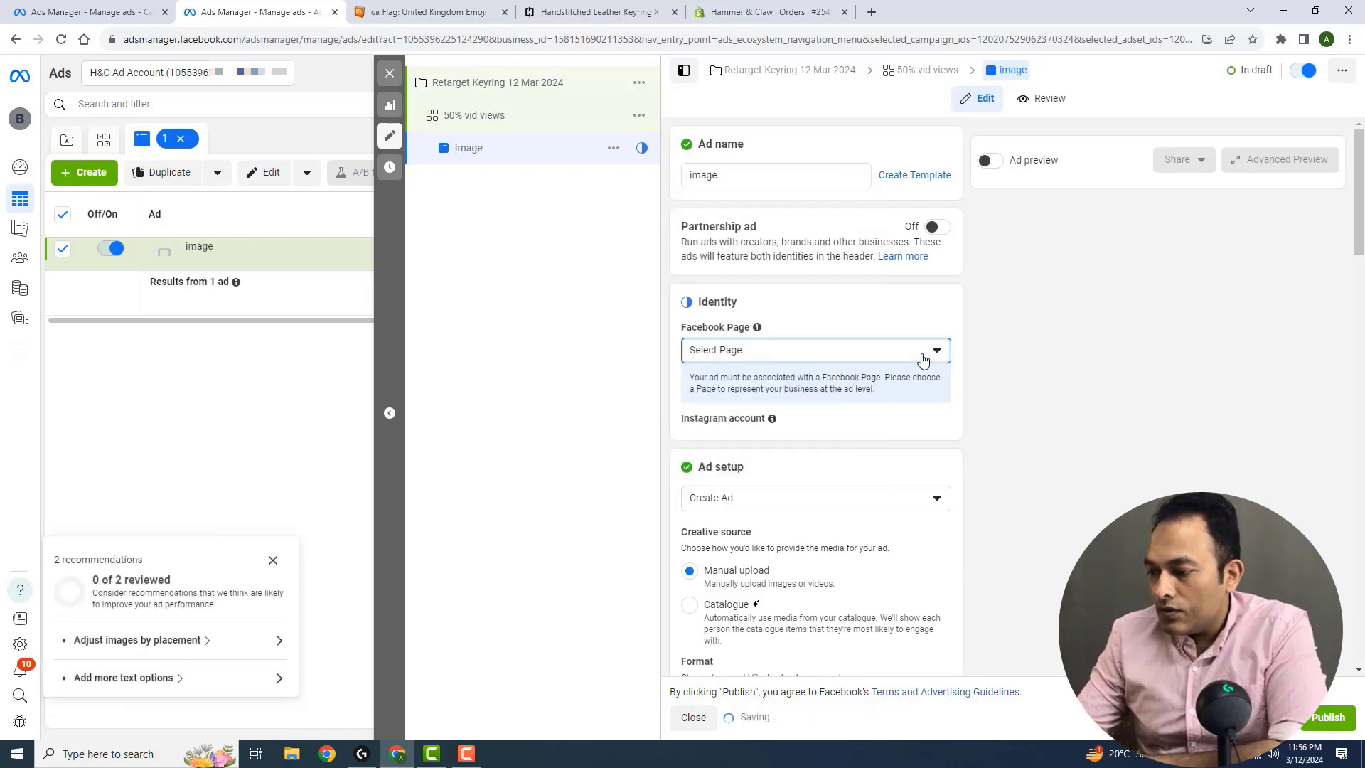
pyautogui.click(862, 351)
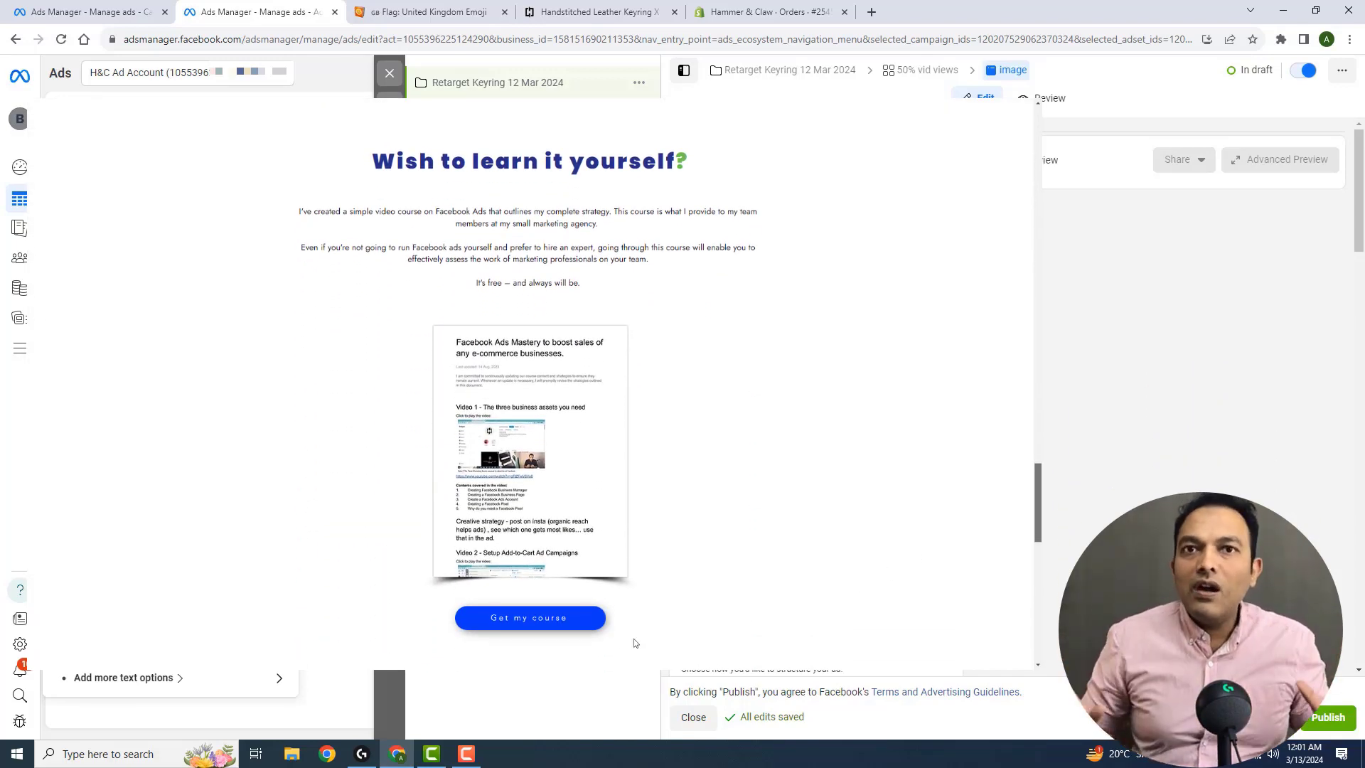
pyautogui.click(593, 624)
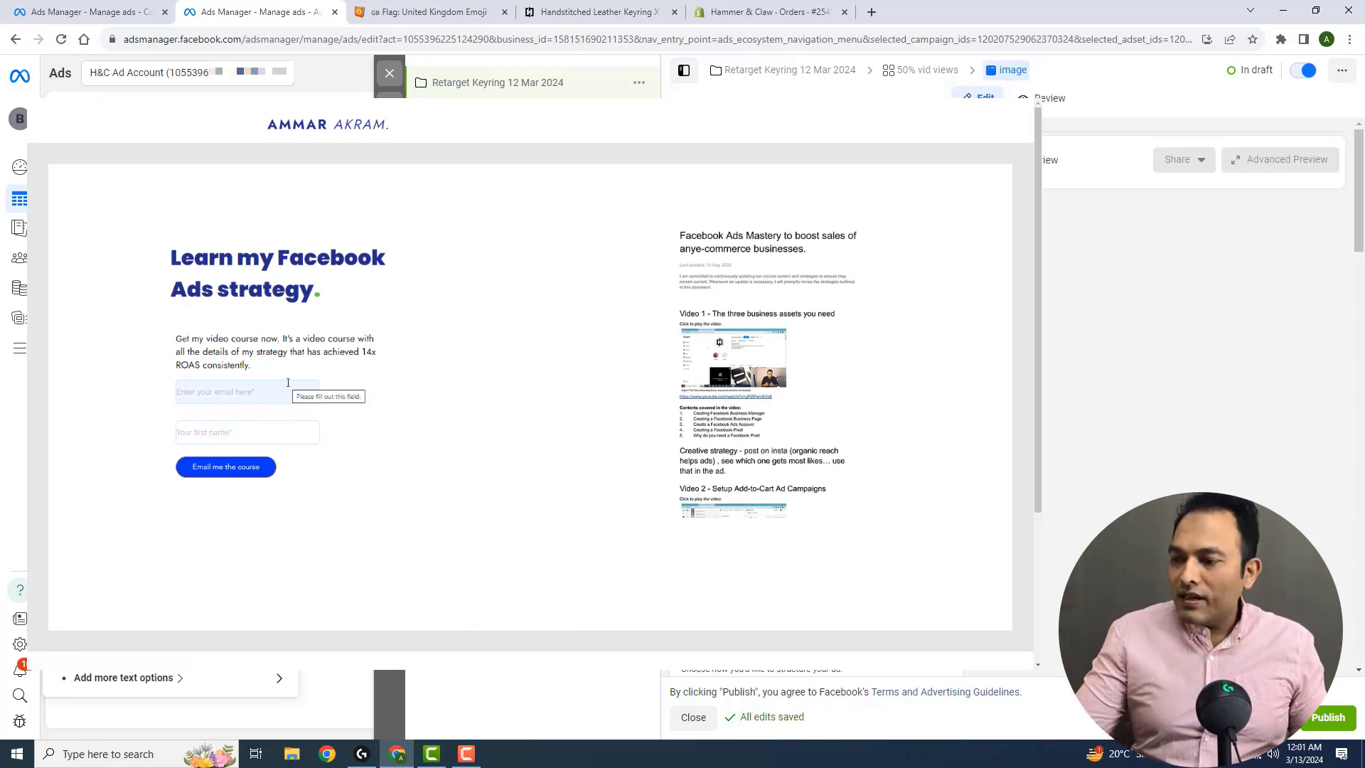
pyautogui.press('Escape')
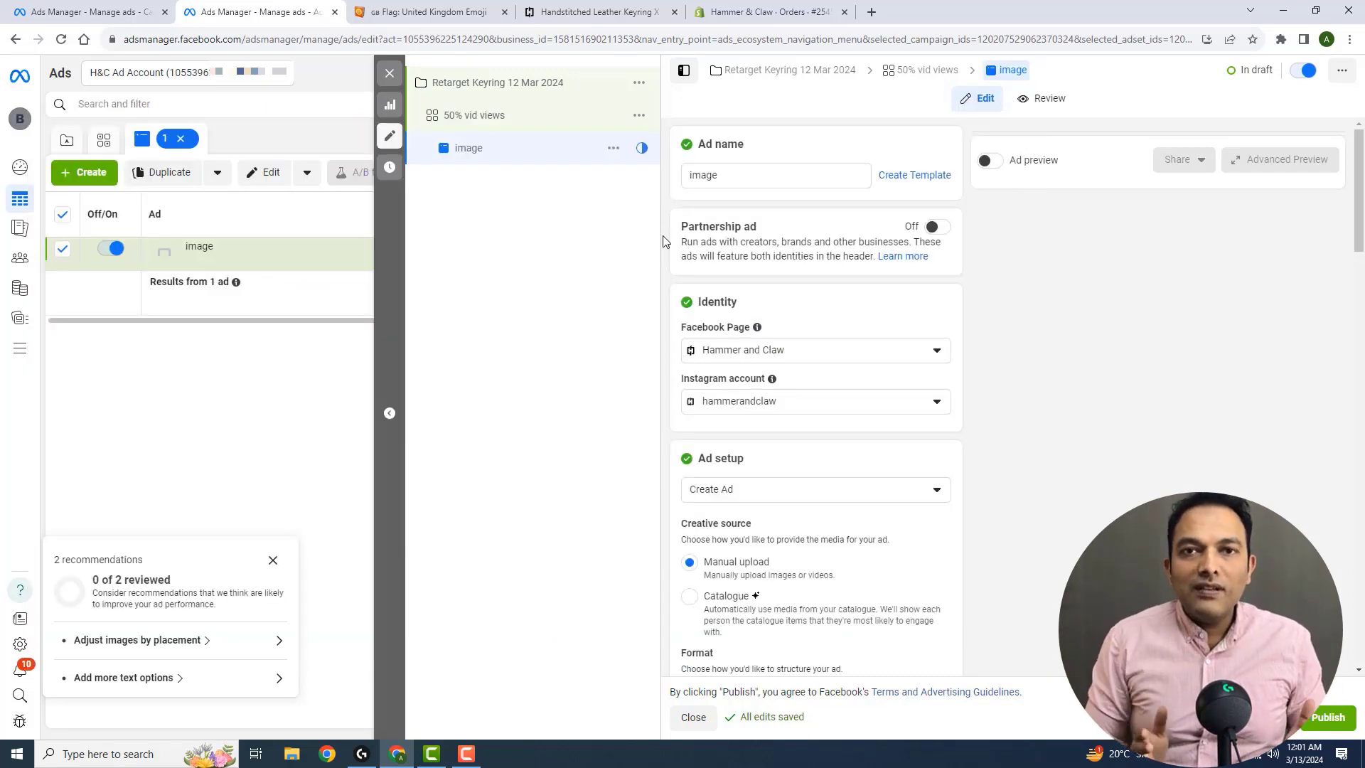